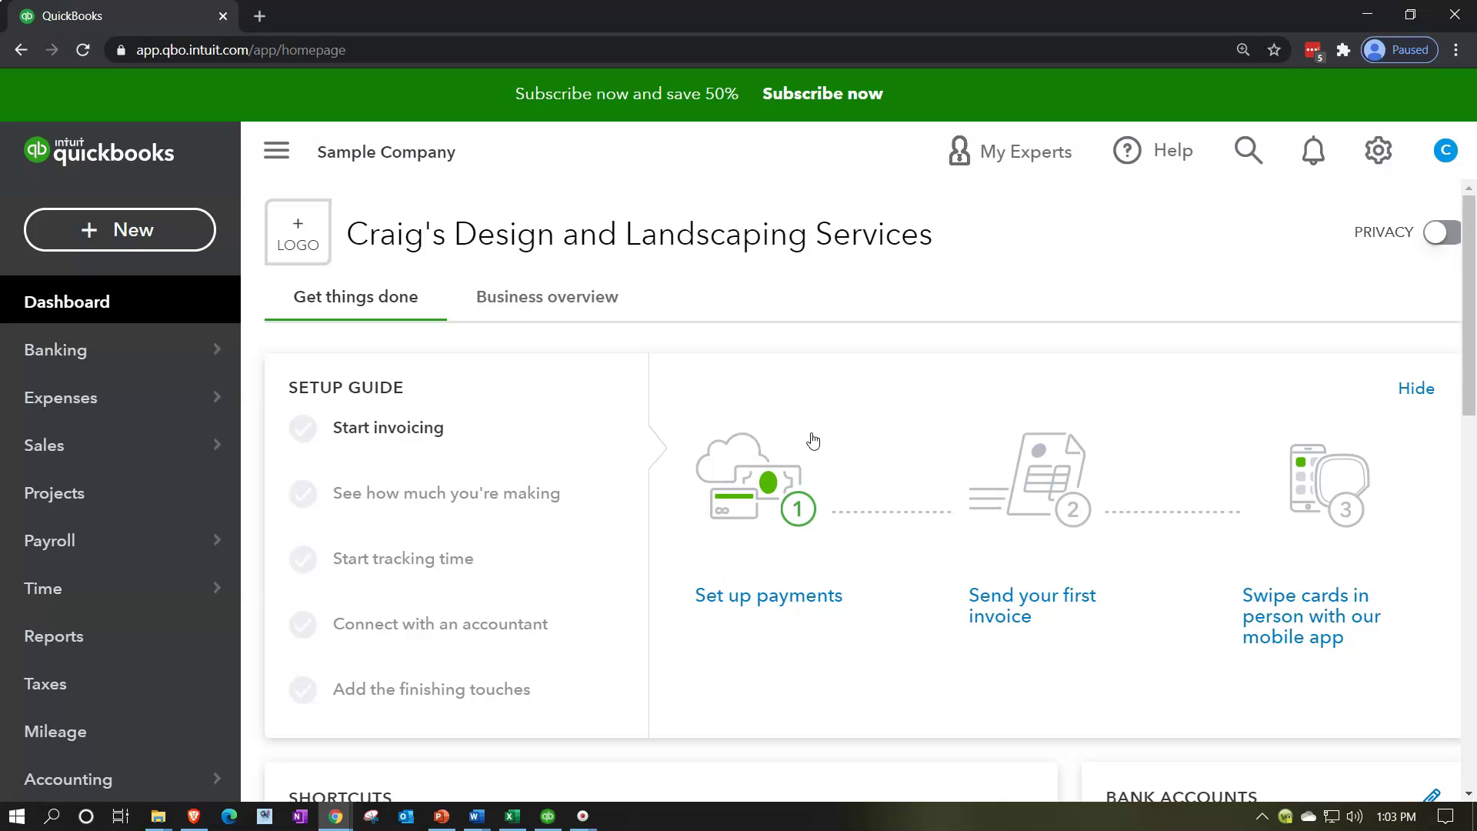
Open the Accounts payable aging summary from the What you owe section of the standard reports
click(74, 646)
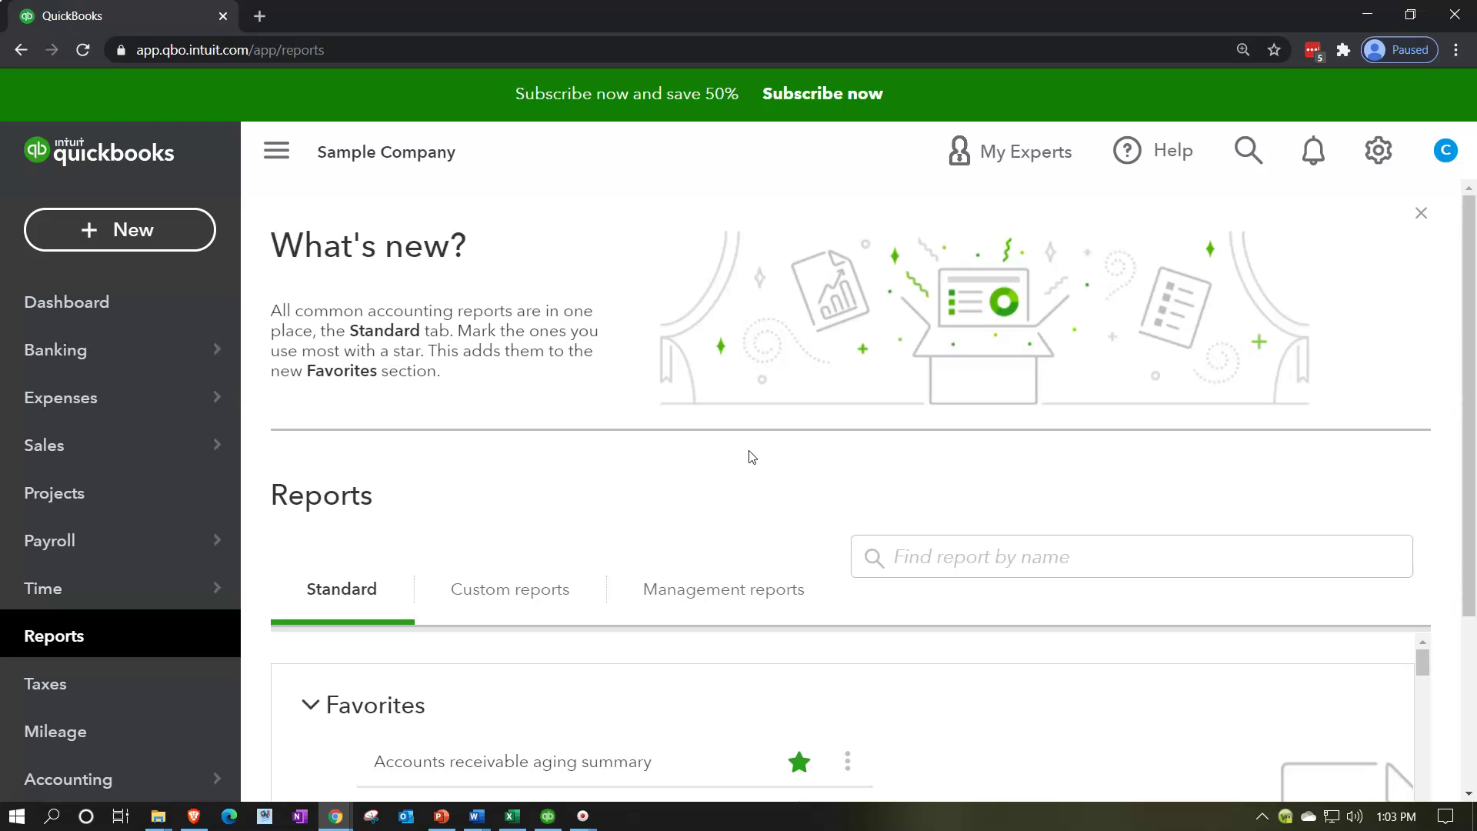
scroll(752, 561, down, 2)
scroll(773, 589, down, 7)
scroll(779, 592, down, 6)
scroll(779, 592, down, 7)
scroll(779, 592, down, 7)
scroll(779, 592, down, 7)
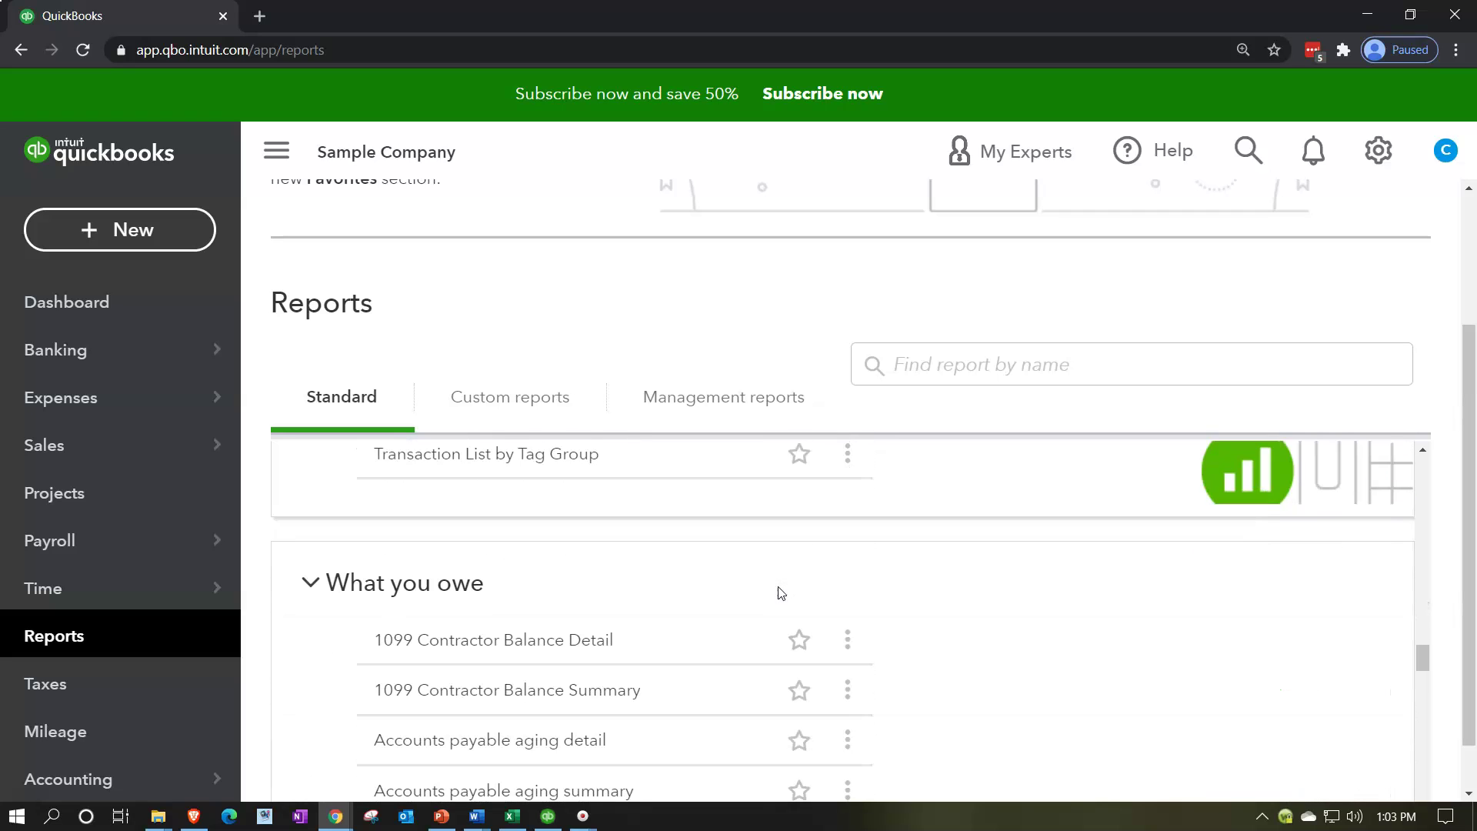
scroll(779, 593, down, 2)
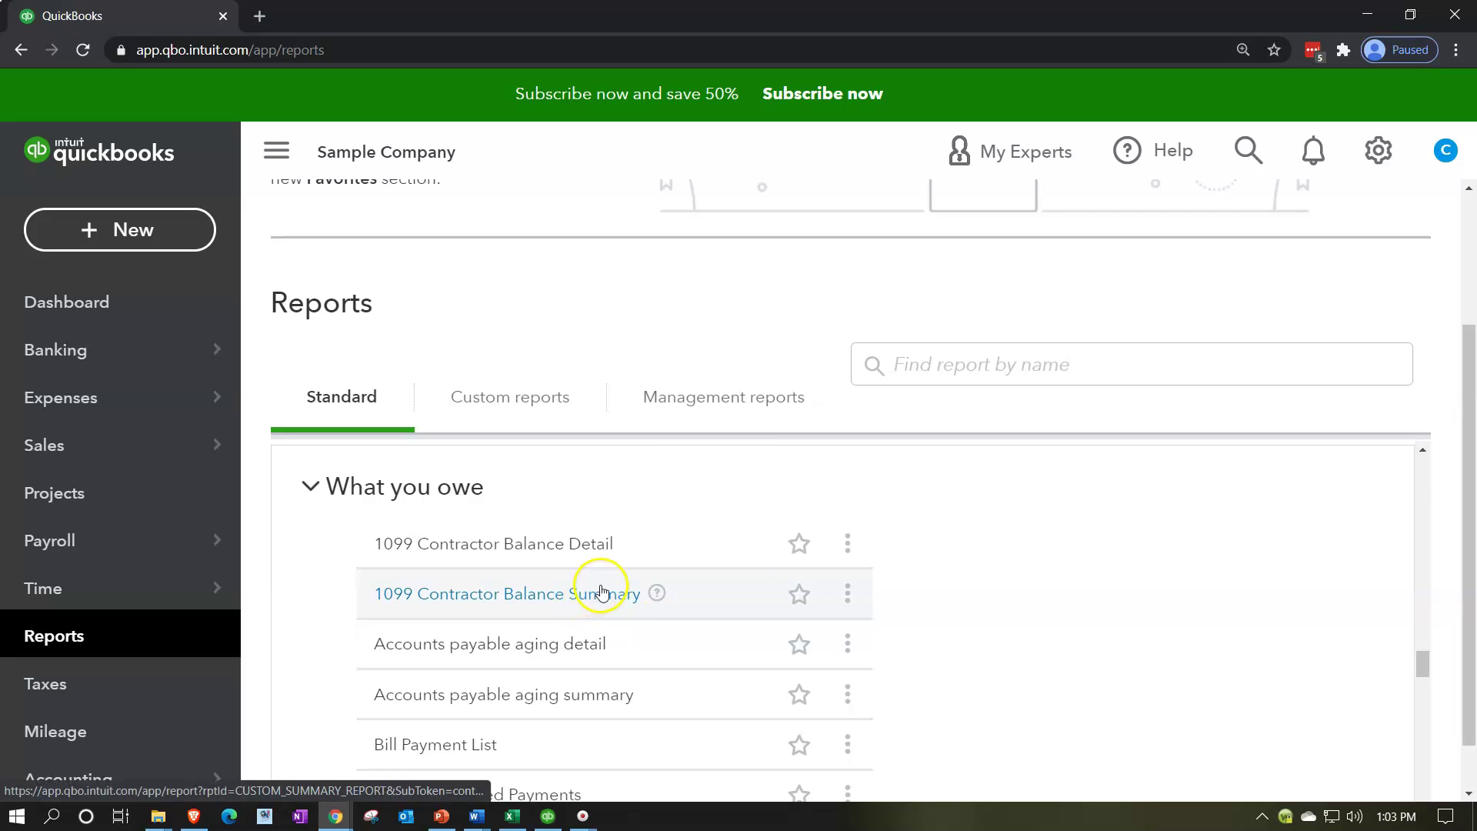
scroll(604, 596, down, 2)
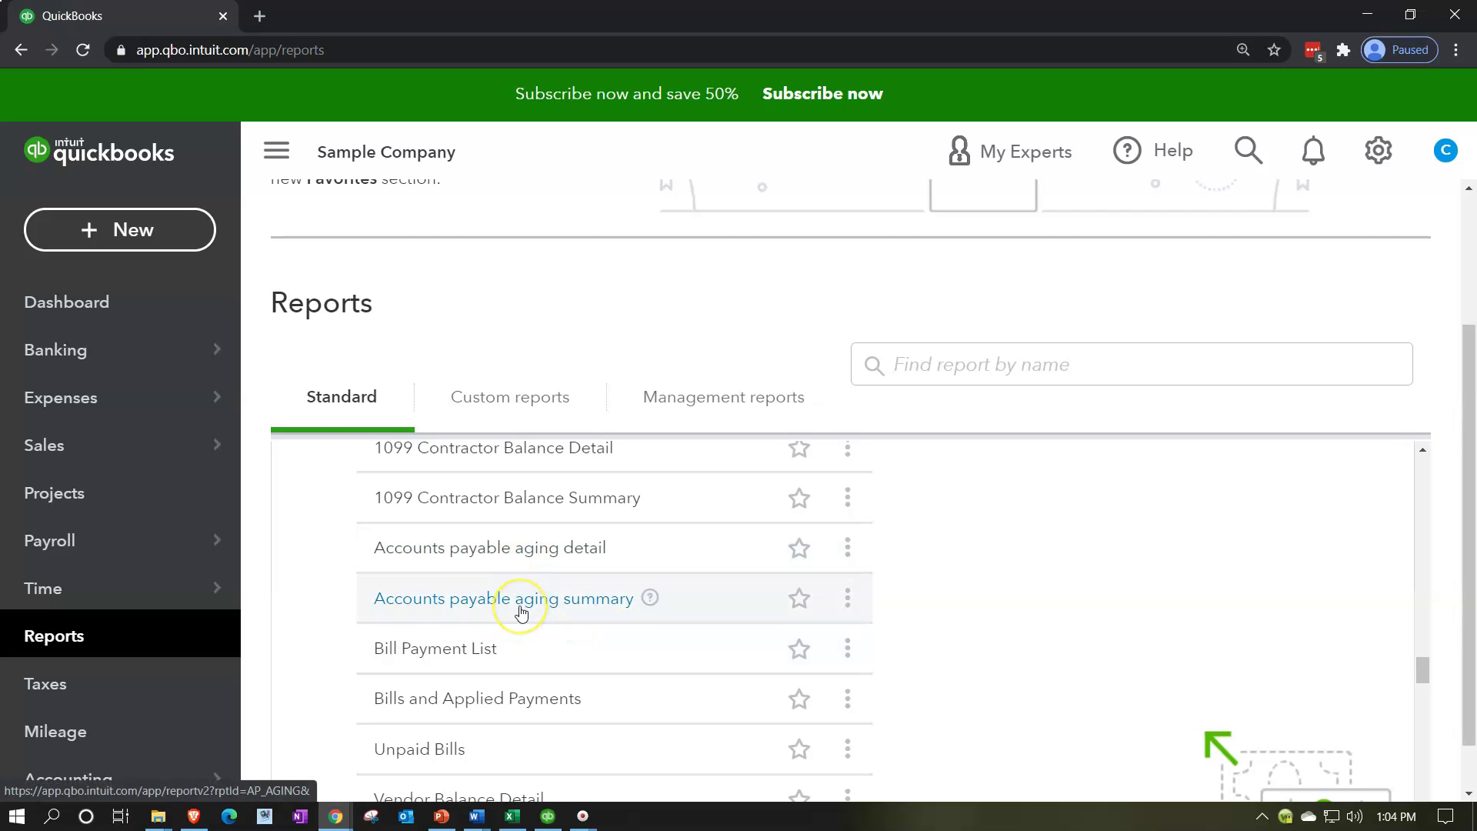
scroll(521, 612, down, 3)
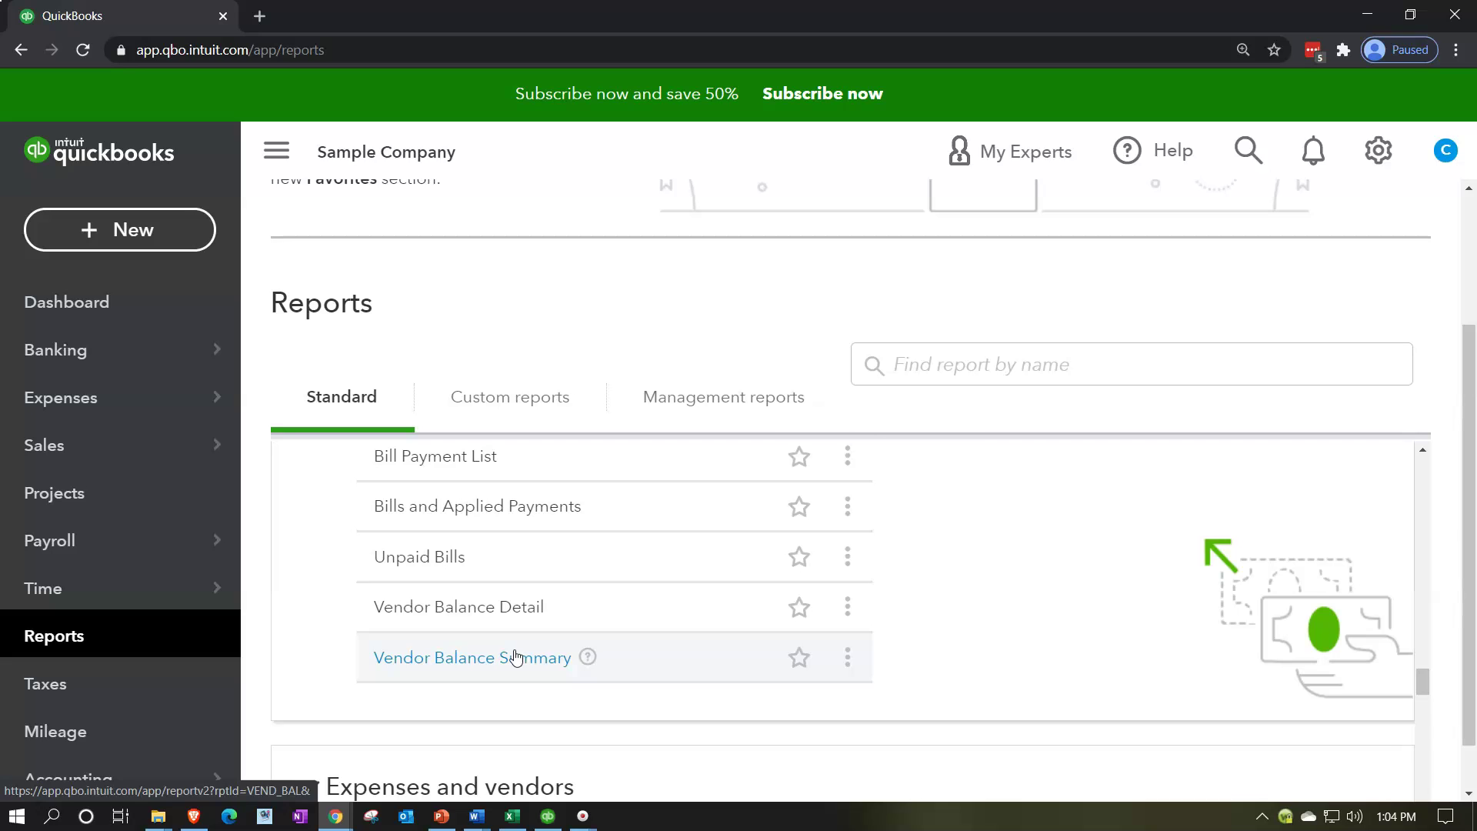
scroll(515, 656, up, 3)
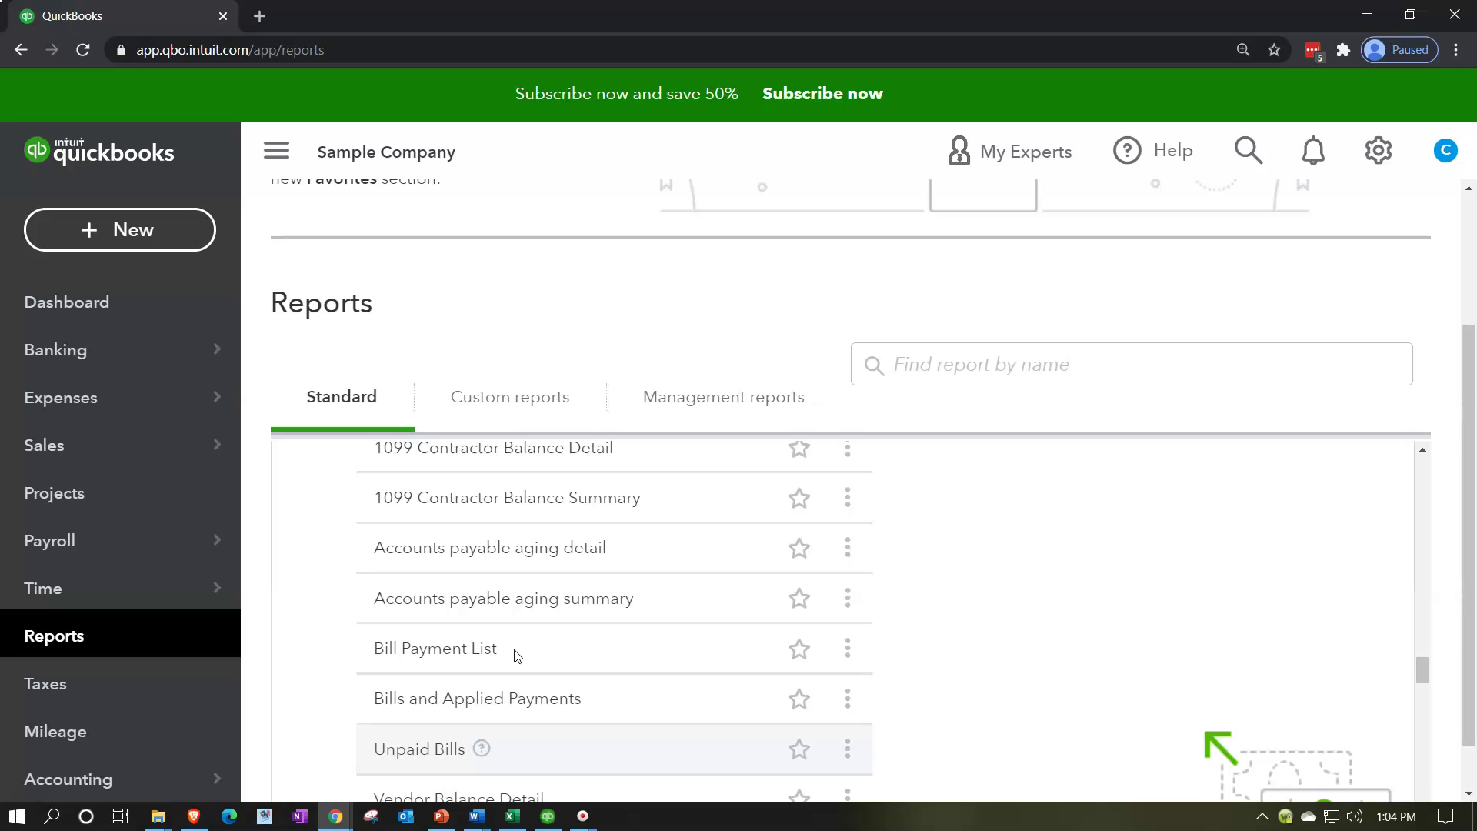
click(494, 607)
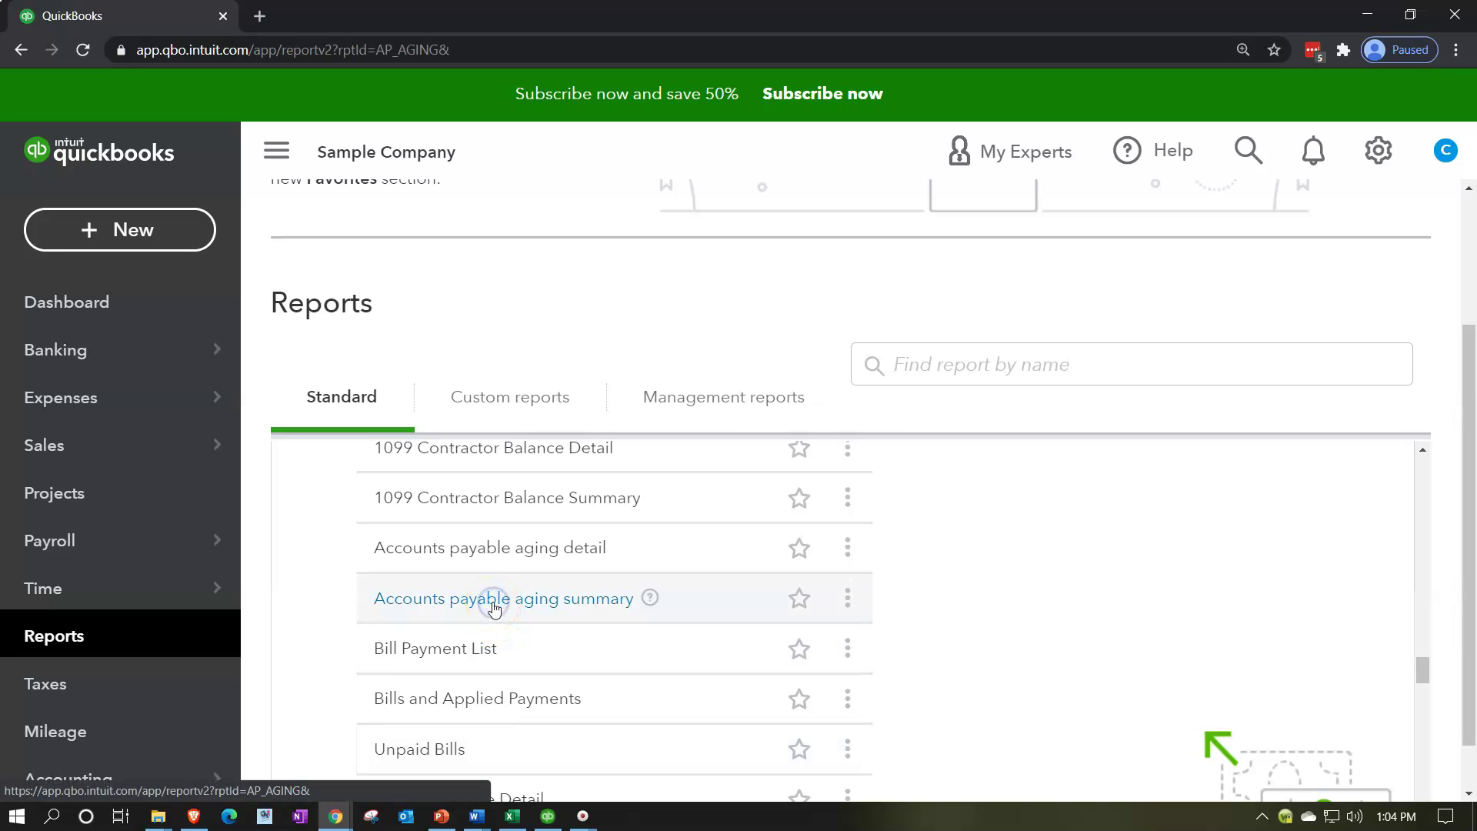
scroll(496, 608, down, 3)
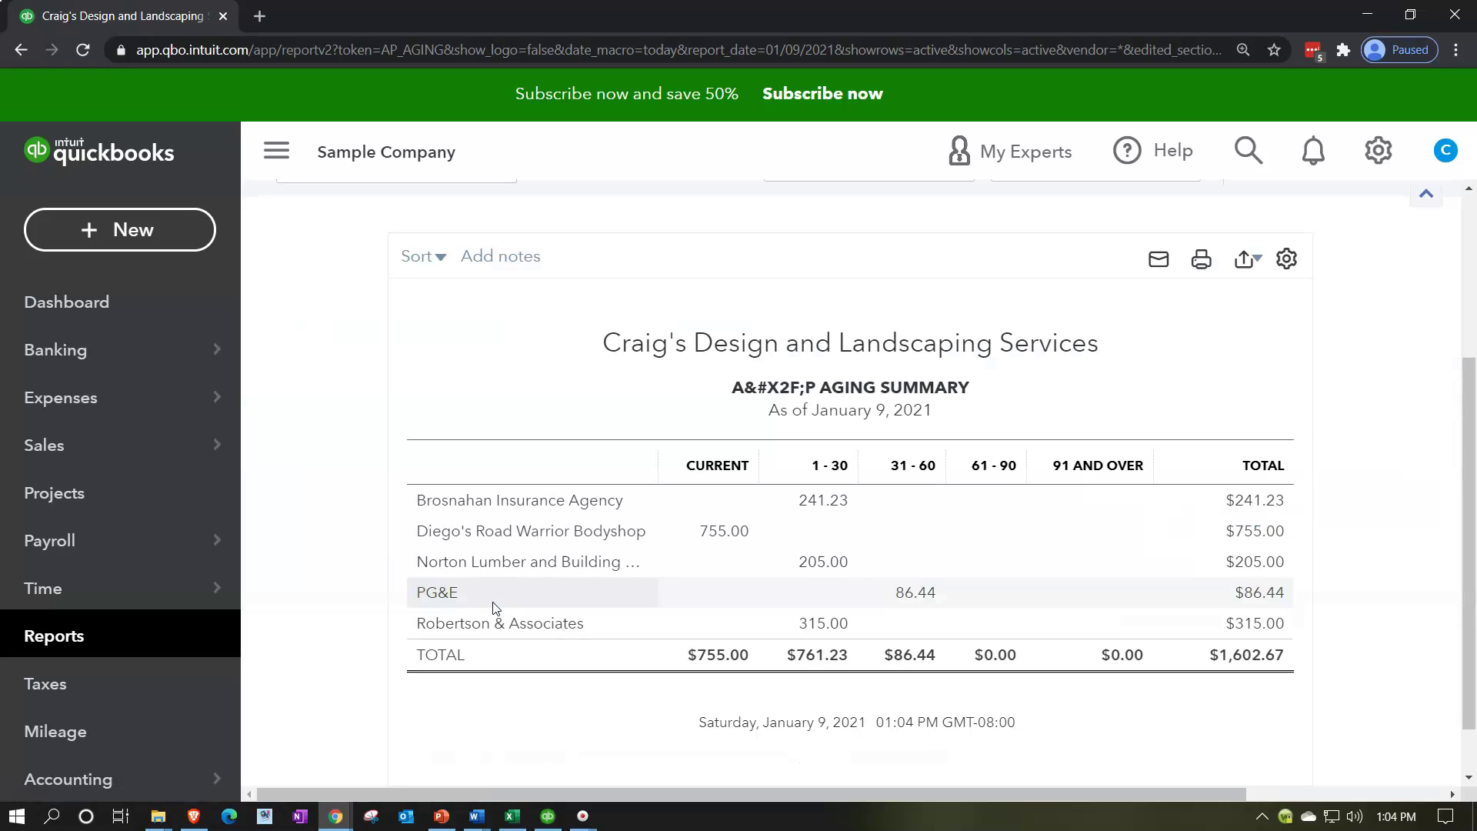
Make three duplicates of the browser tab that holds the A/P aging summary report
right_click(172, 22)
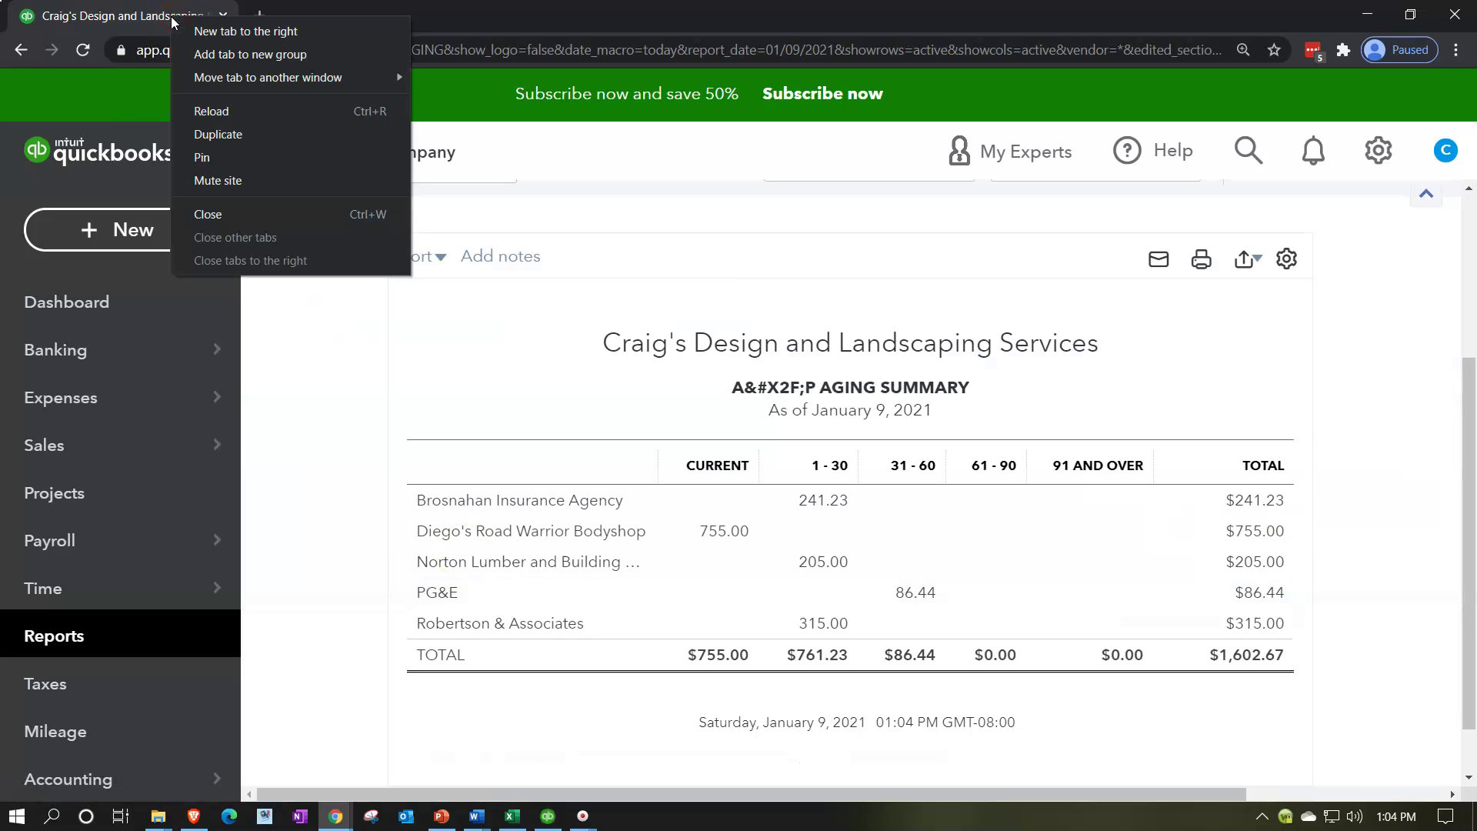
click(206, 134)
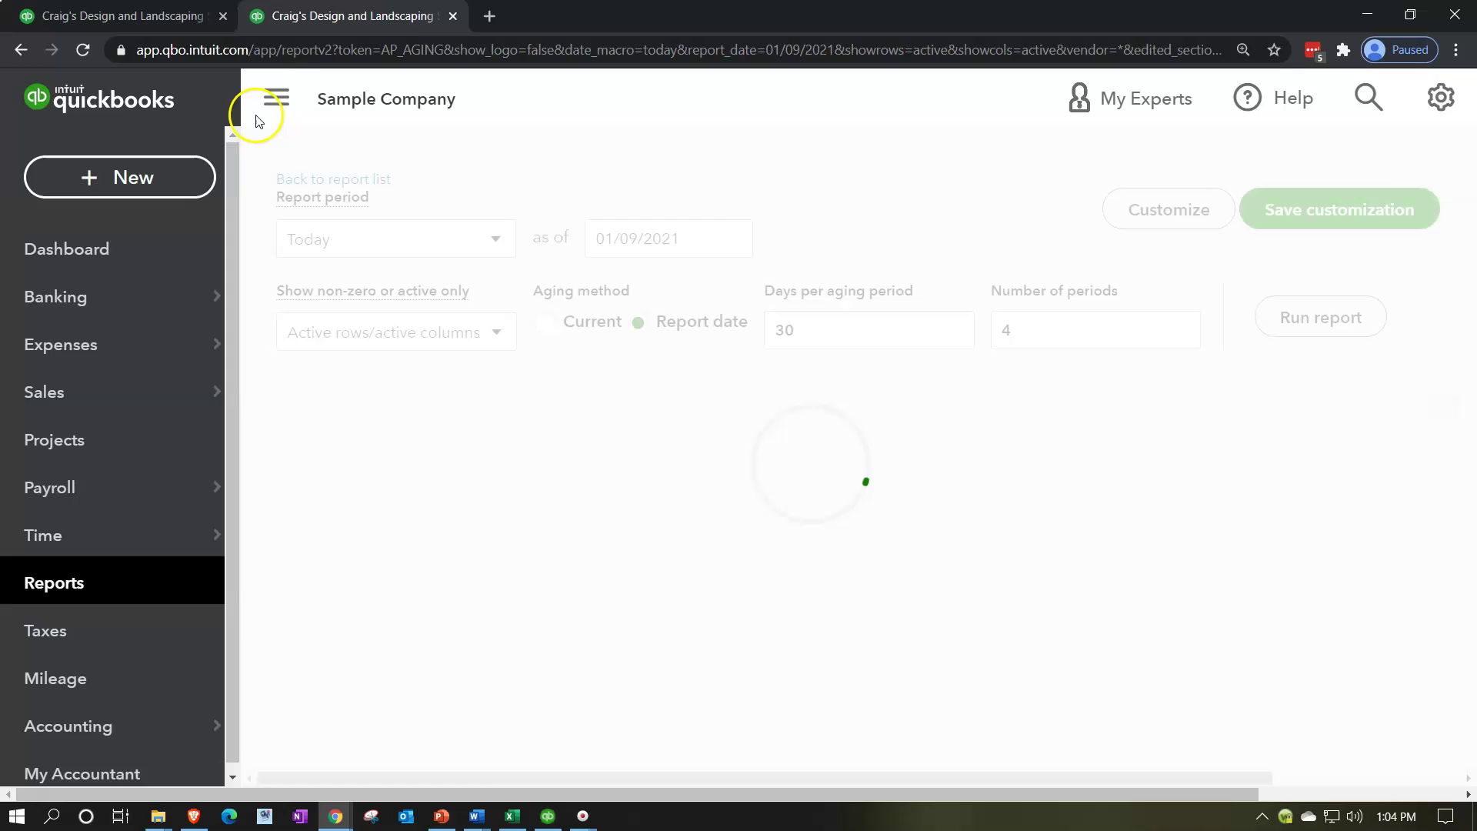
right_click(395, 14)
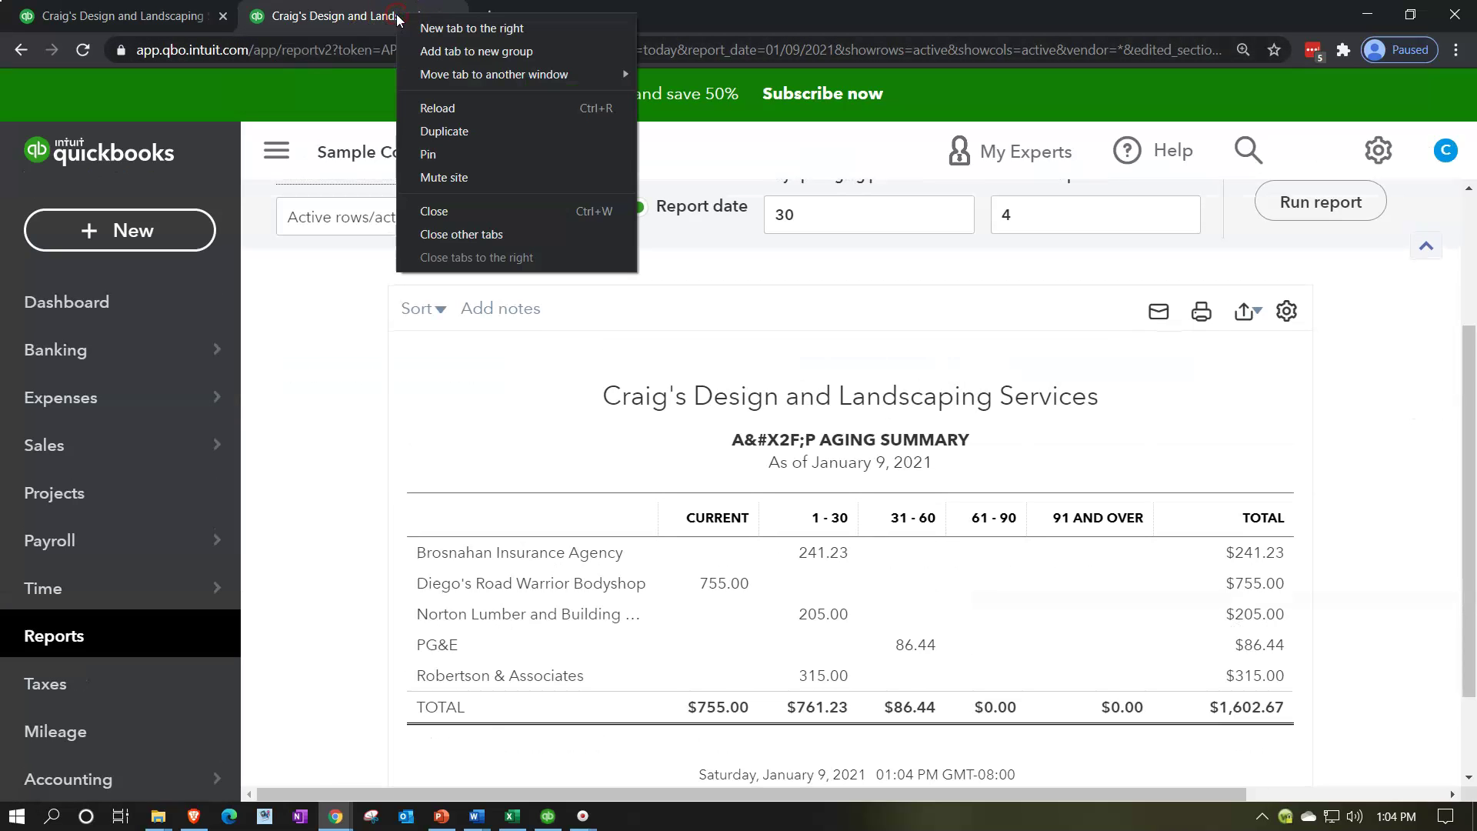
click(434, 134)
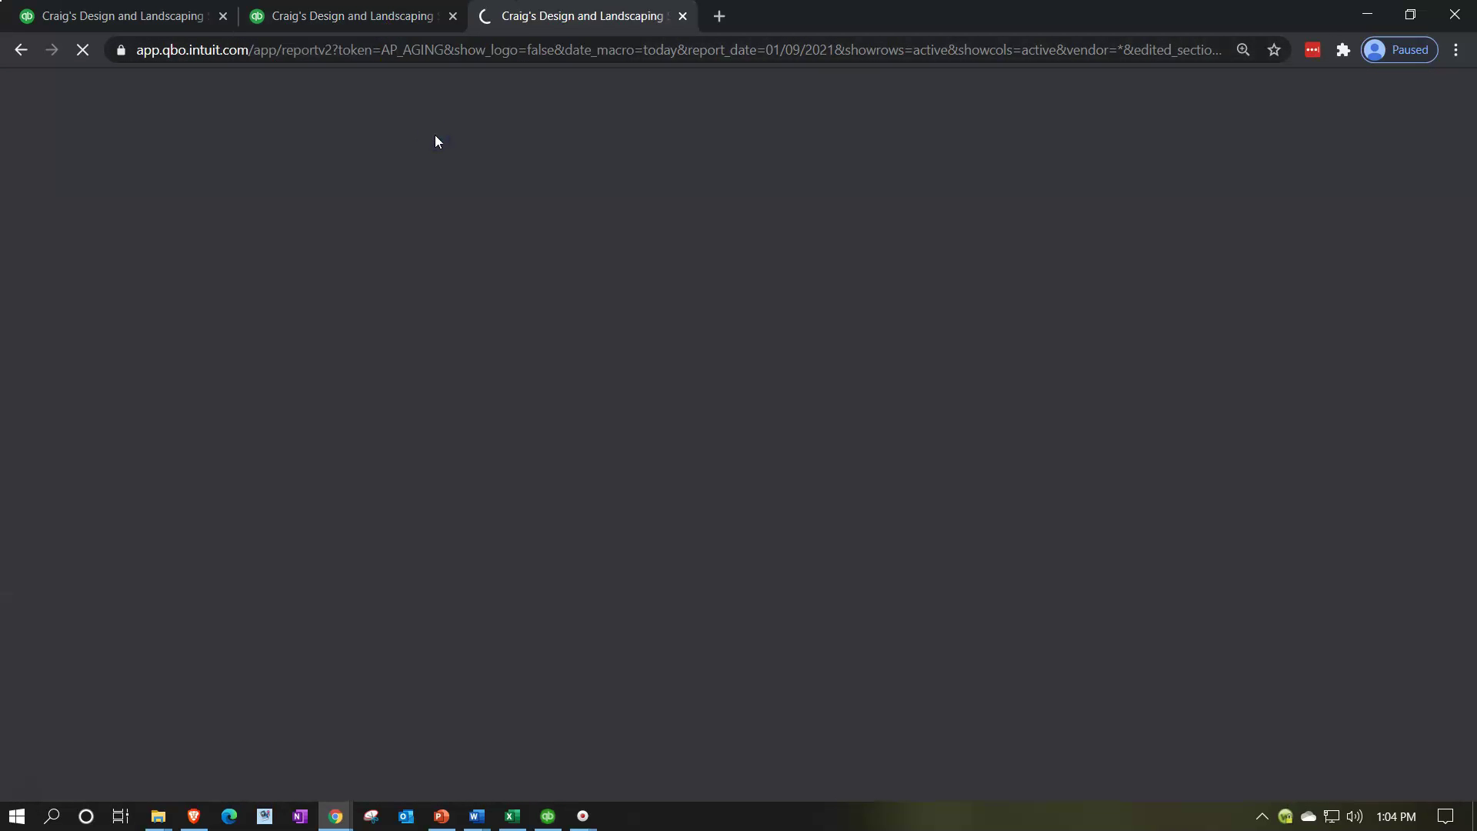
click(409, 15)
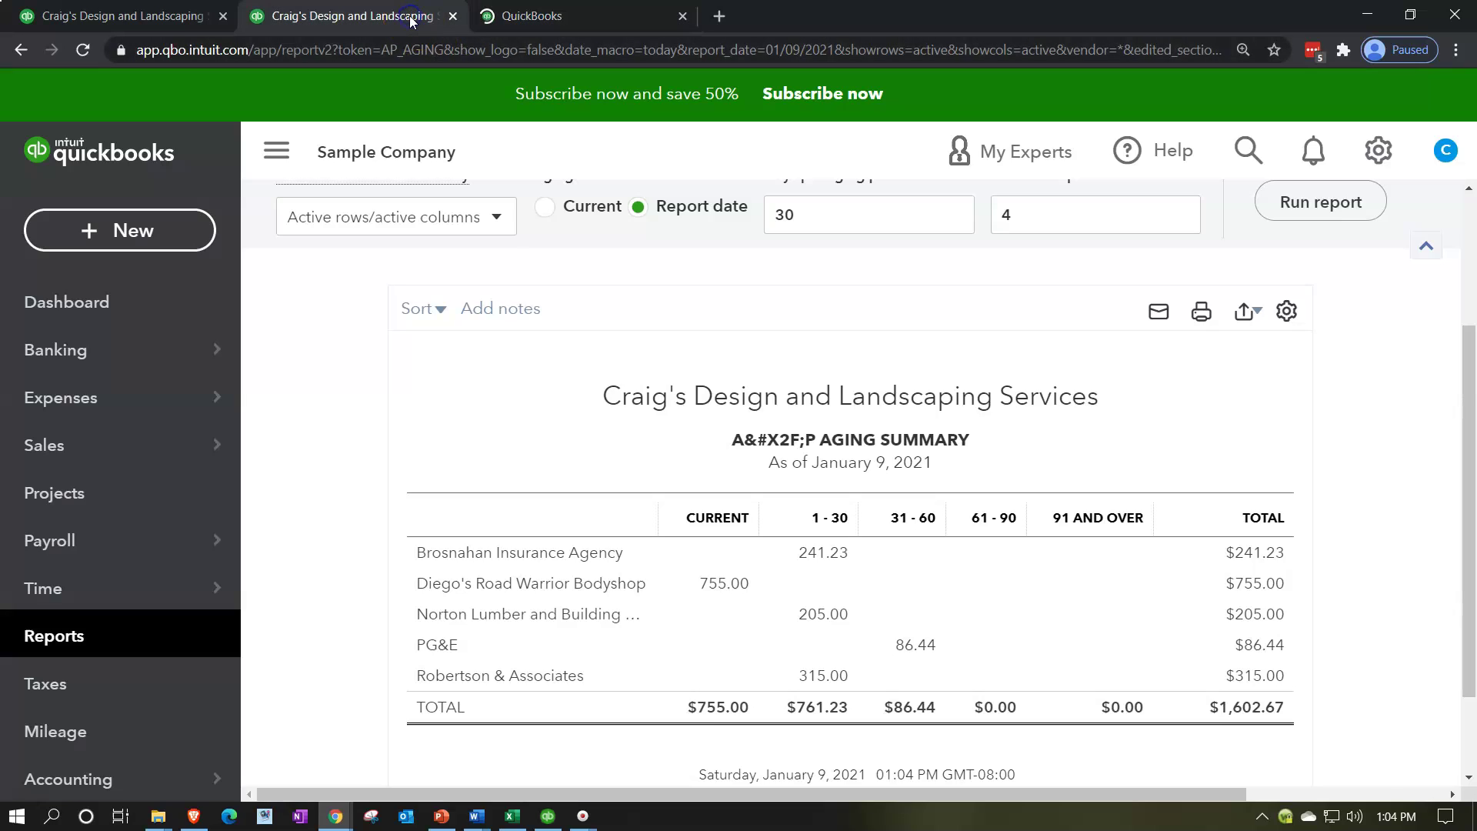
right_click(409, 15)
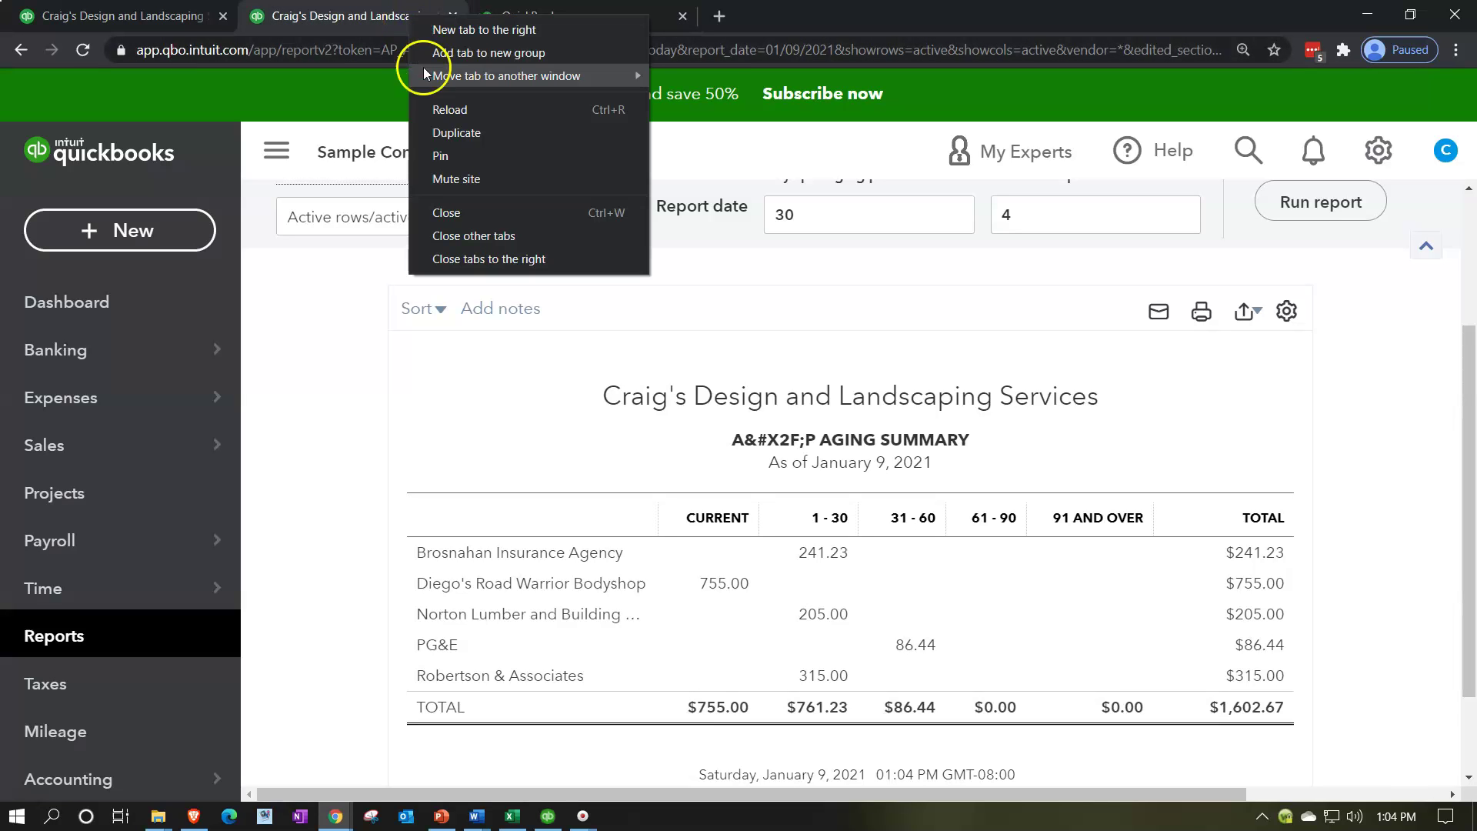
click(444, 137)
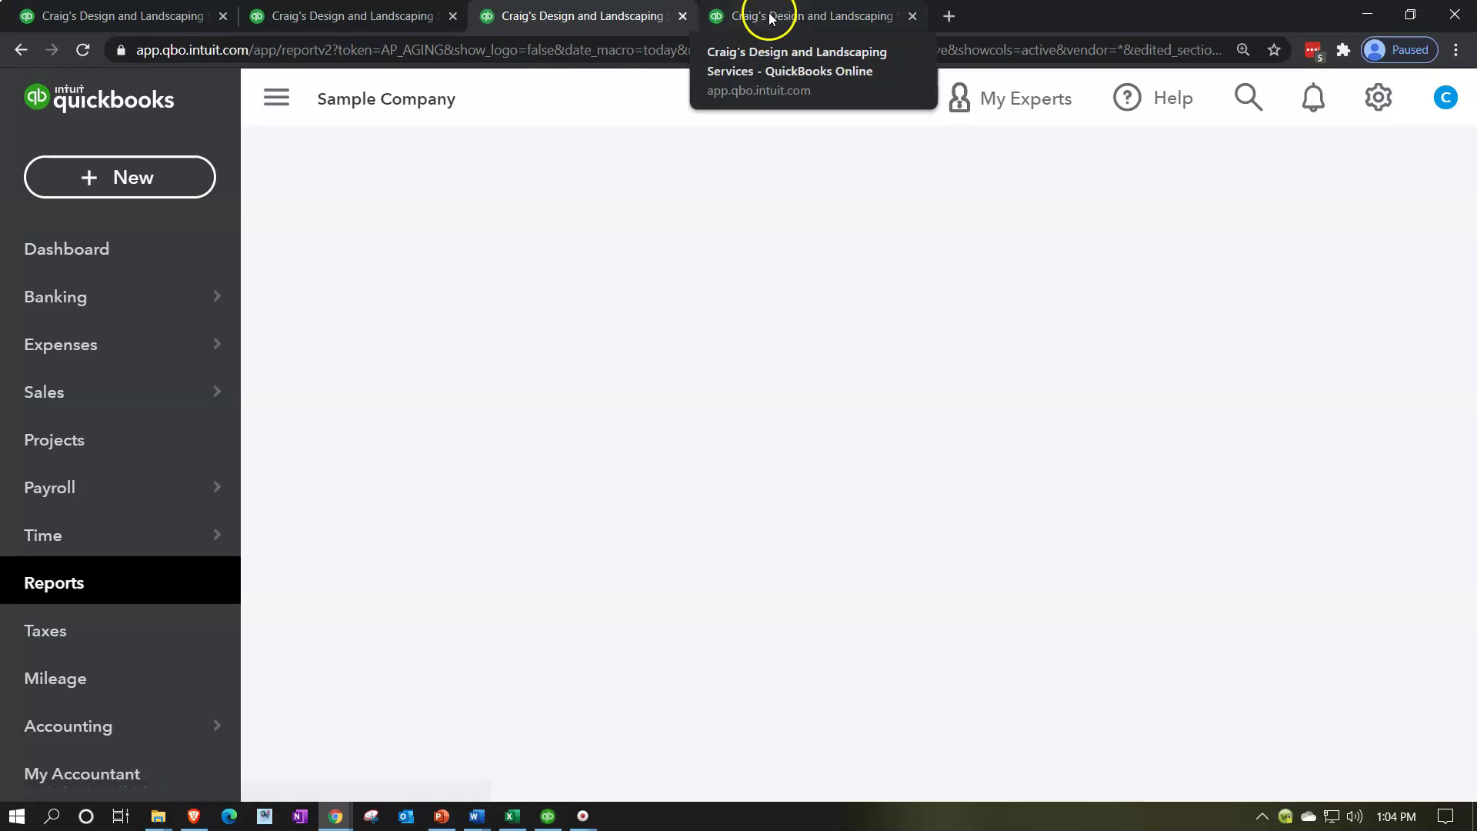
Open the Balance Sheet from the favorite reports in the fourth browser tab
click(770, 17)
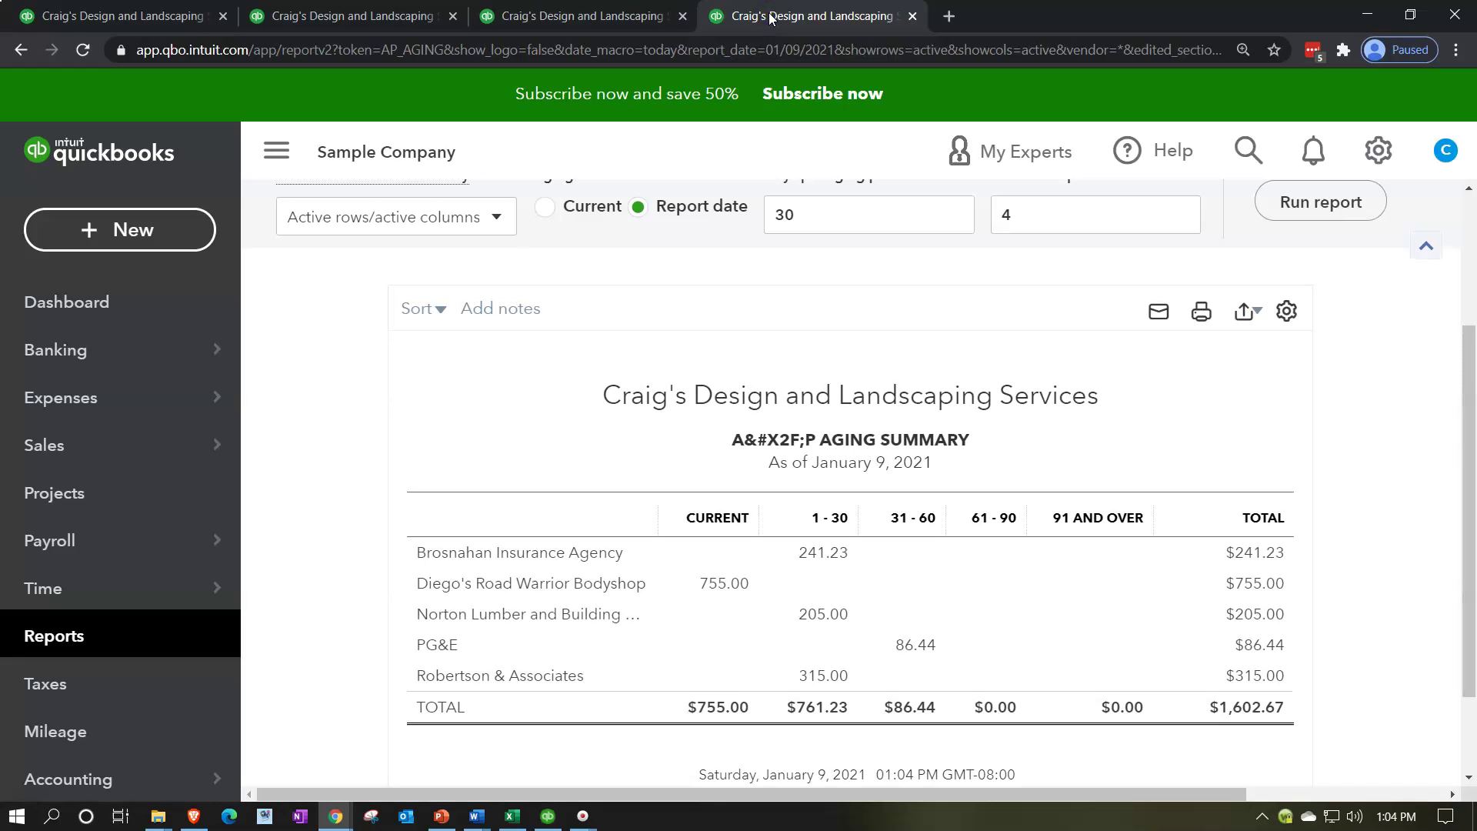
click(97, 639)
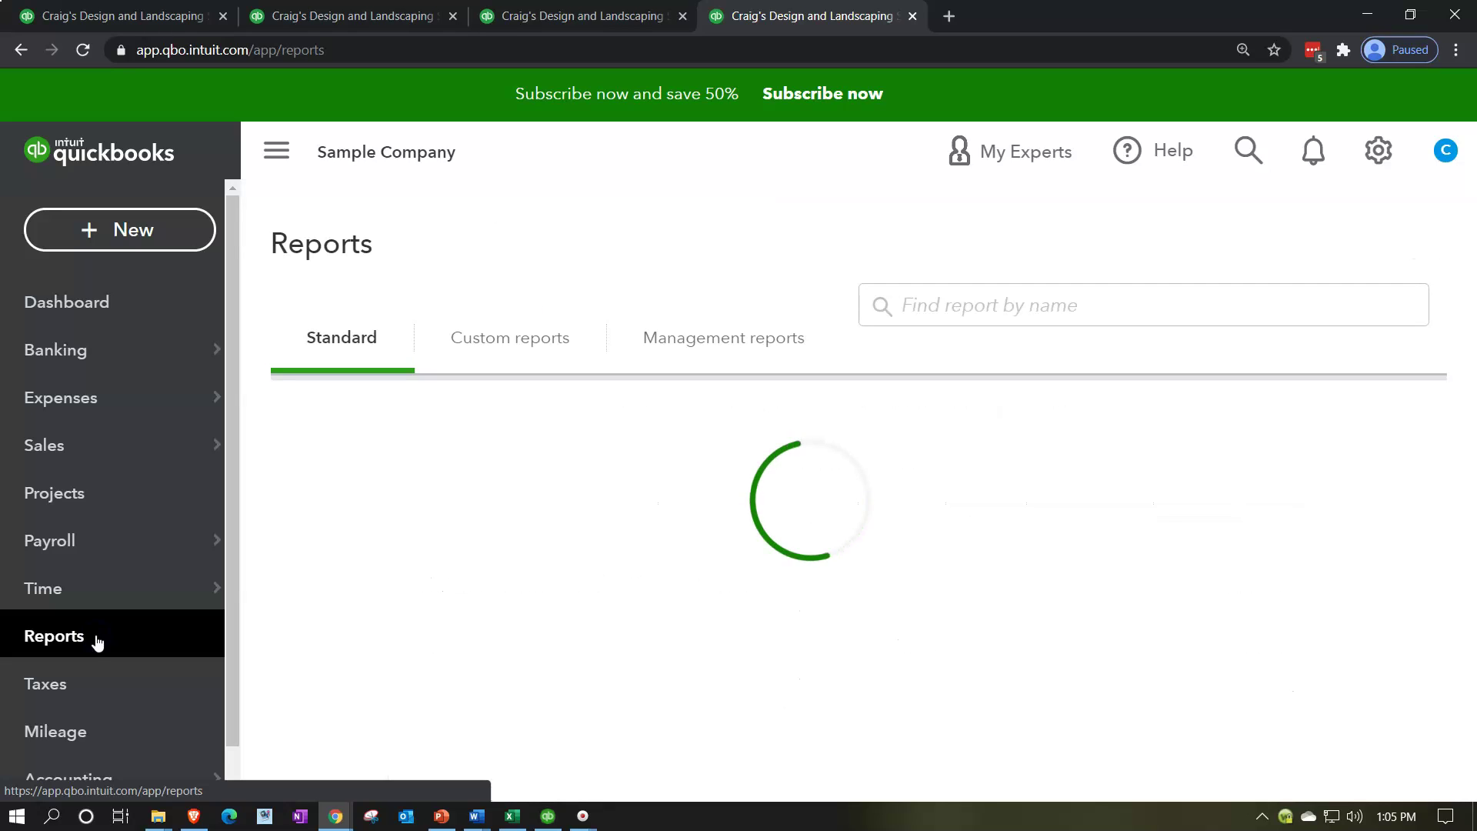
click(403, 569)
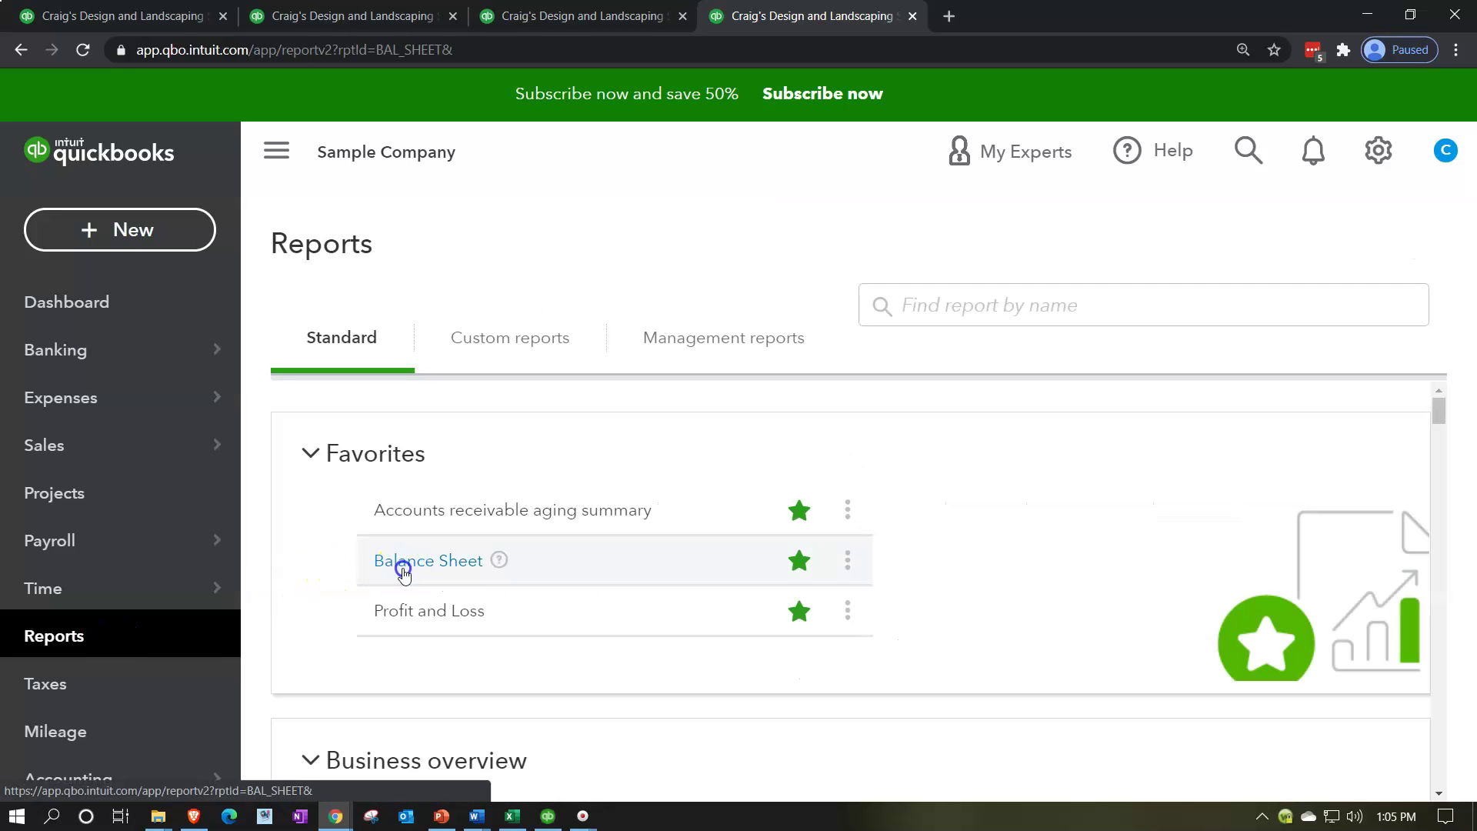
scroll(405, 576, down, 4)
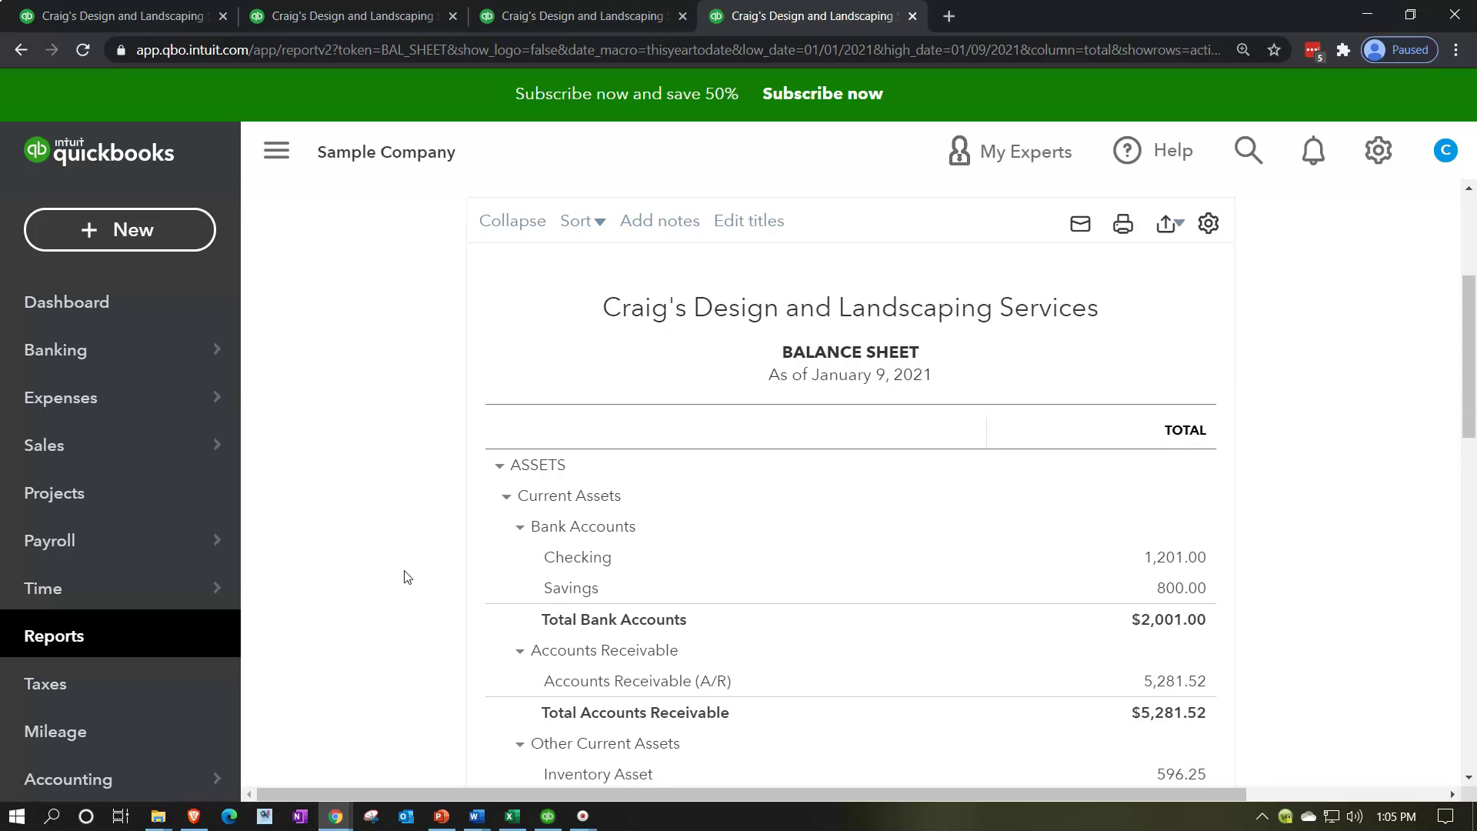
Set the Balance Sheet's report period to 01/01/2020 through 12/31/2020 and run the report
scroll(406, 577, up, 4)
click(630, 335)
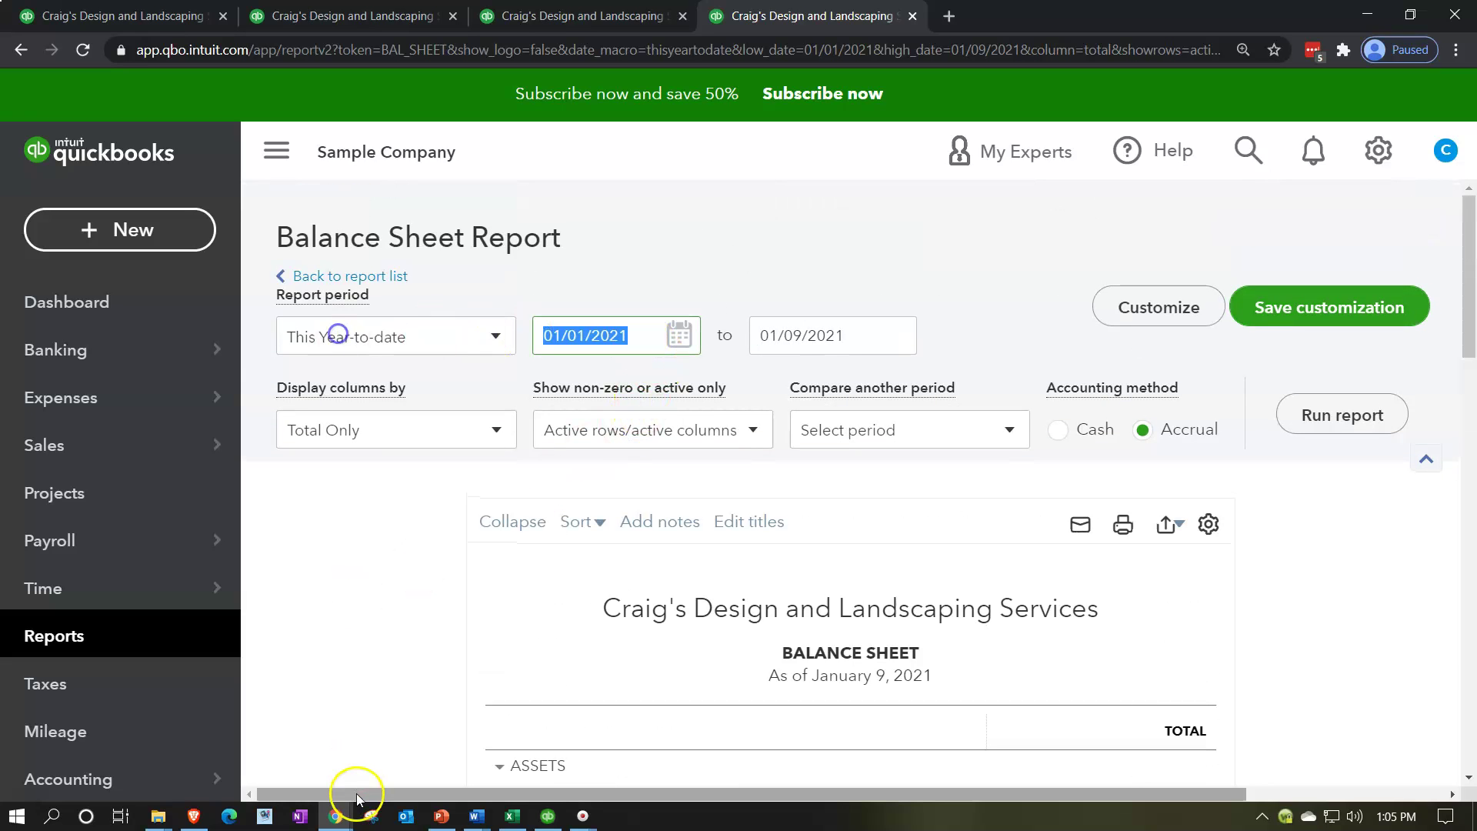
text(01/01/2020)
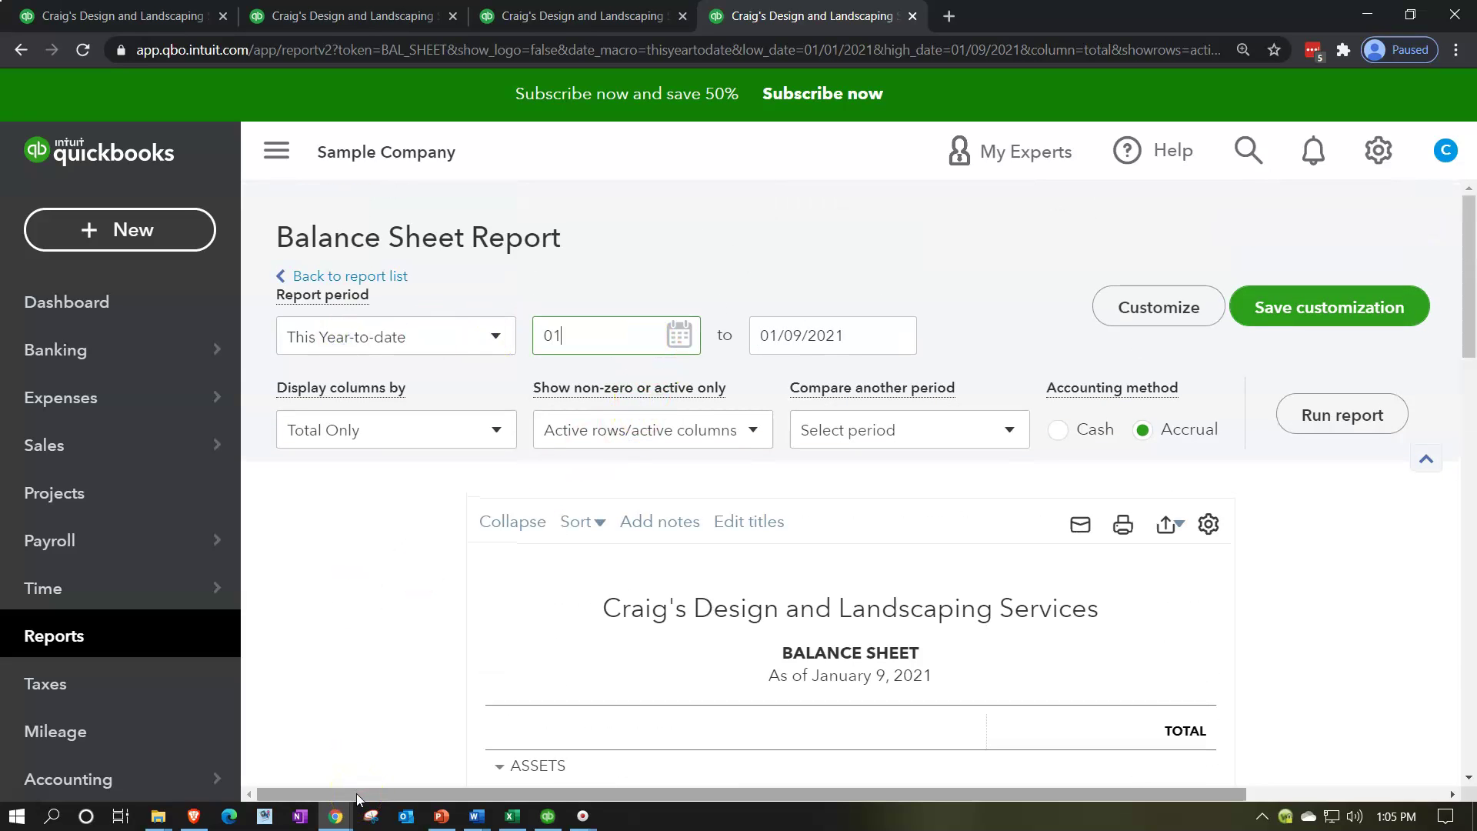
key(Tab)
text(12/31/2020)
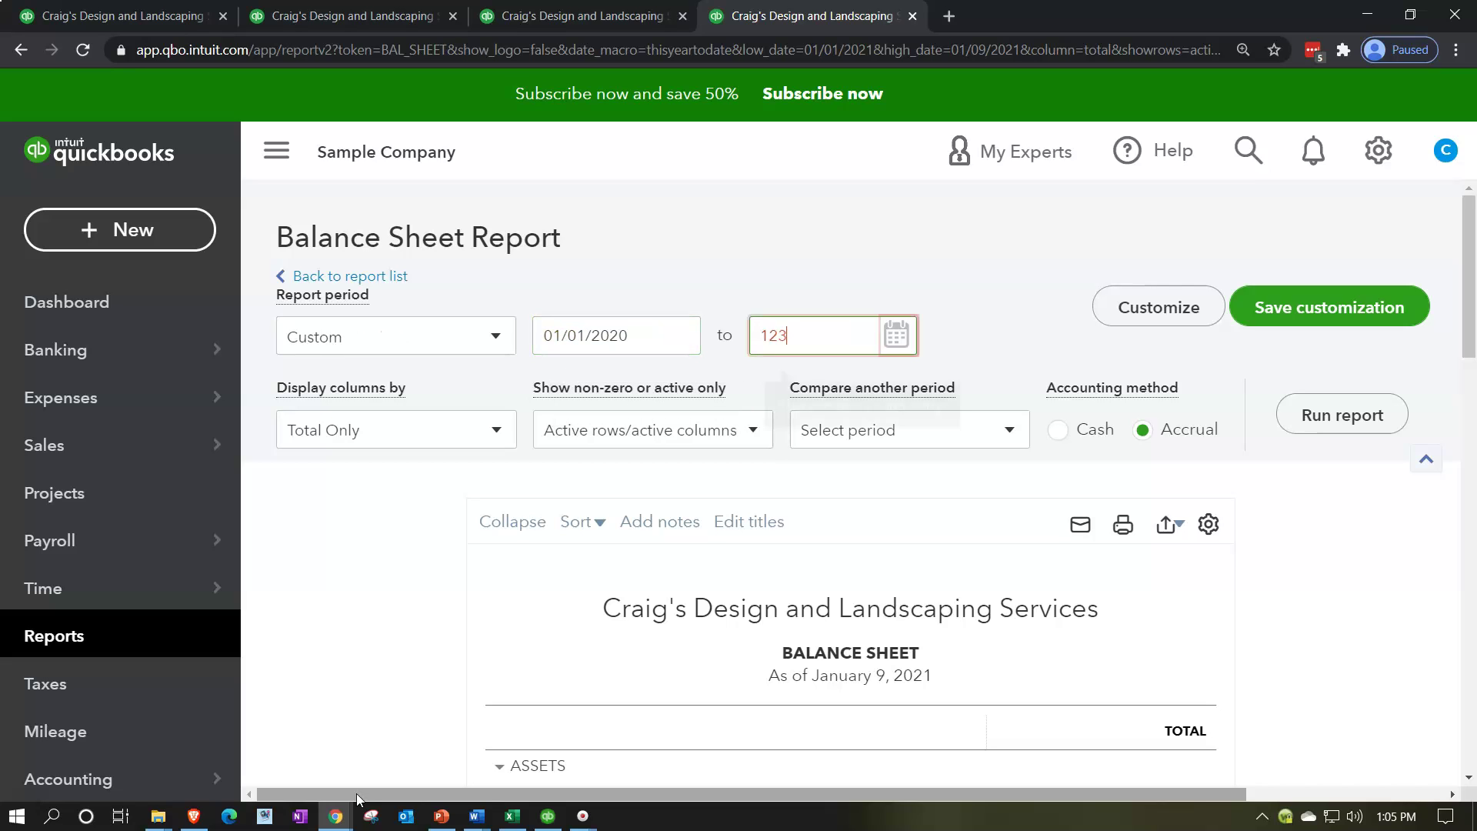
key(Tab)
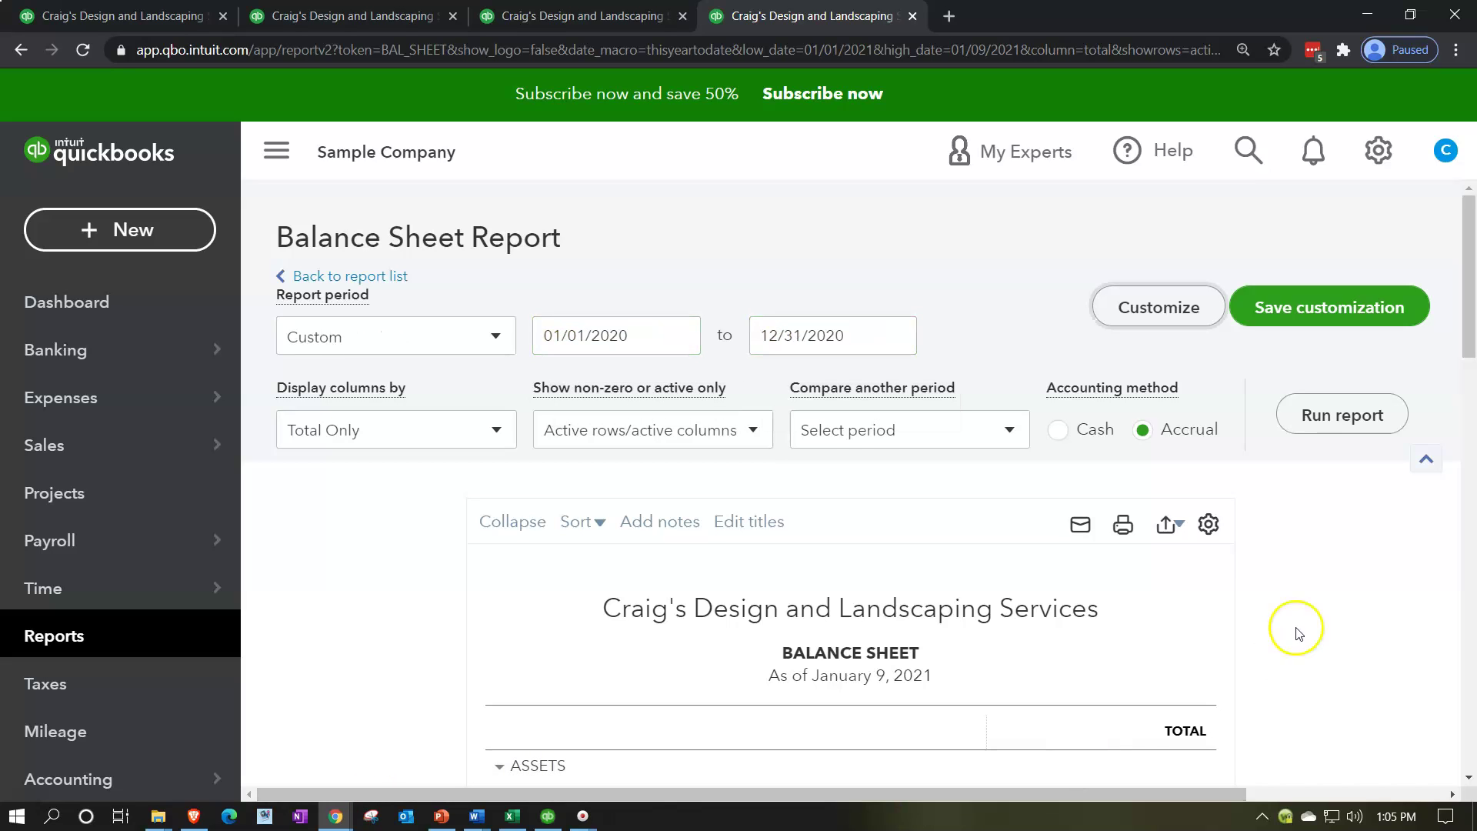
click(1318, 419)
scroll(1182, 409, down, 4)
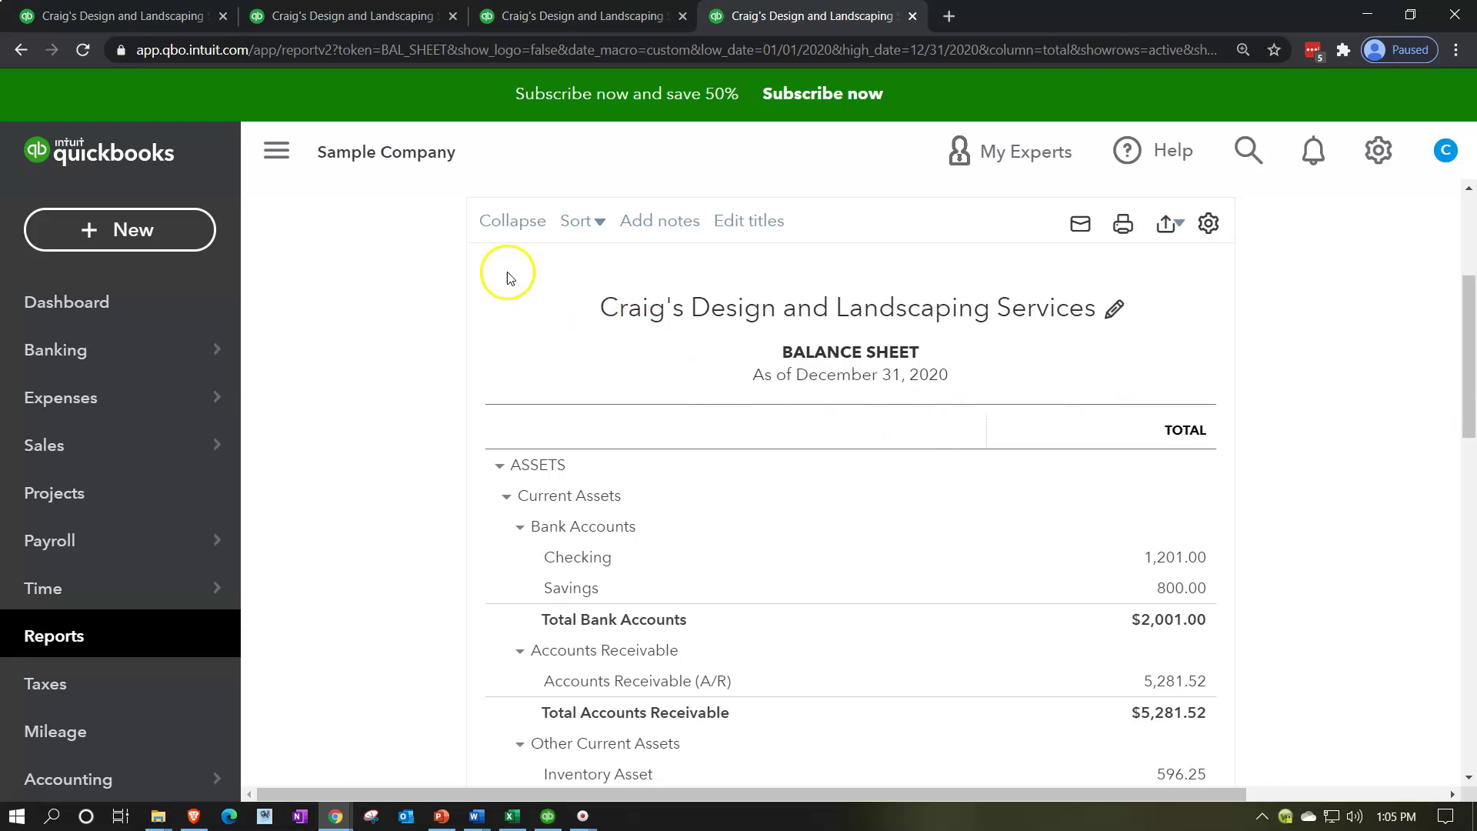
Collapse the navigation menu and examine the Accounts Payable line under the Balance Sheet's current liabilities
click(276, 151)
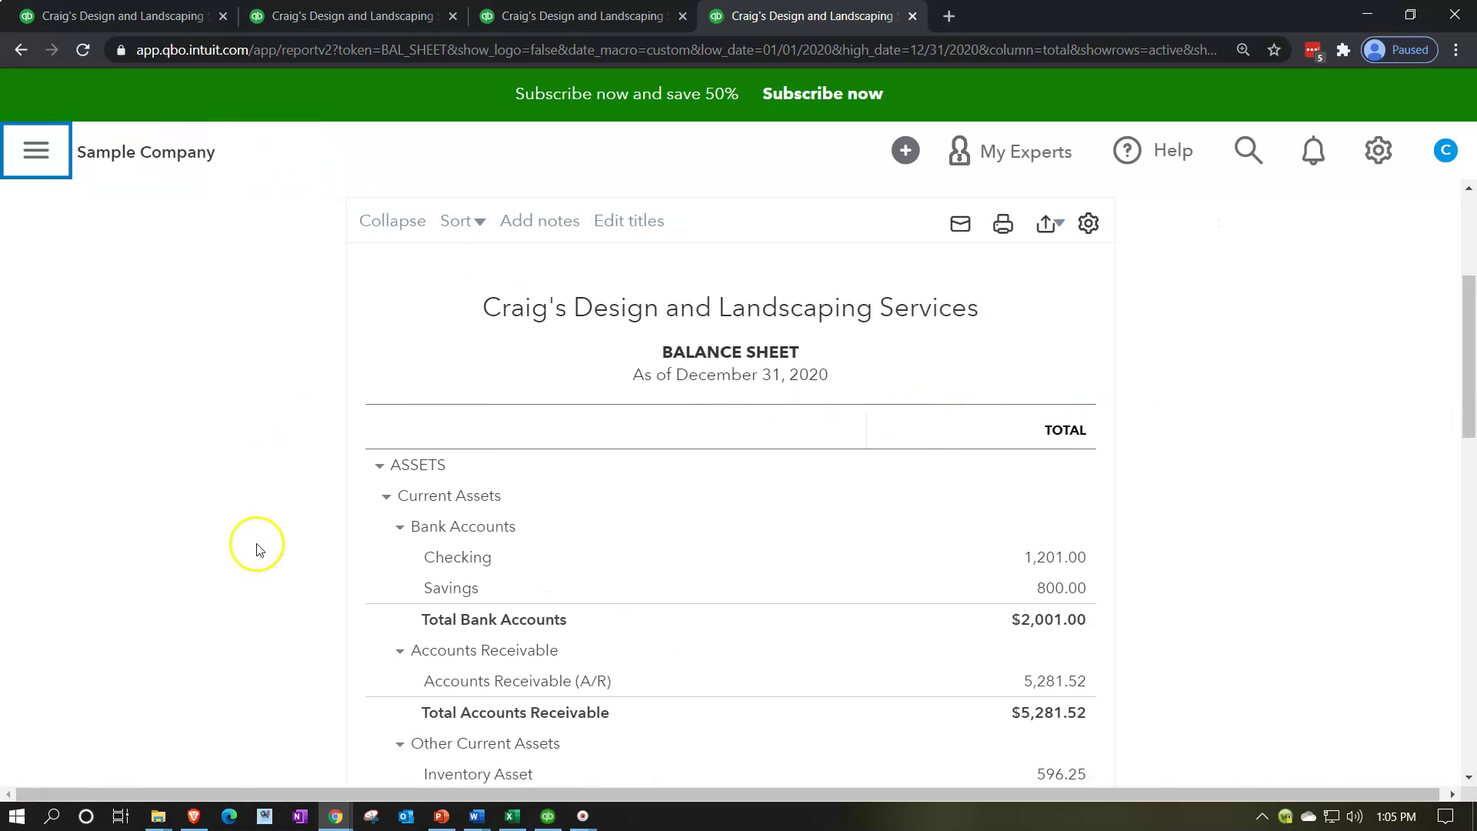
scroll(257, 549, down, 10)
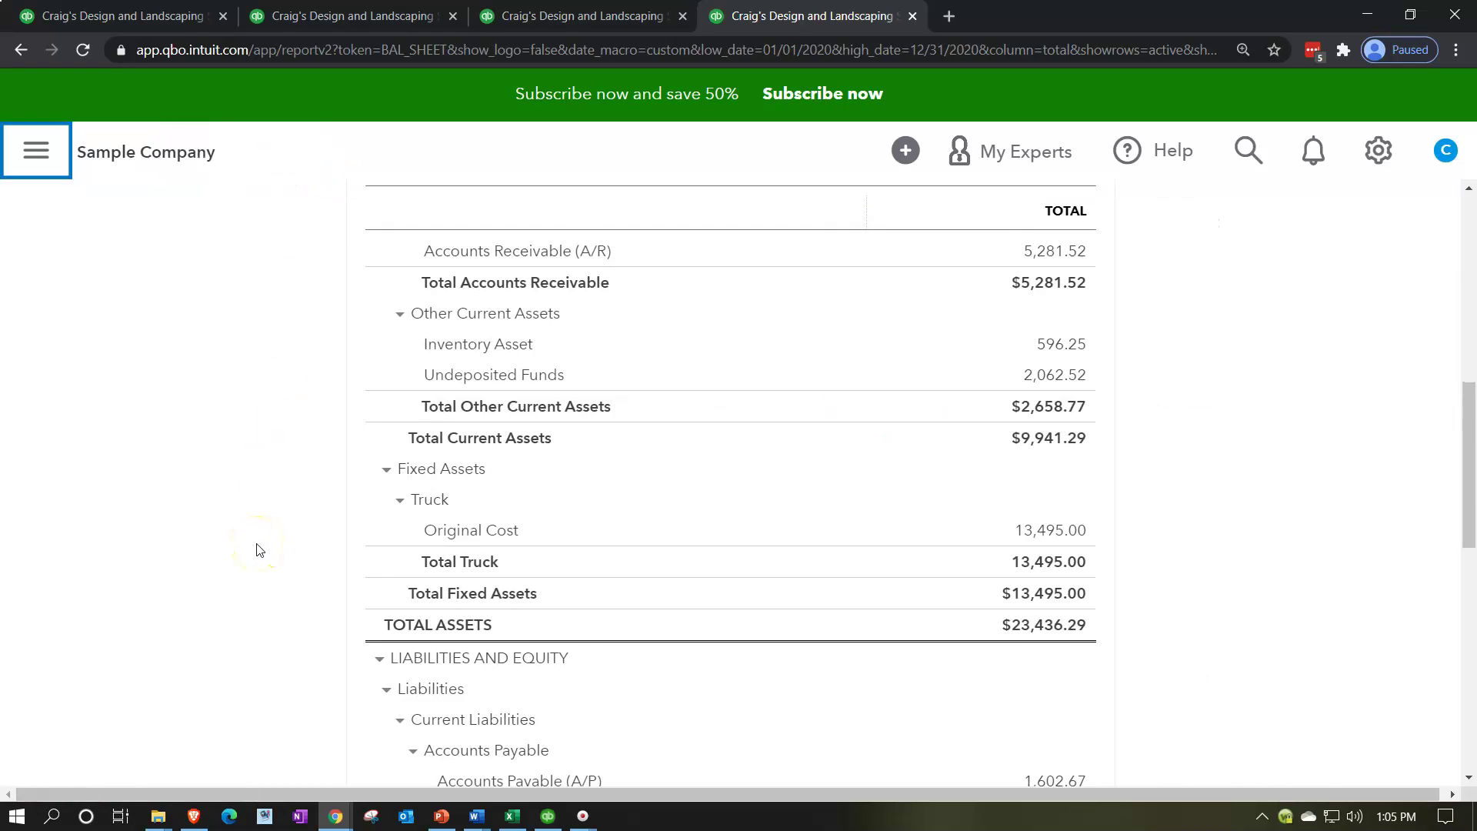
scroll(258, 549, down, 1)
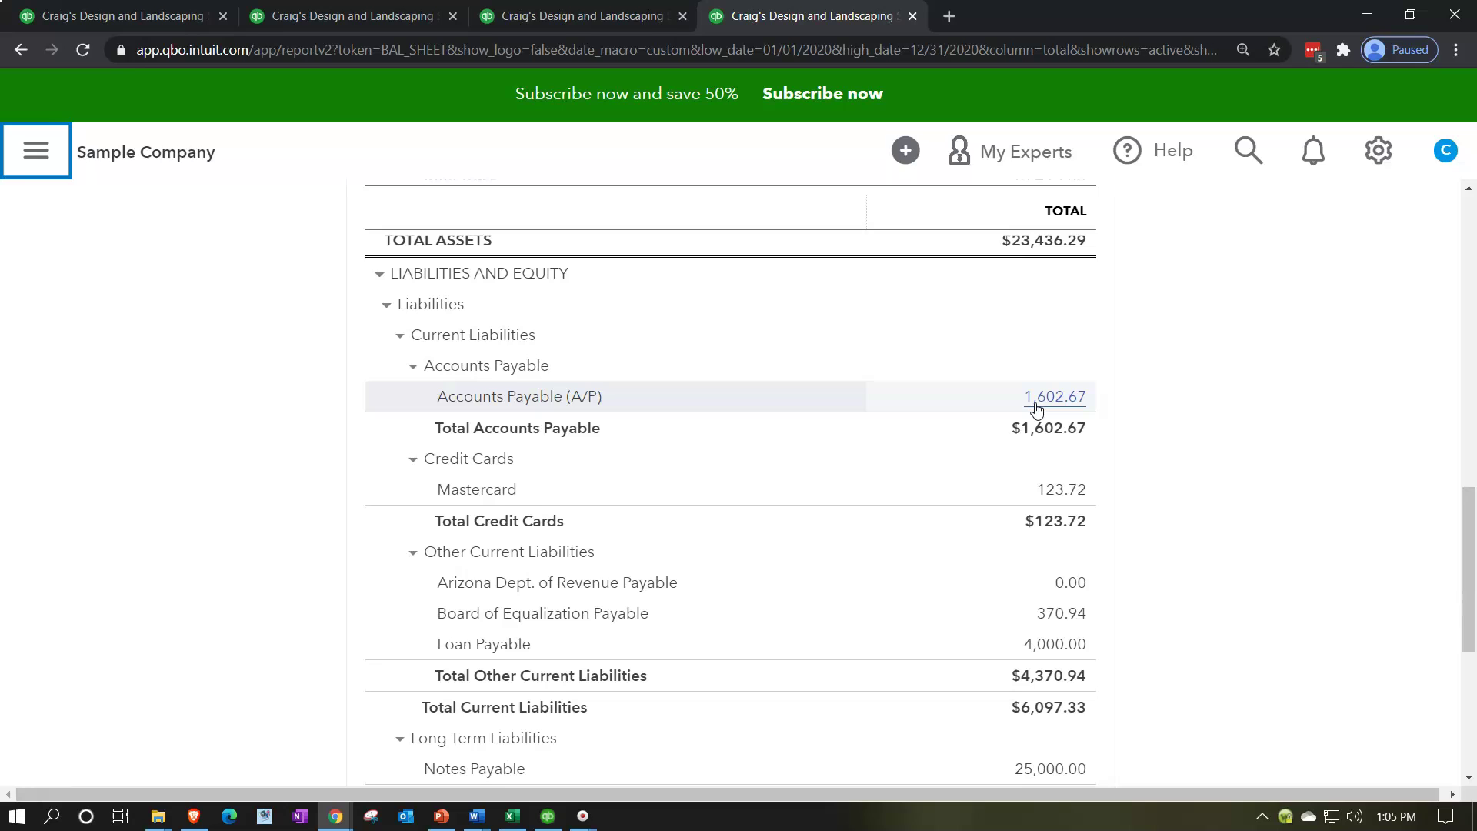
Open the Profit and Loss report from the favorite reports in the third browser tab
click(599, 23)
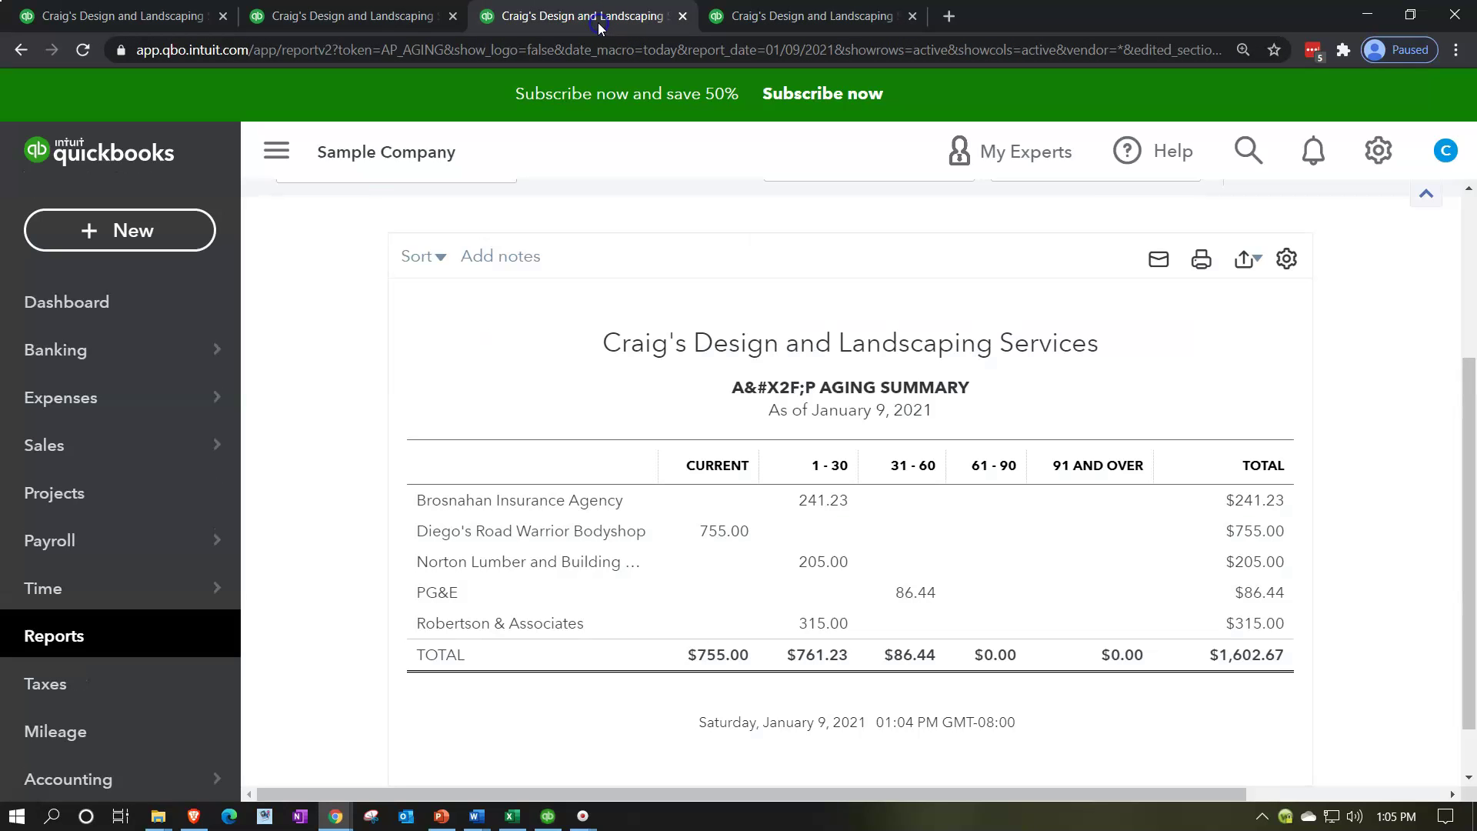
click(94, 636)
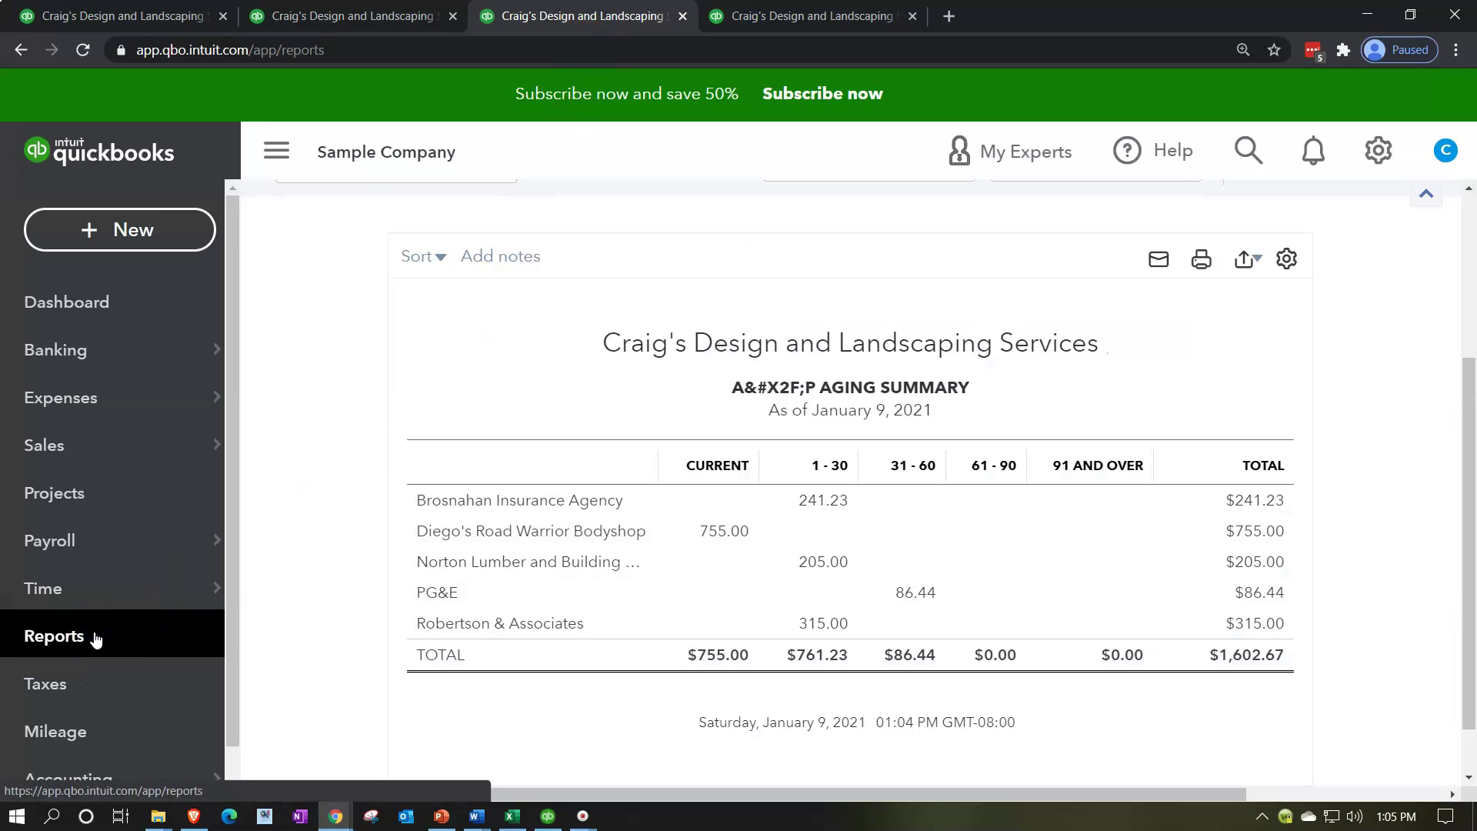
click(94, 636)
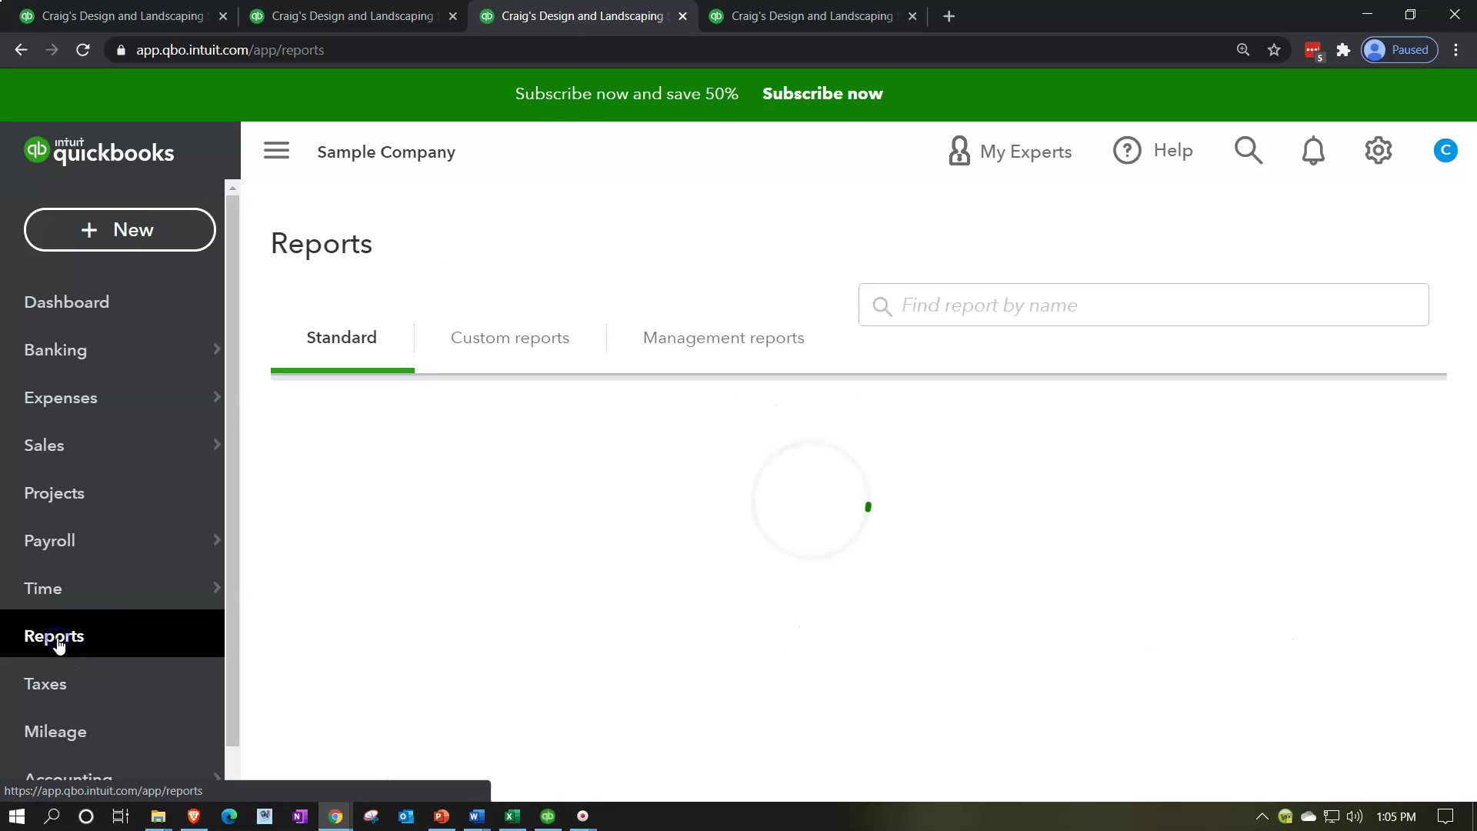
click(396, 567)
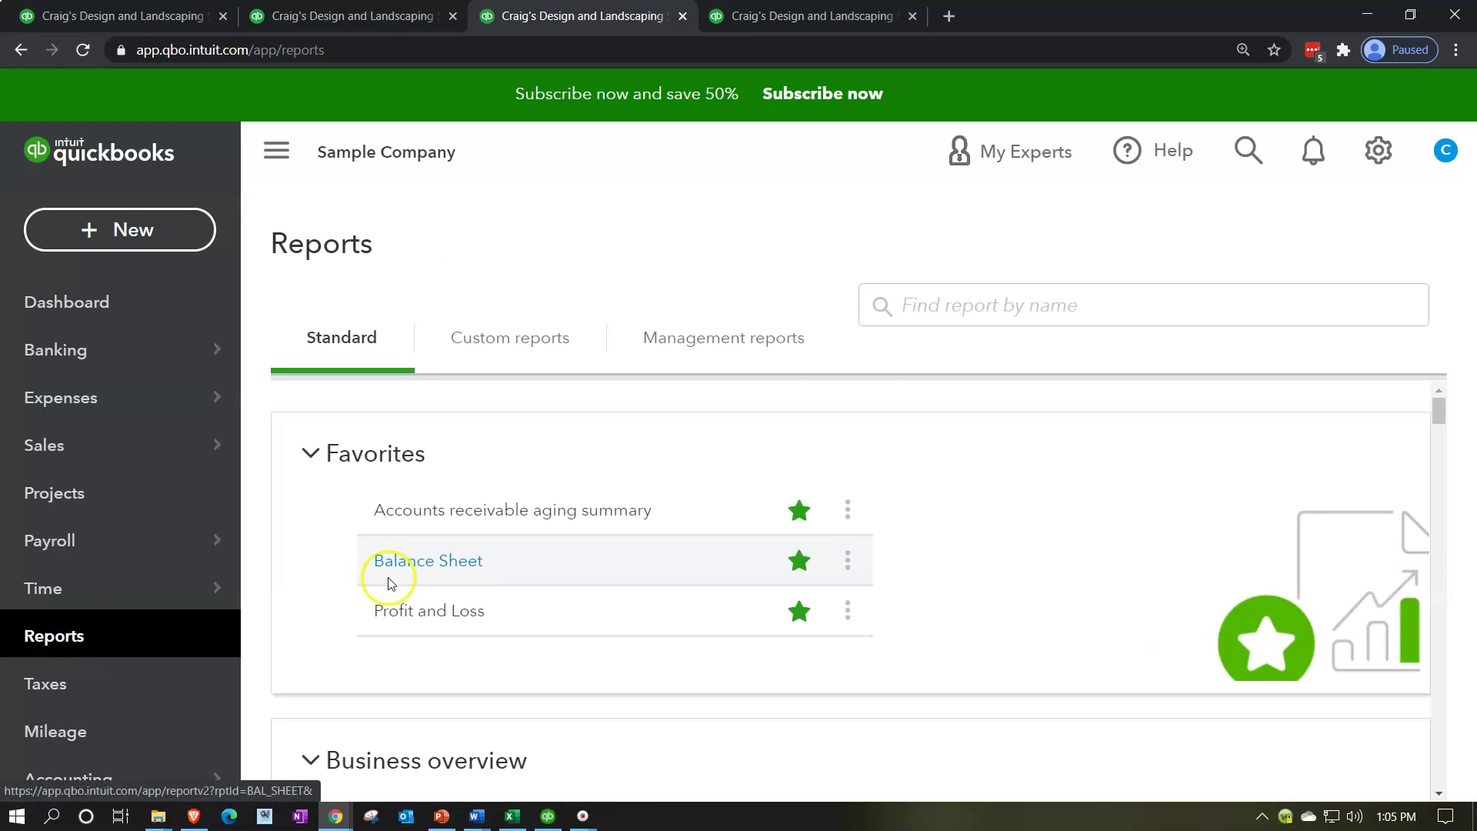
click(405, 617)
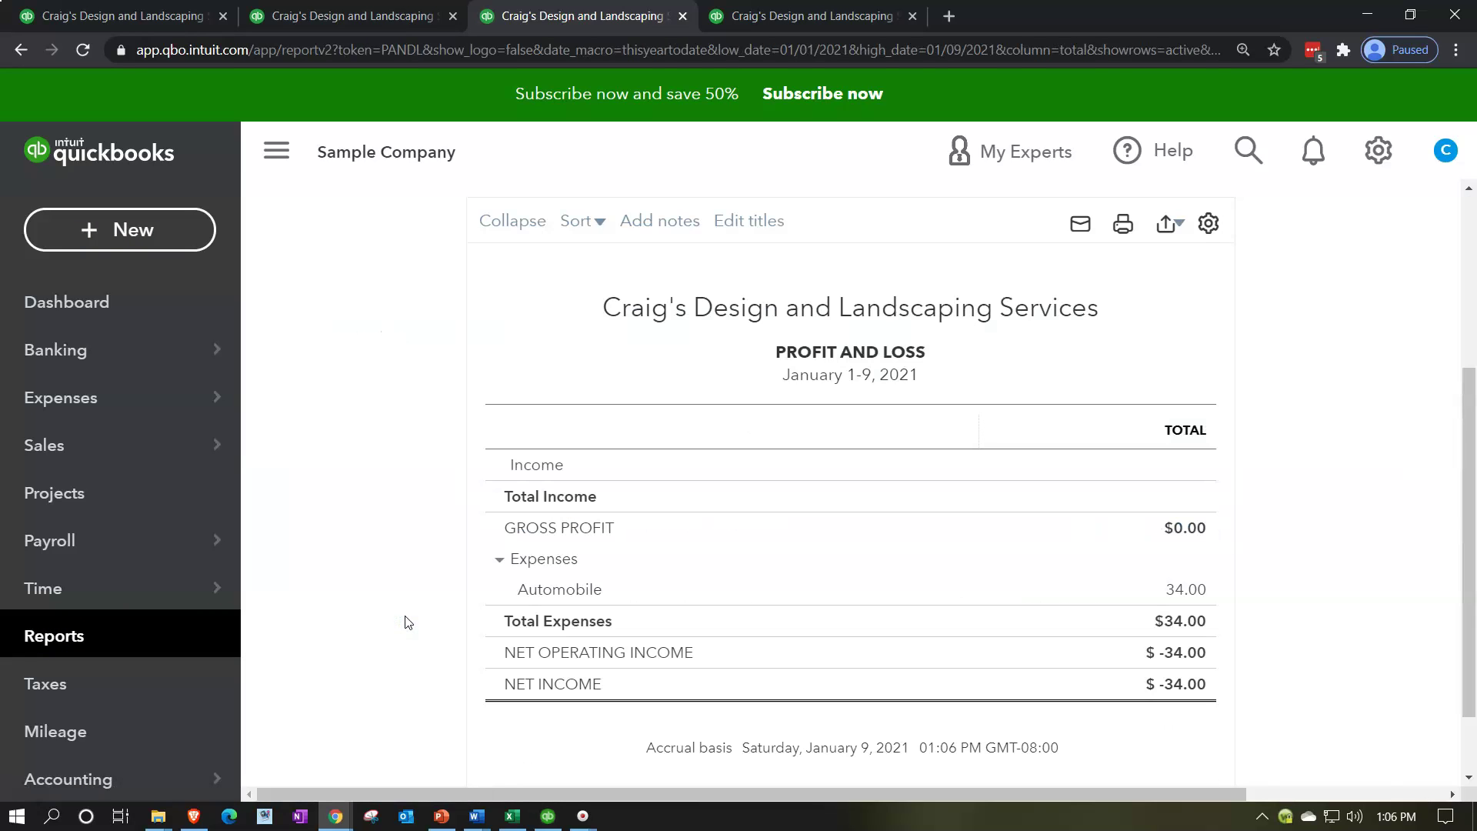
Set the Profit and Loss report's period to 01/01/2020 through 12/31/2020, run it and collapse the navigation menu
click(657, 335)
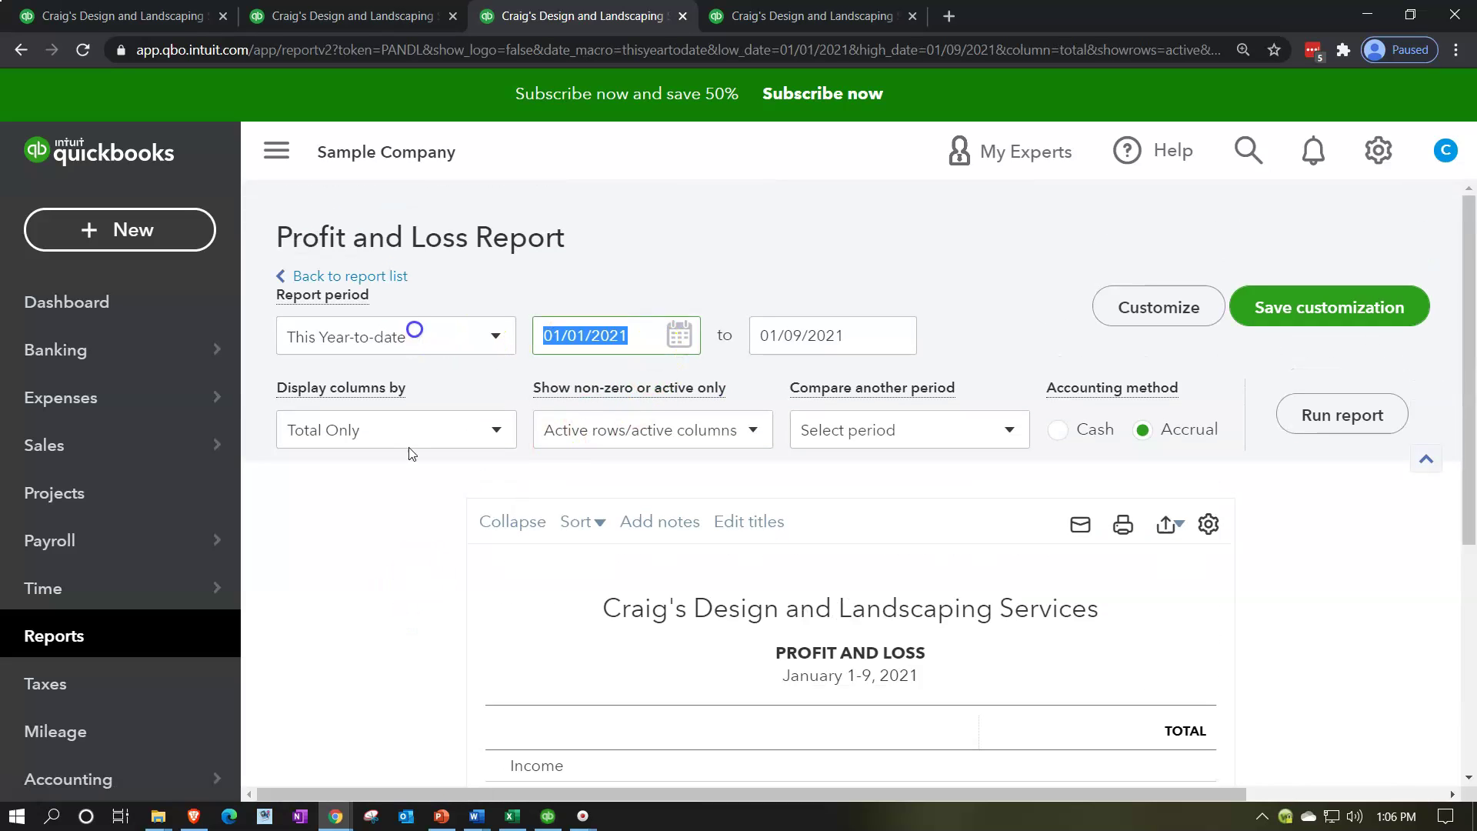
text(01/01/2020)
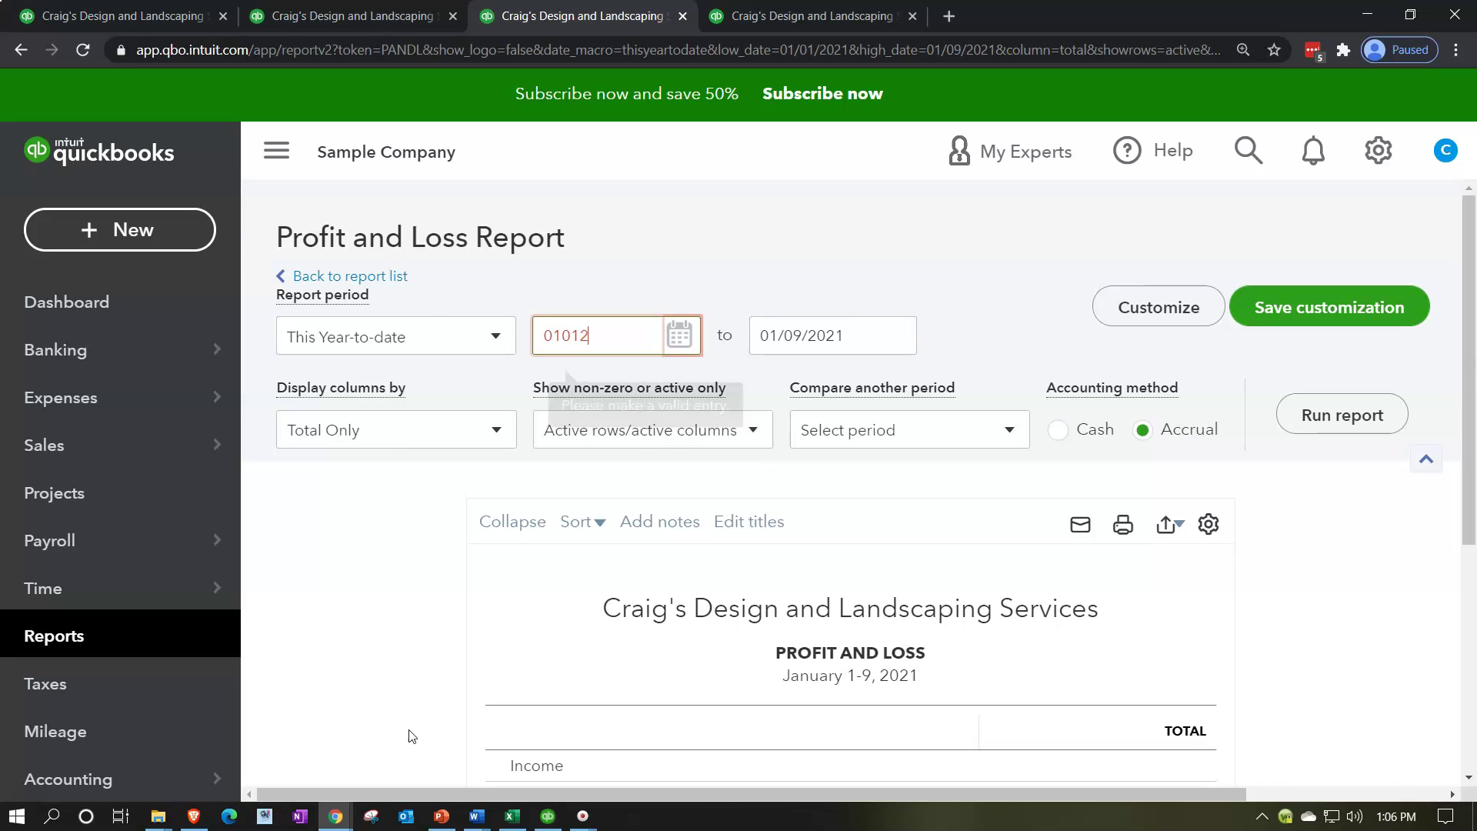
key(Tab)
text(12/31/2020)
key(Tab)
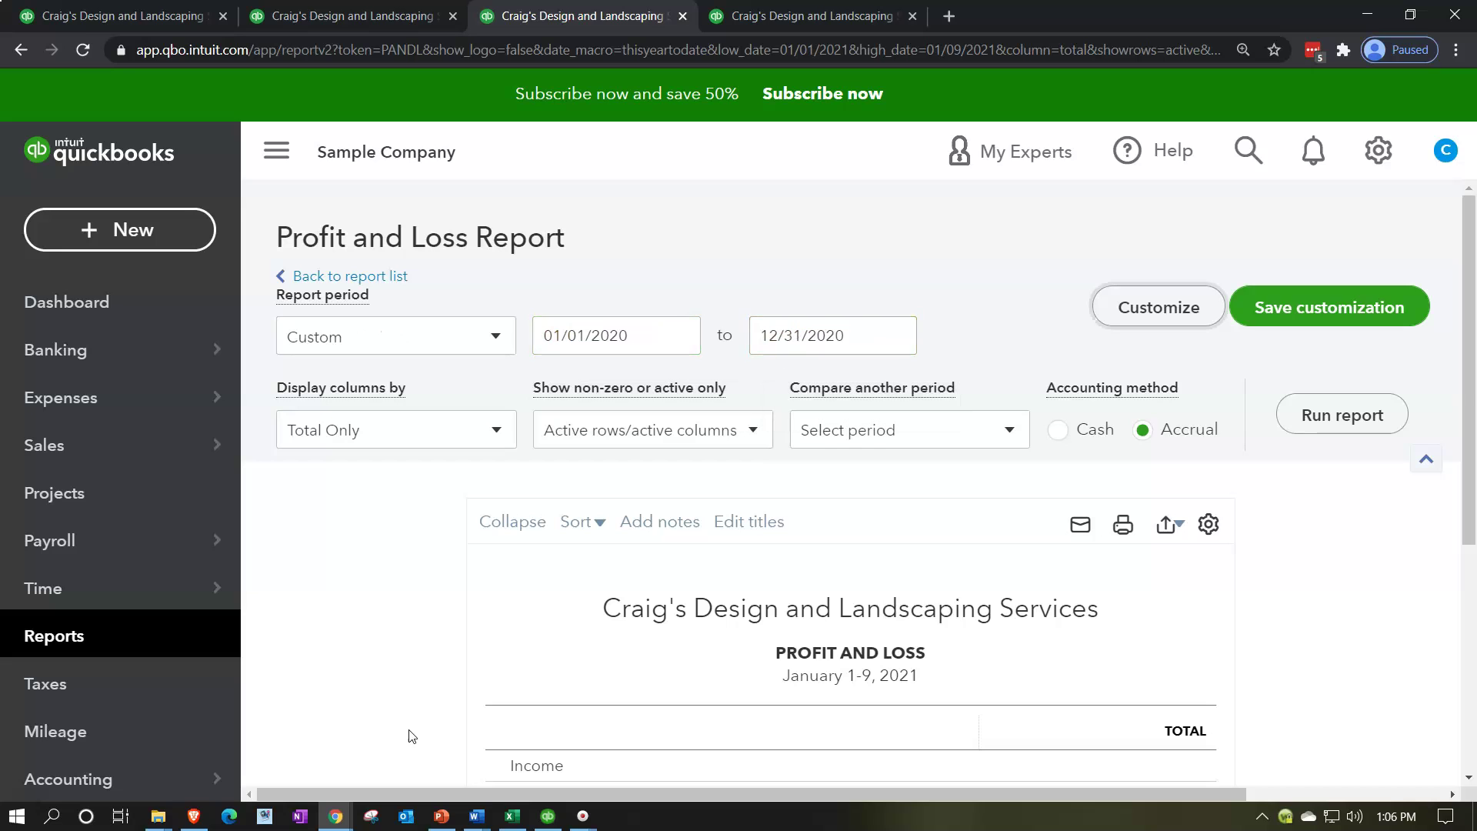
click(1346, 419)
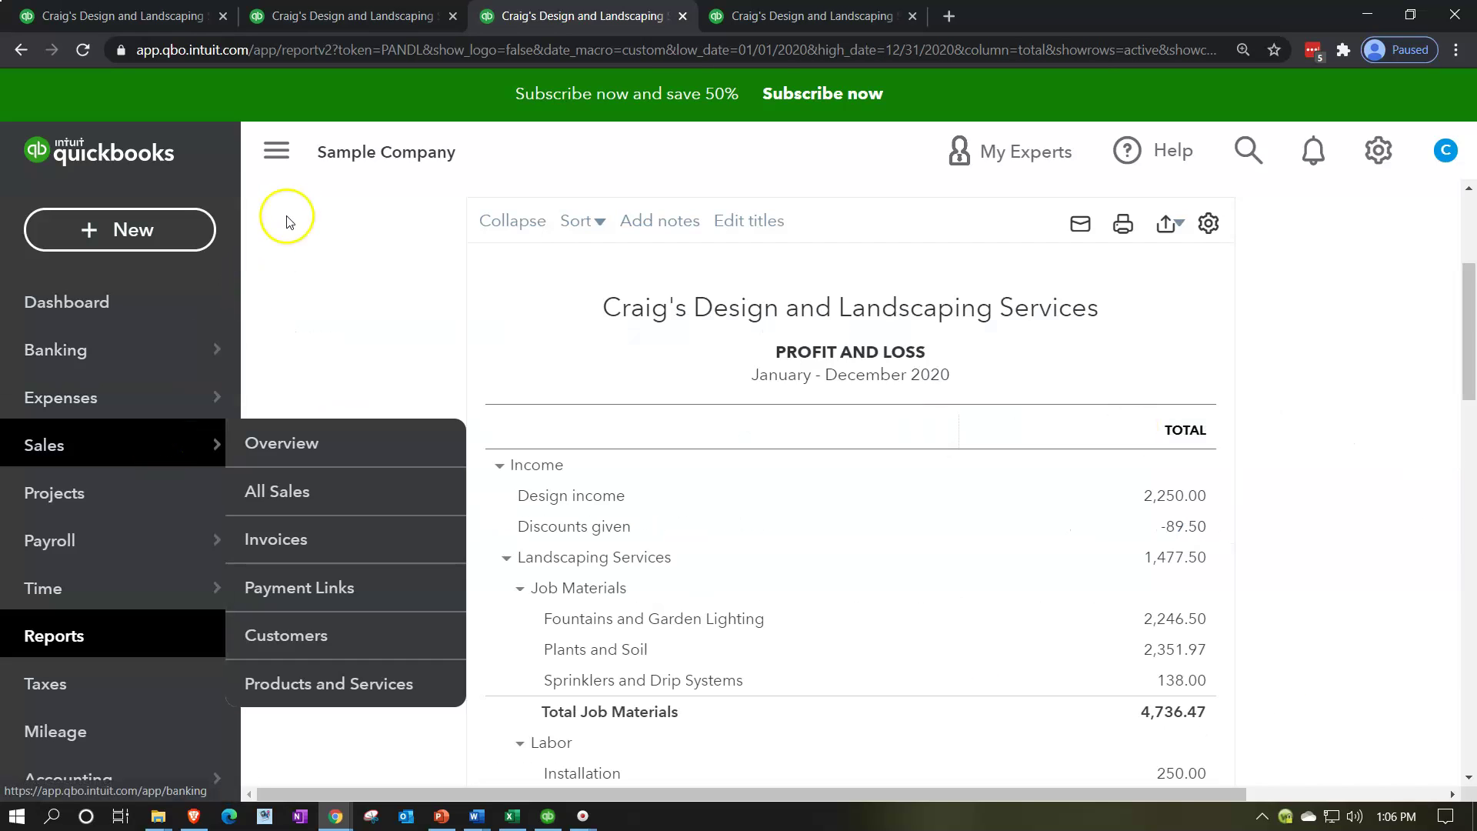
click(286, 167)
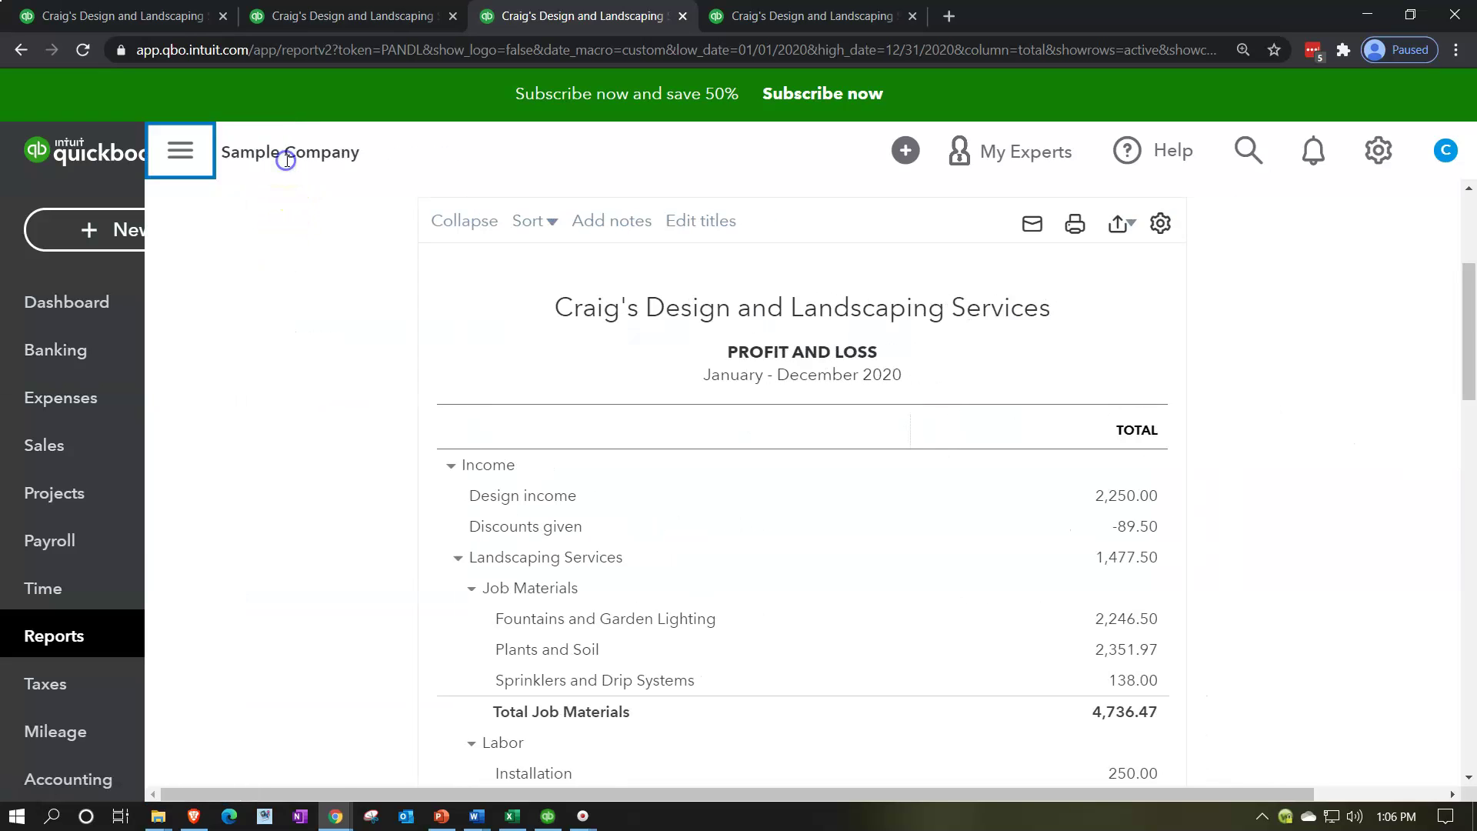
Switch to the A/P Aging Summary in the second browser tab and collapse its navigation menu
click(357, 17)
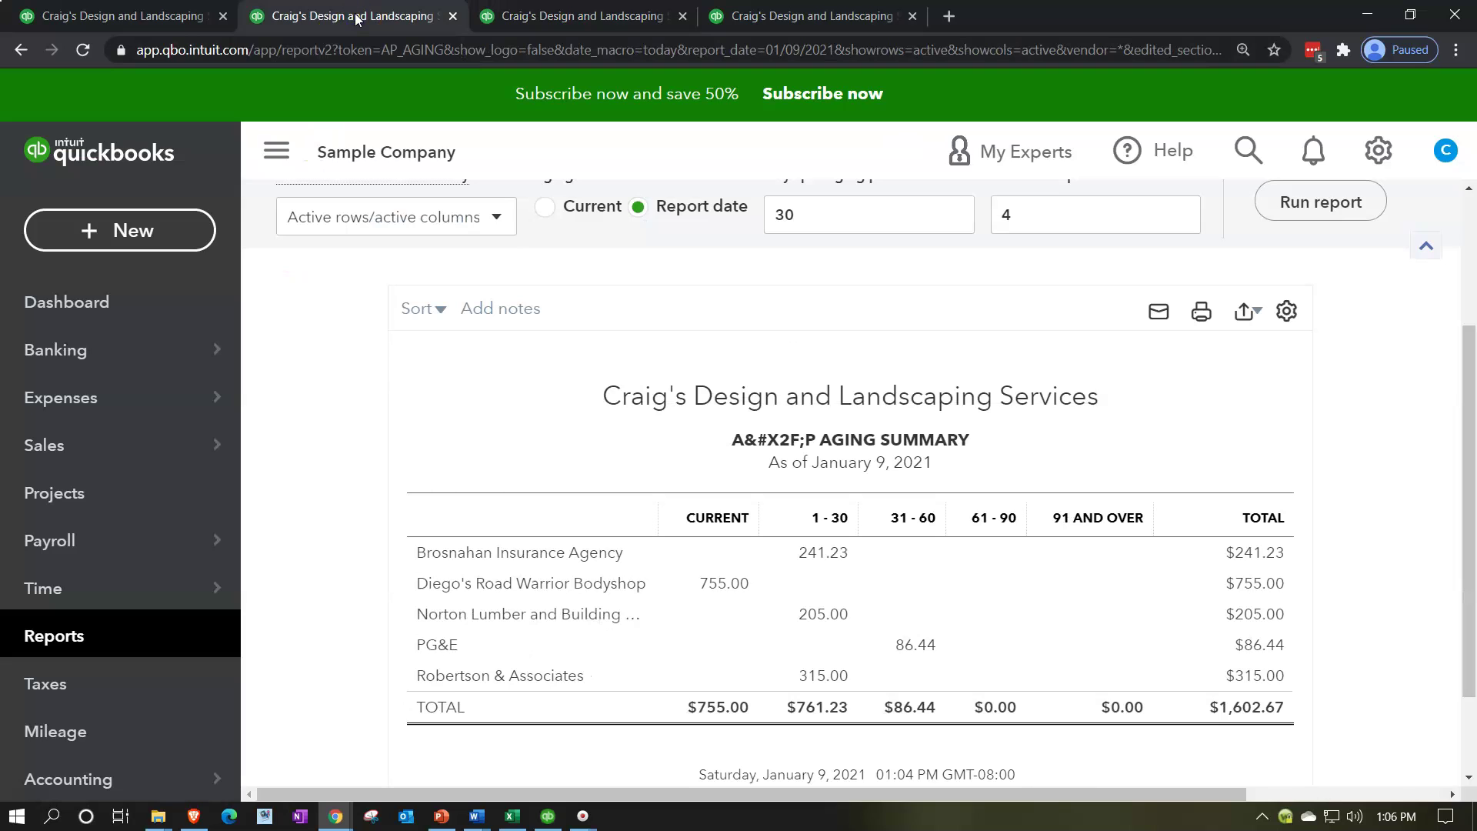
click(276, 151)
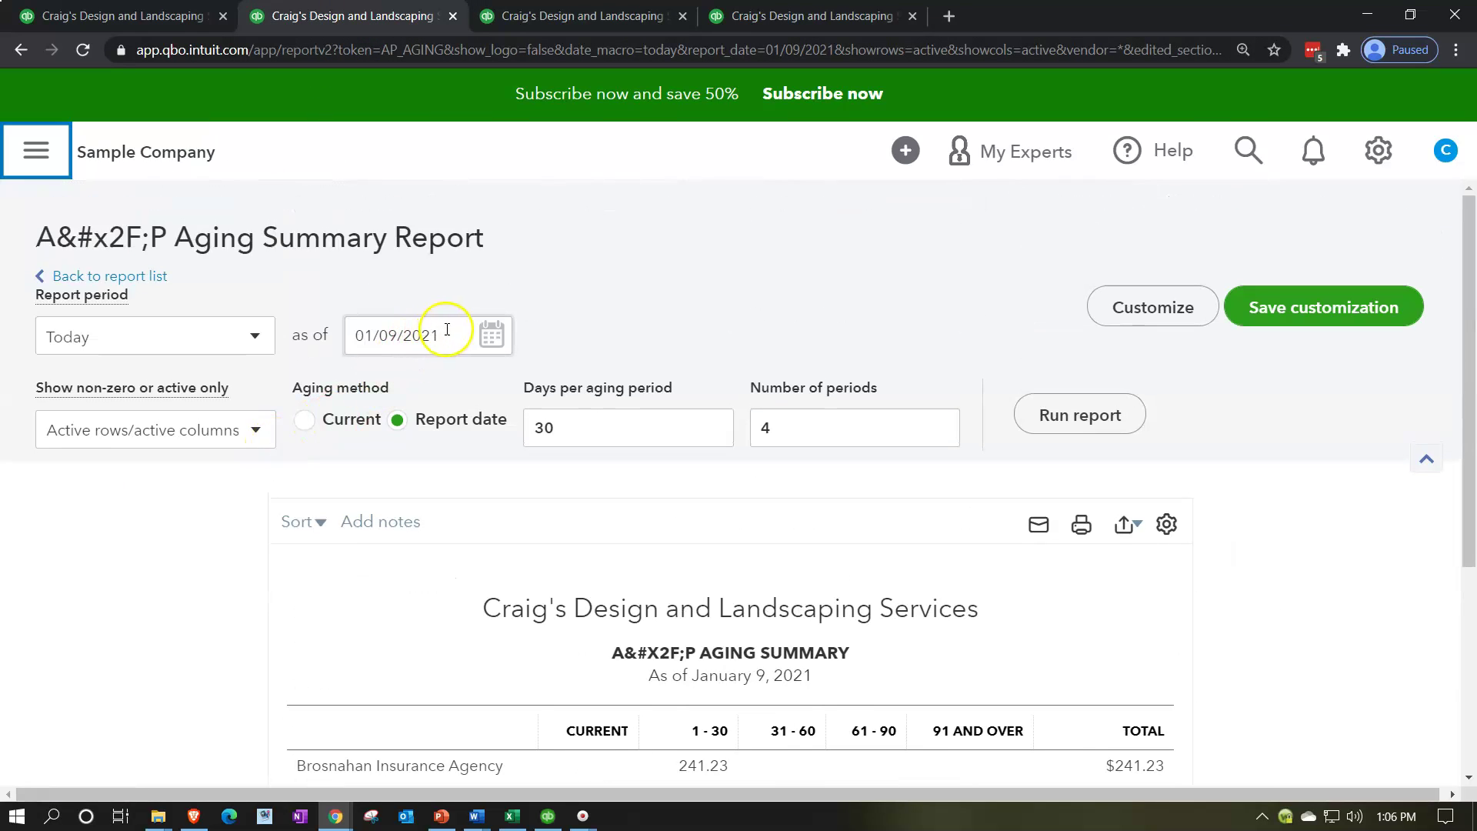
Set the A/P Aging Summary's as-of date to 01/31/2020 and run the report
text(01/31/2020)
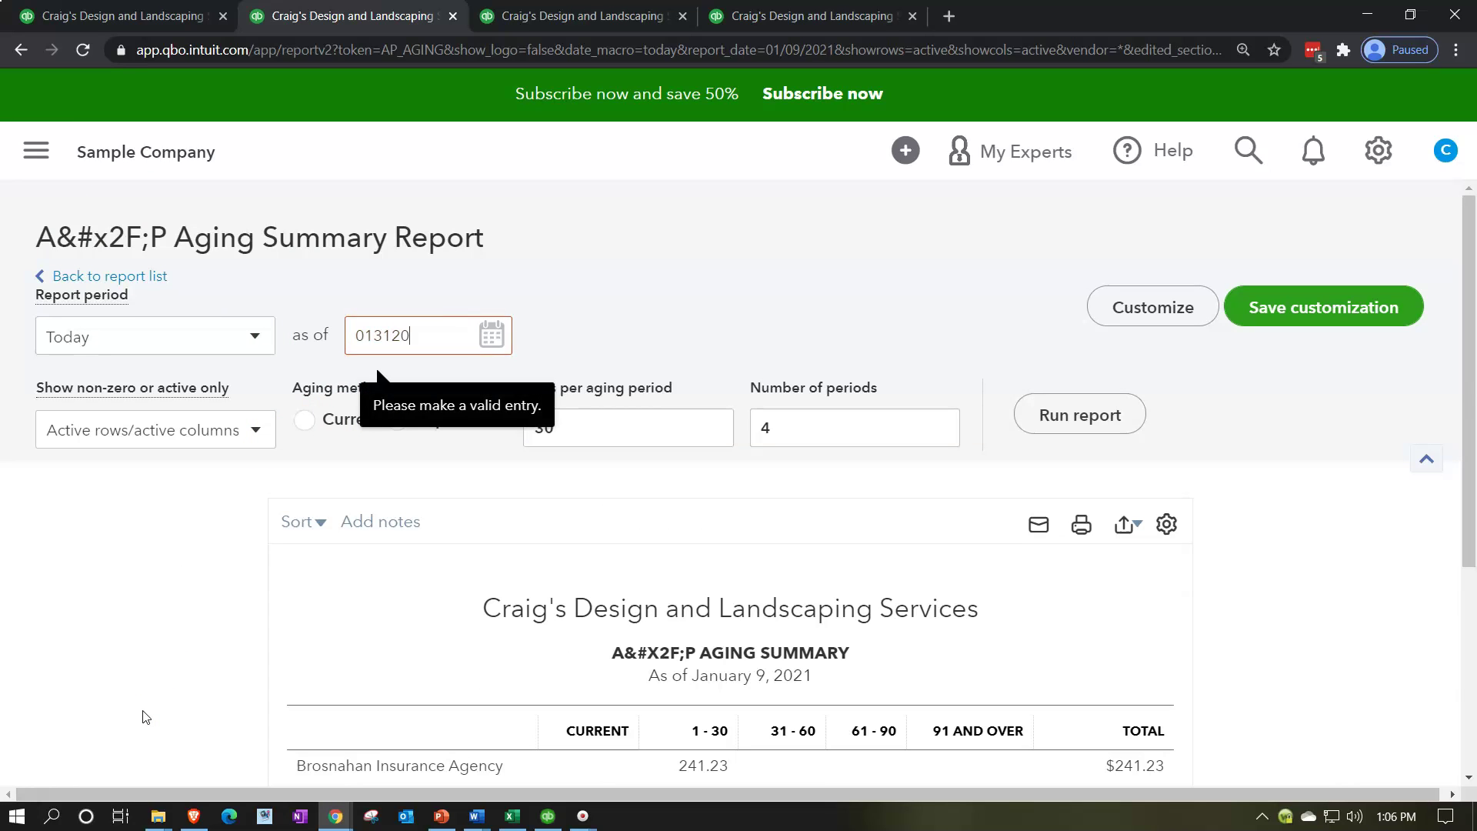
key(Tab)
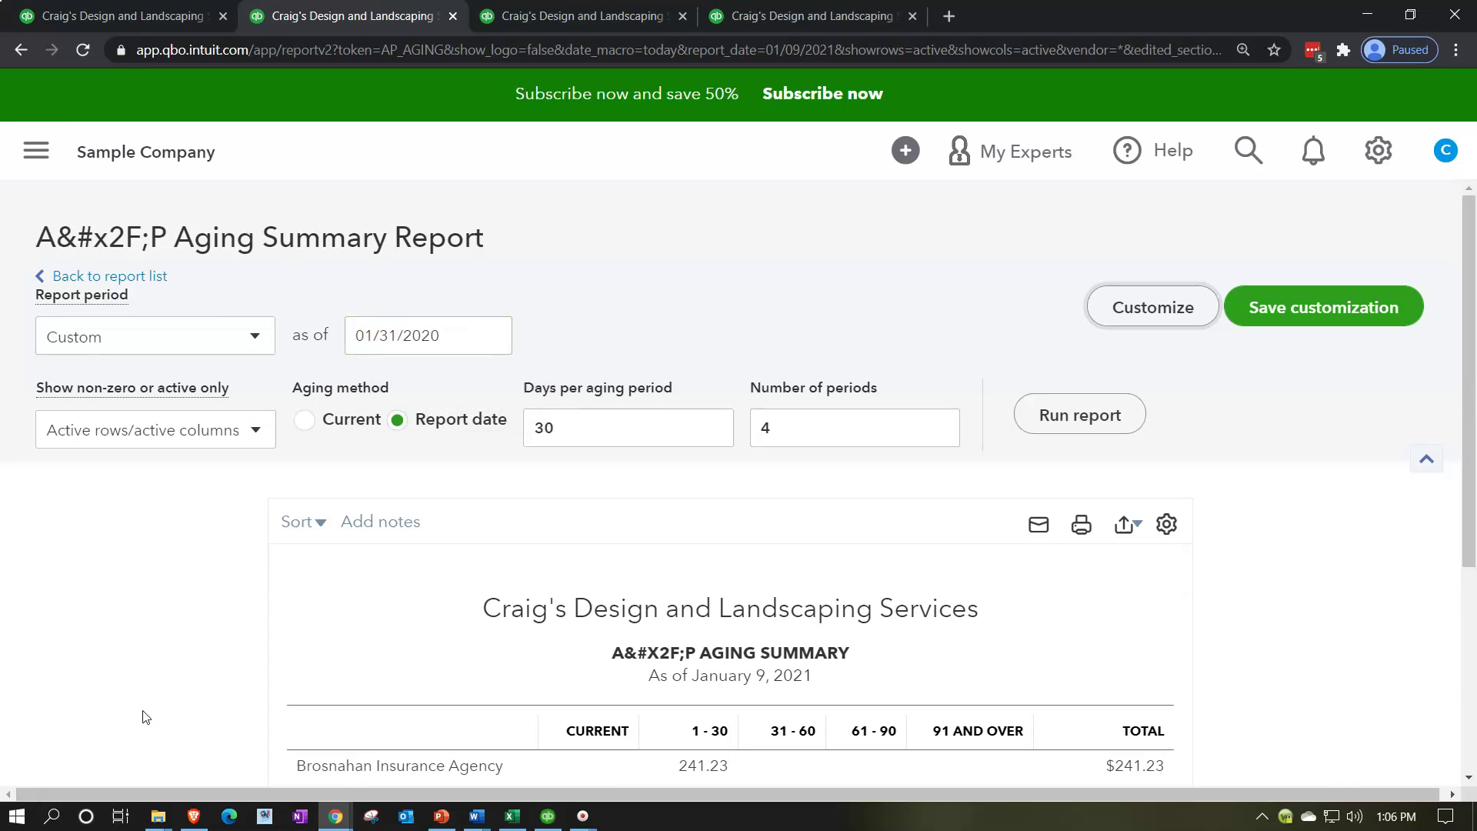
click(1055, 422)
click(253, 638)
scroll(484, 446, up, 3)
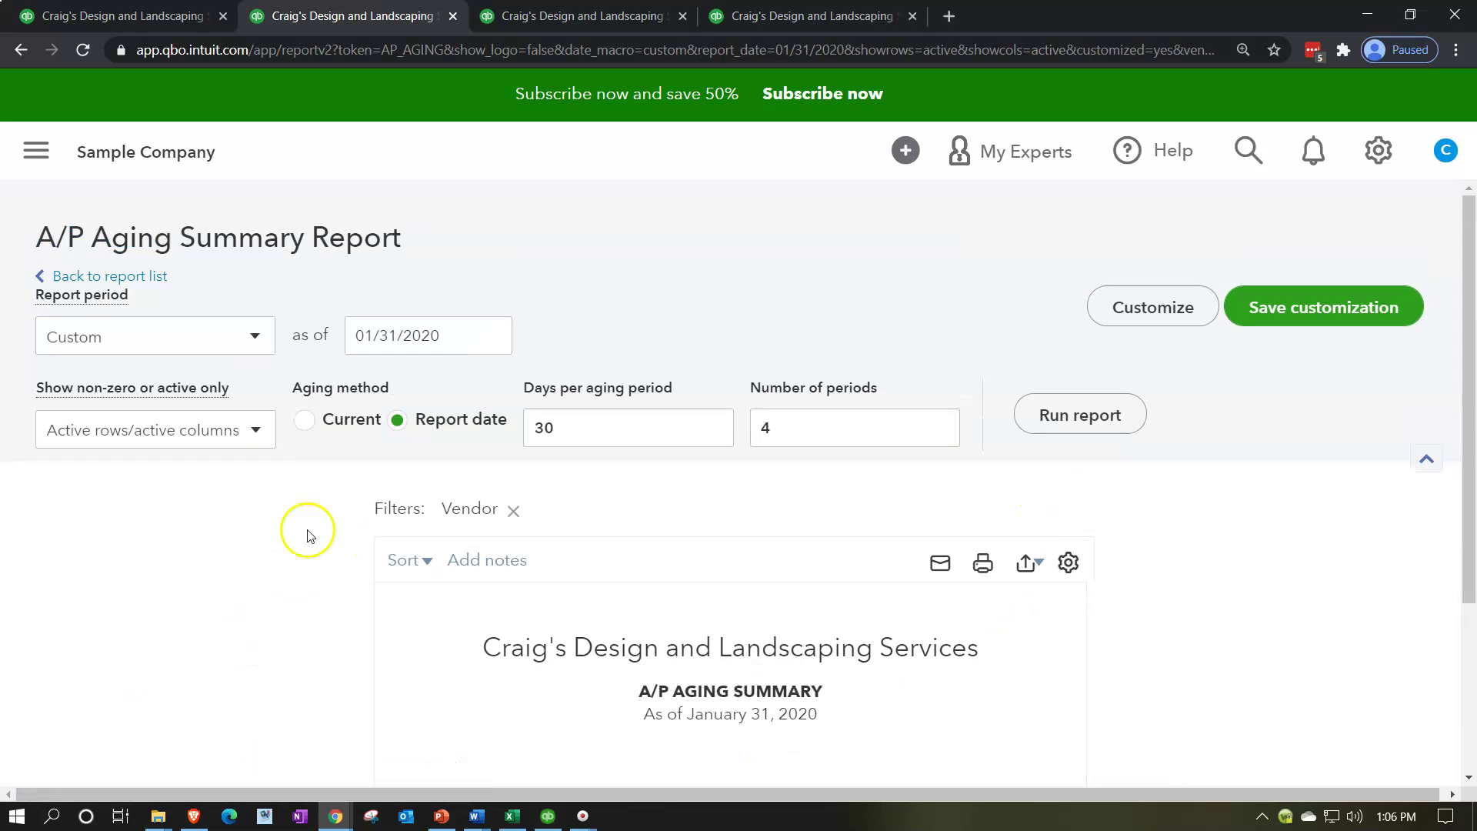
Set the A/P Aging Summary's as-of date to 12/31/2020 and run the report
click(356, 335)
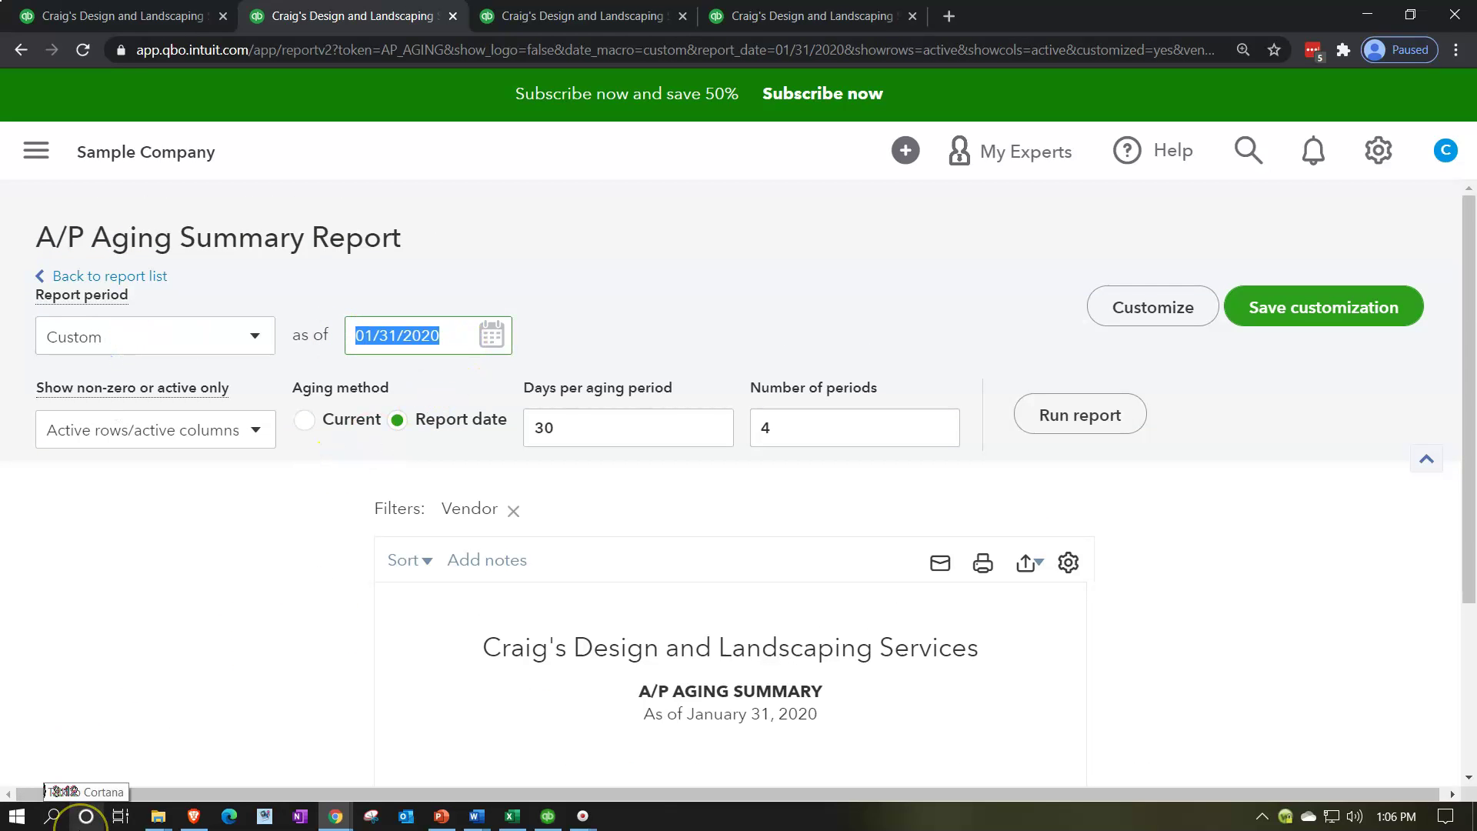
text(123120)
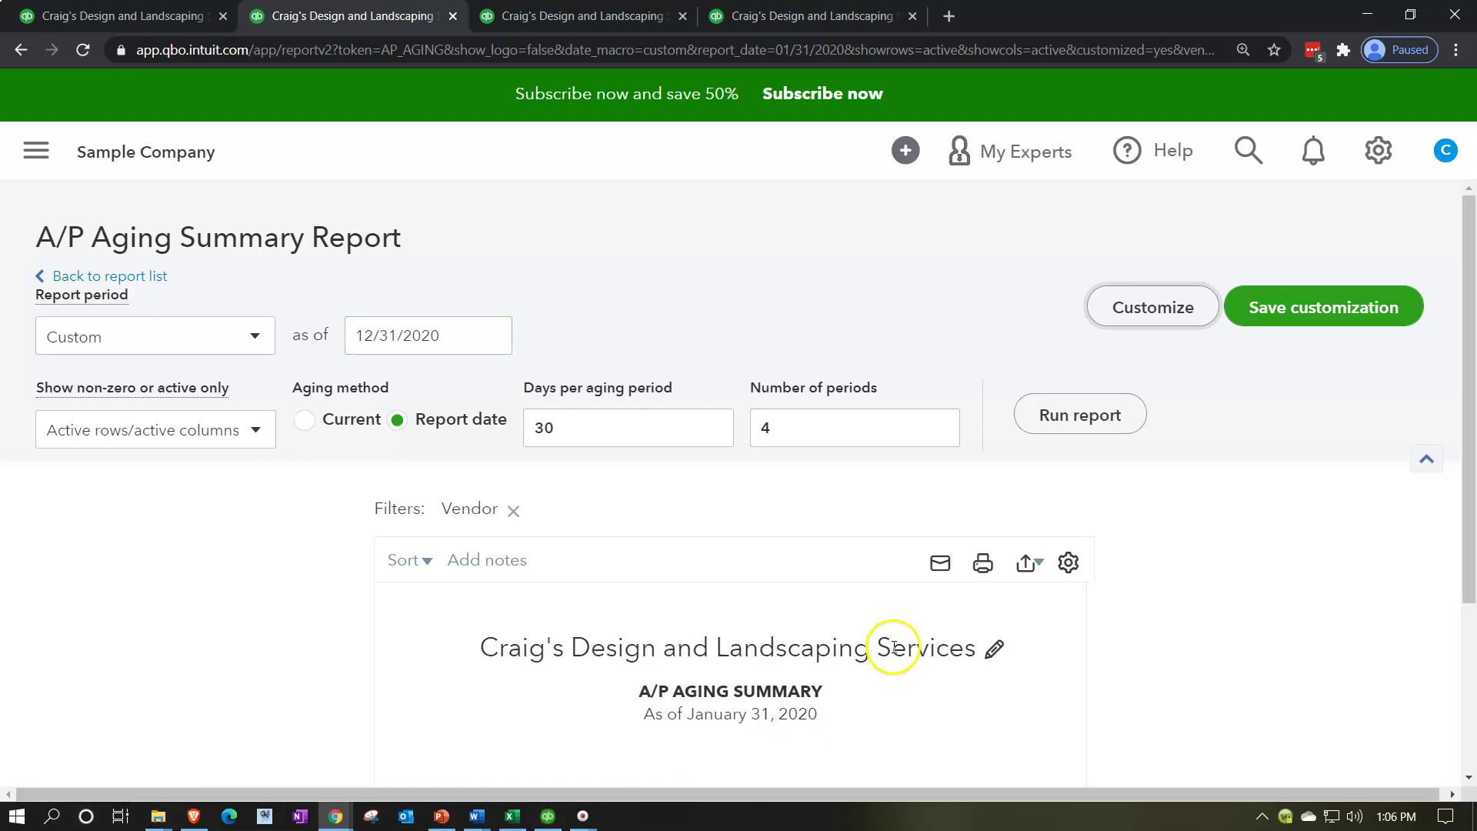
click(1107, 415)
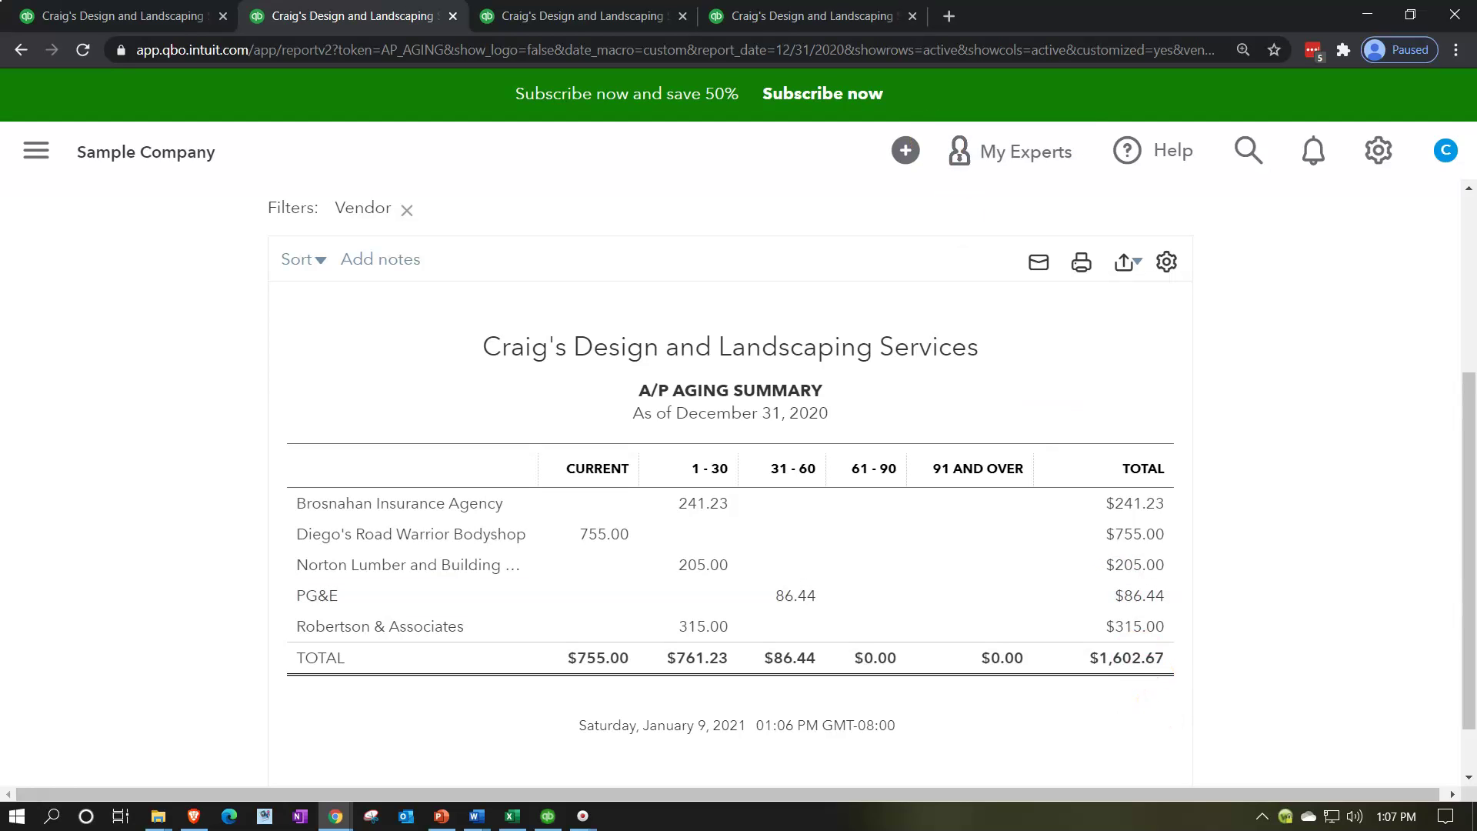
Compare the Balance Sheet's Accounts Payable line in the fourth browser tab with the A/P Aging Summary's total
click(773, 17)
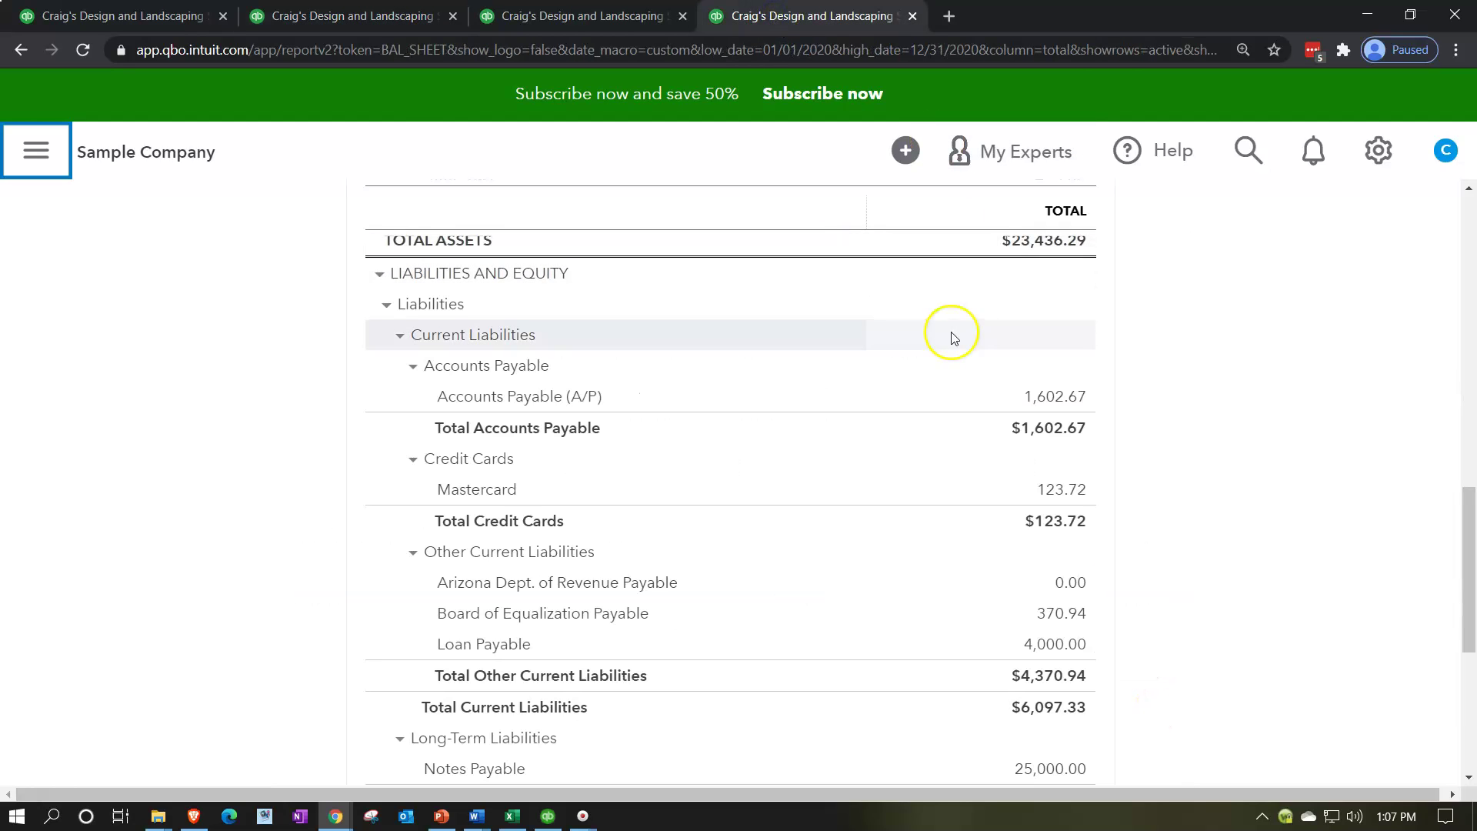
click(1028, 386)
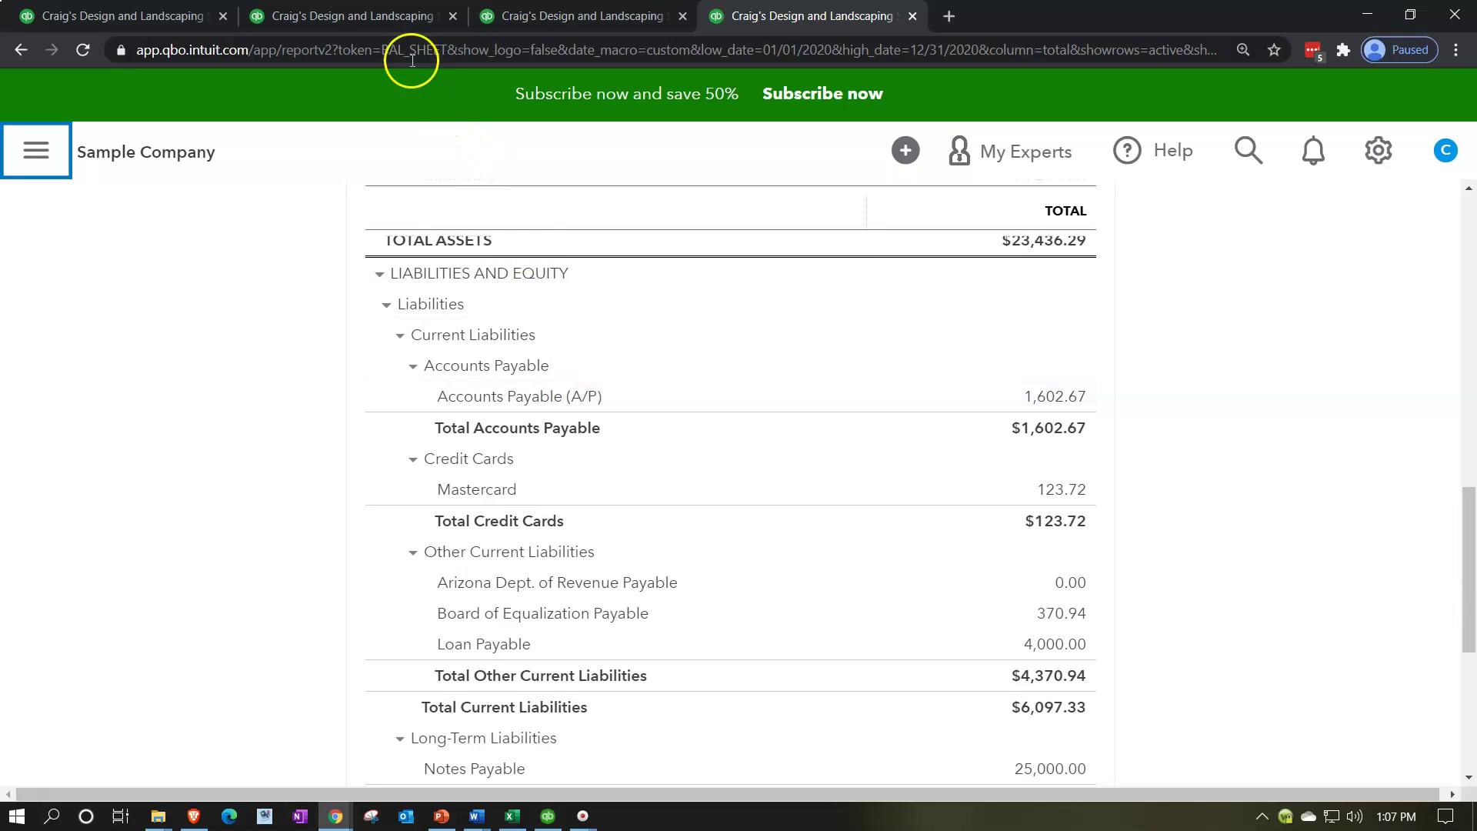
click(377, 12)
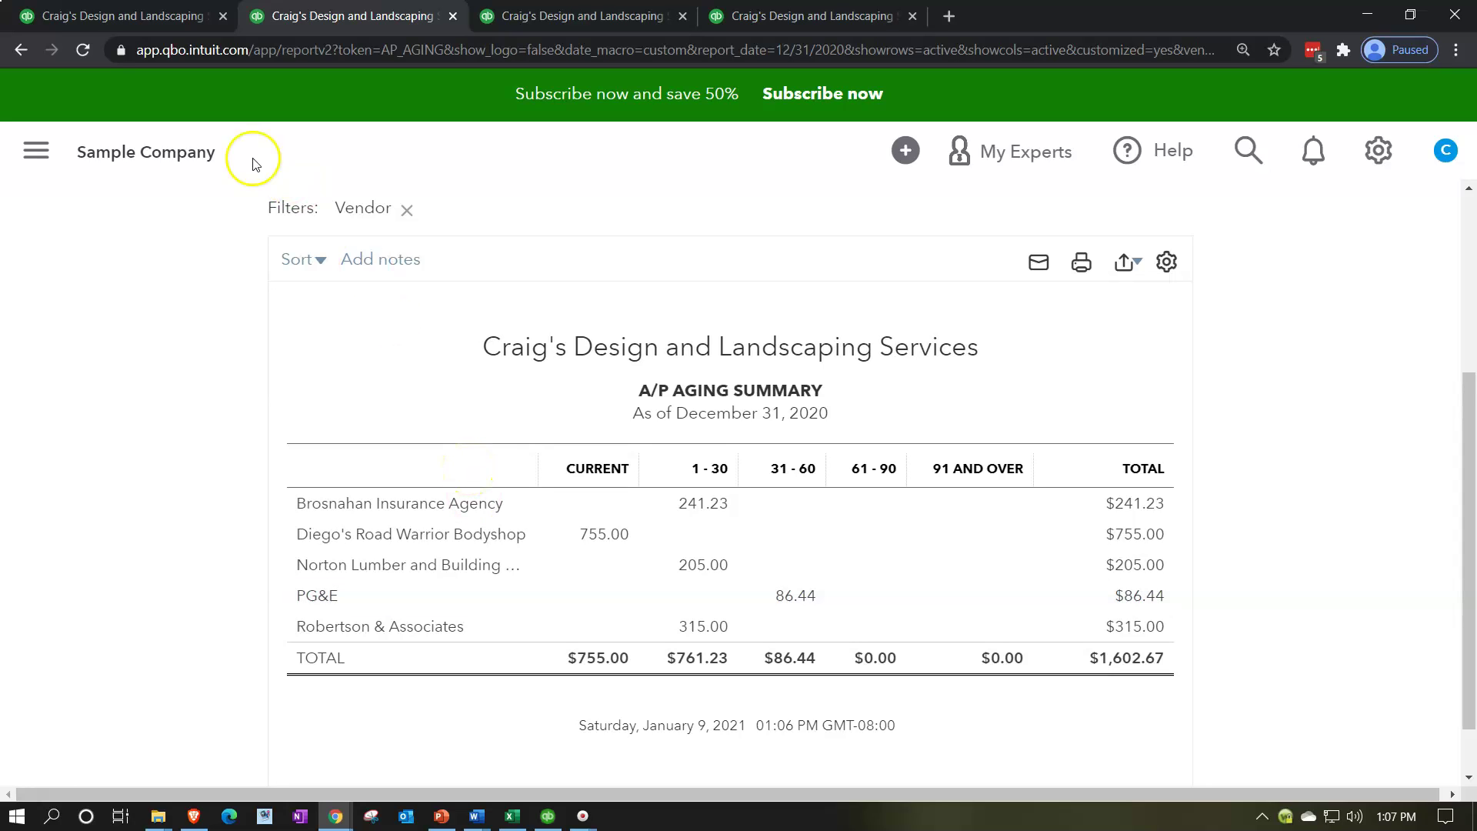
Open the Accounts payable aging detail report from the What you owe reports in the first browser tab
click(160, 22)
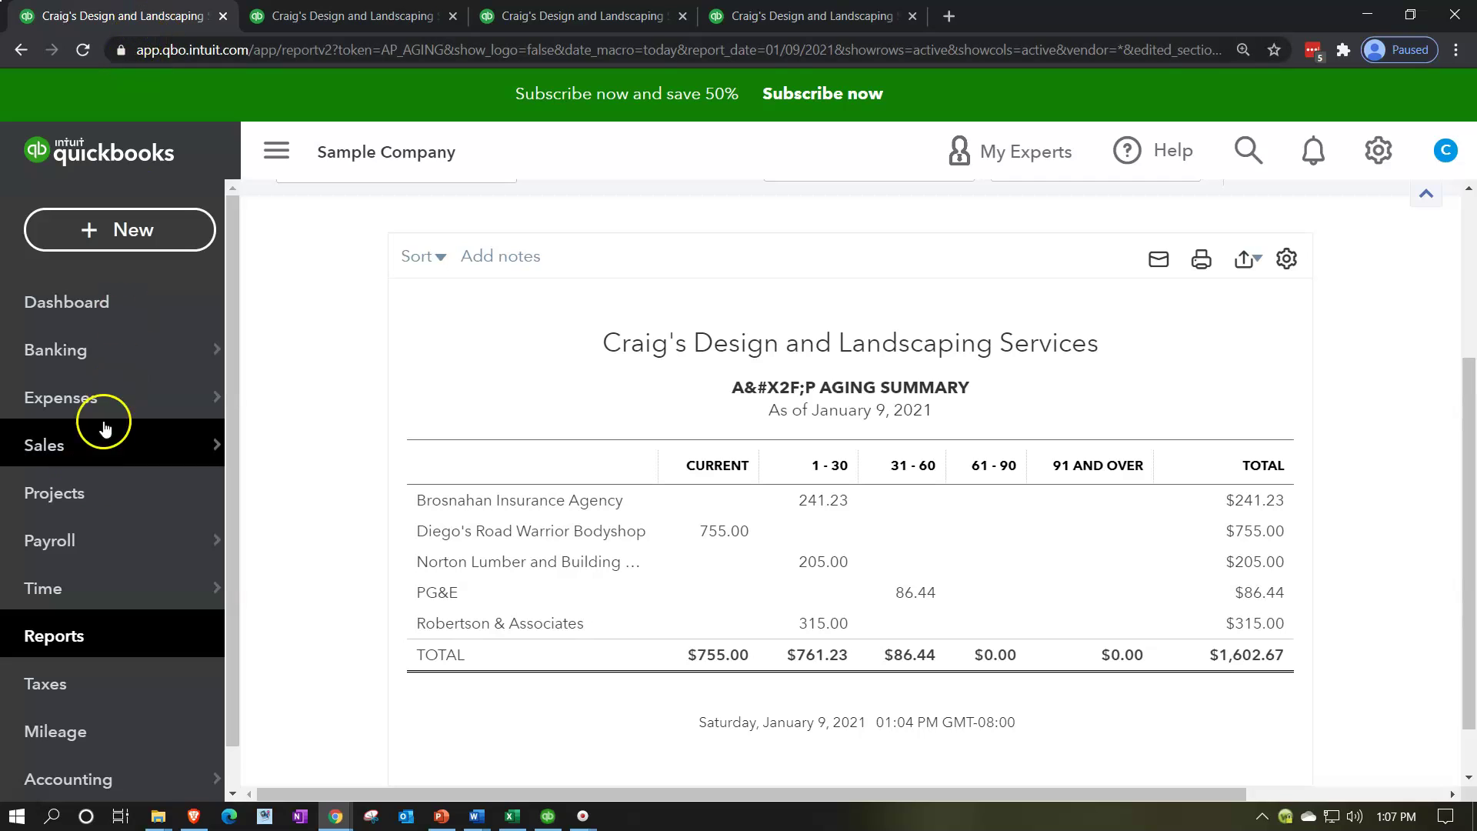
click(56, 637)
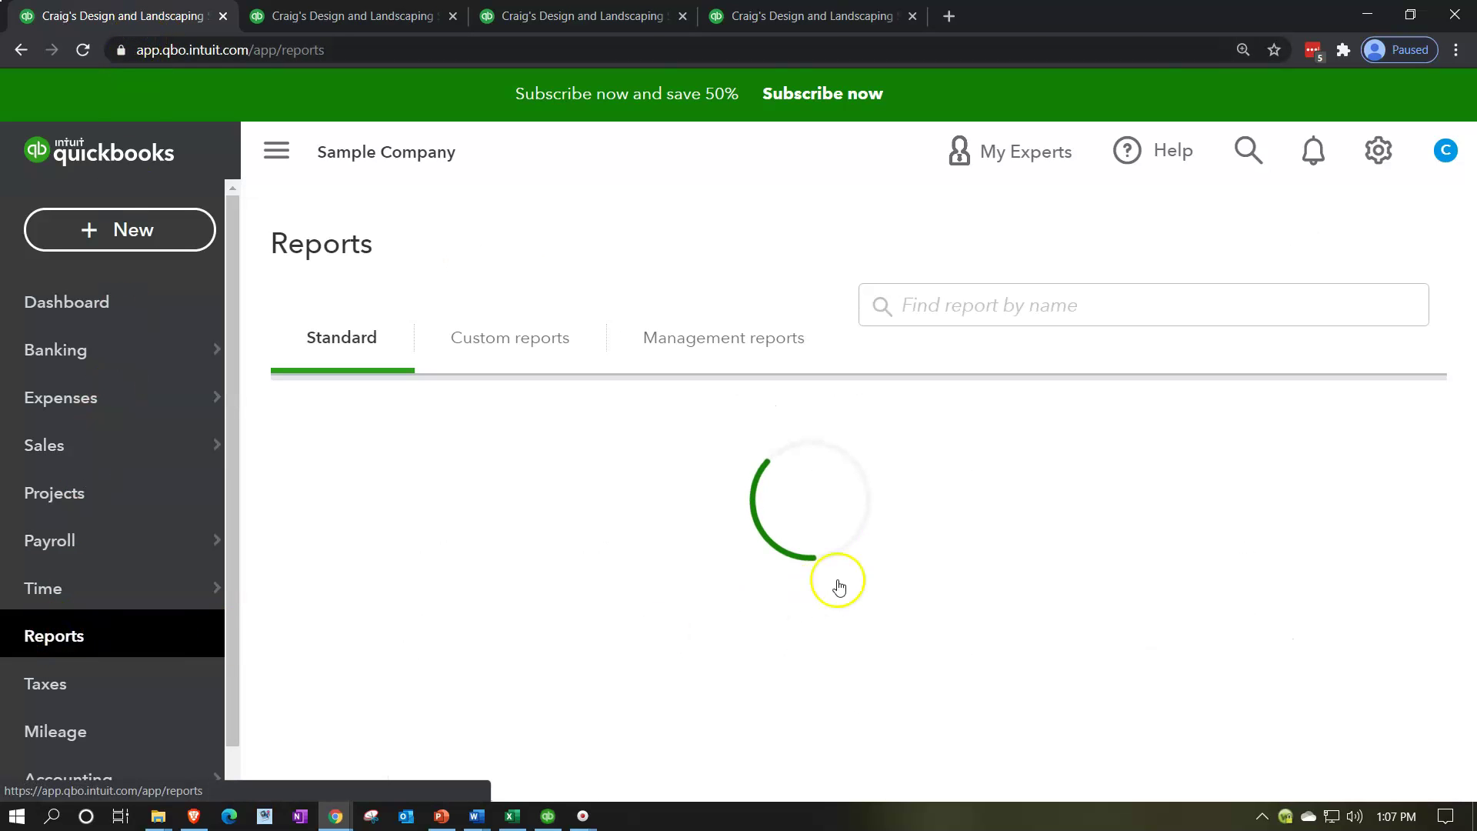
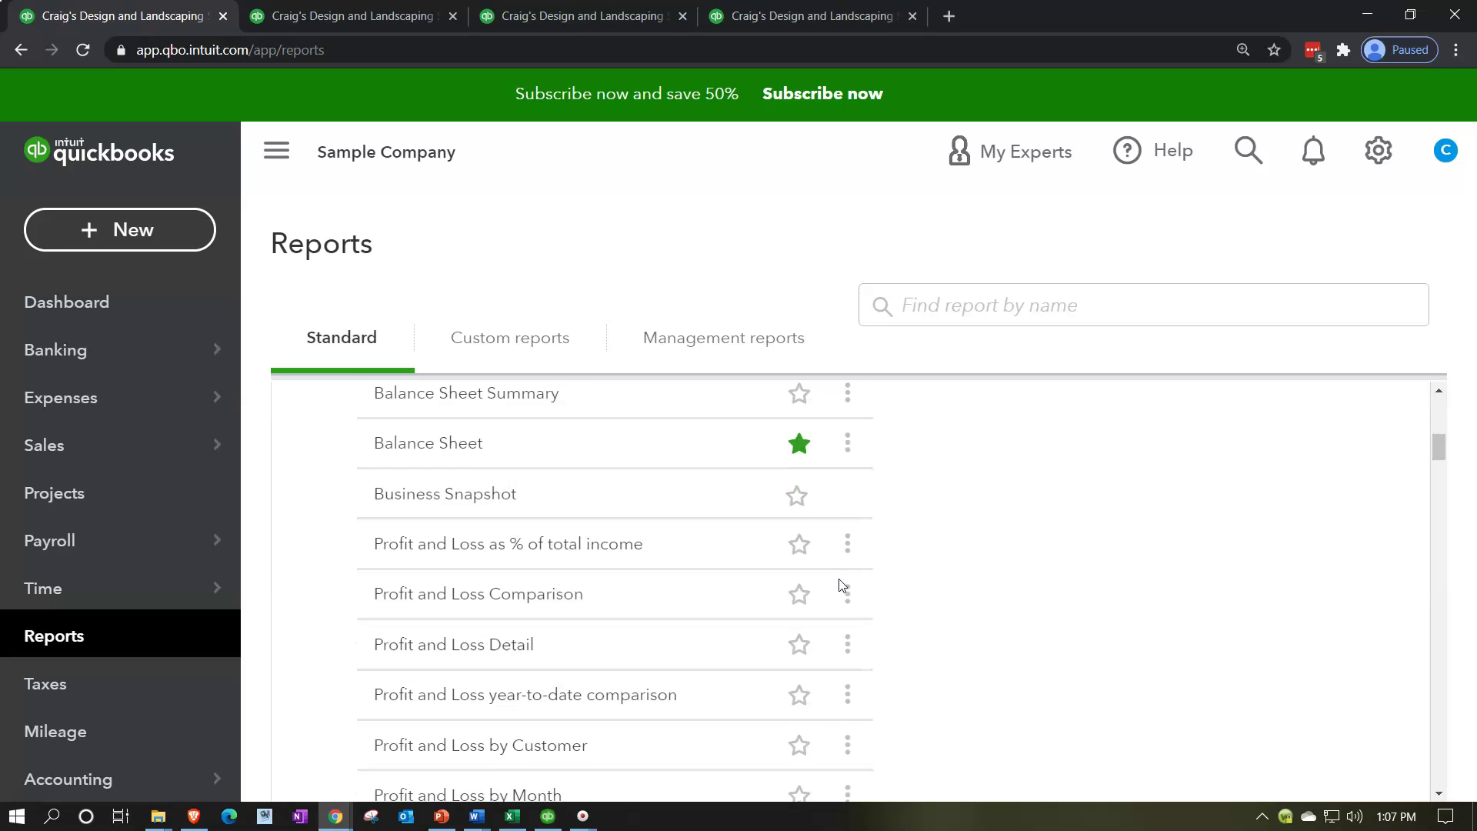
scroll(841, 585, down, 20)
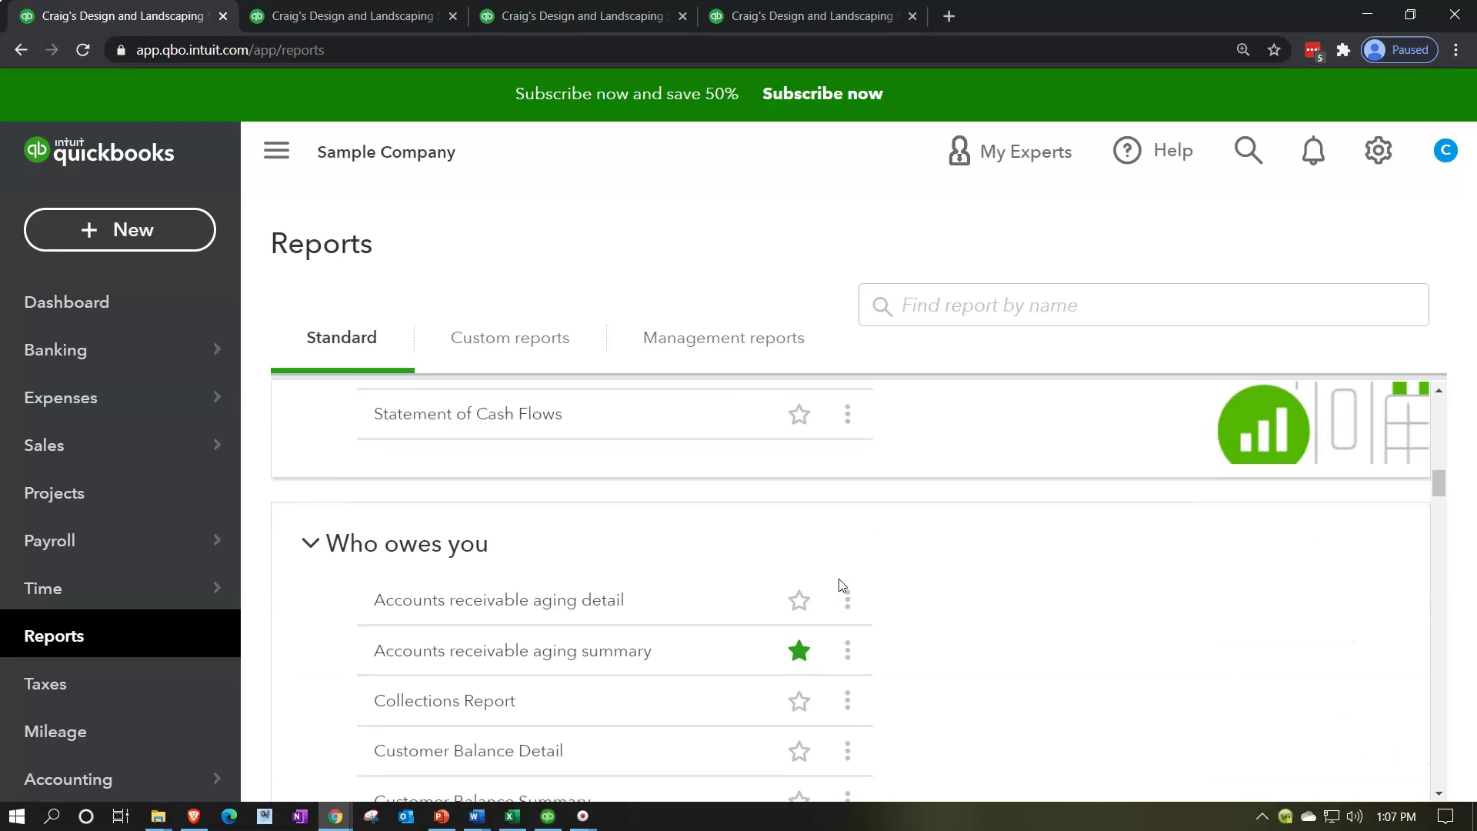
scroll(842, 586, down, 11)
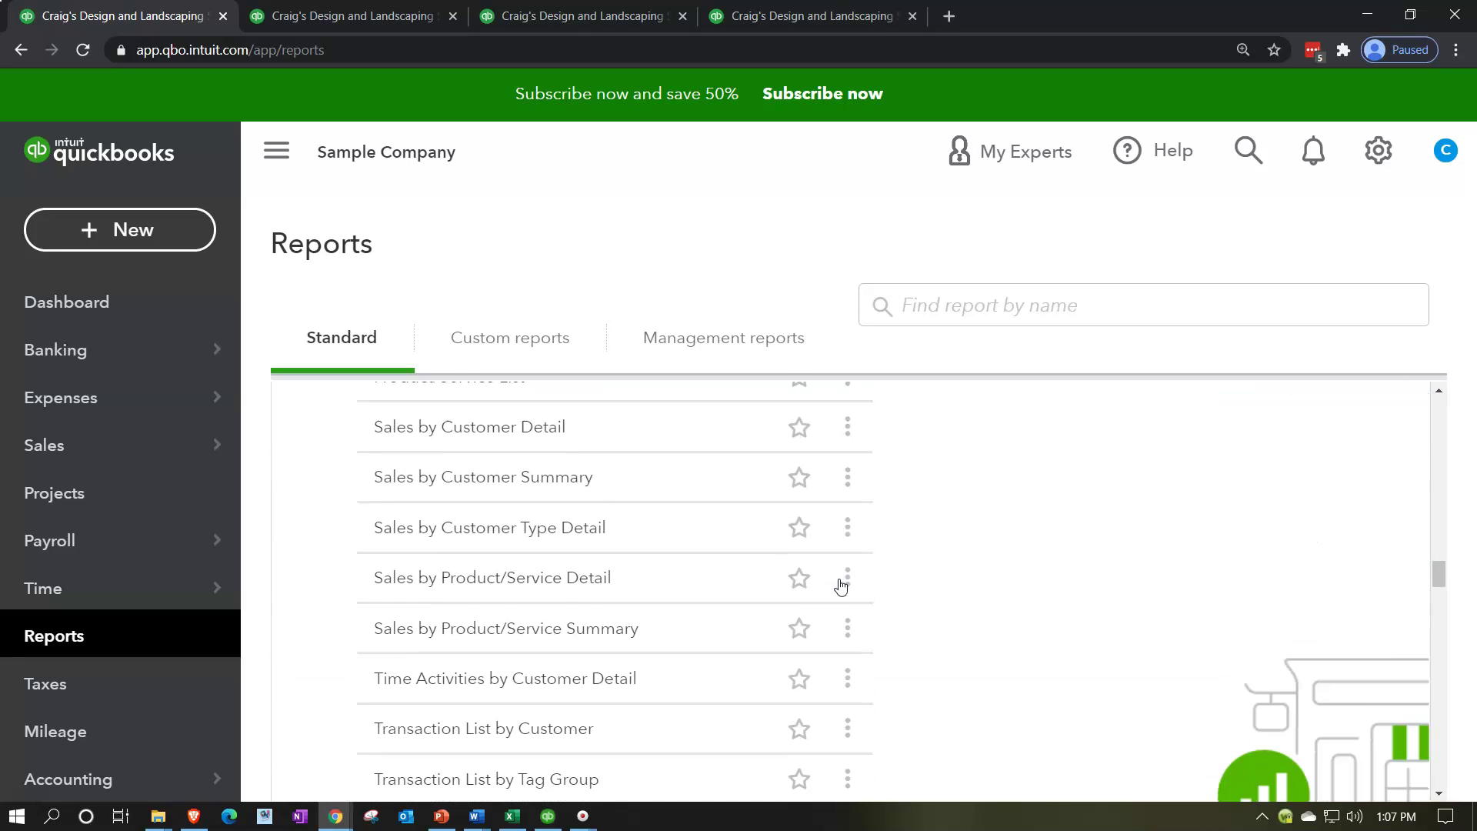
scroll(842, 584, down, 1)
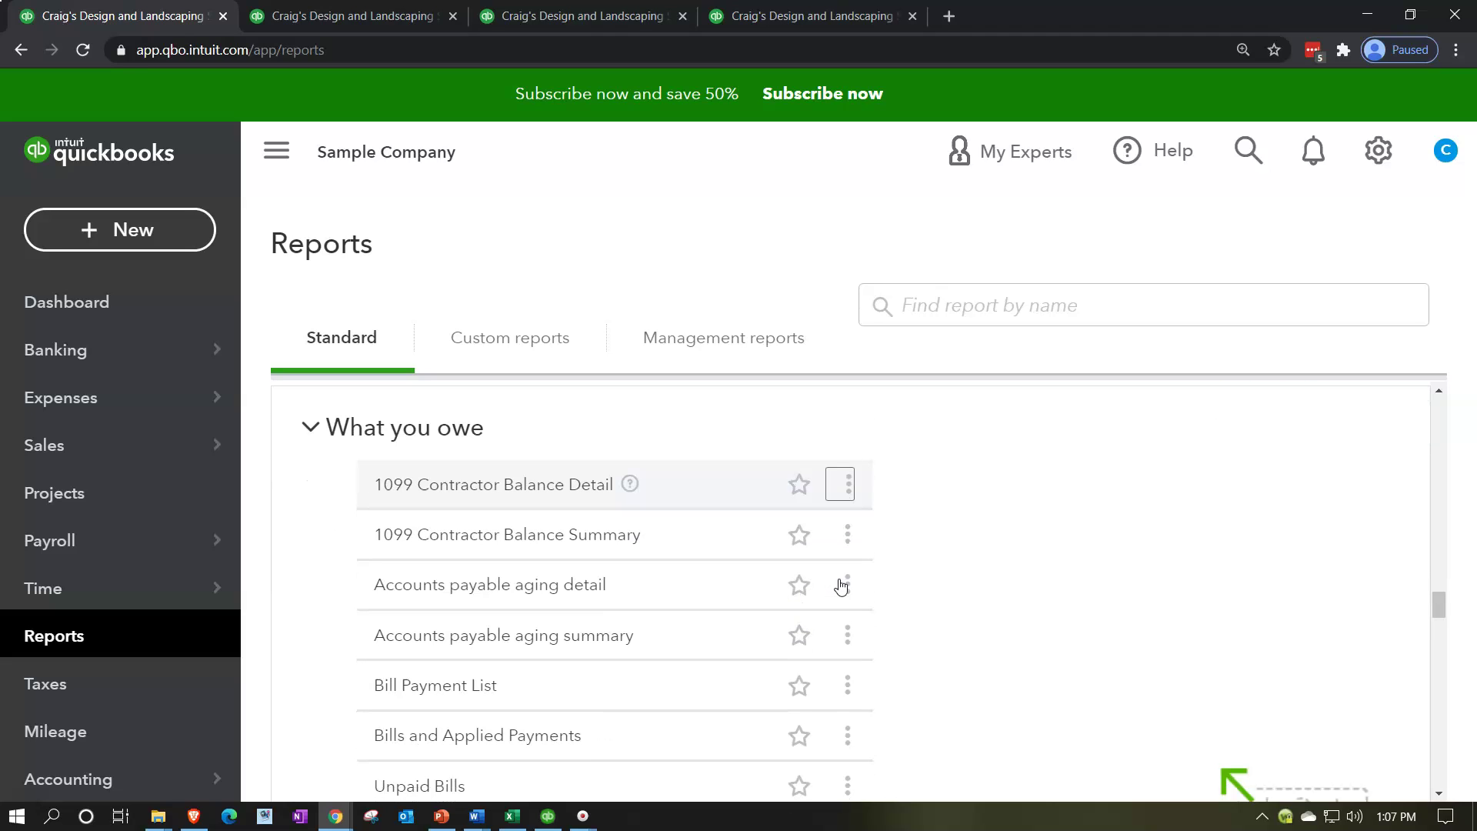
click(515, 589)
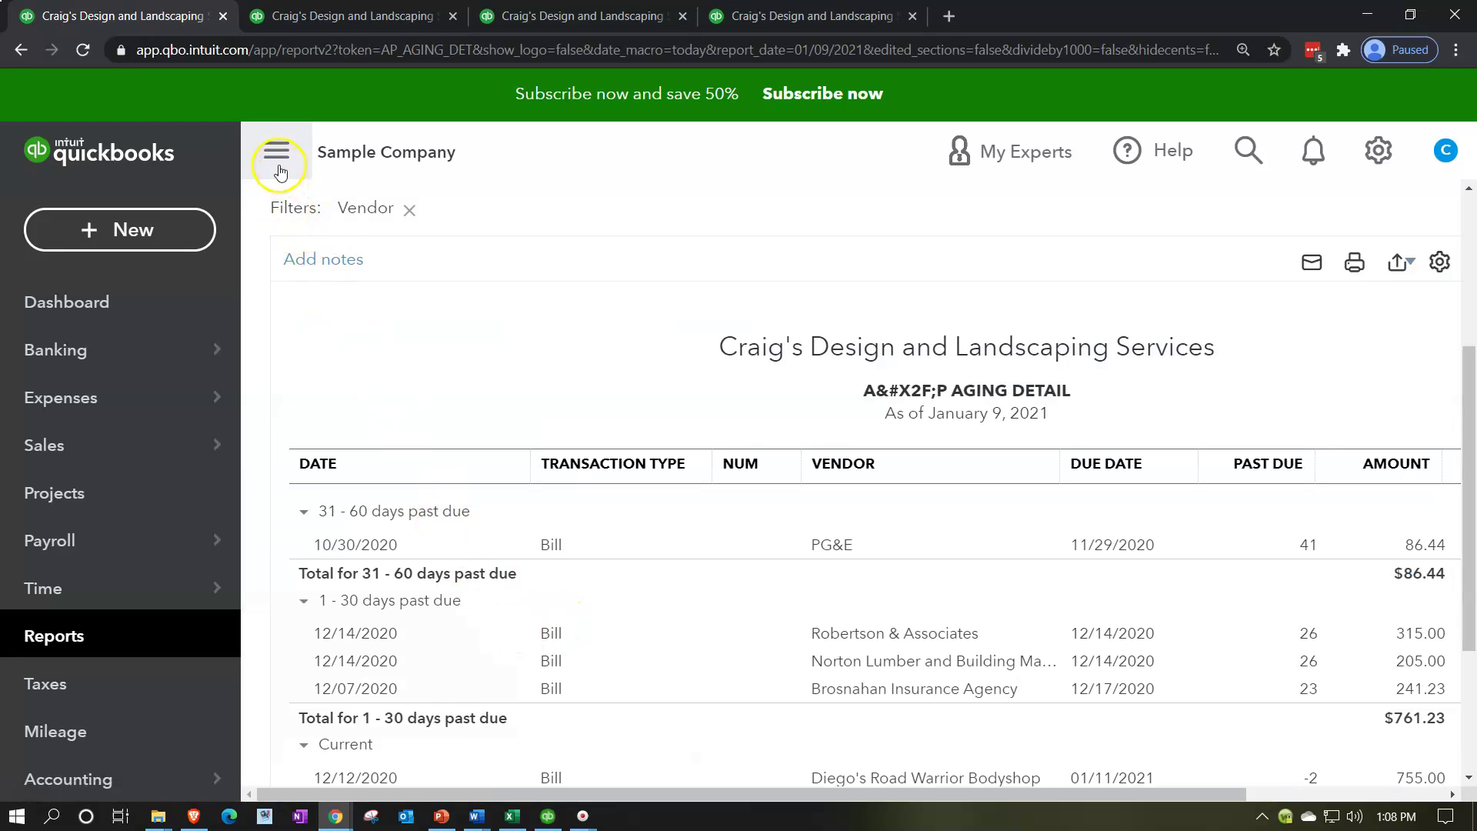
Duplicate the browser tab holding the A/P Aging Detail report and collapse the navigation menu in the copy
right_click(162, 24)
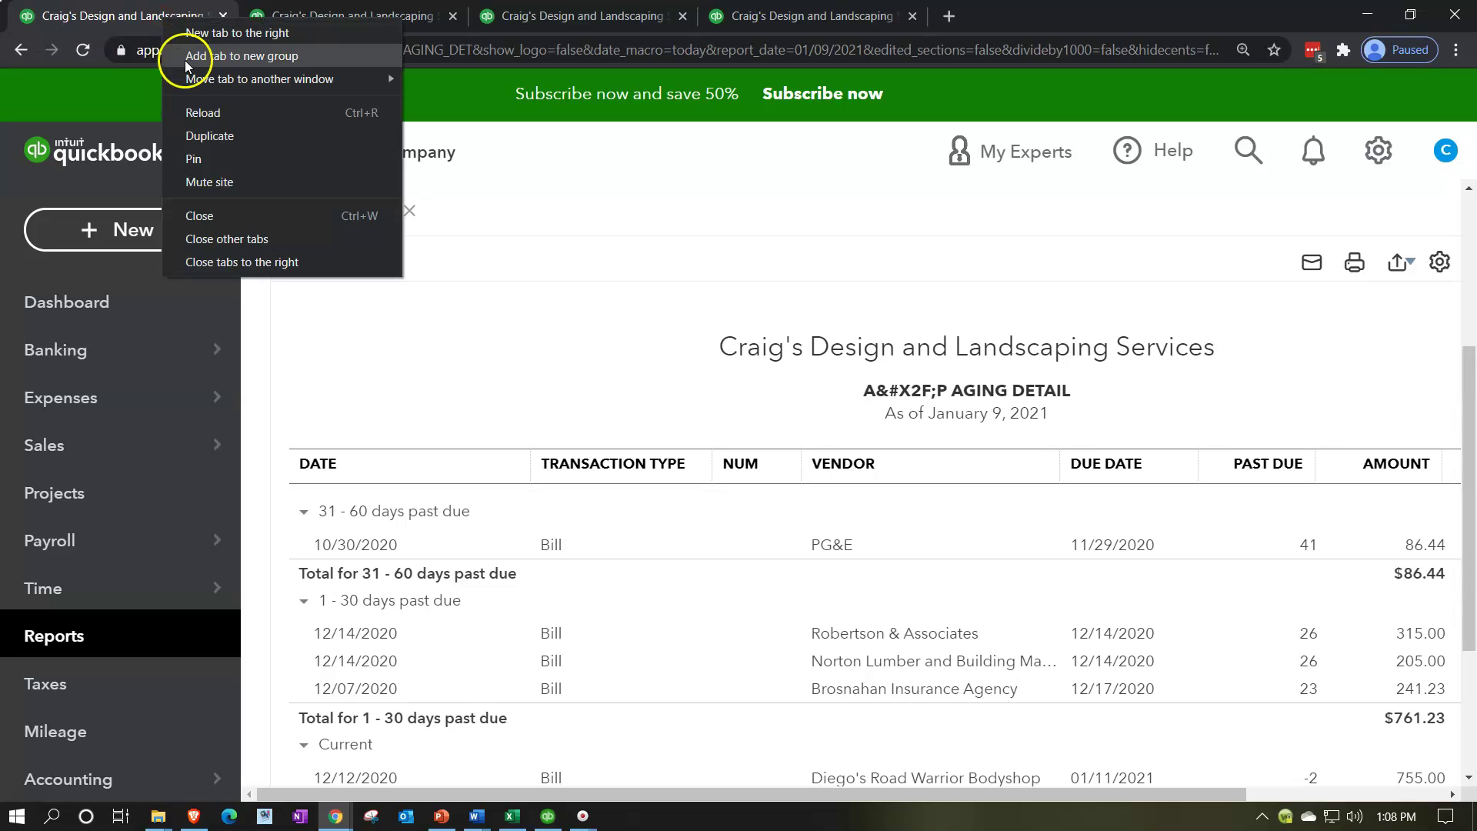
click(207, 137)
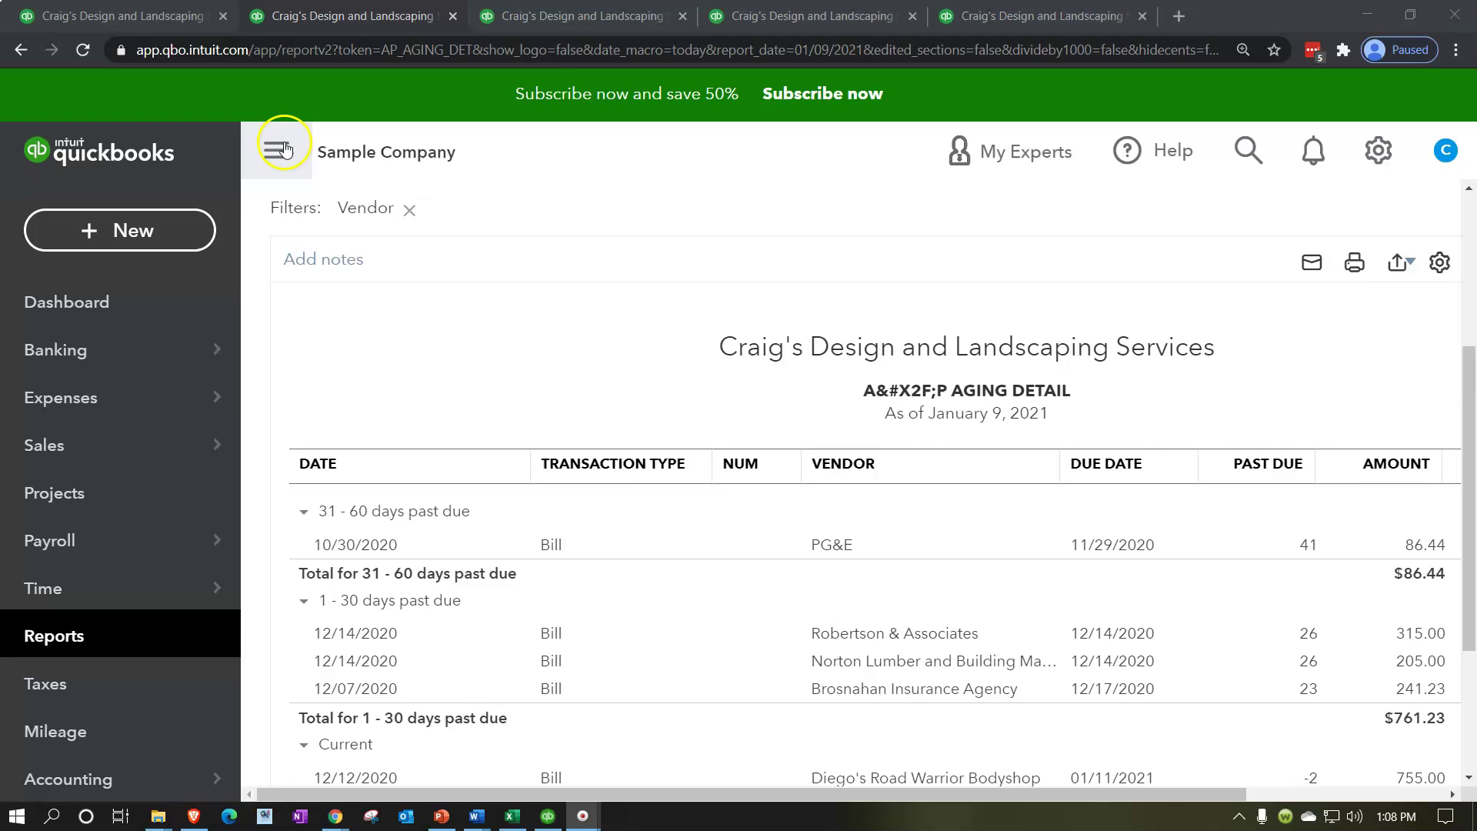
click(281, 148)
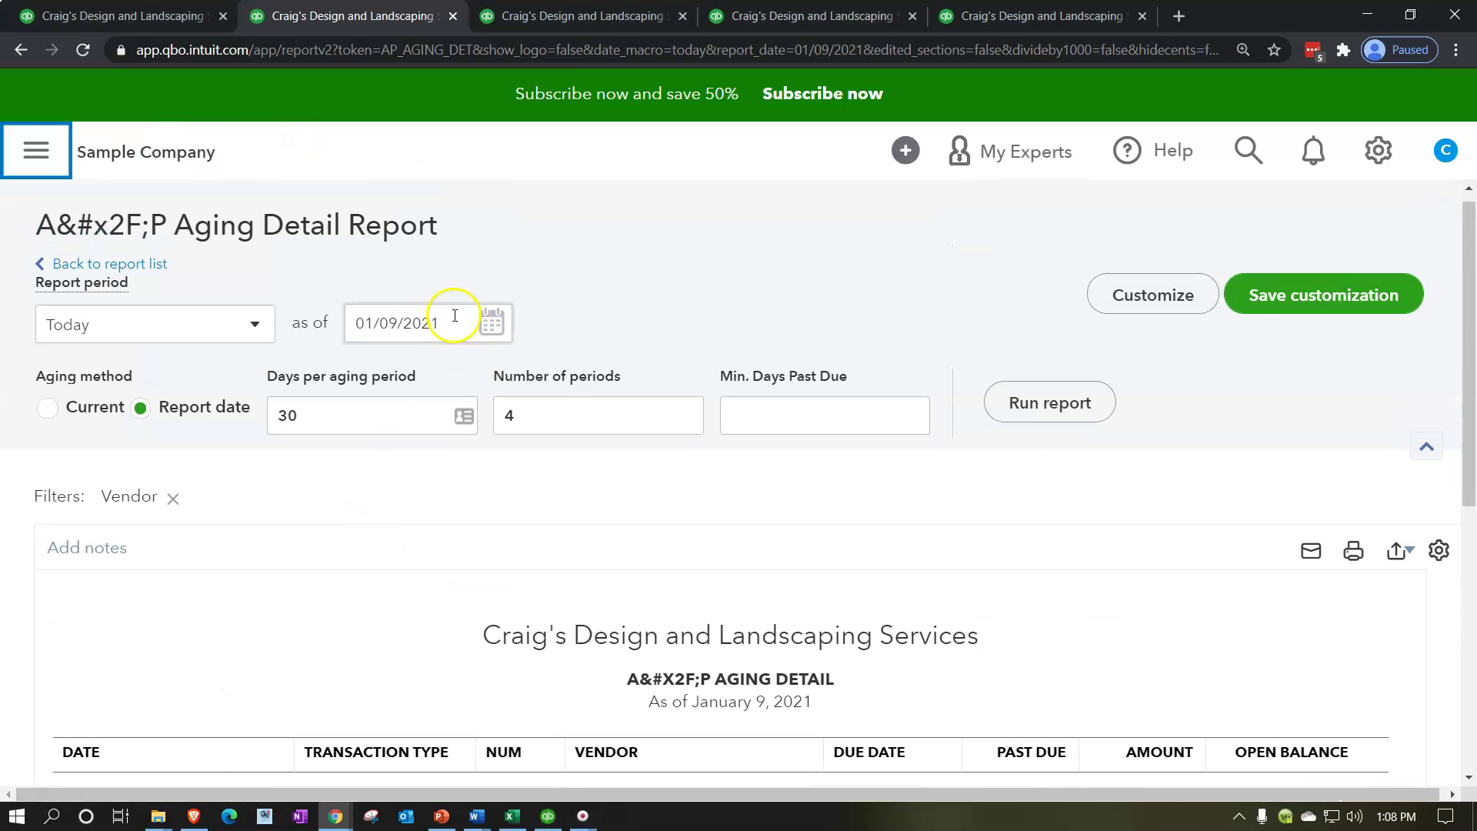
Set the A/P Aging Detail's as-of date to 12/31/2020, run the report and review the listed bills
click(455, 316)
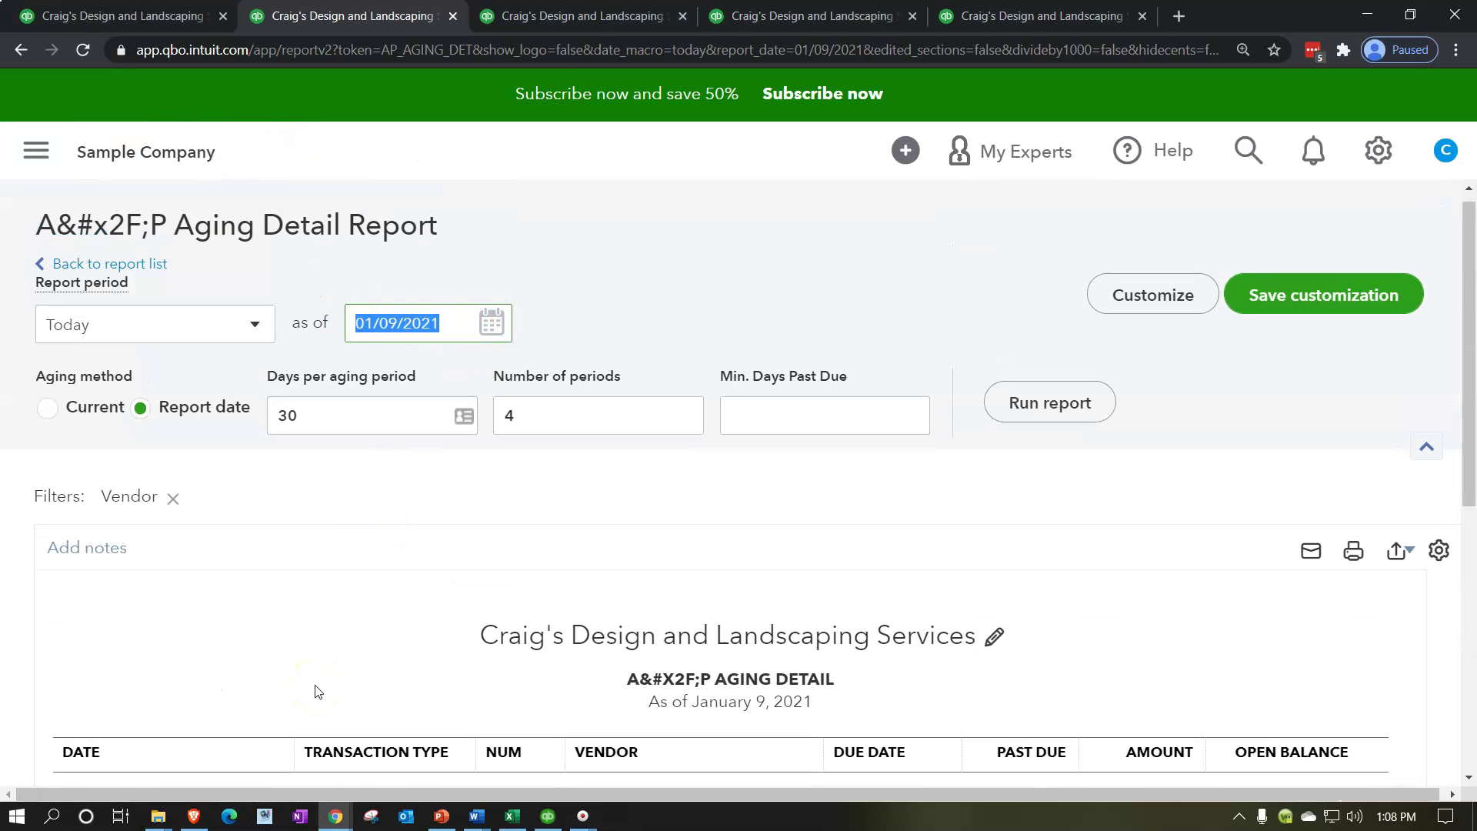
text(123120)
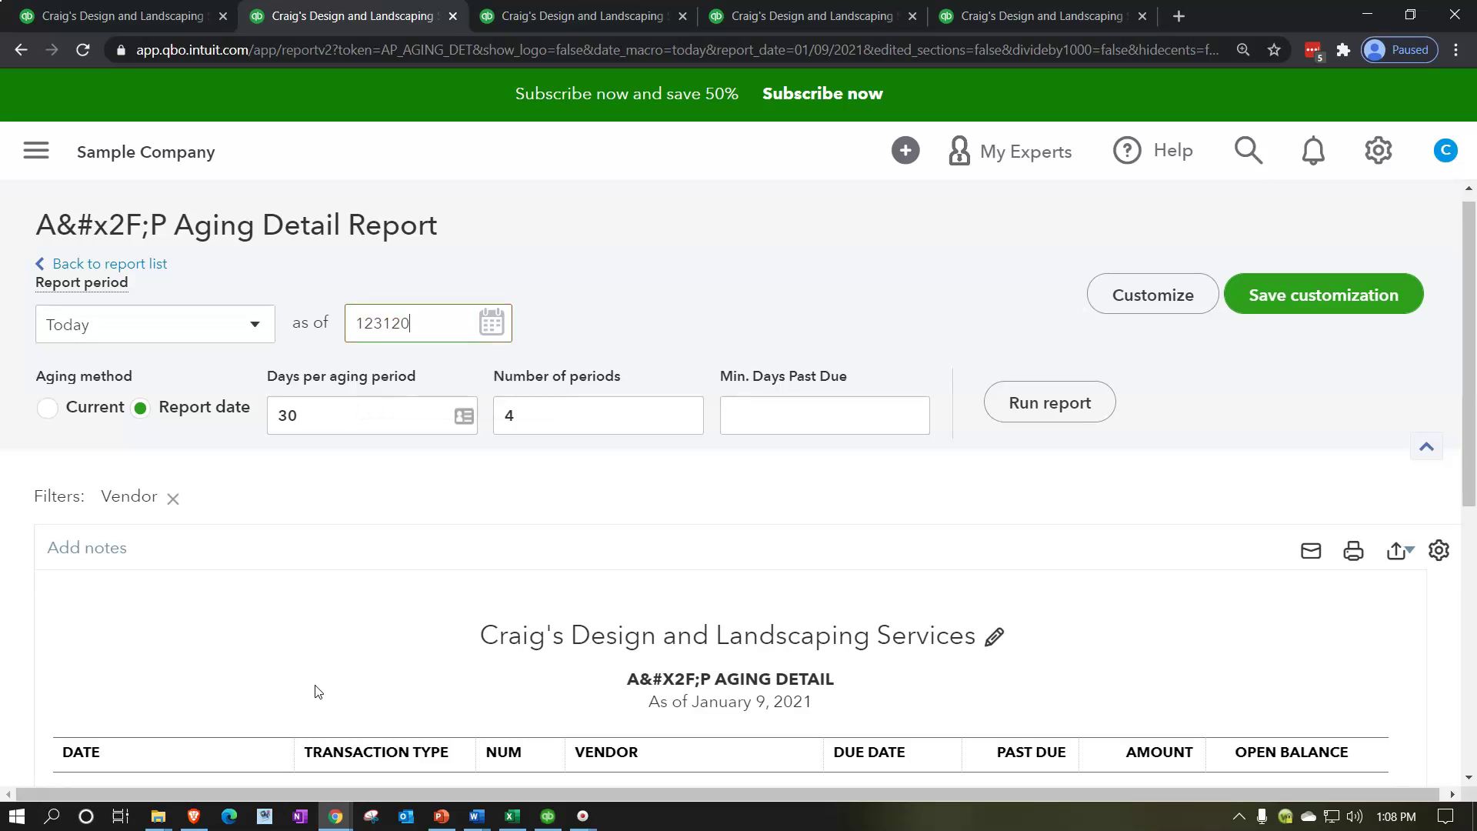
key(Tab)
click(1077, 402)
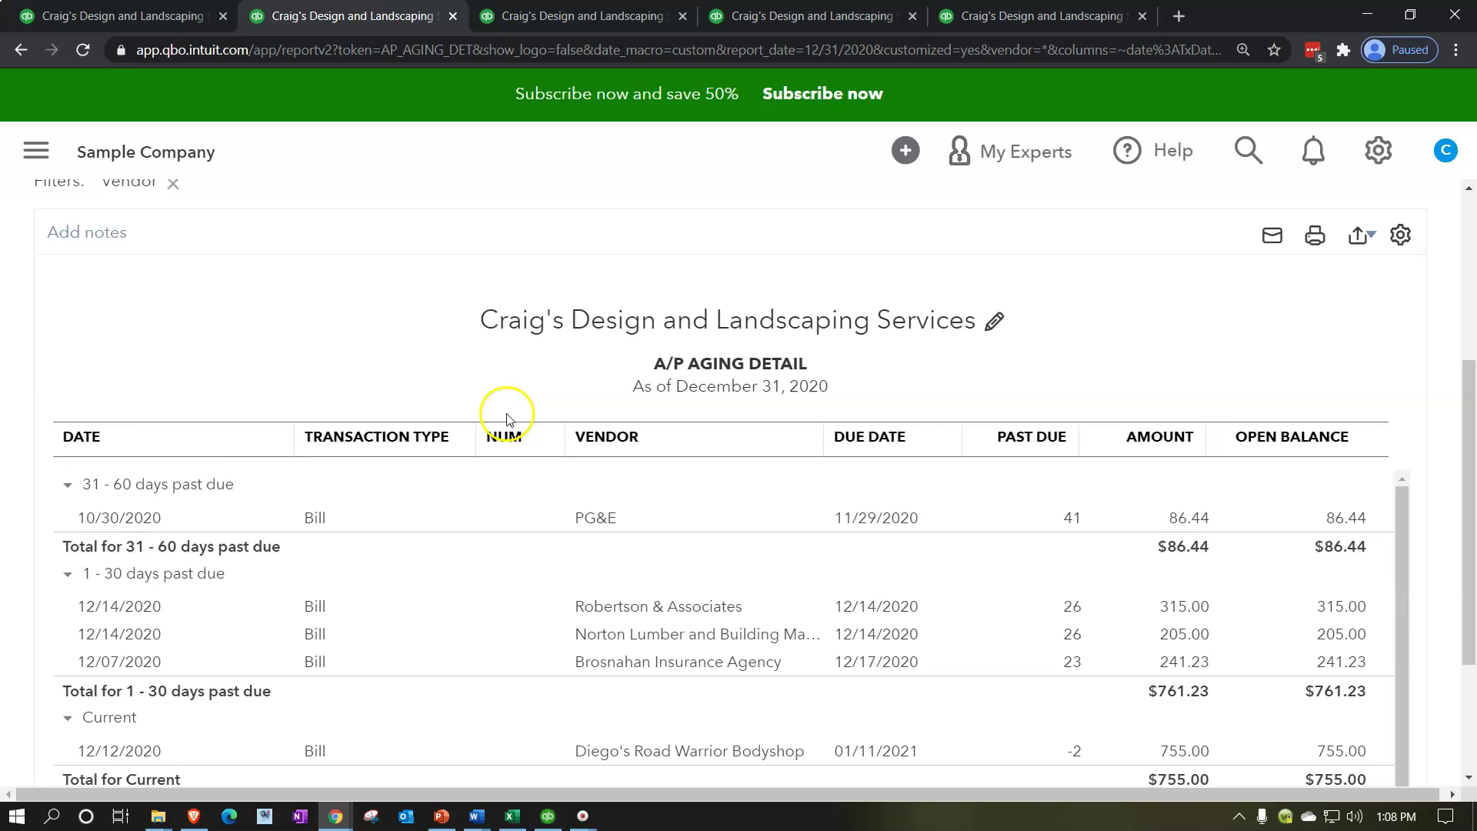
scroll(507, 419, down, 1)
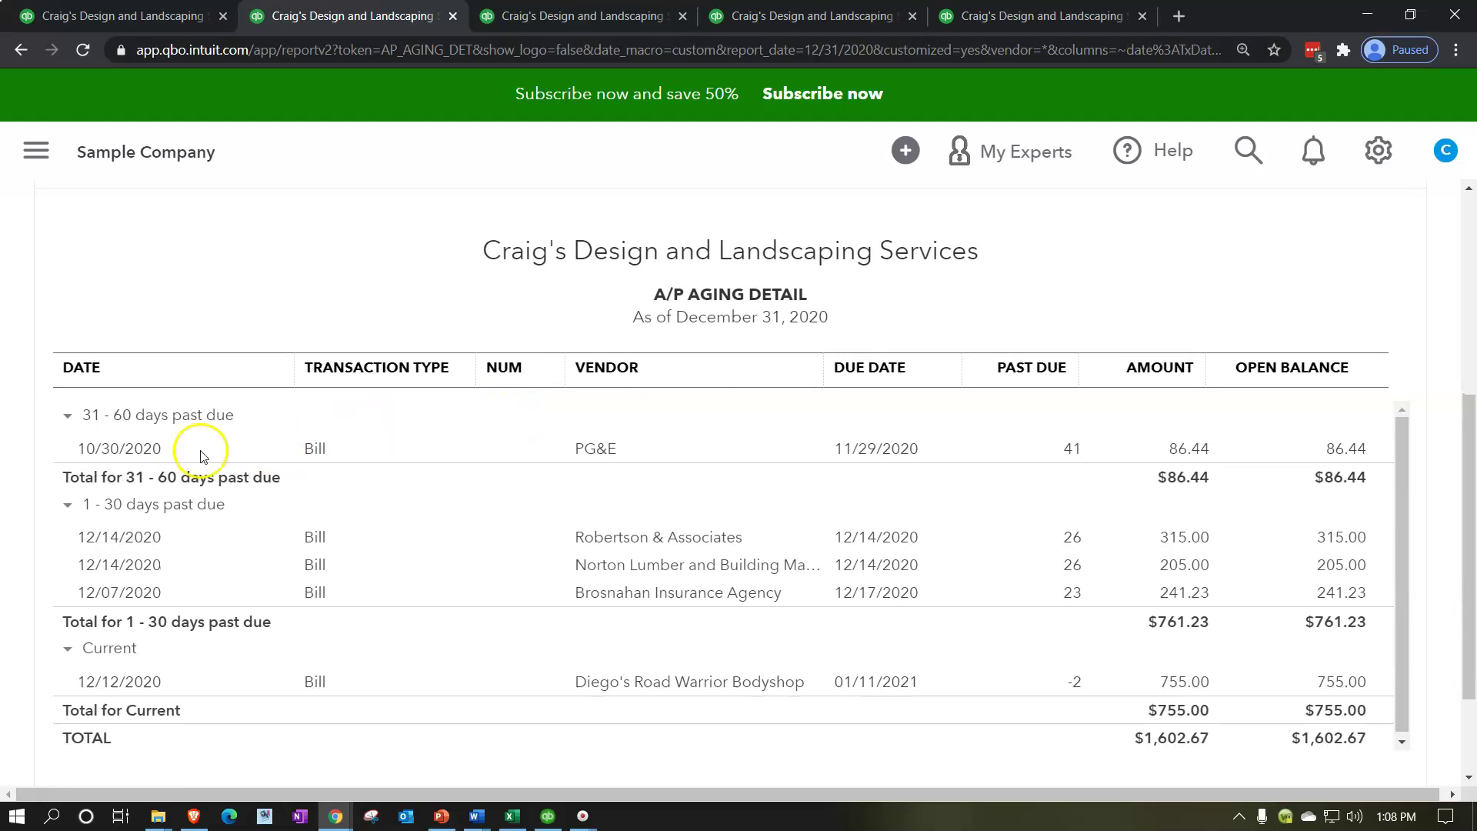
click(312, 450)
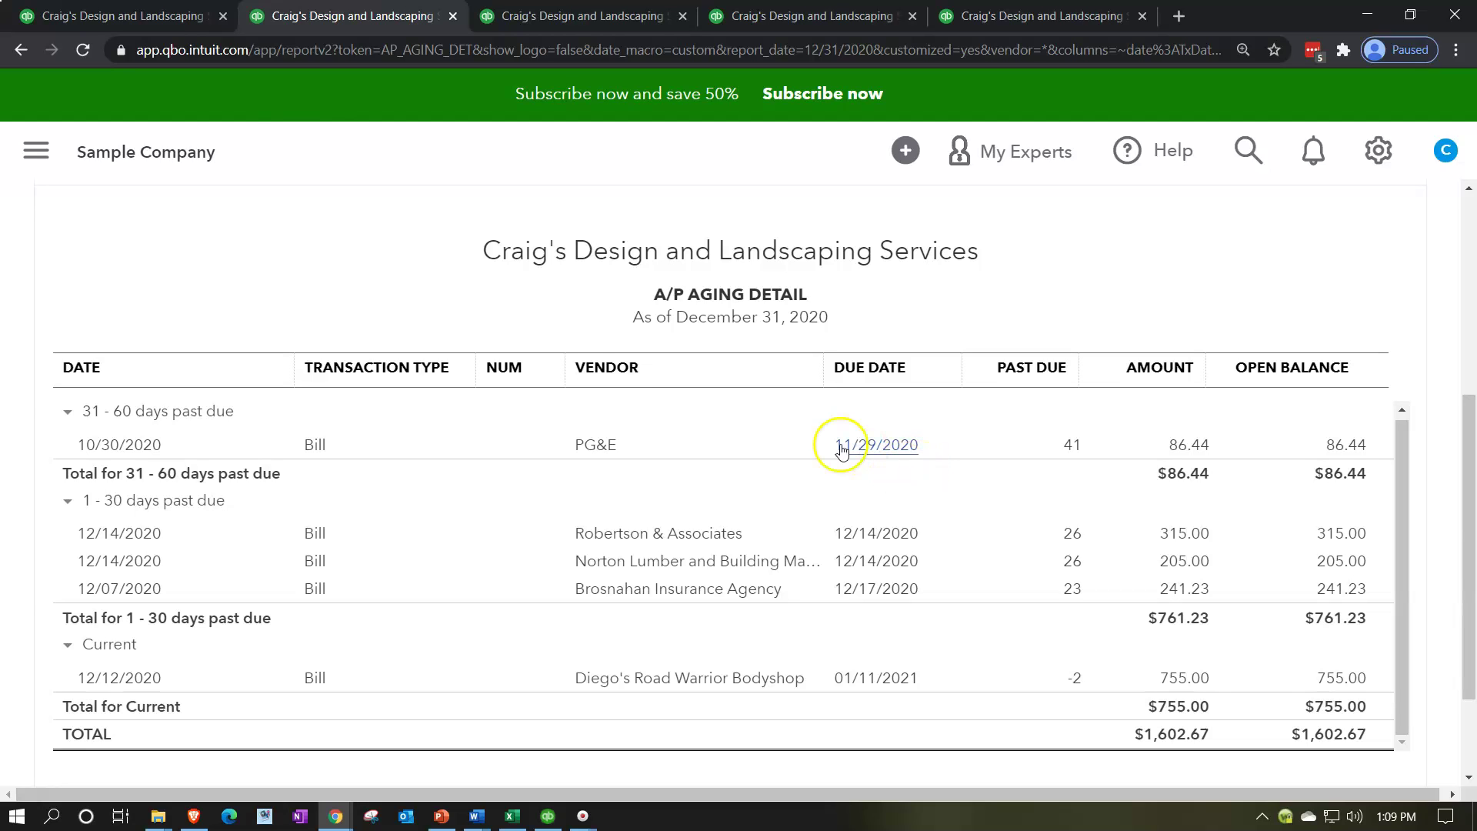
Open the Vendor Balance Detail report from the What you owe reports in the first browser tab
click(160, 21)
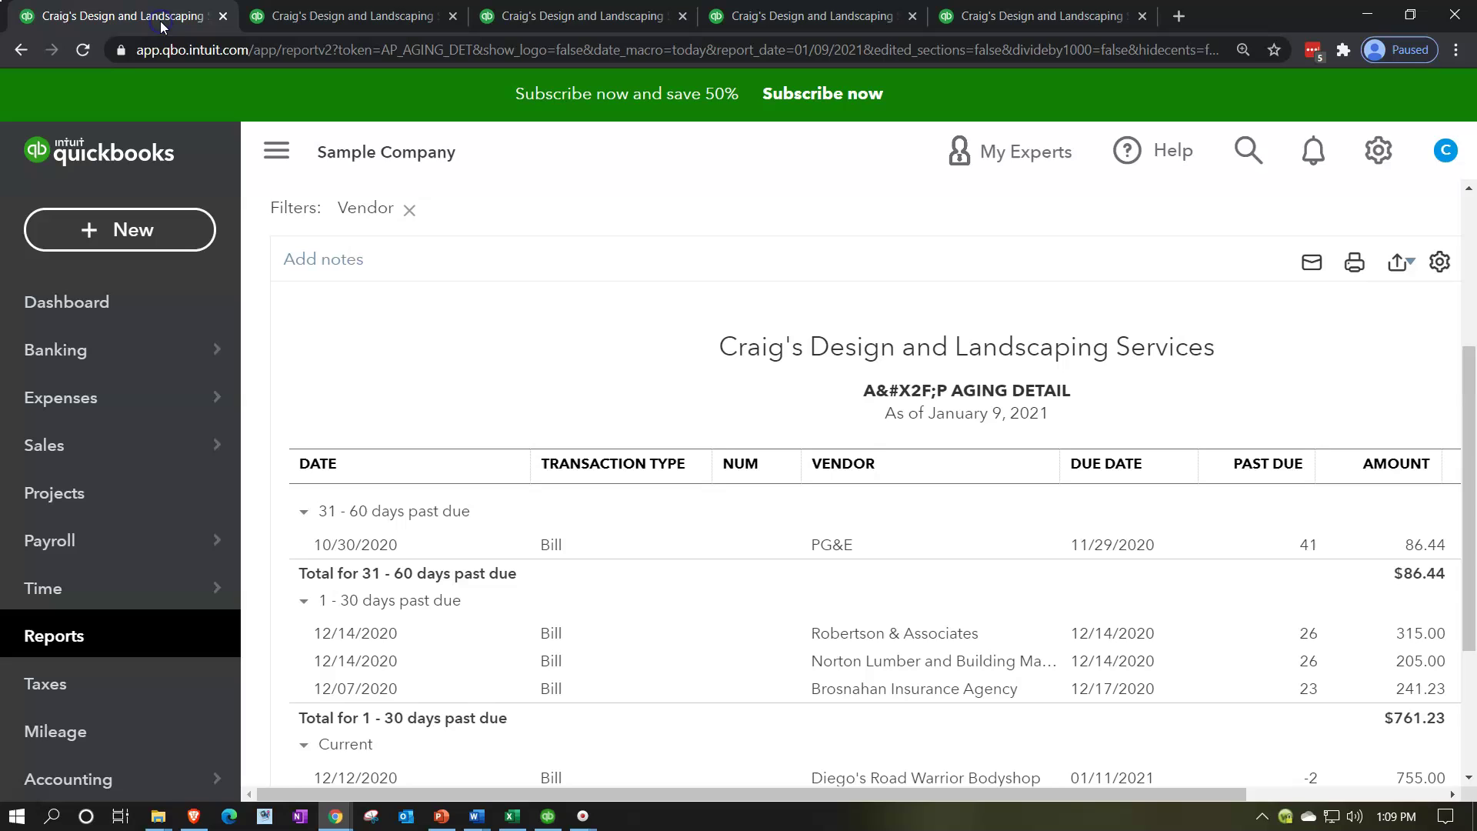
click(96, 629)
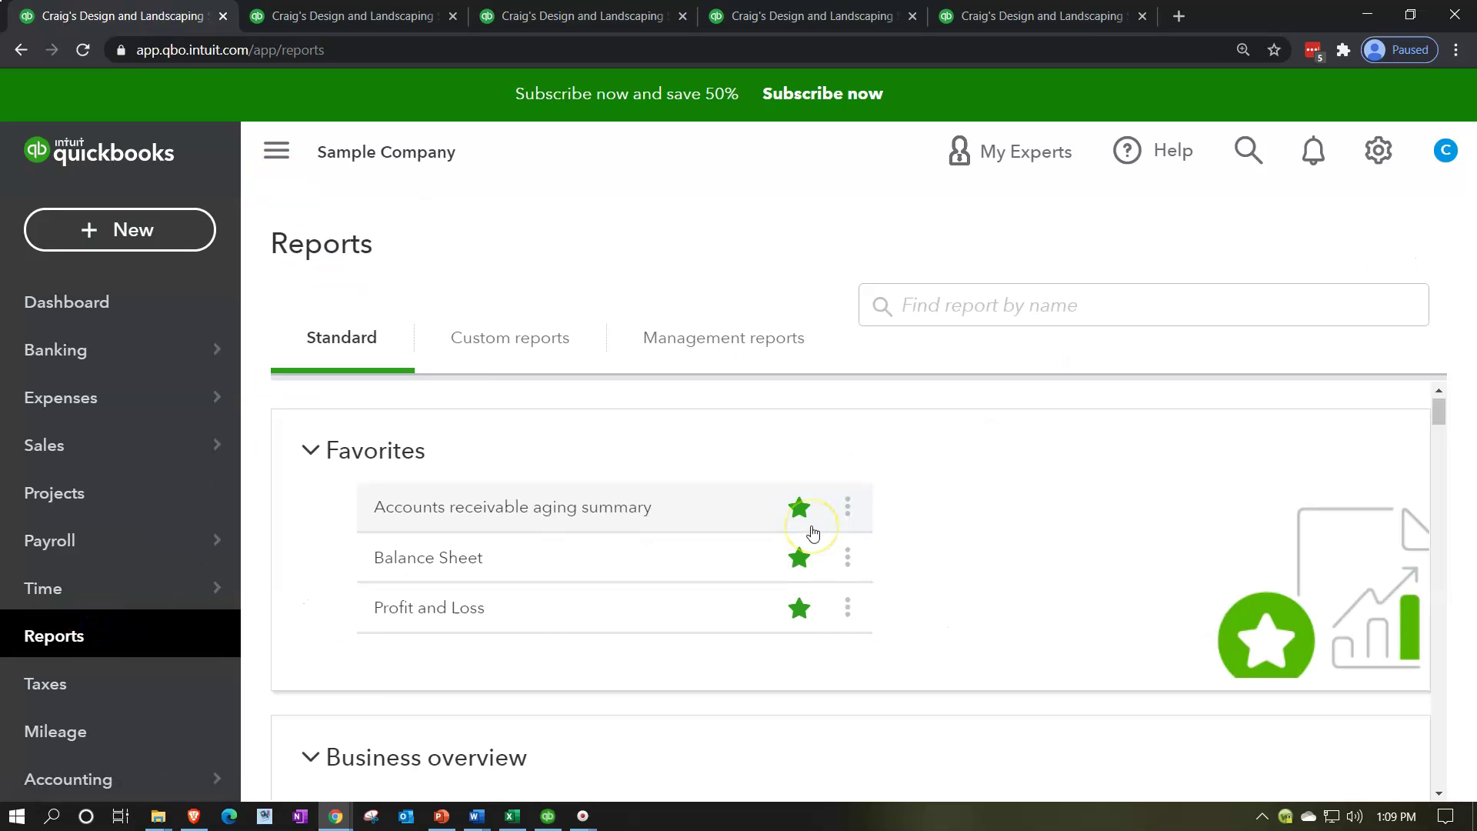
scroll(814, 533, down, 8)
scroll(814, 532, down, 15)
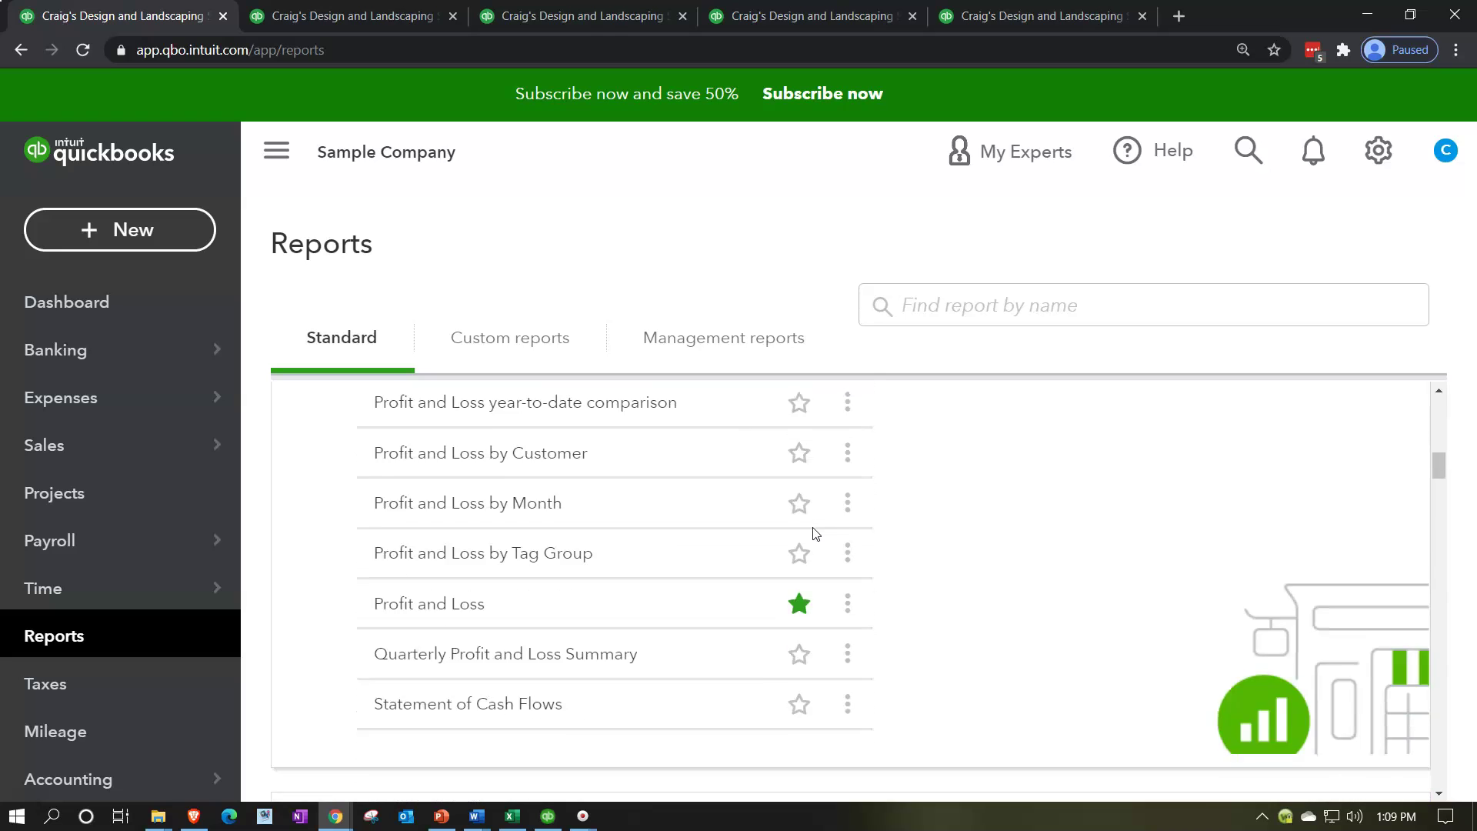
scroll(813, 532, down, 15)
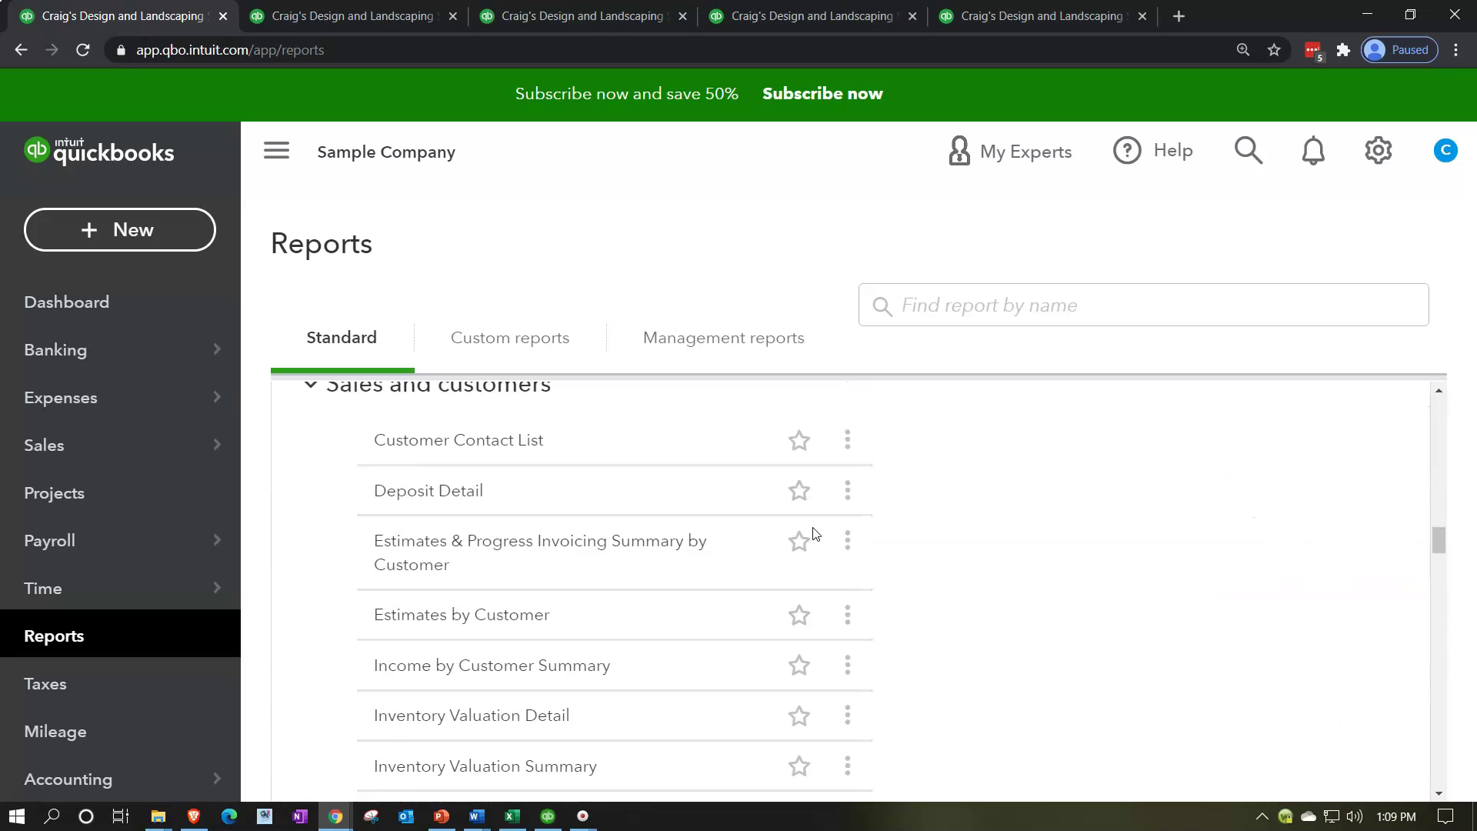
scroll(813, 532, down, 3)
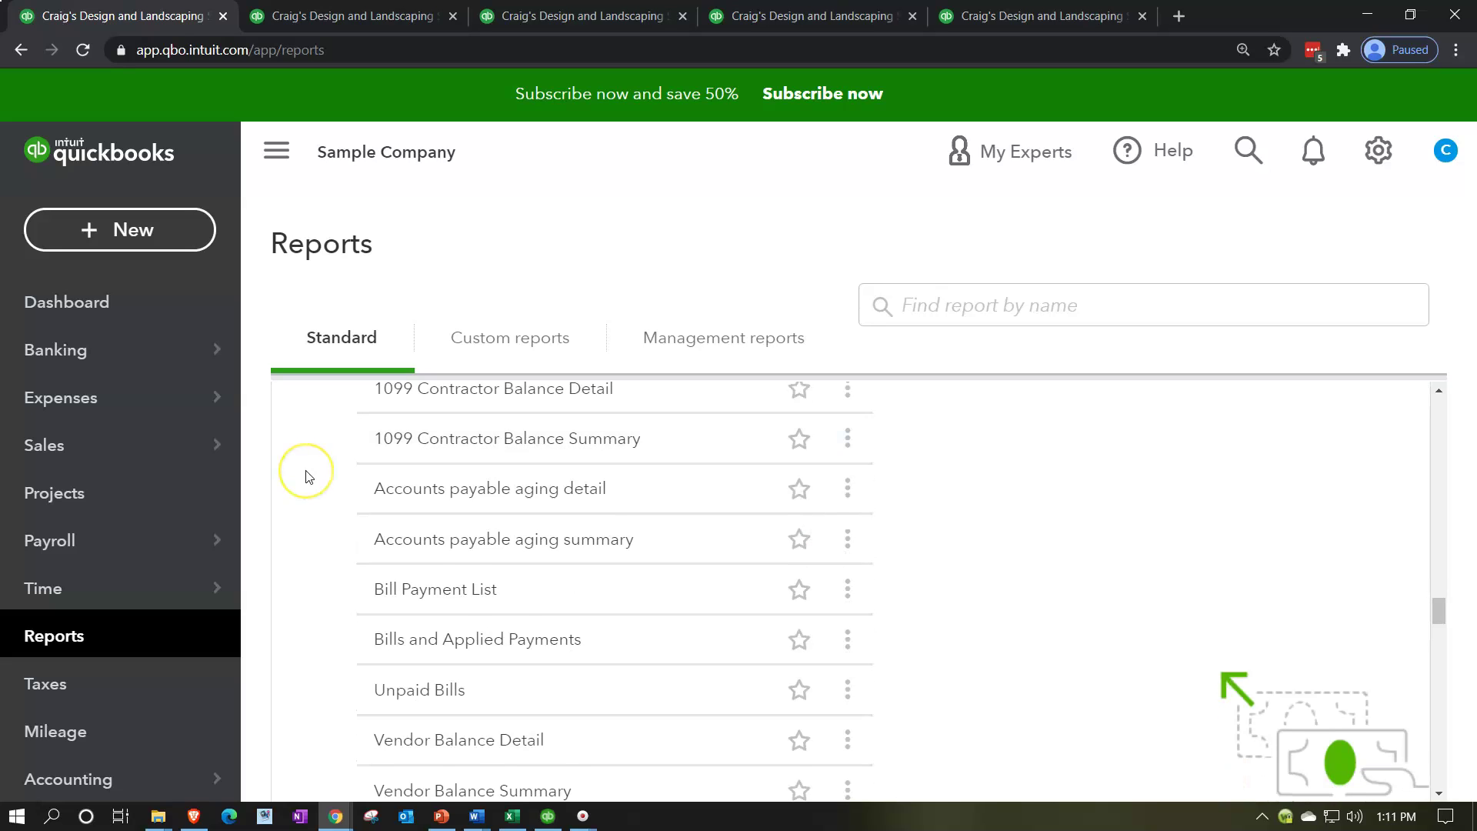
scroll(304, 475, down, 2)
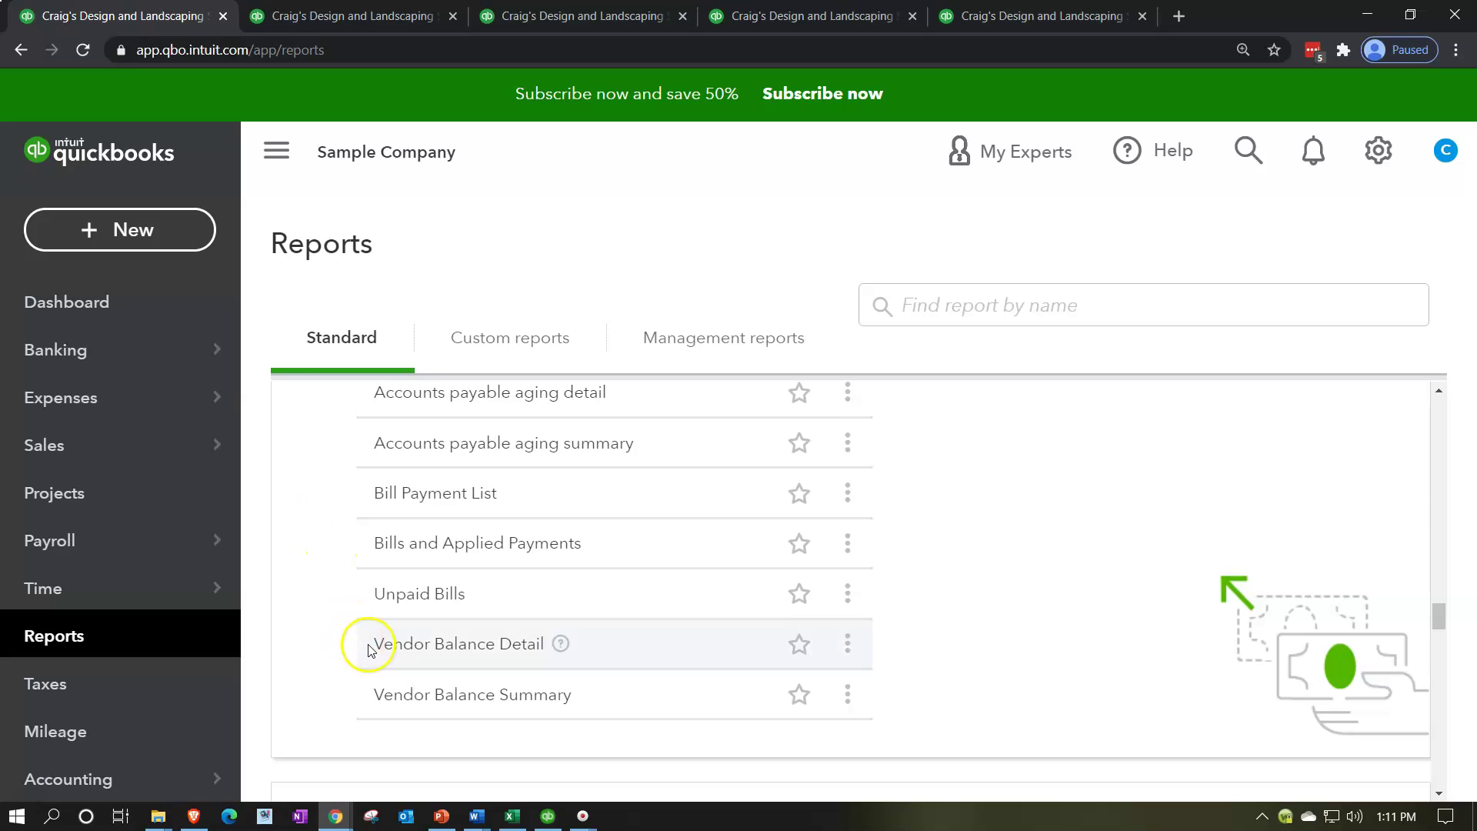
click(395, 655)
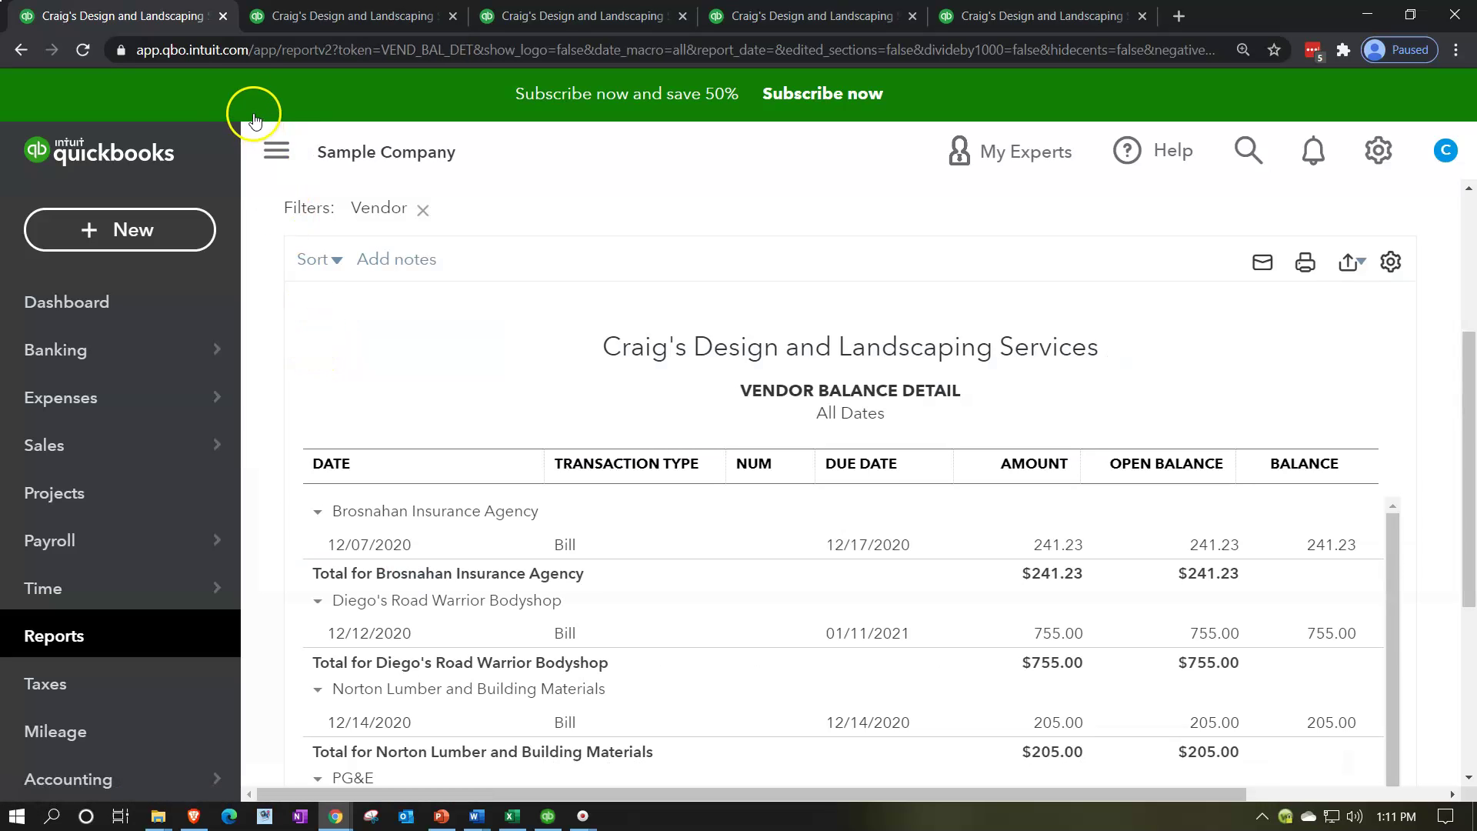
Duplicate the browser tab holding the Vendor Balance Detail report and collapse the navigation menu in the copy
right_click(168, 21)
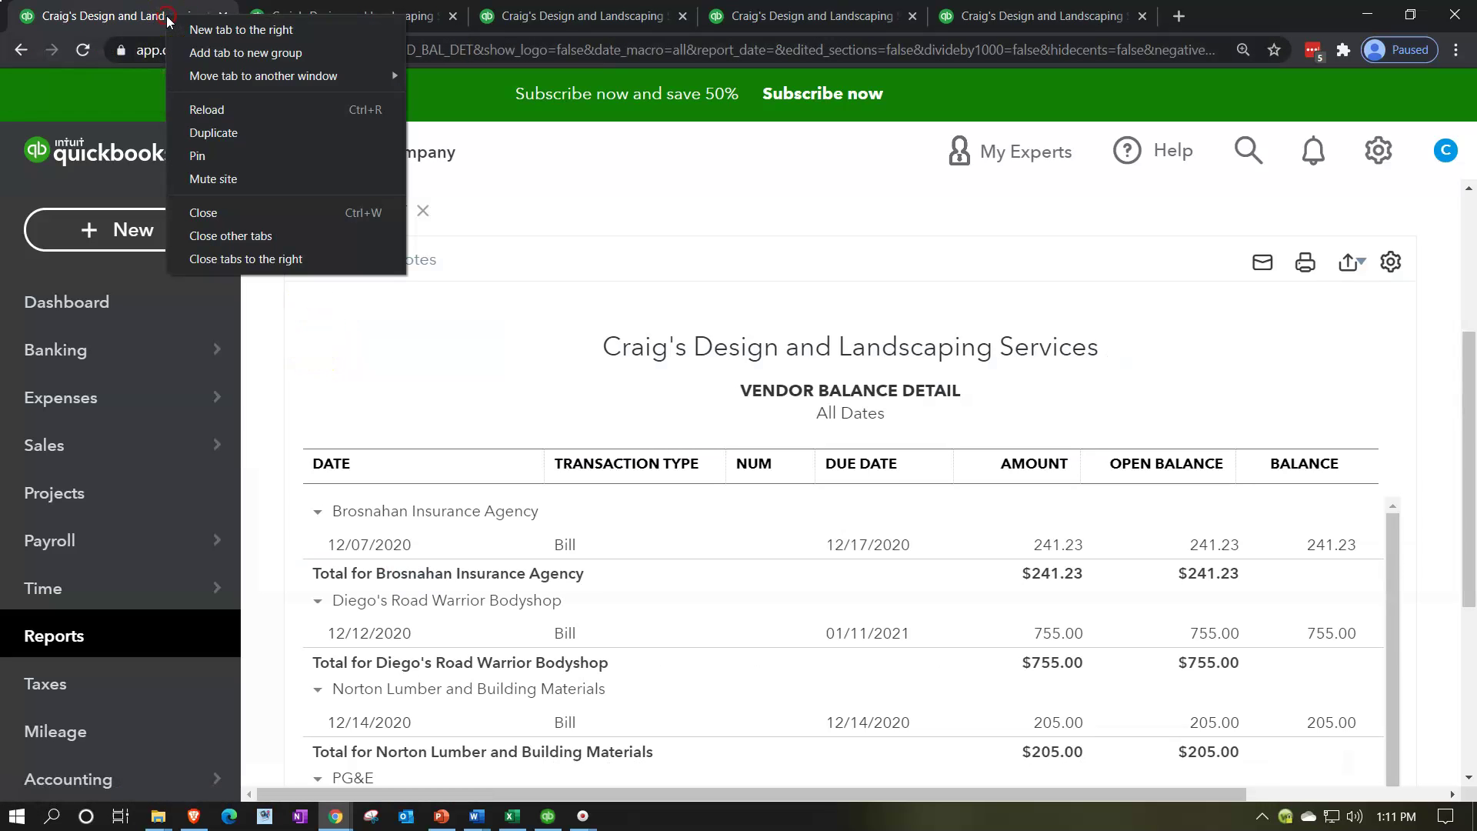
click(219, 136)
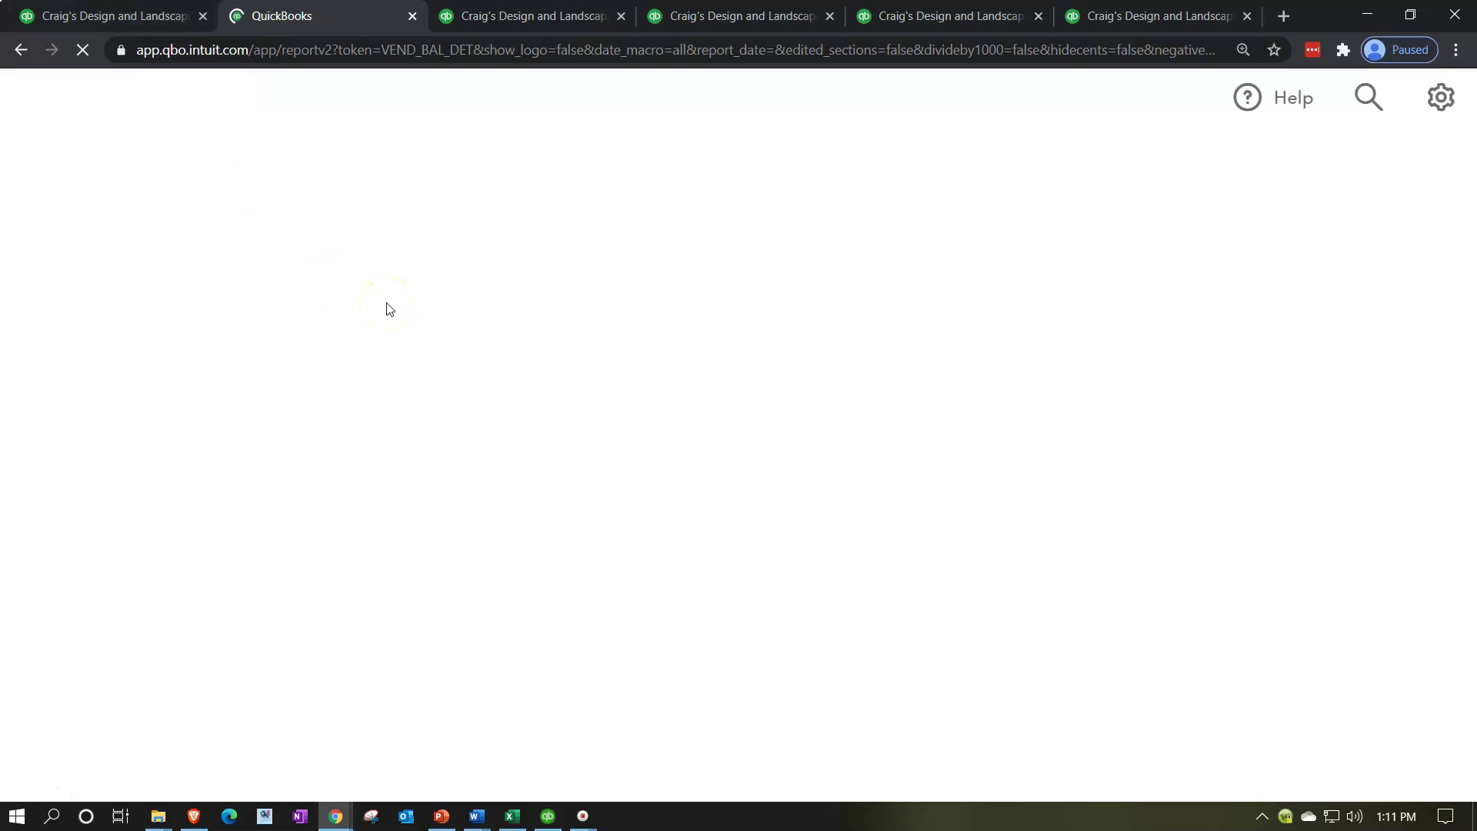
click(281, 158)
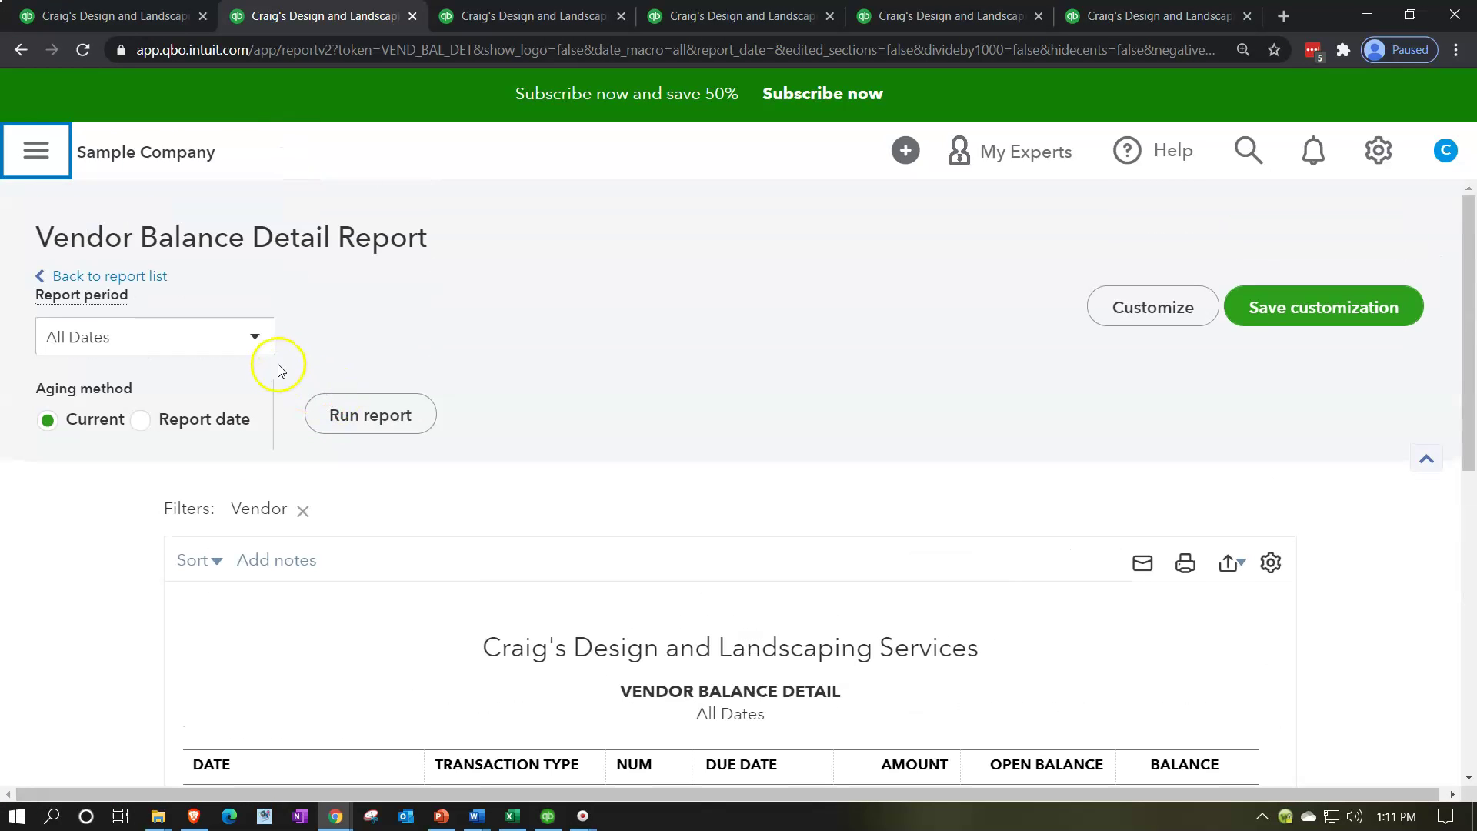
Set the Vendor Balance Detail's report period to Custom as of 12/31/2020, run the report and review the vendor balances
click(255, 337)
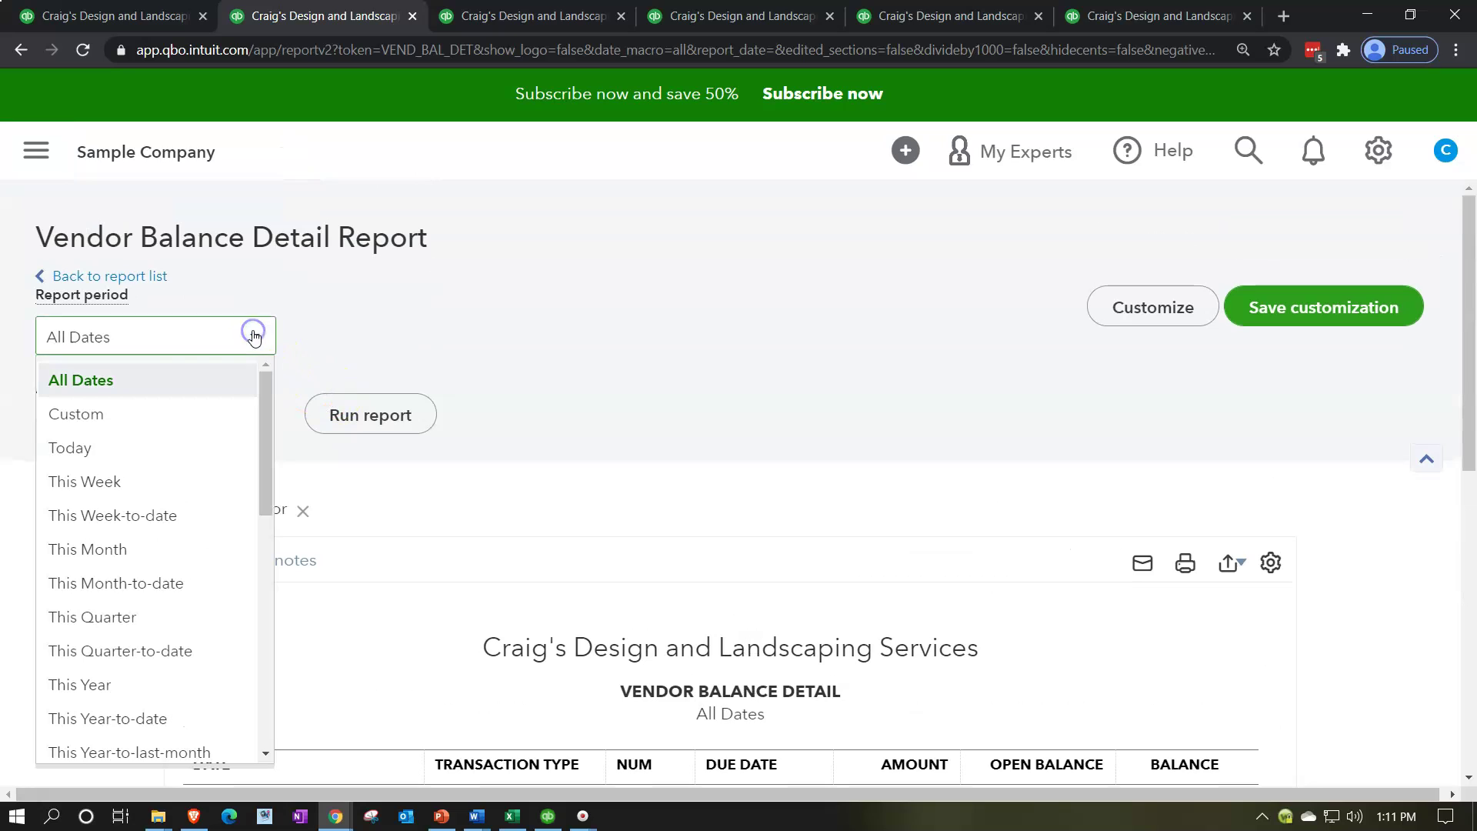
click(160, 409)
click(415, 333)
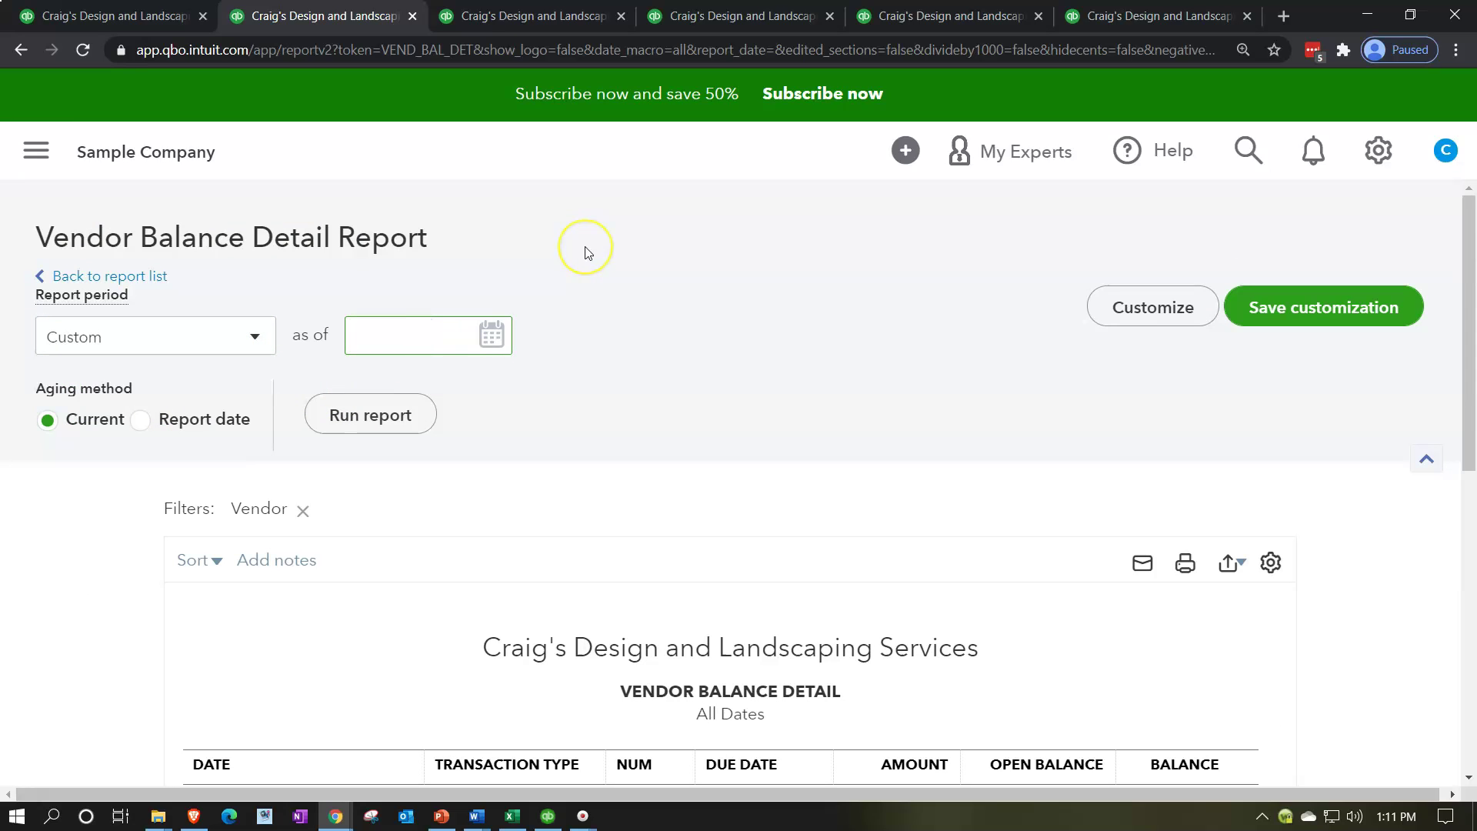
text(12/31/20)
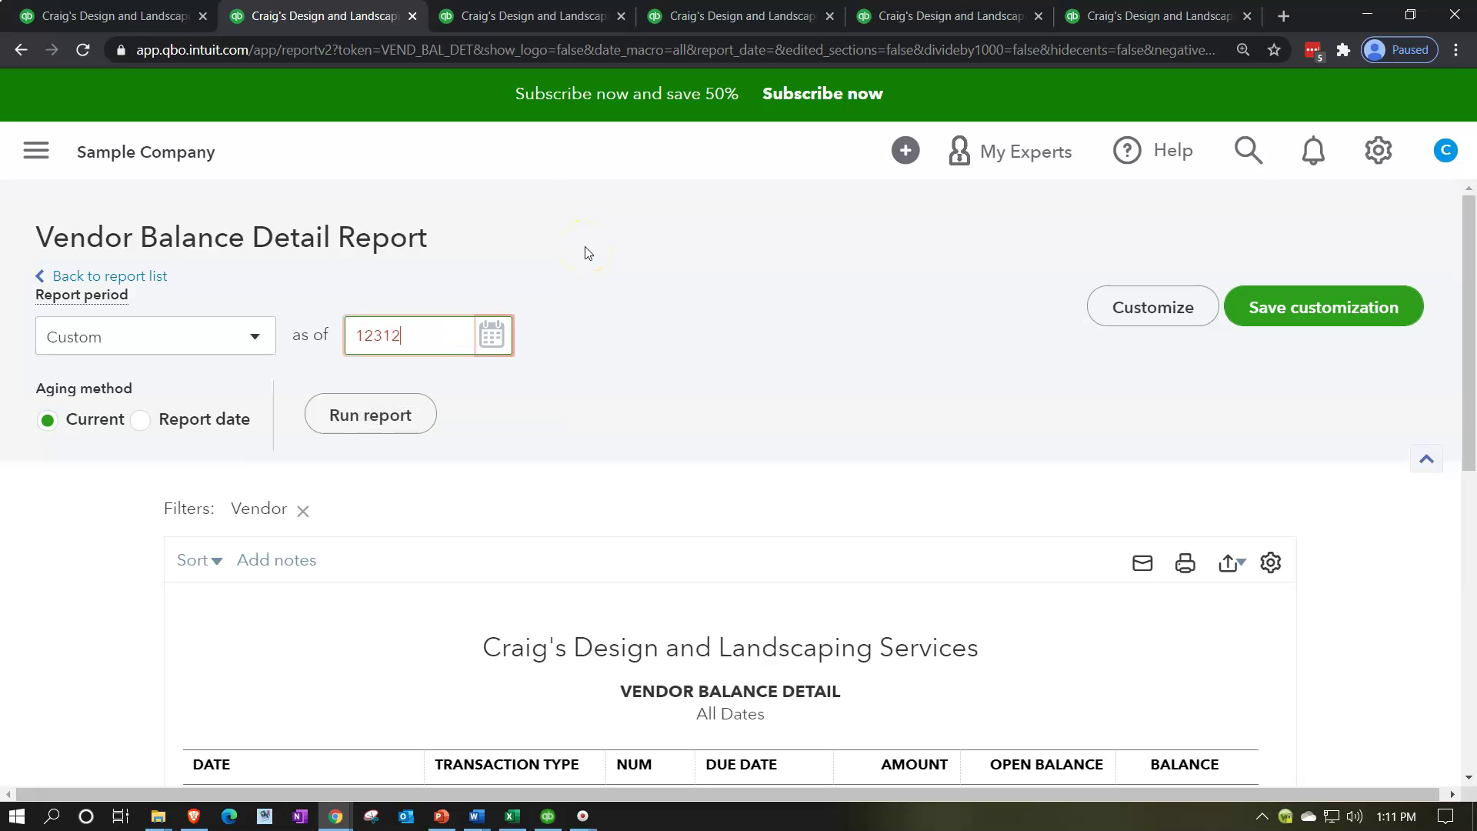
key(Tab)
click(394, 411)
scroll(603, 320, down, 4)
scroll(601, 336, down, 3)
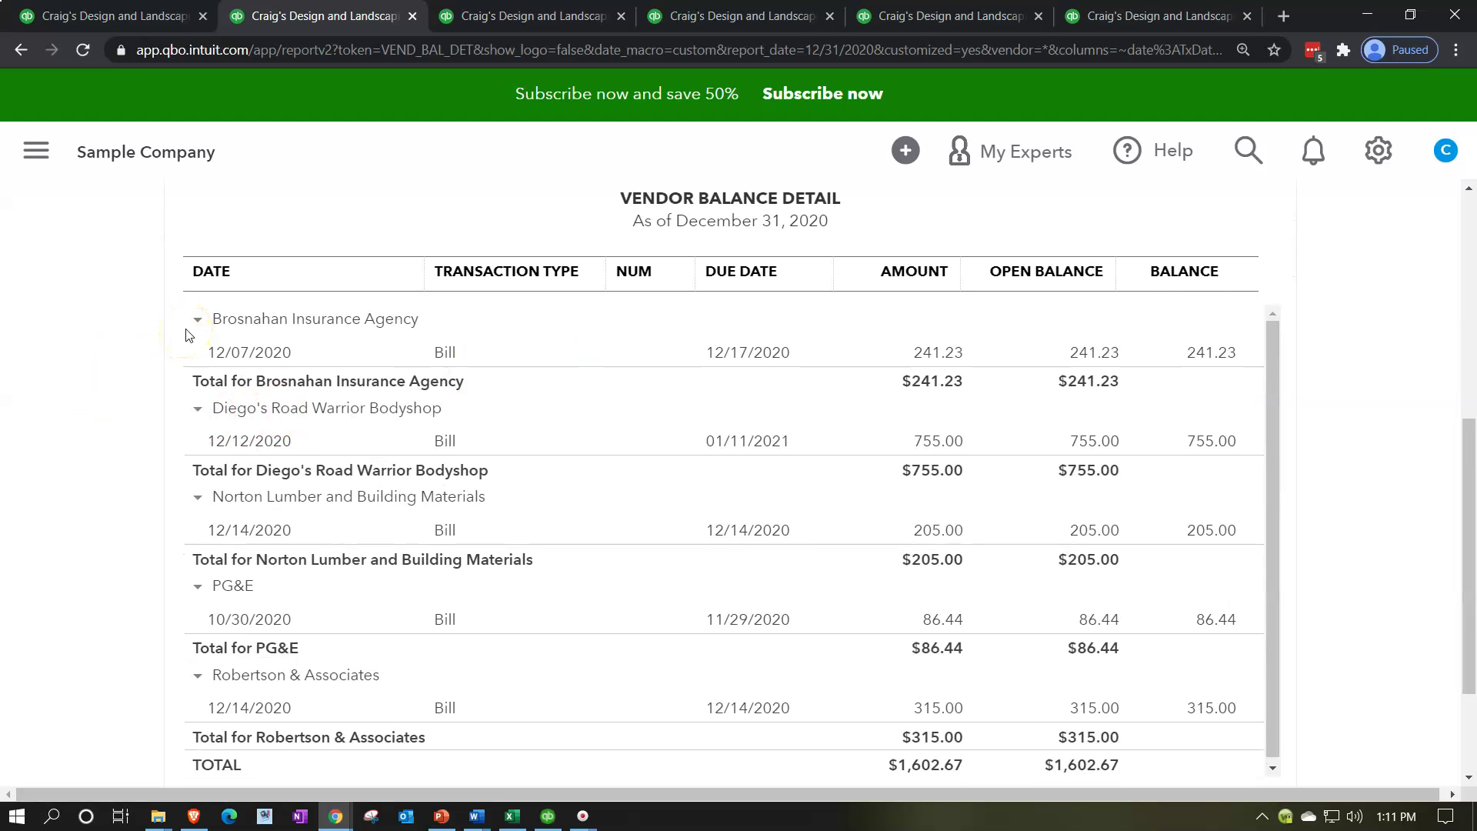
scroll(158, 342, down, 2)
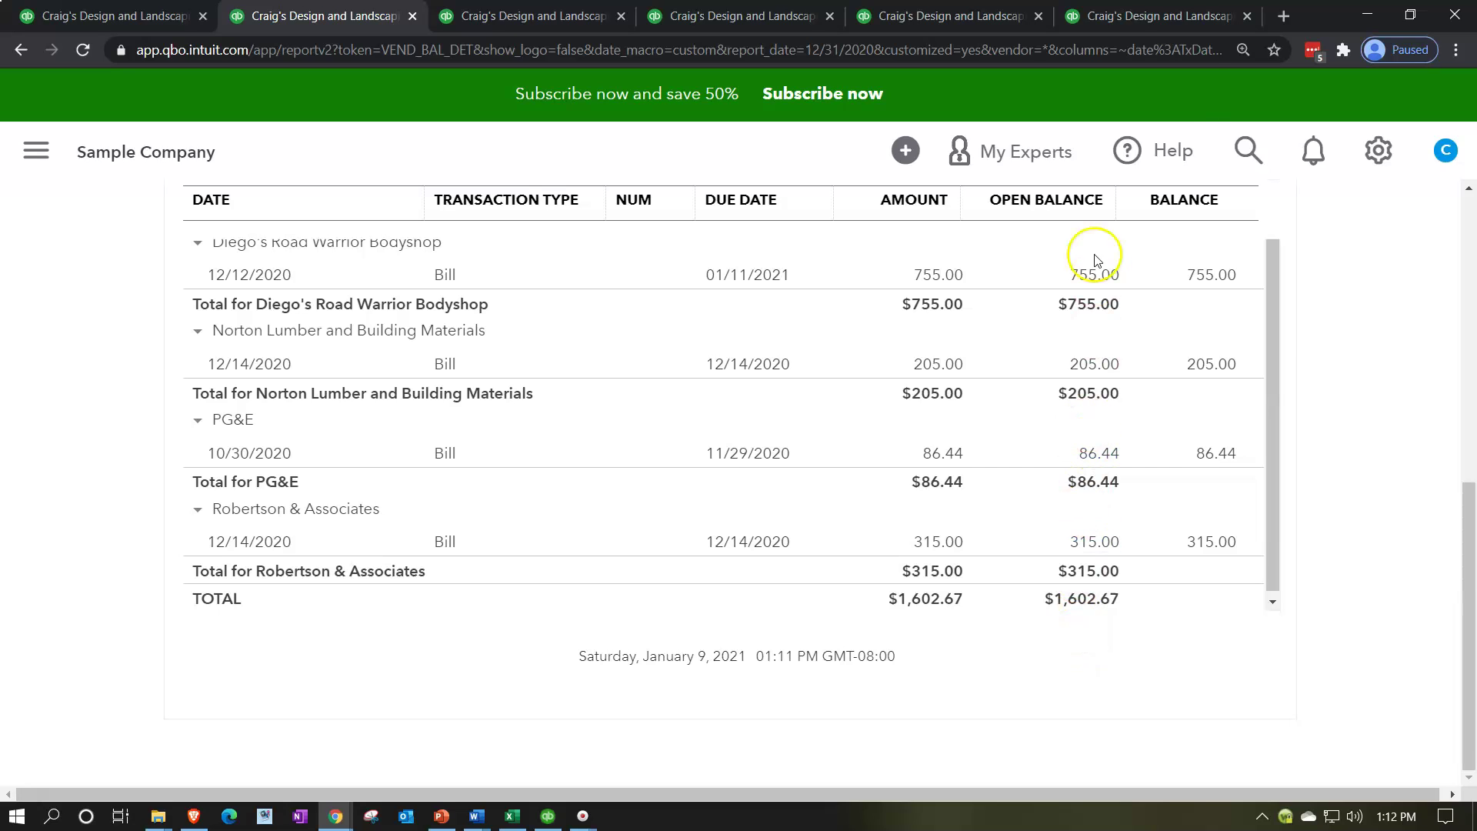
Compare the Balance Sheet's Total Accounts Payable in the last browser tab with the Vendor Balance Detail's total
click(1134, 19)
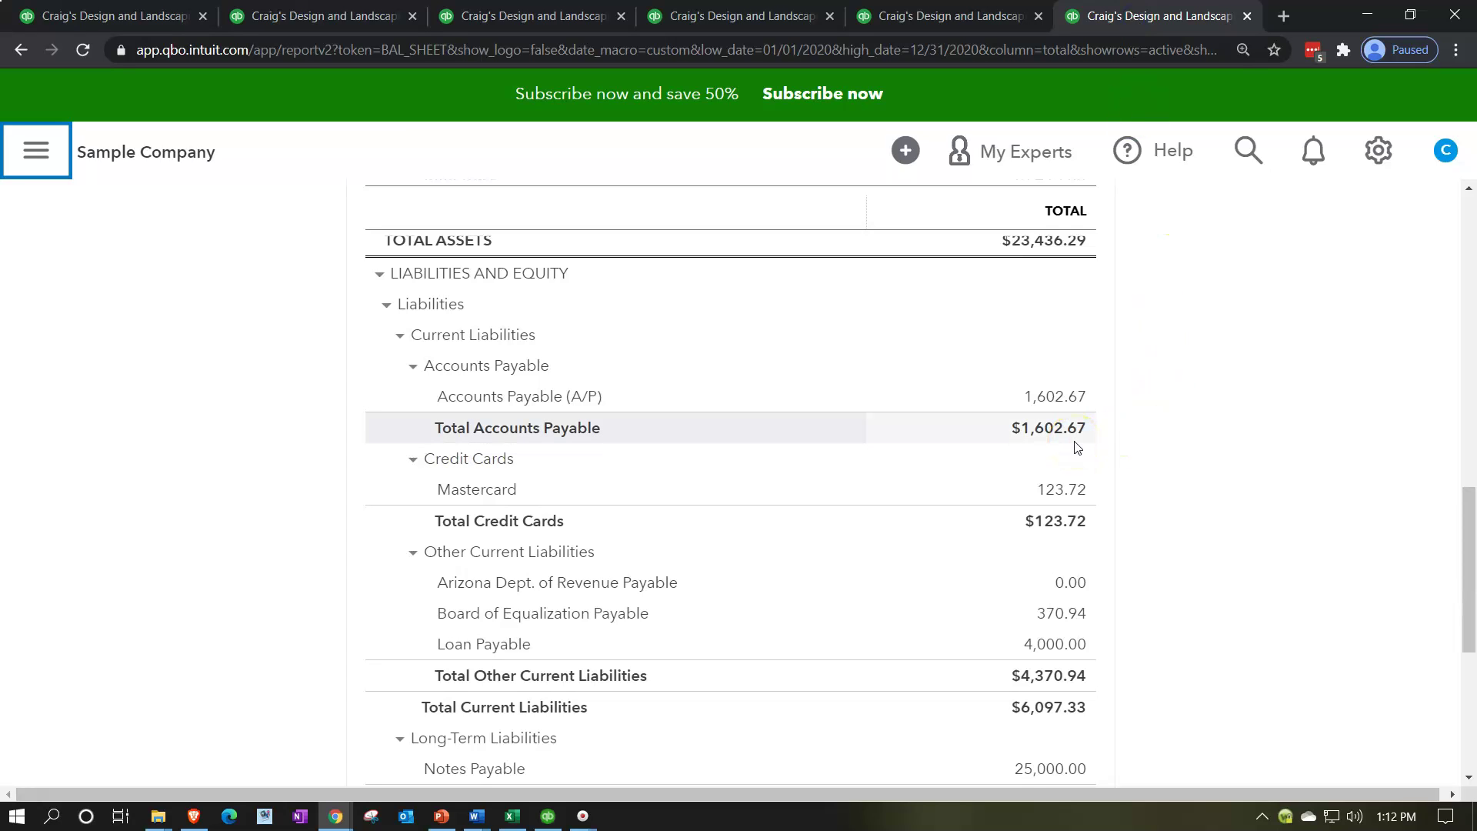
click(287, 17)
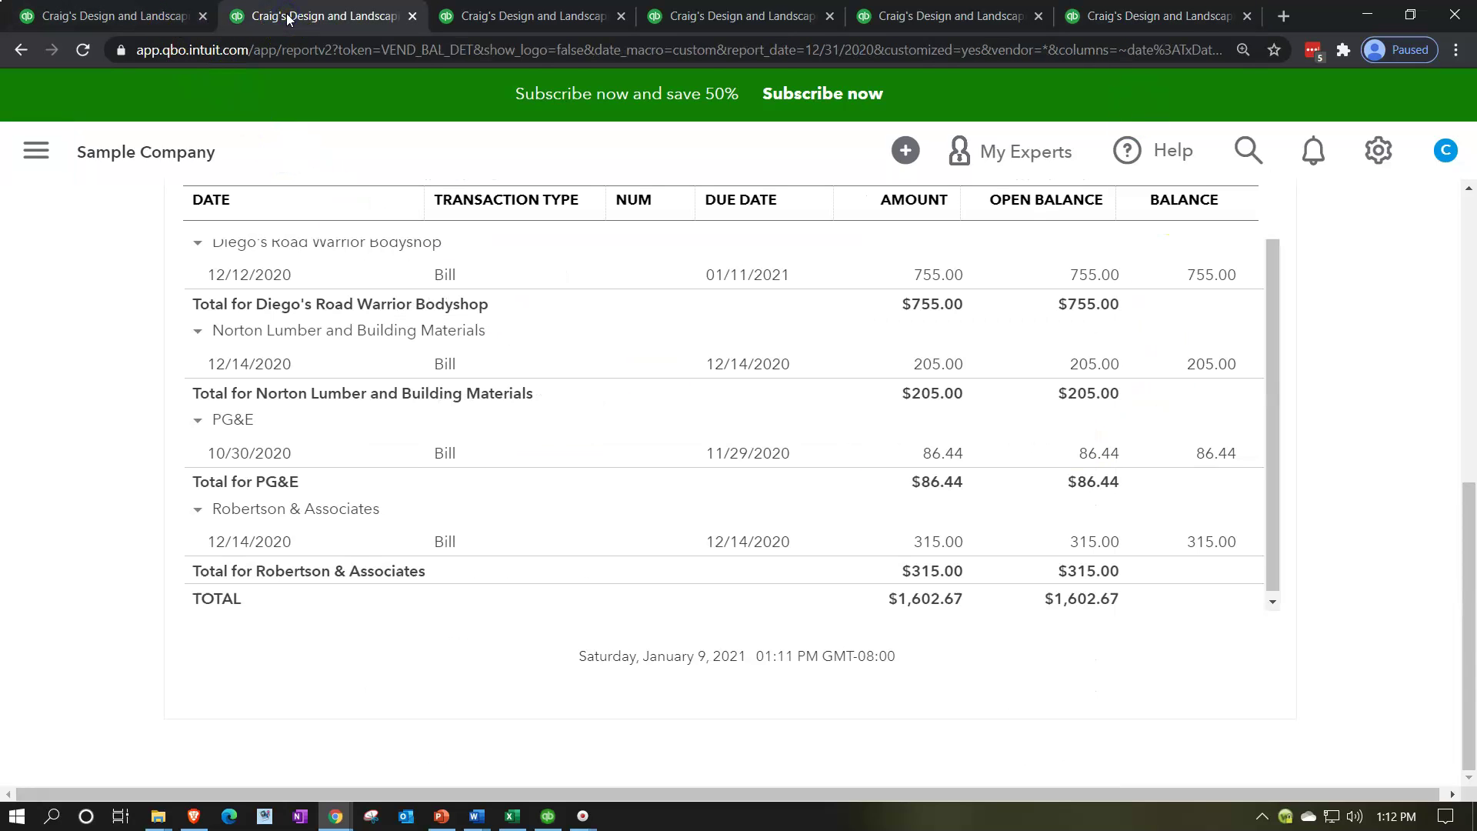
scroll(619, 517, up, 1)
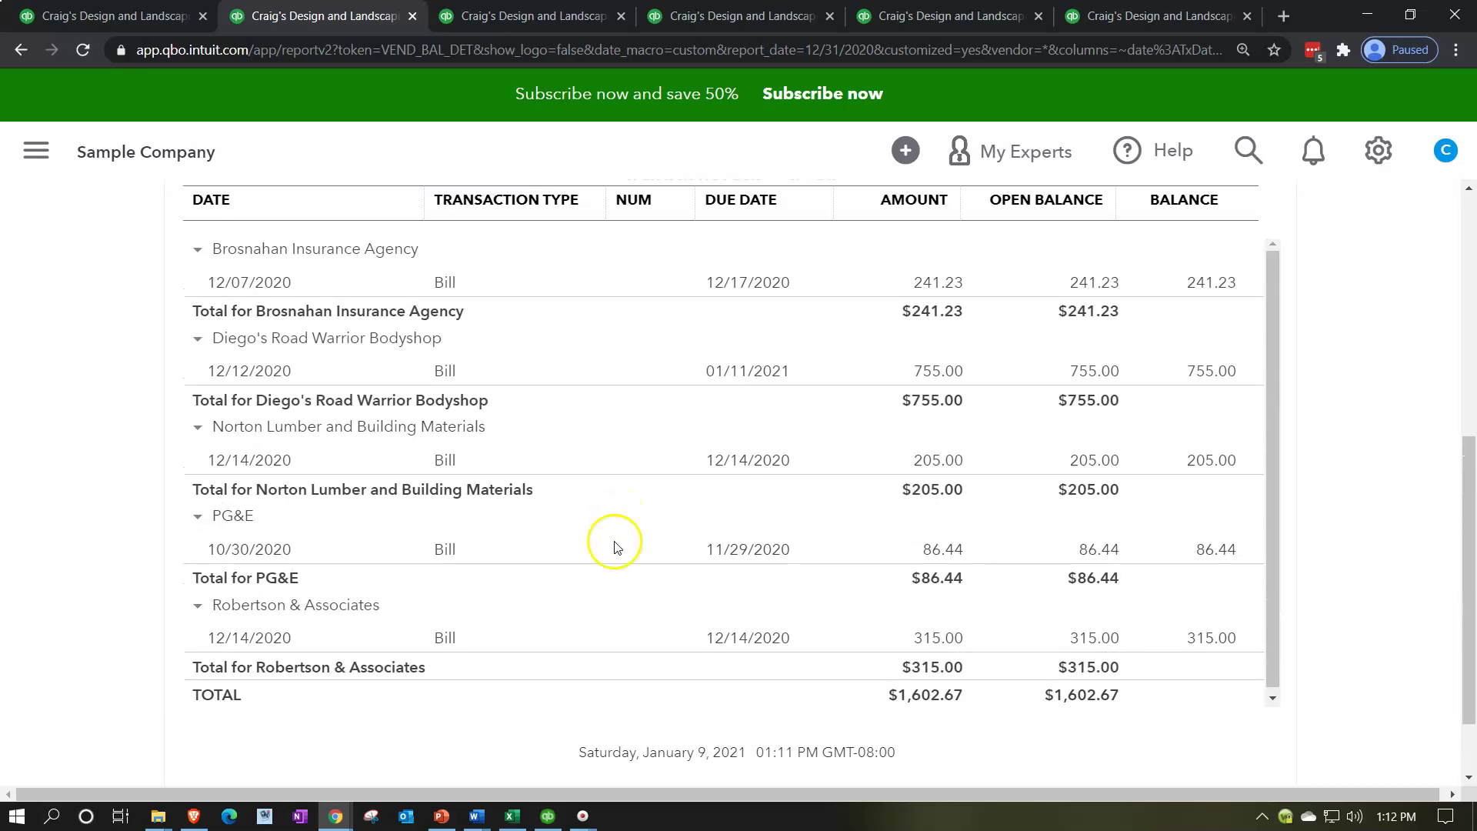
Open the Vendors list under Expenses in the first browser tab and examine the unpaid bill totals and vendors' open balances
click(131, 11)
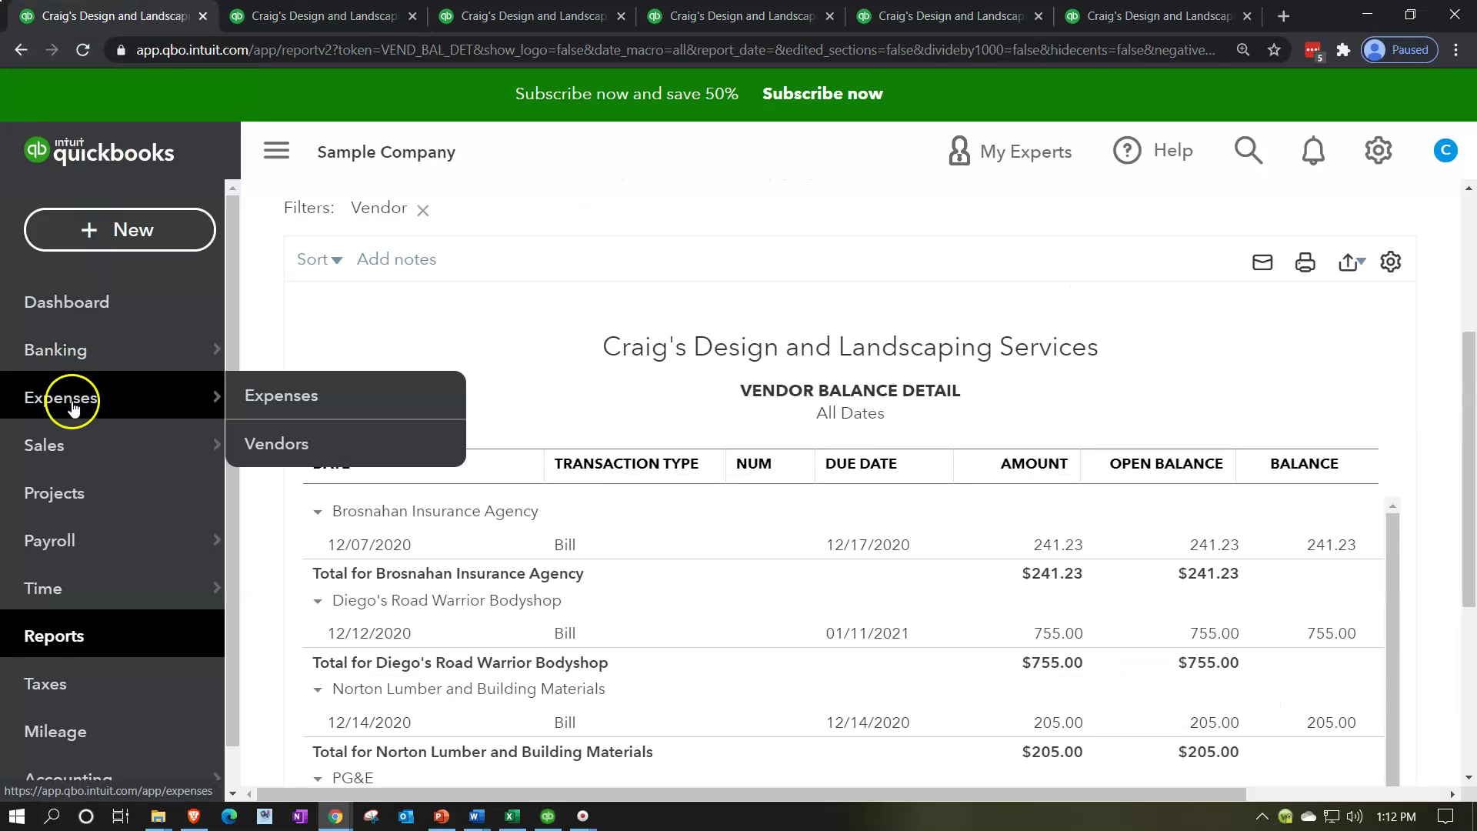
click(73, 399)
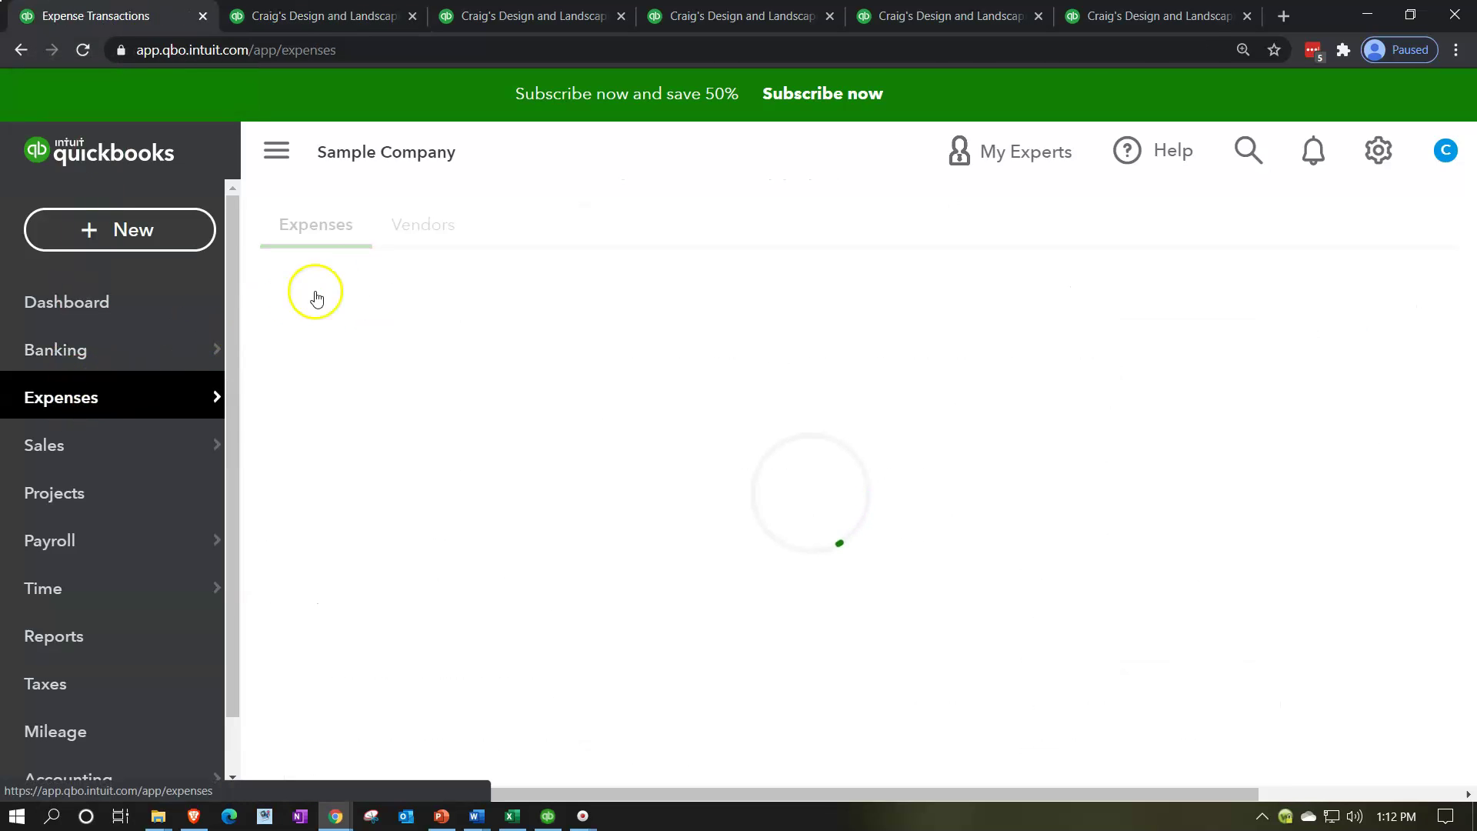
click(423, 242)
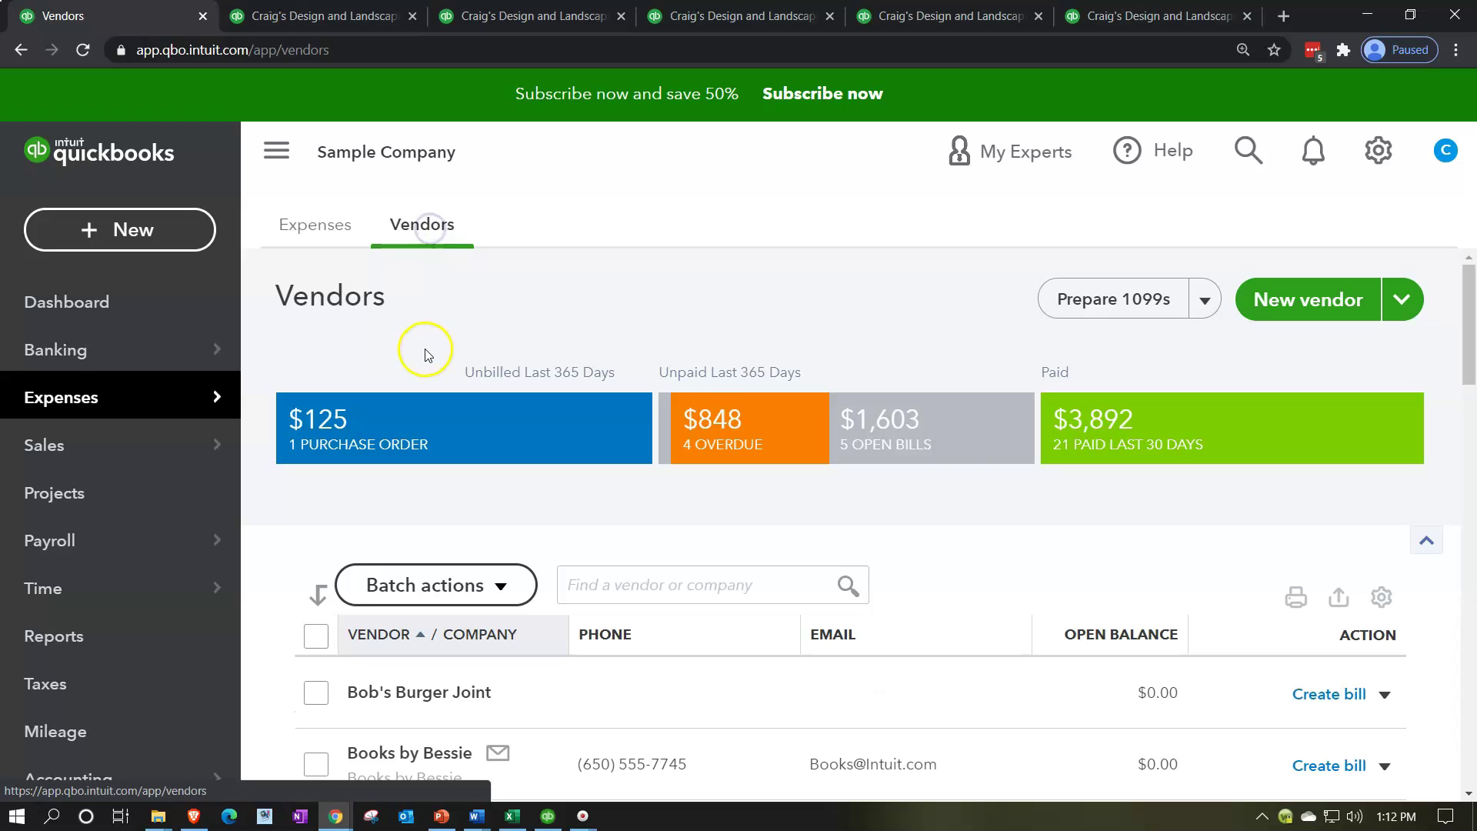
scroll(428, 431, down, 1)
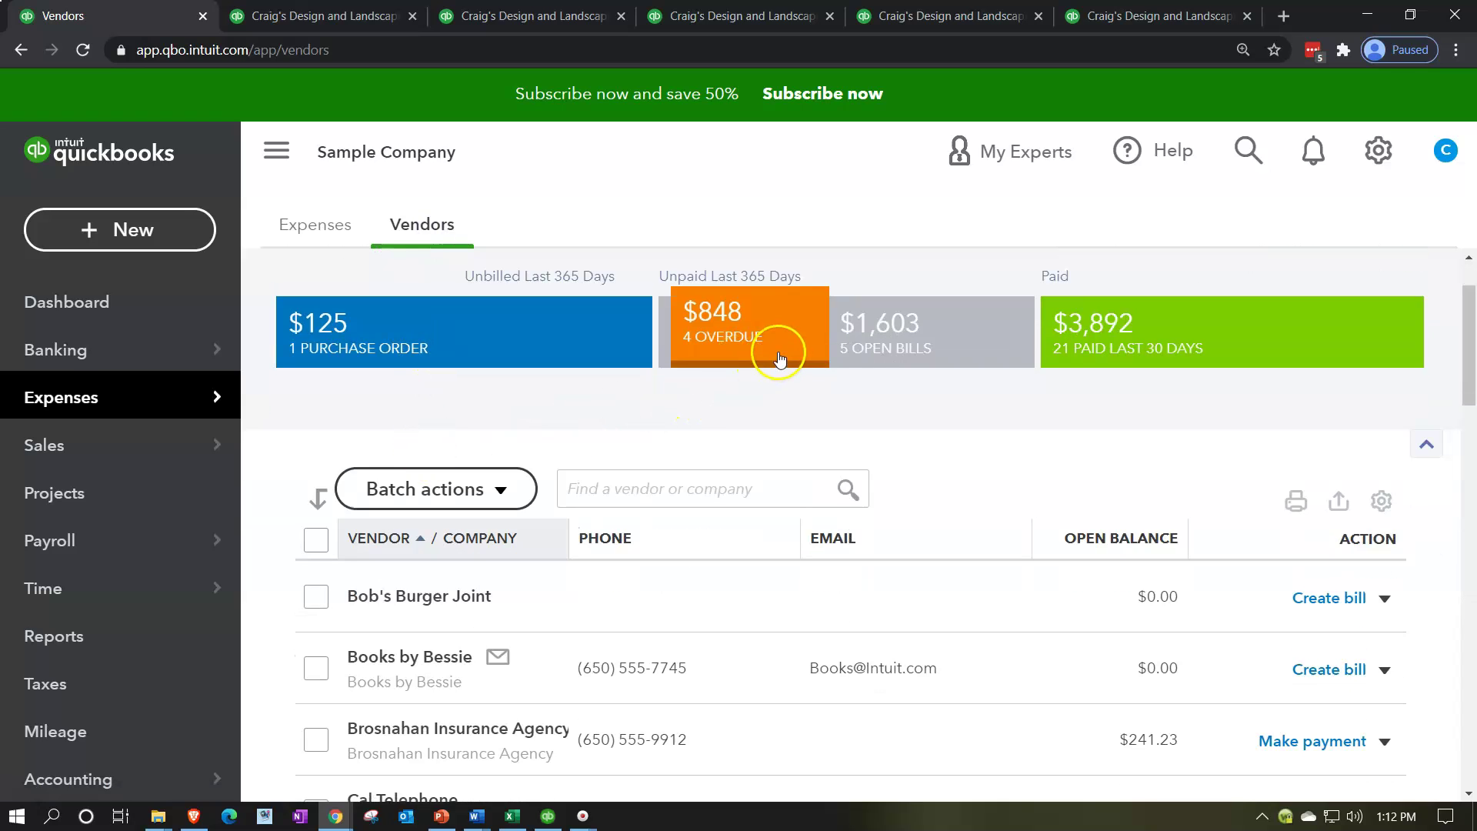
scroll(637, 433, down, 2)
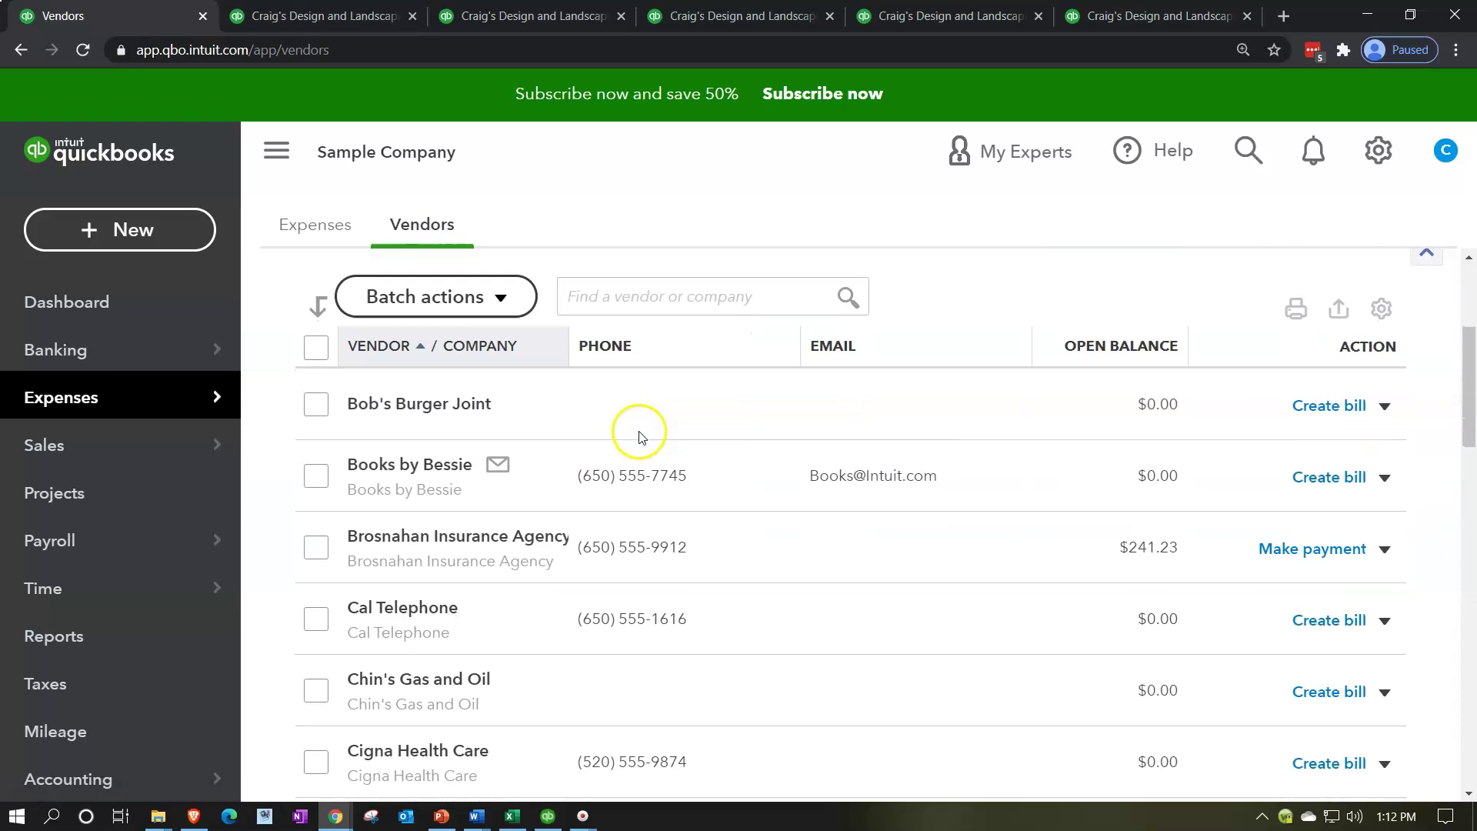
scroll(523, 476, down, 2)
scroll(526, 478, down, 5)
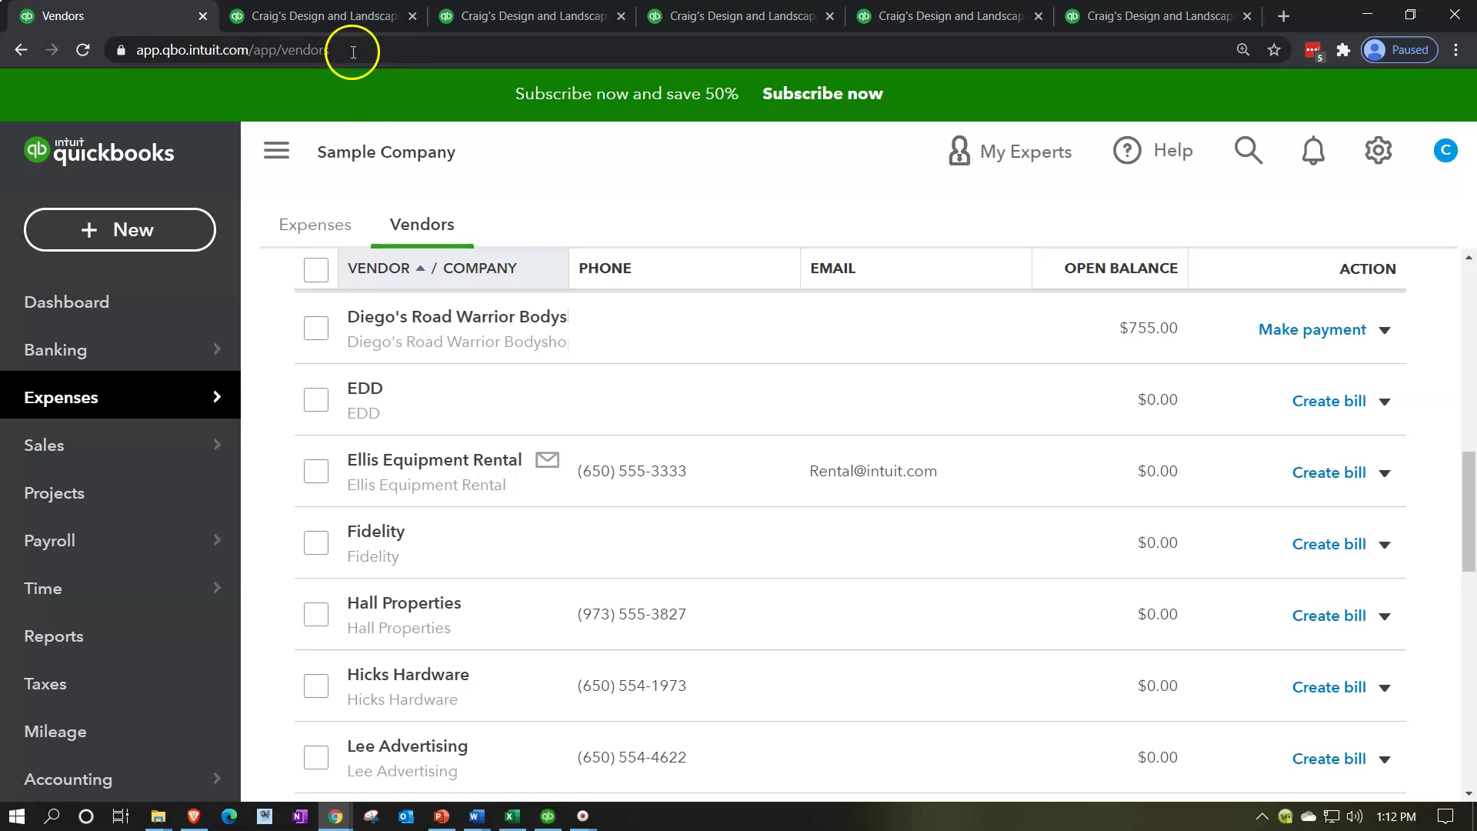
Review the totals across the Vendor Balance Detail, Balance Sheet and A/P Aging Detail tabs
click(339, 18)
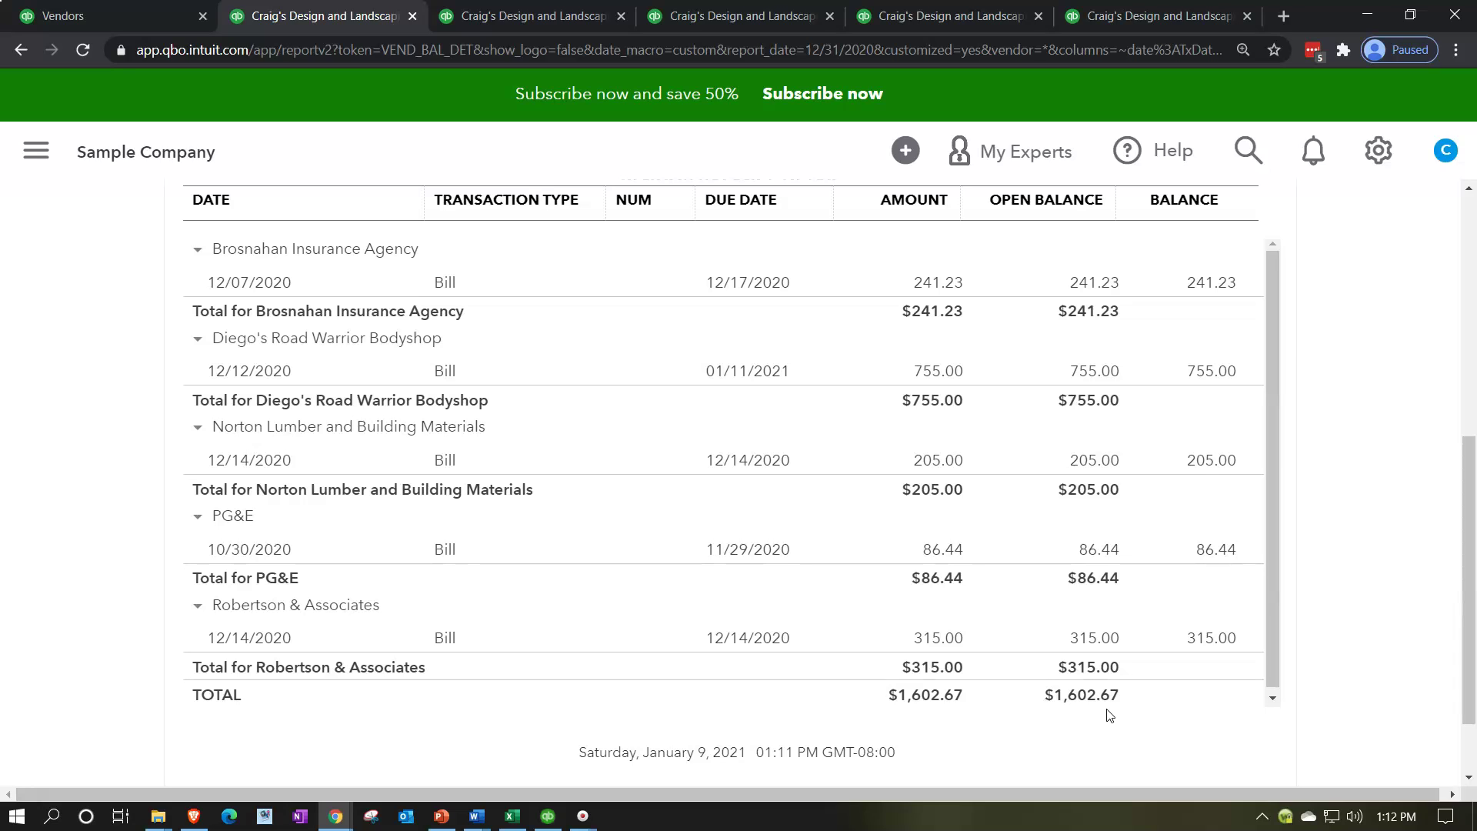
click(1121, 13)
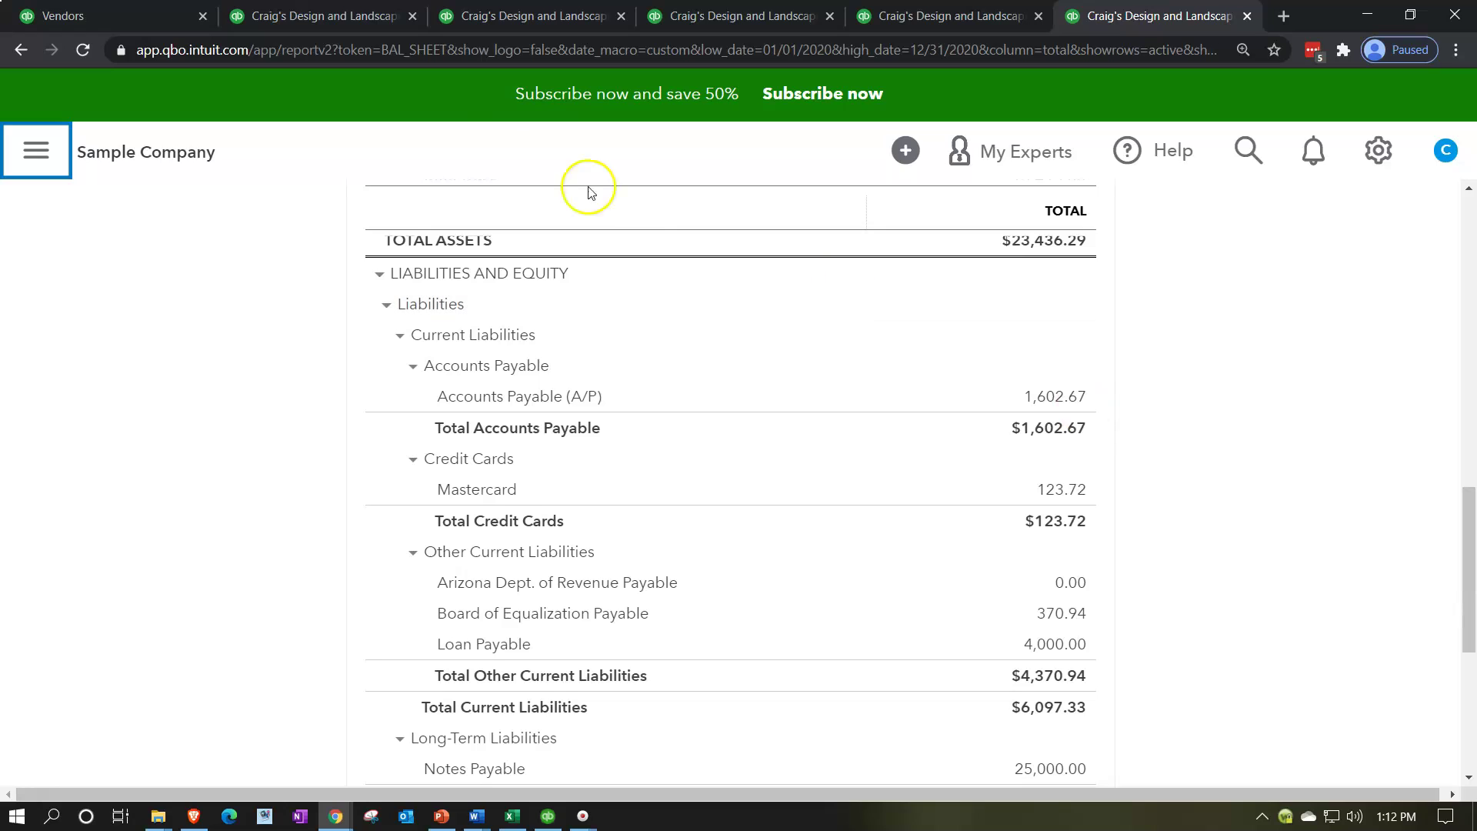
click(343, 19)
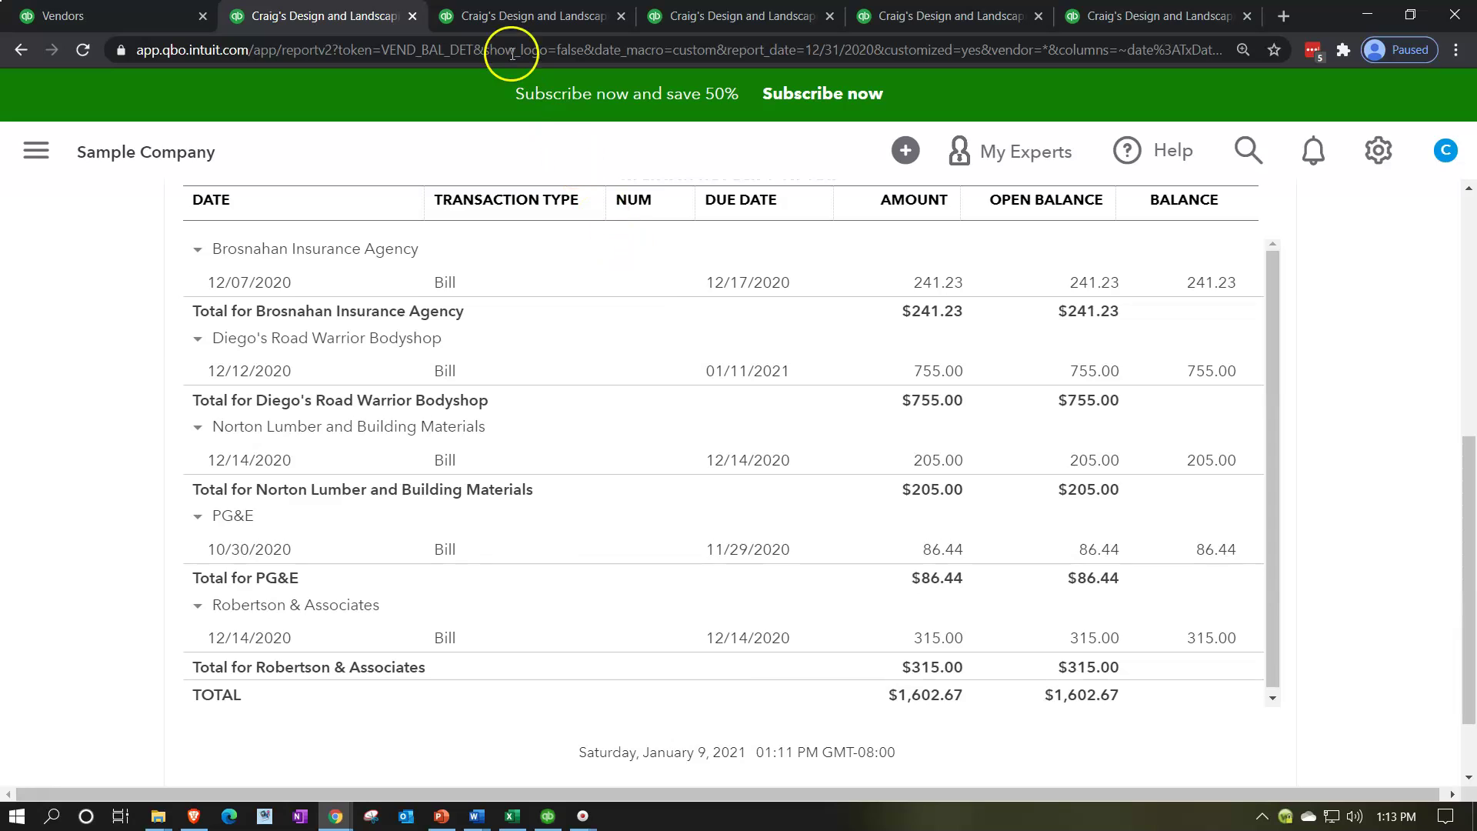
click(506, 20)
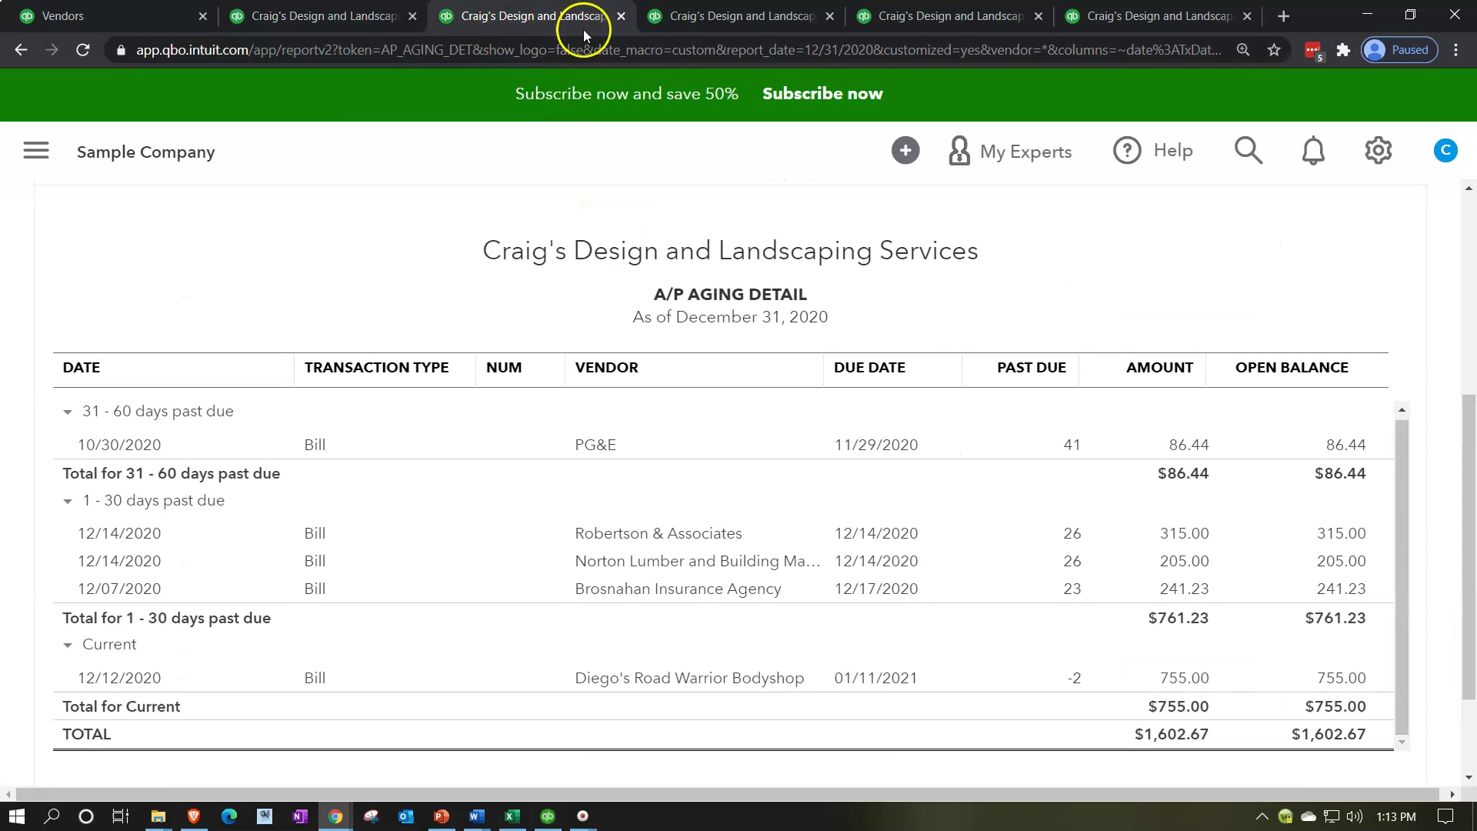
Export the A/P Aging Summary as of December 31, 2020 to PDF in portrait orientation and save the file
click(690, 21)
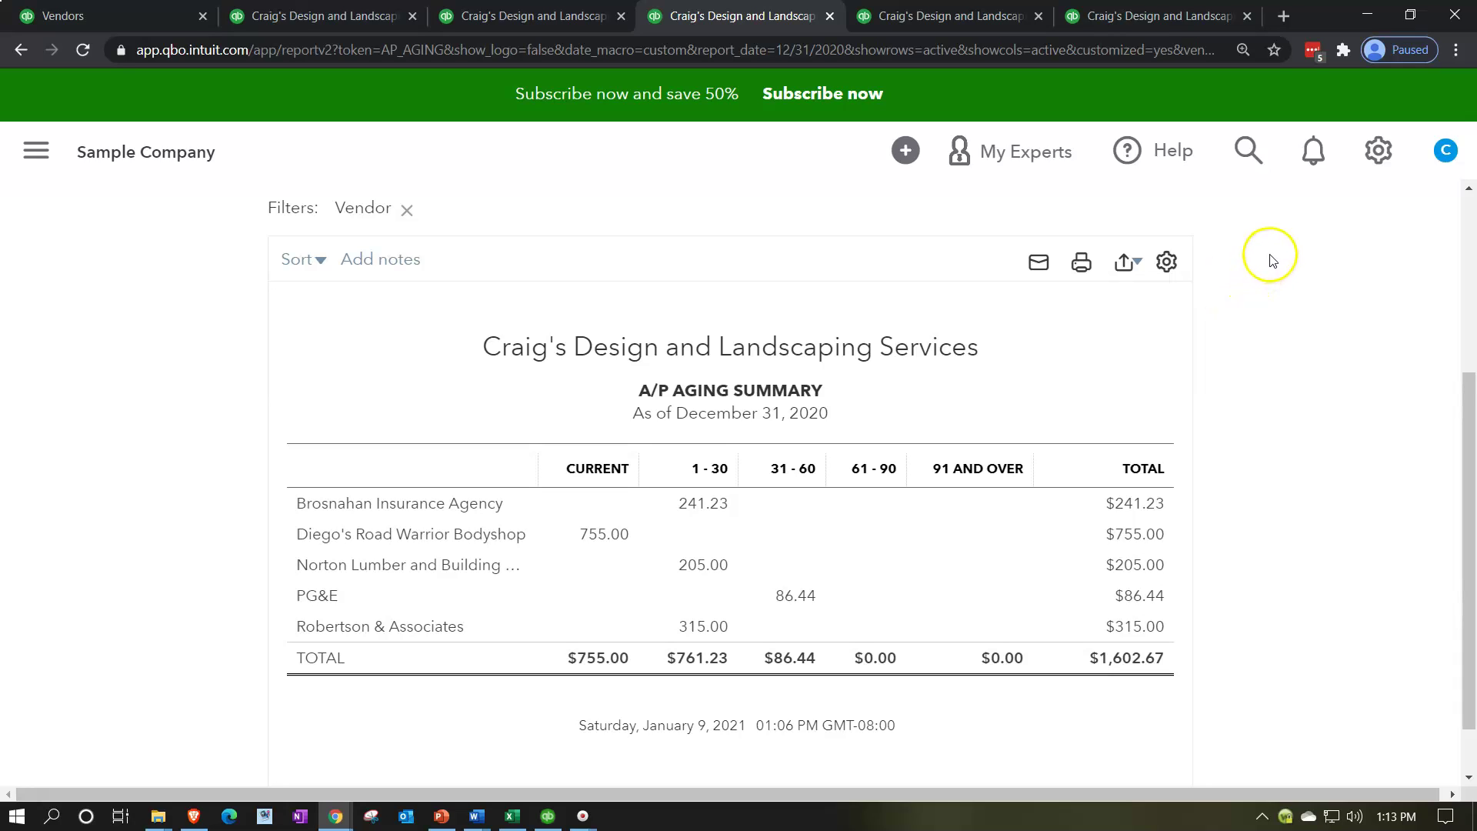
click(1131, 263)
click(1019, 332)
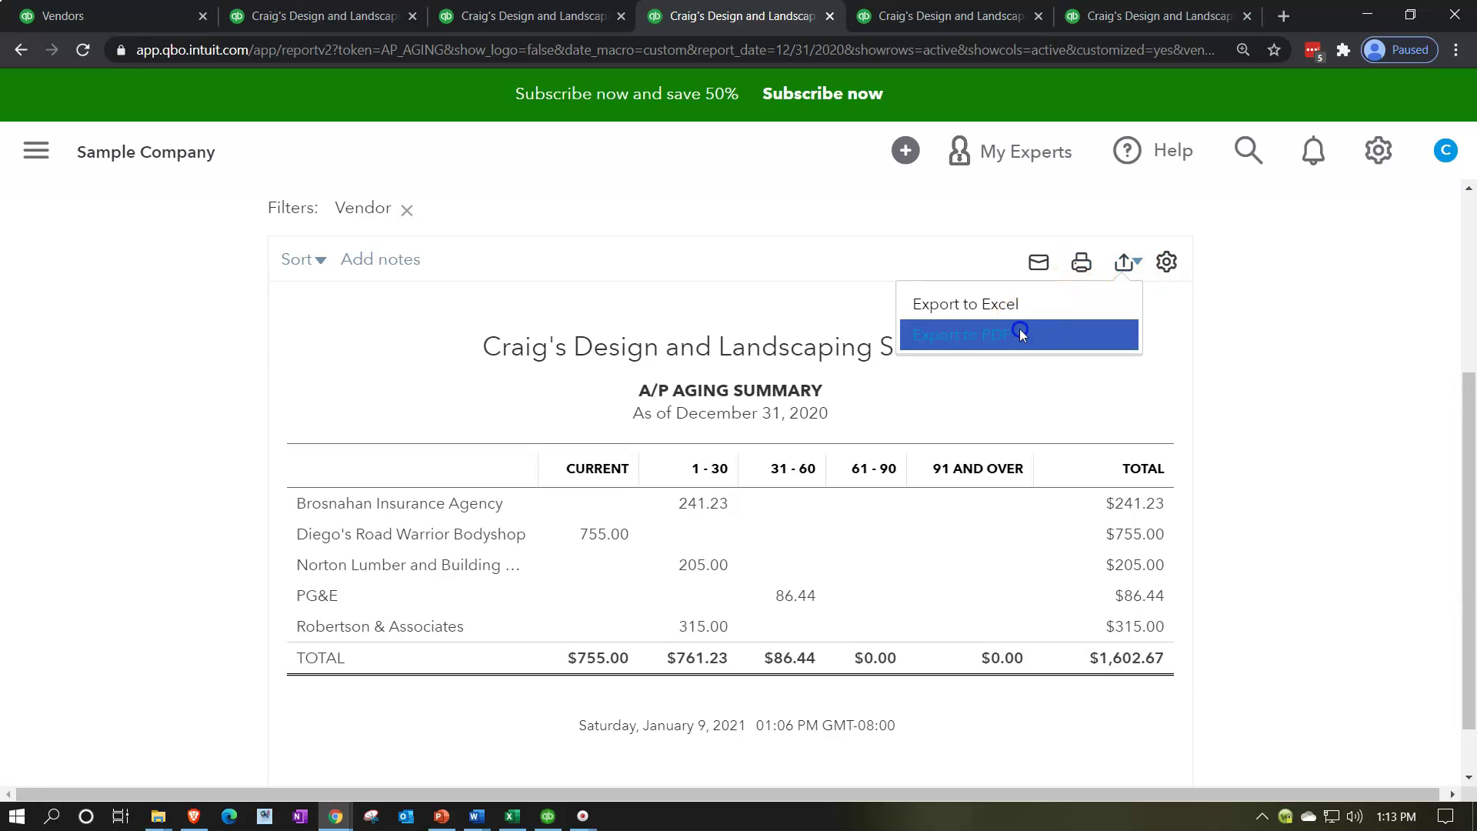
click(1177, 689)
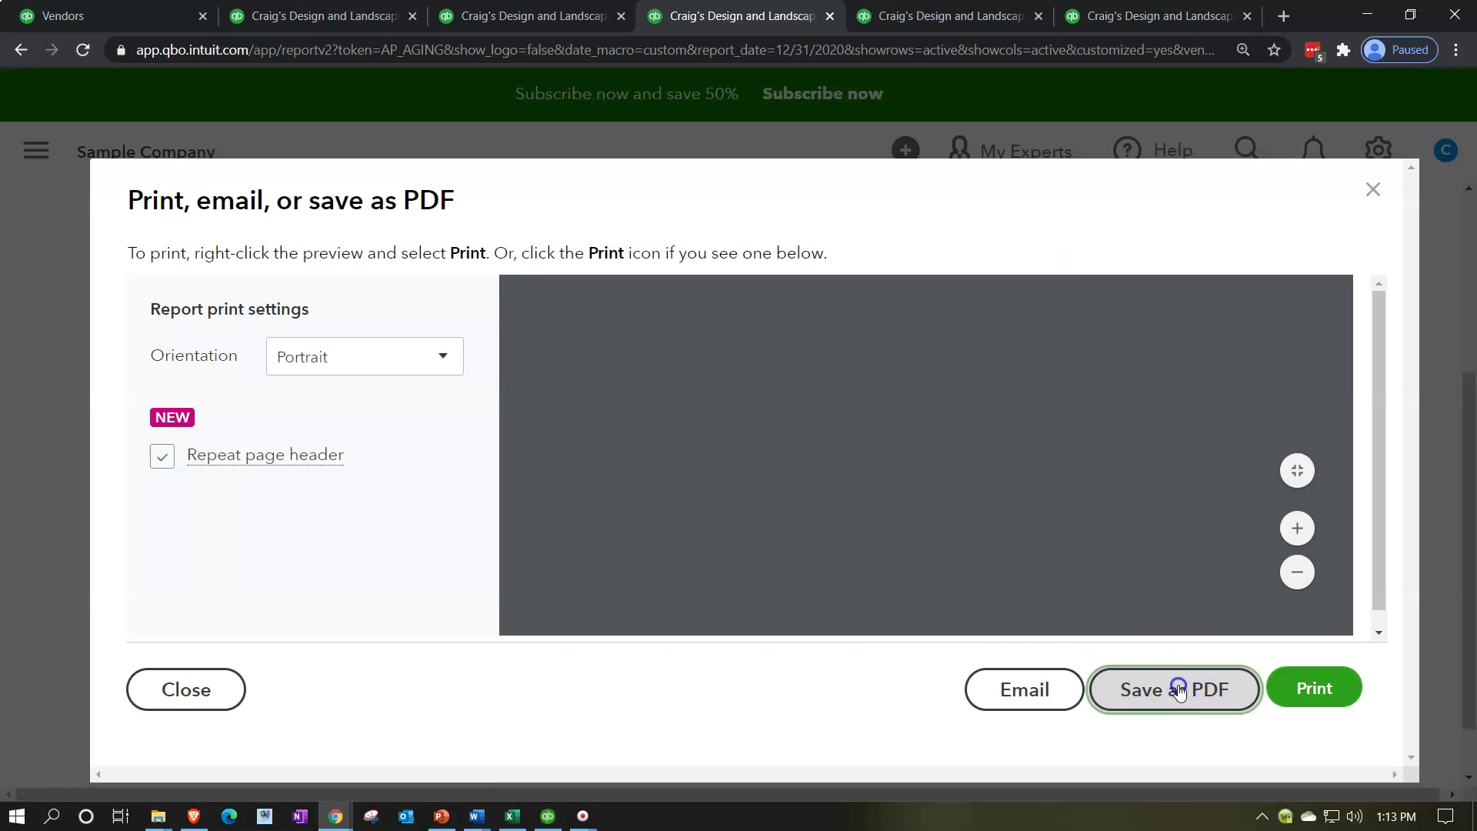
Shrink the browser window, minimize the Section 4 folder window and open the Financial Stmts folder in Part One Navigation
click(1412, 15)
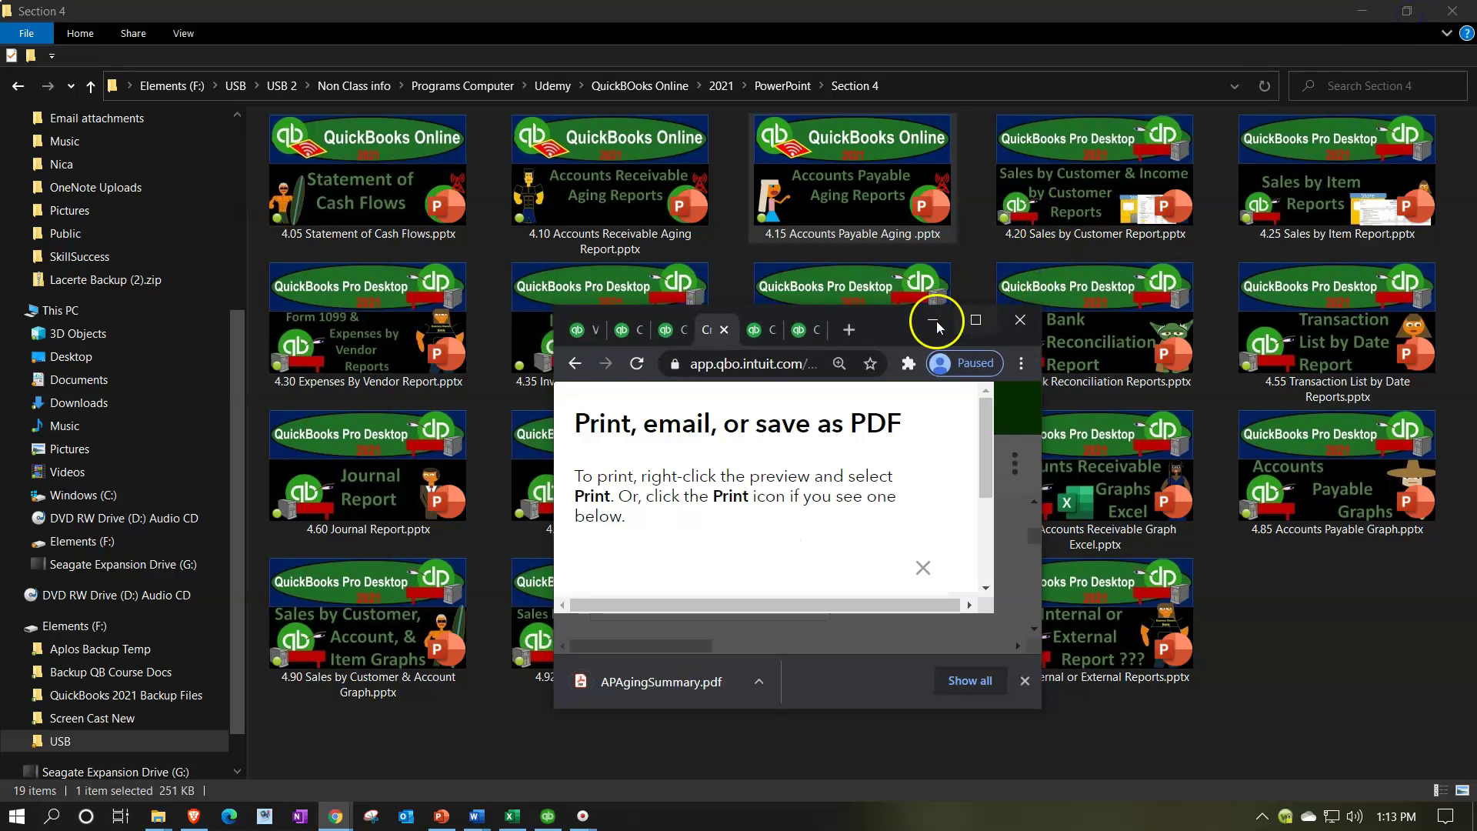
drag(923, 323, 549, 311)
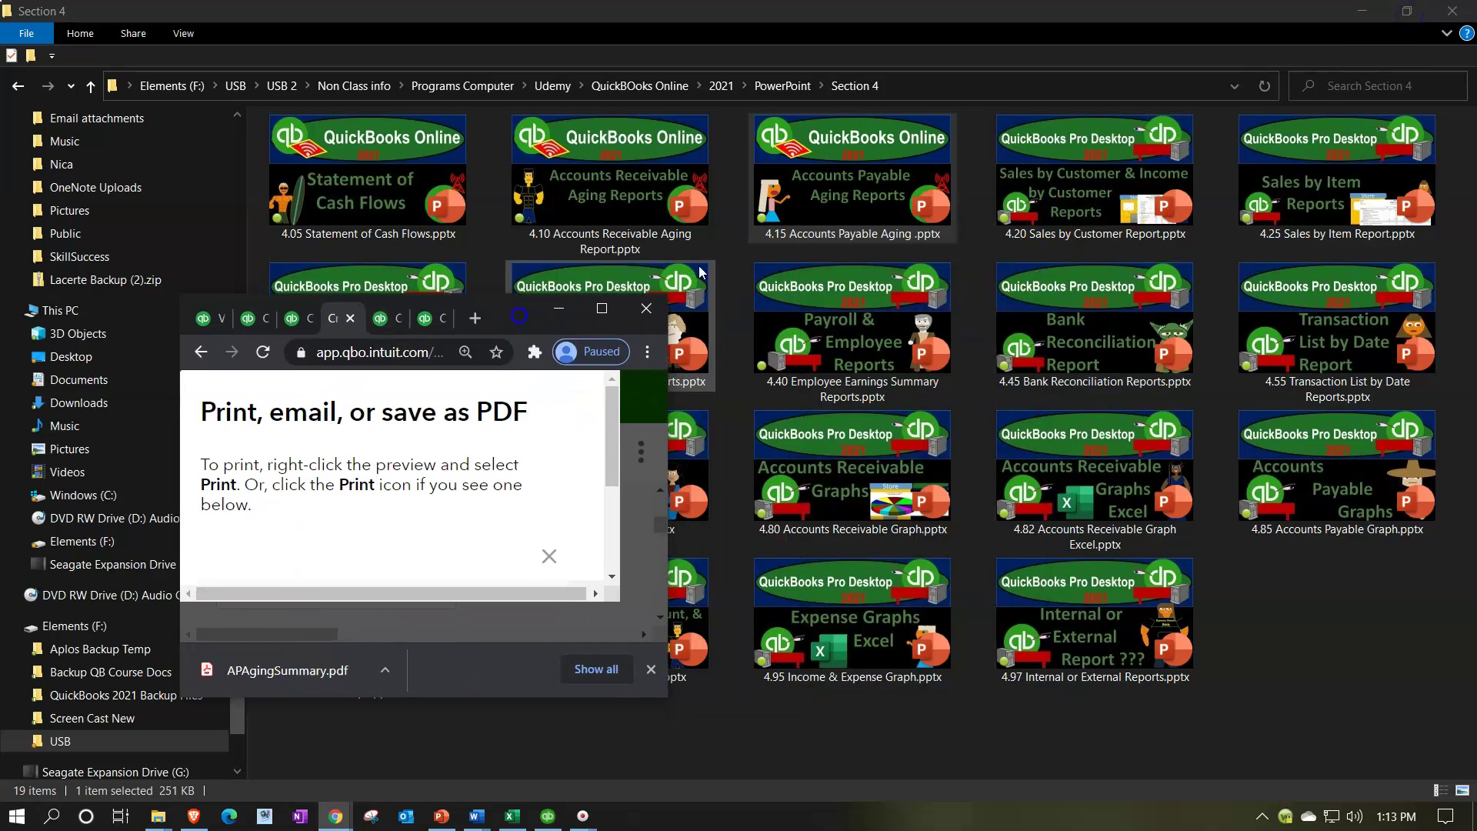
click(1364, 13)
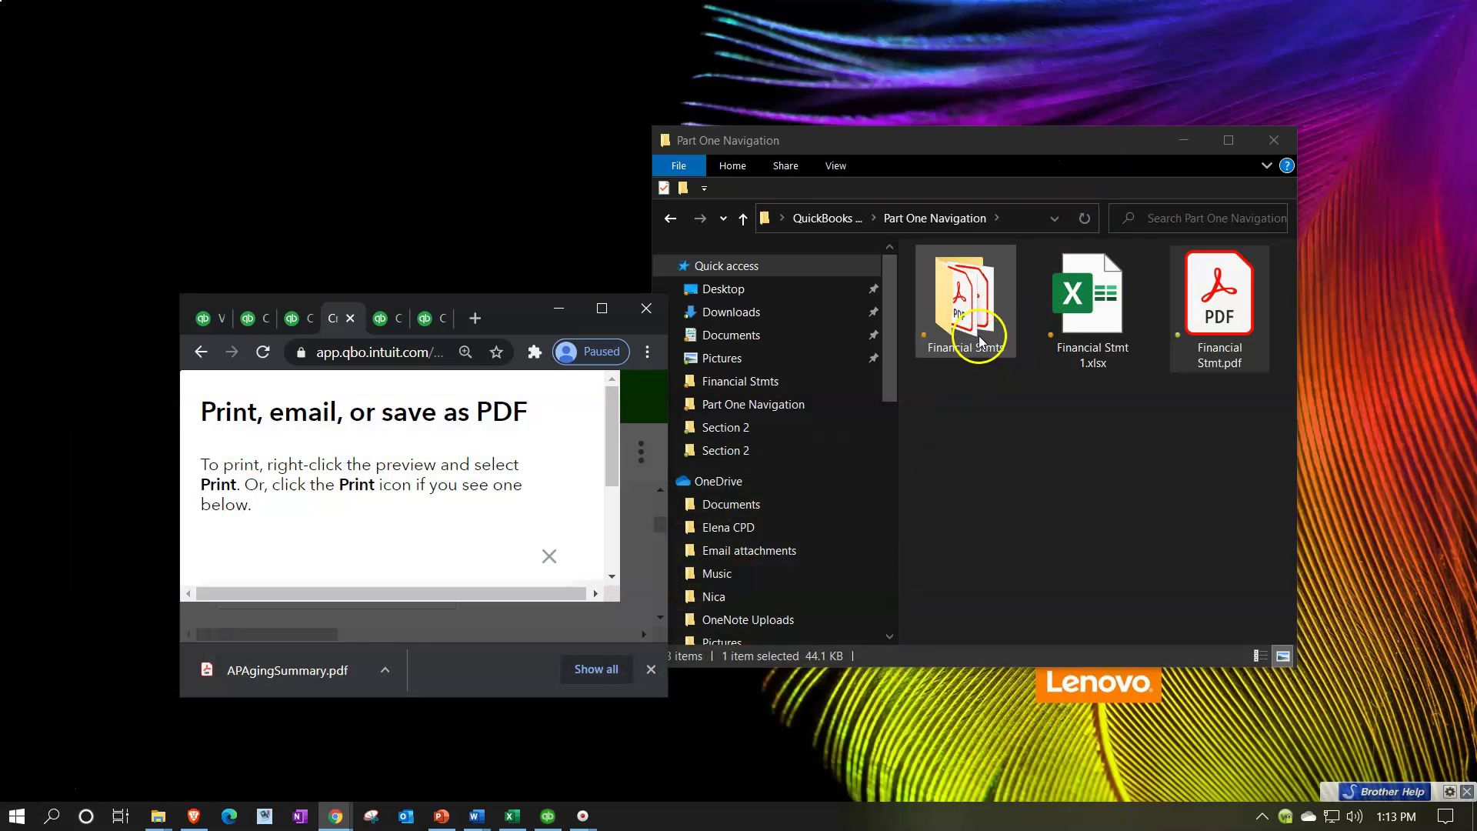
double_click(979, 337)
scroll(921, 445, down, 3)
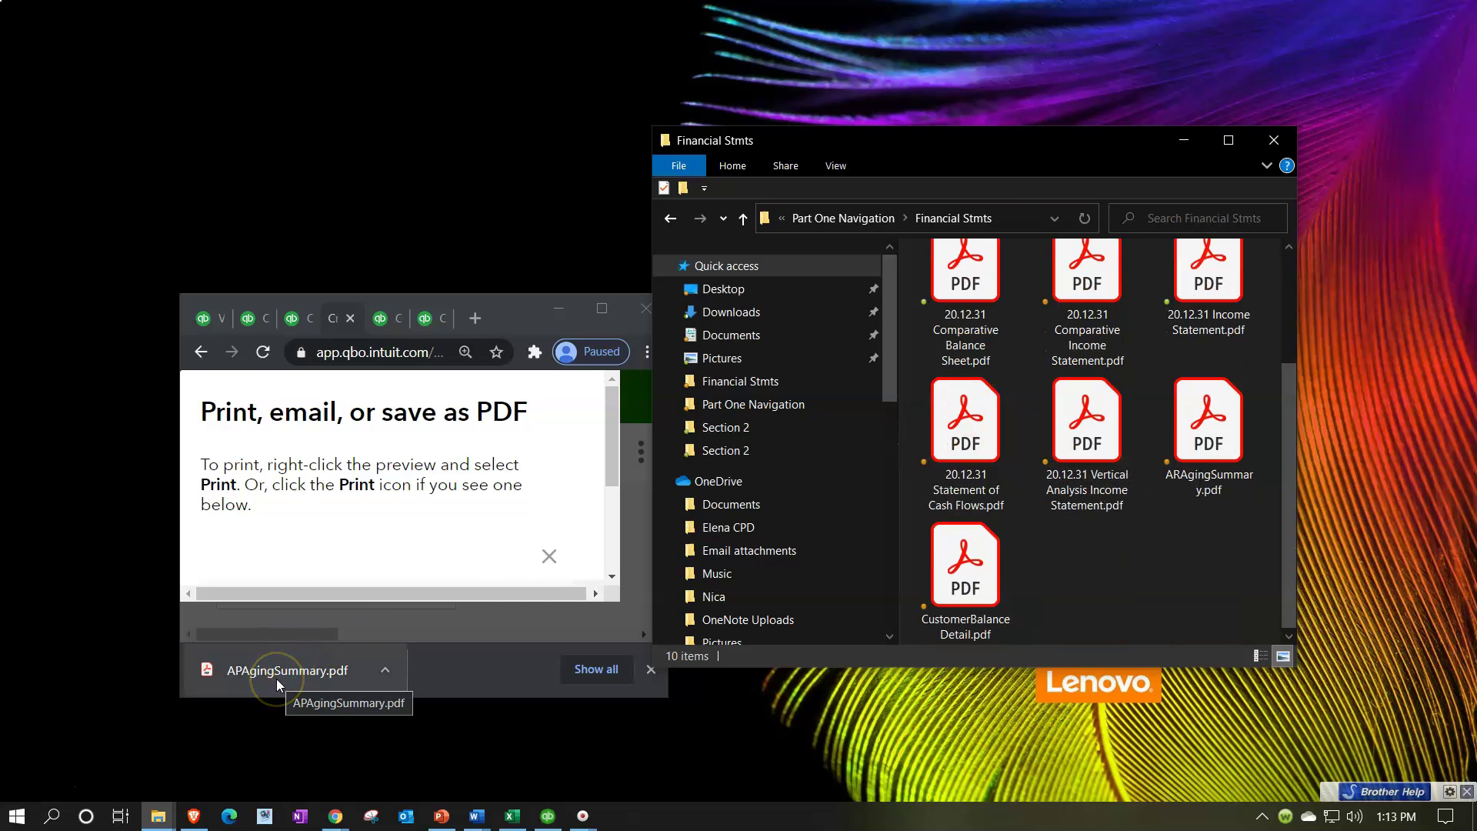
Put the downloaded APAgingSummary.pdf into the Financial Stmts folder and return to the Part One Navigation folder
drag(276, 678, 1095, 578)
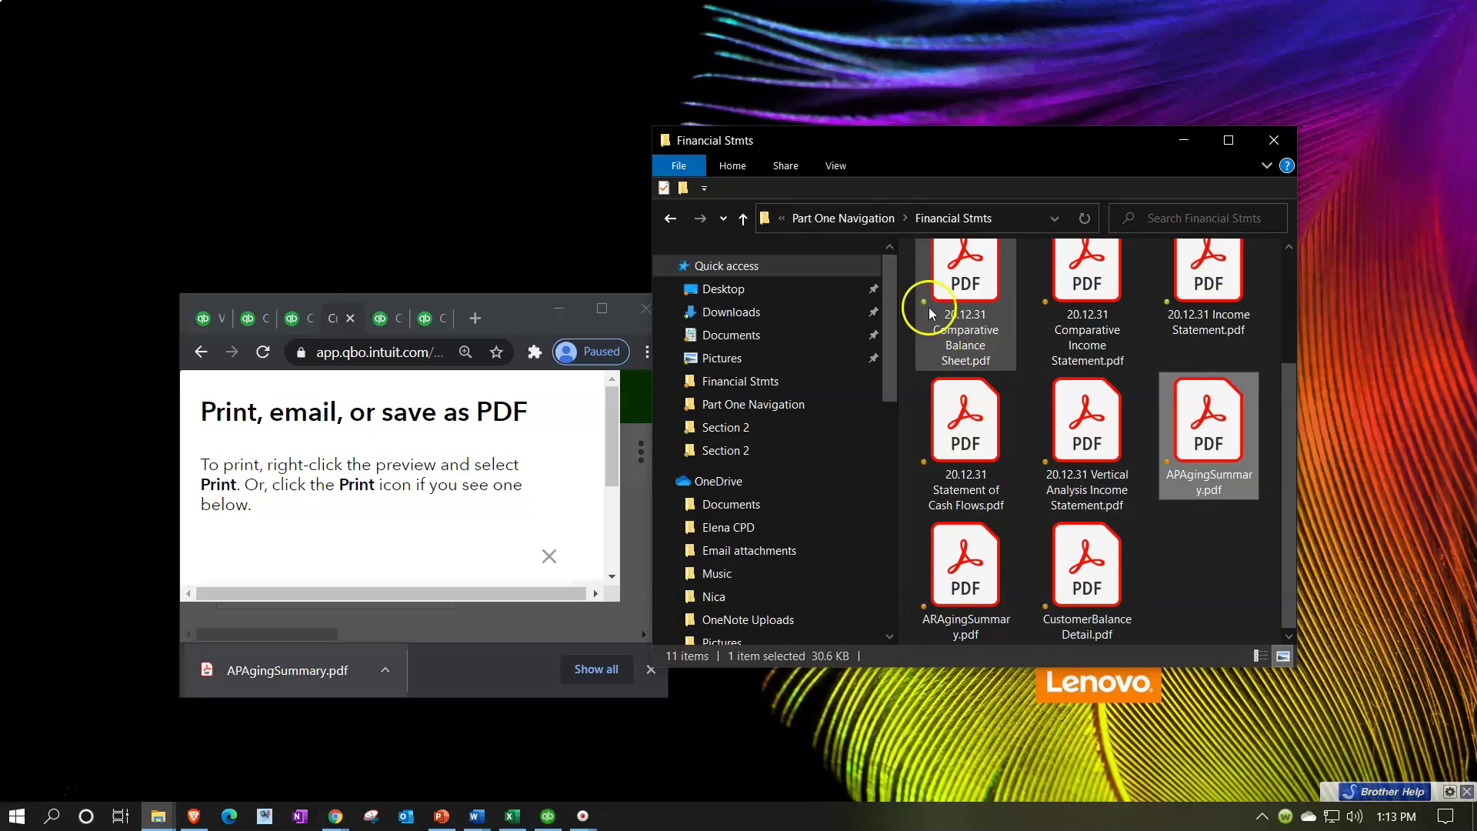
click(854, 223)
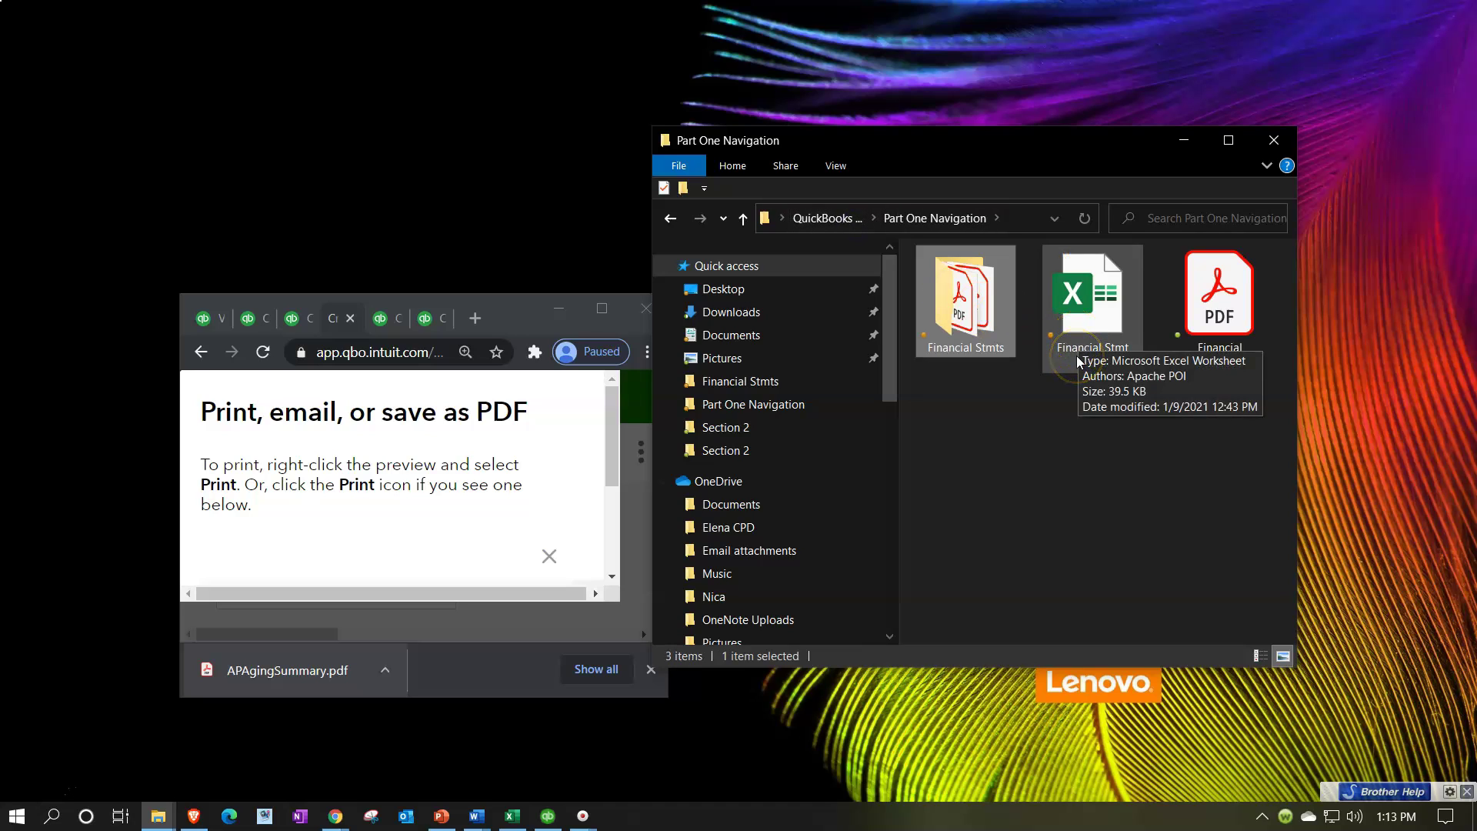
Switch to the Financial Stmt 1.xlsx workbook in Excel, add a blank sheet after Cust Bal Det and minimize the workbook
click(516, 818)
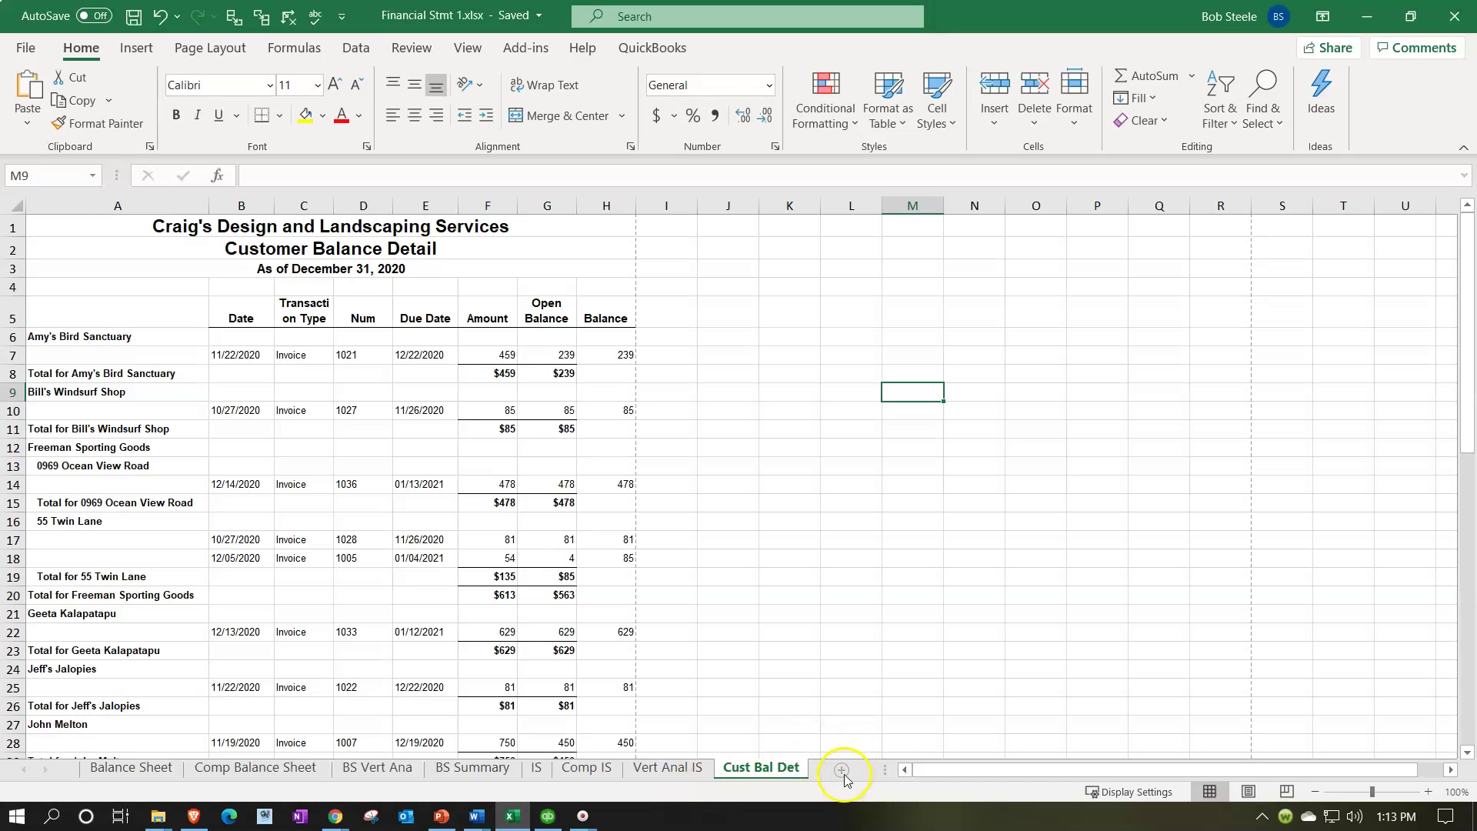
click(842, 770)
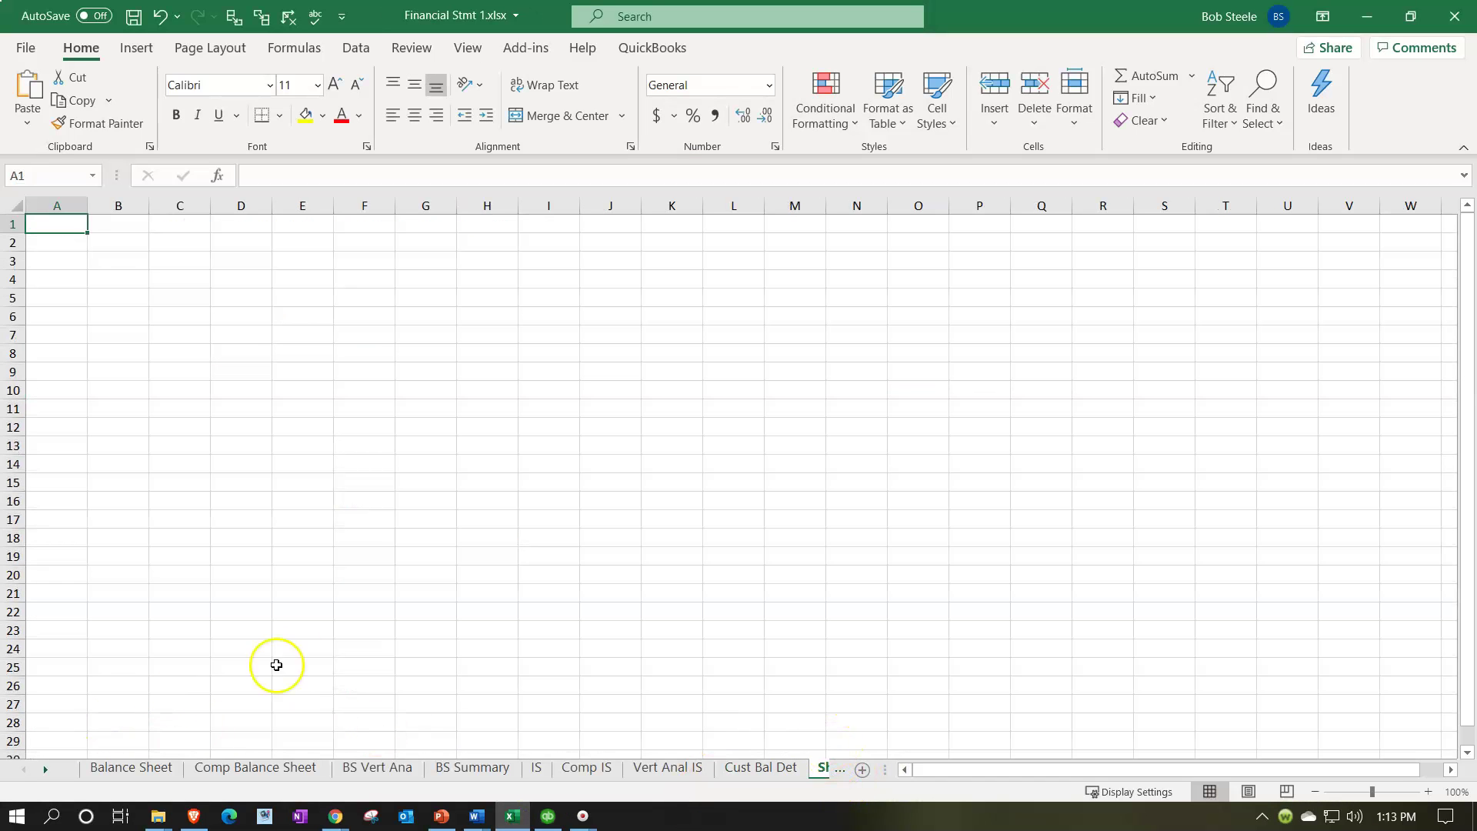
click(276, 665)
click(1374, 17)
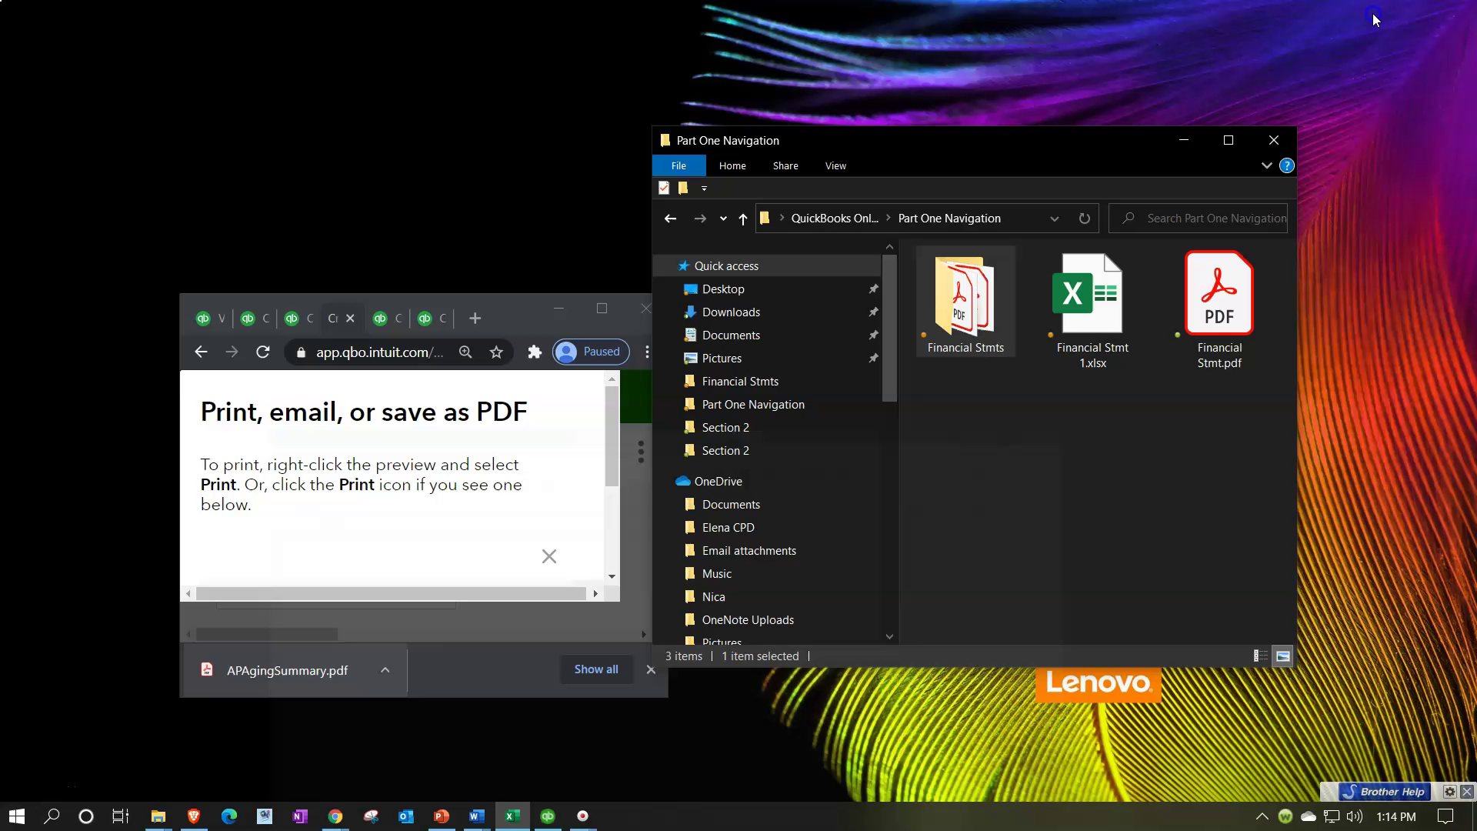
Export the A/P Aging Summary from QuickBooks Online to Excel and open the downloaded workbook for editing
click(602, 309)
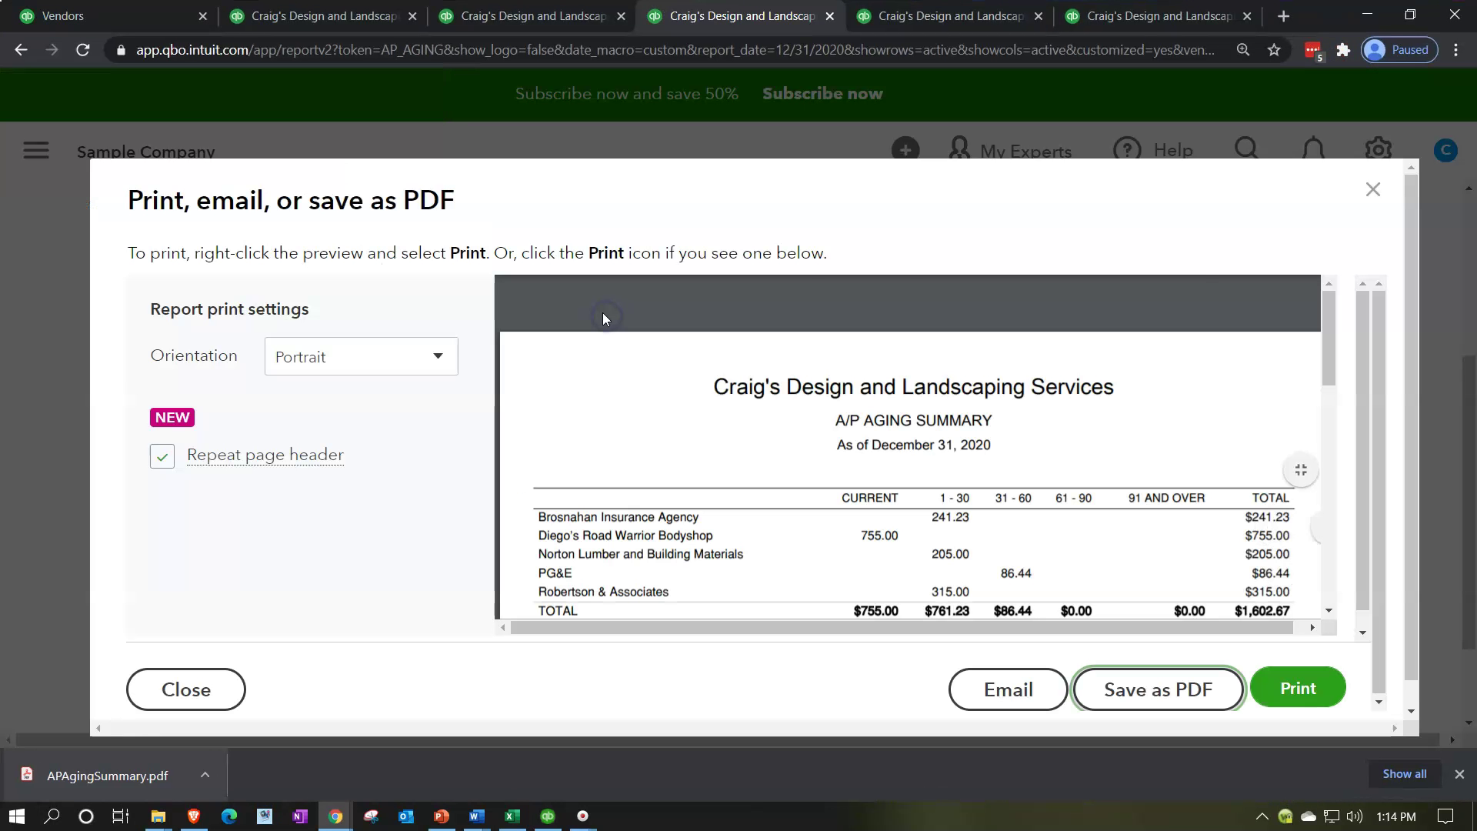
click(1372, 190)
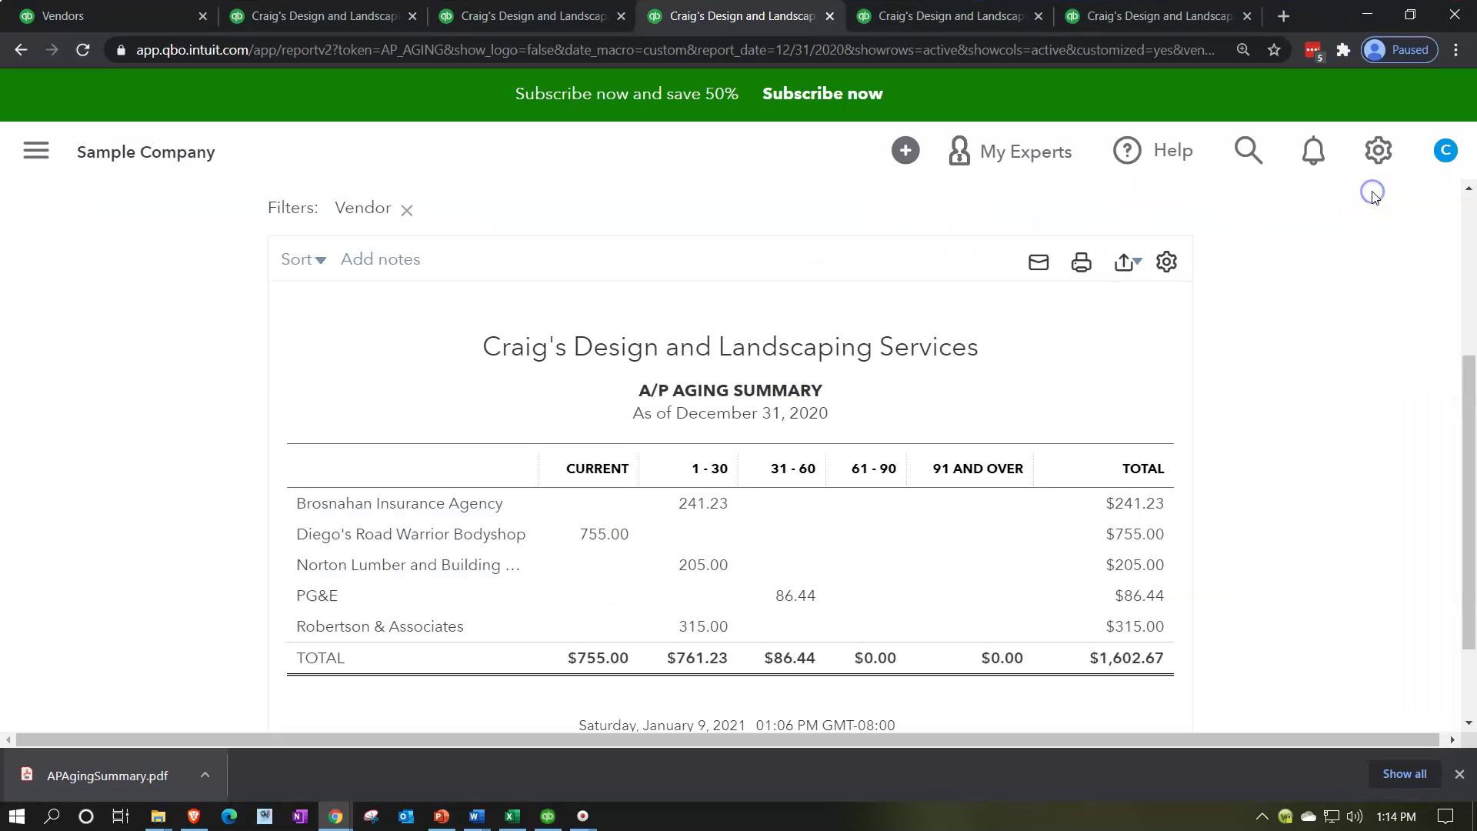
click(1134, 264)
click(1017, 305)
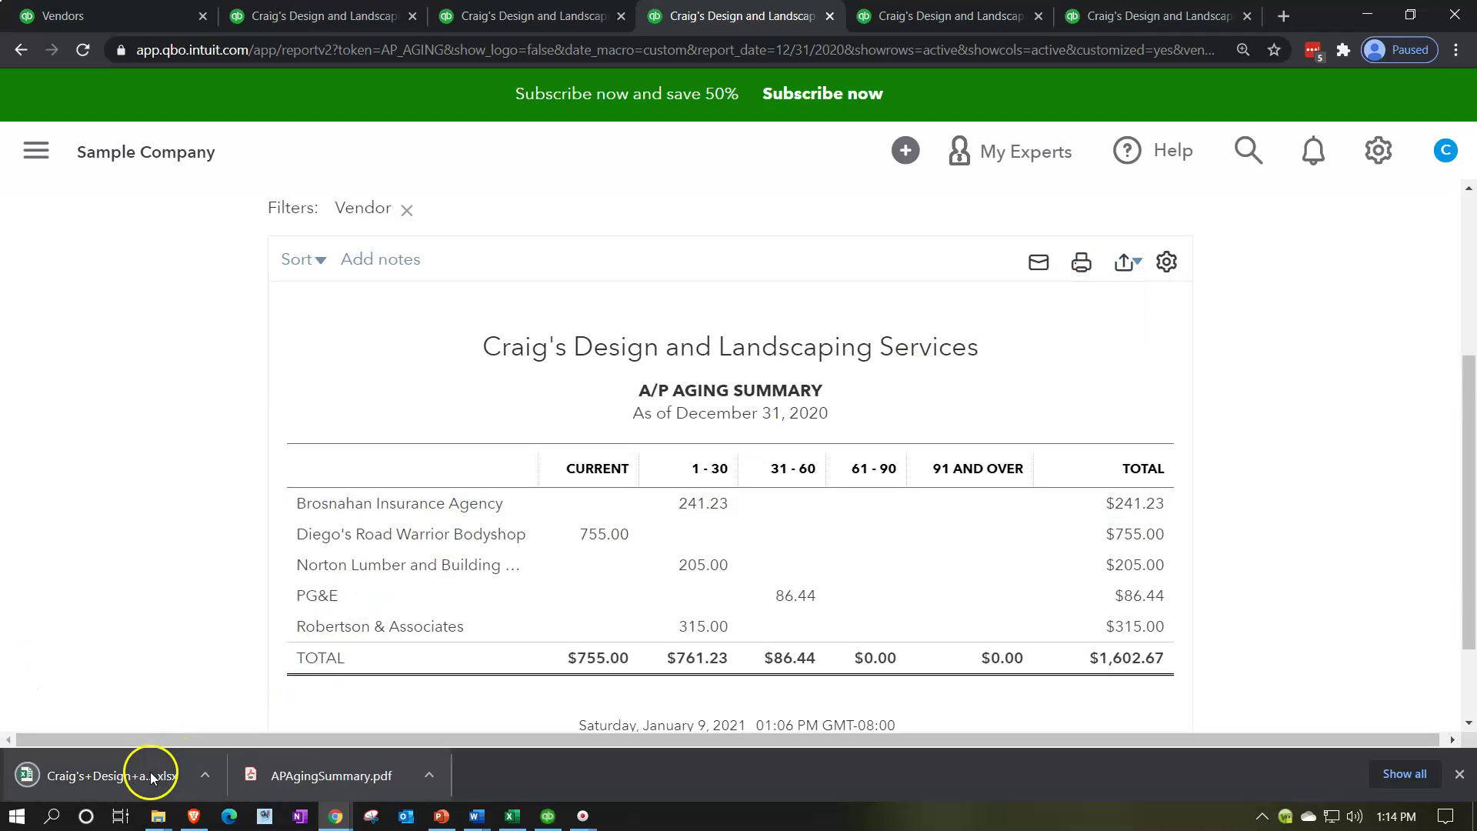
click(150, 772)
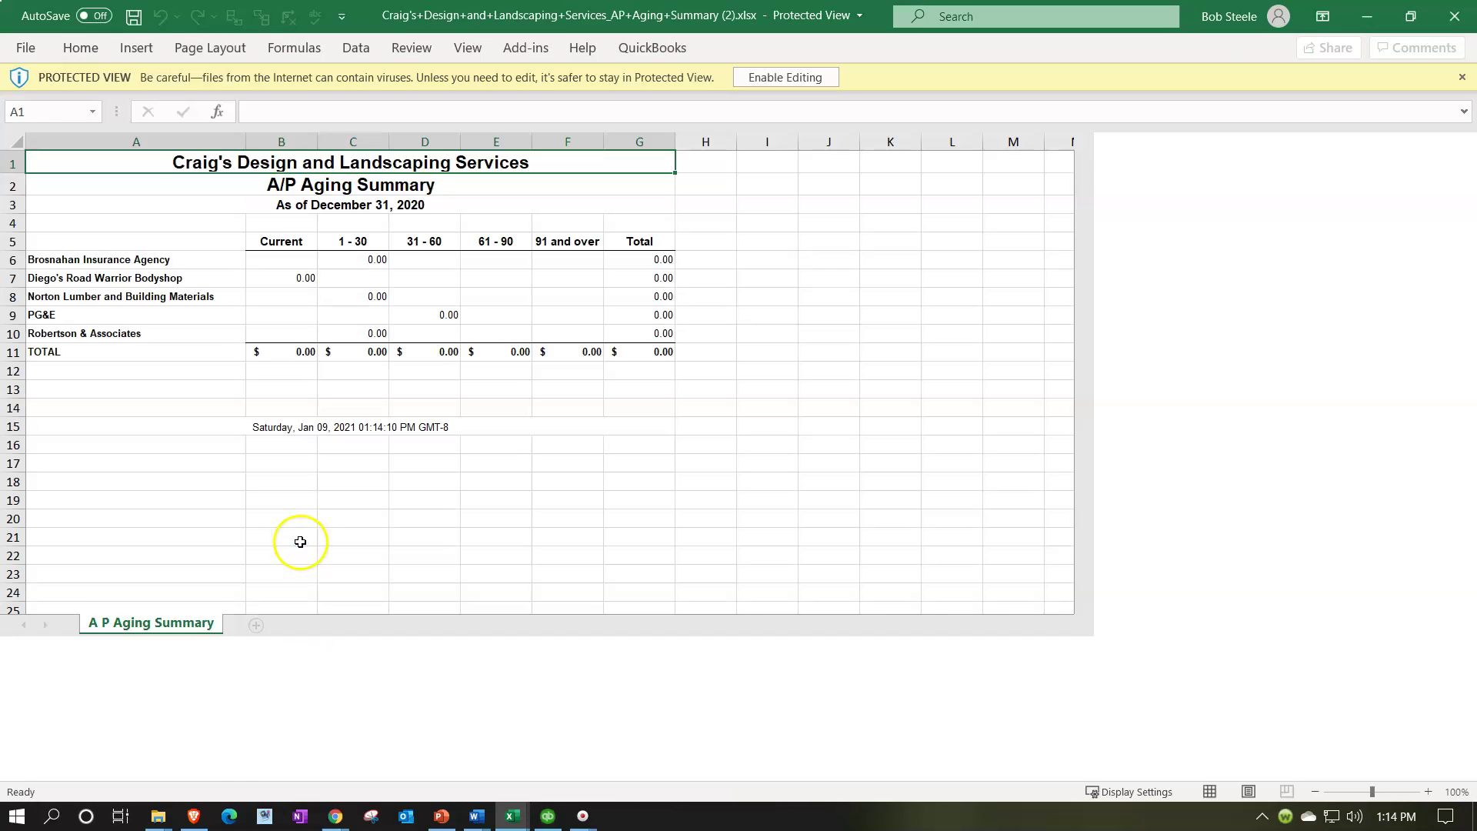
click(764, 74)
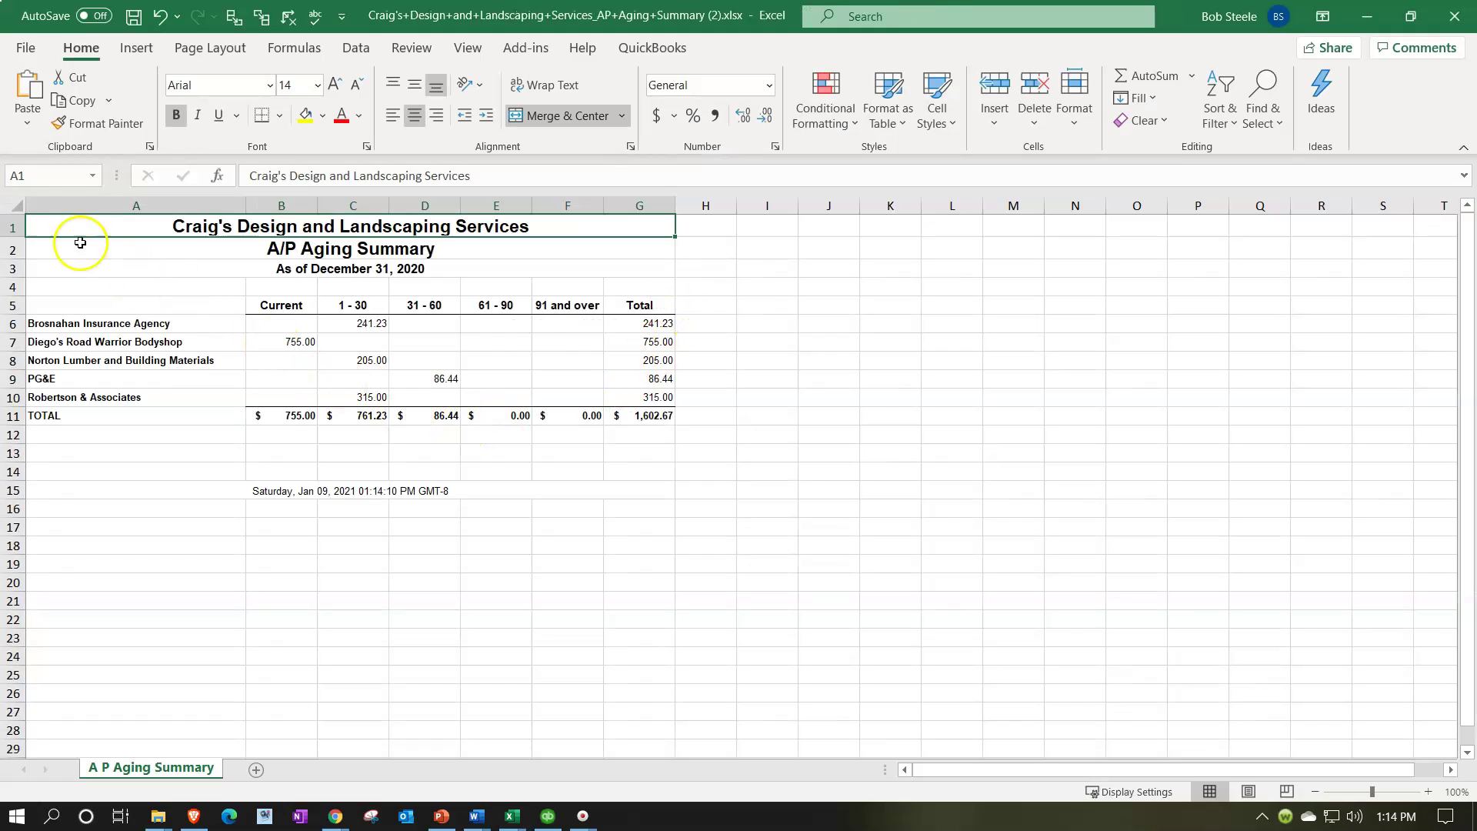
Copy the entire A/P Aging Summary sheet and paste it at cell A1 of the blank sheet in Financial Stmt 1.xlsx
click(13, 206)
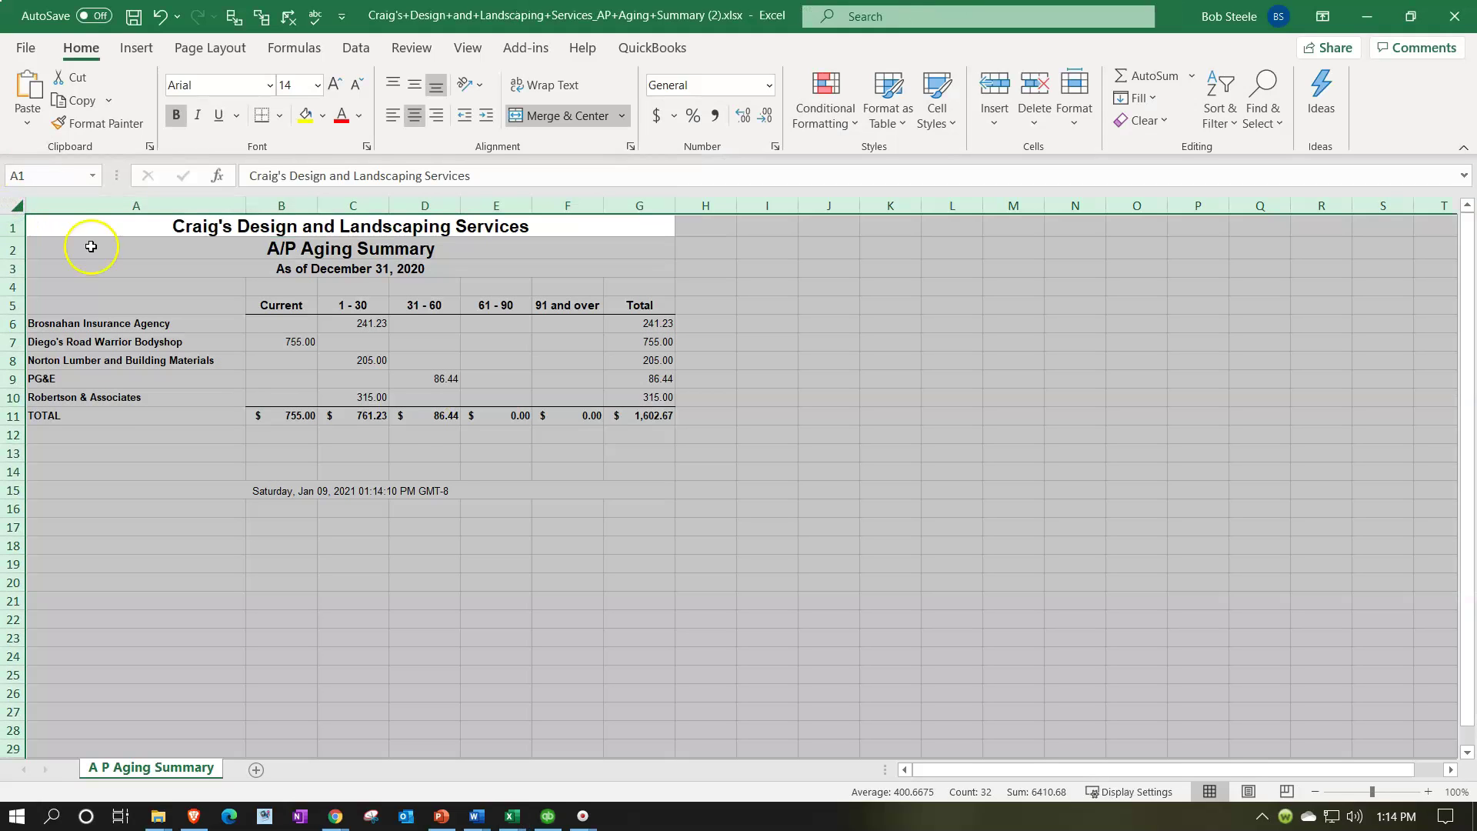
right_click(619, 578)
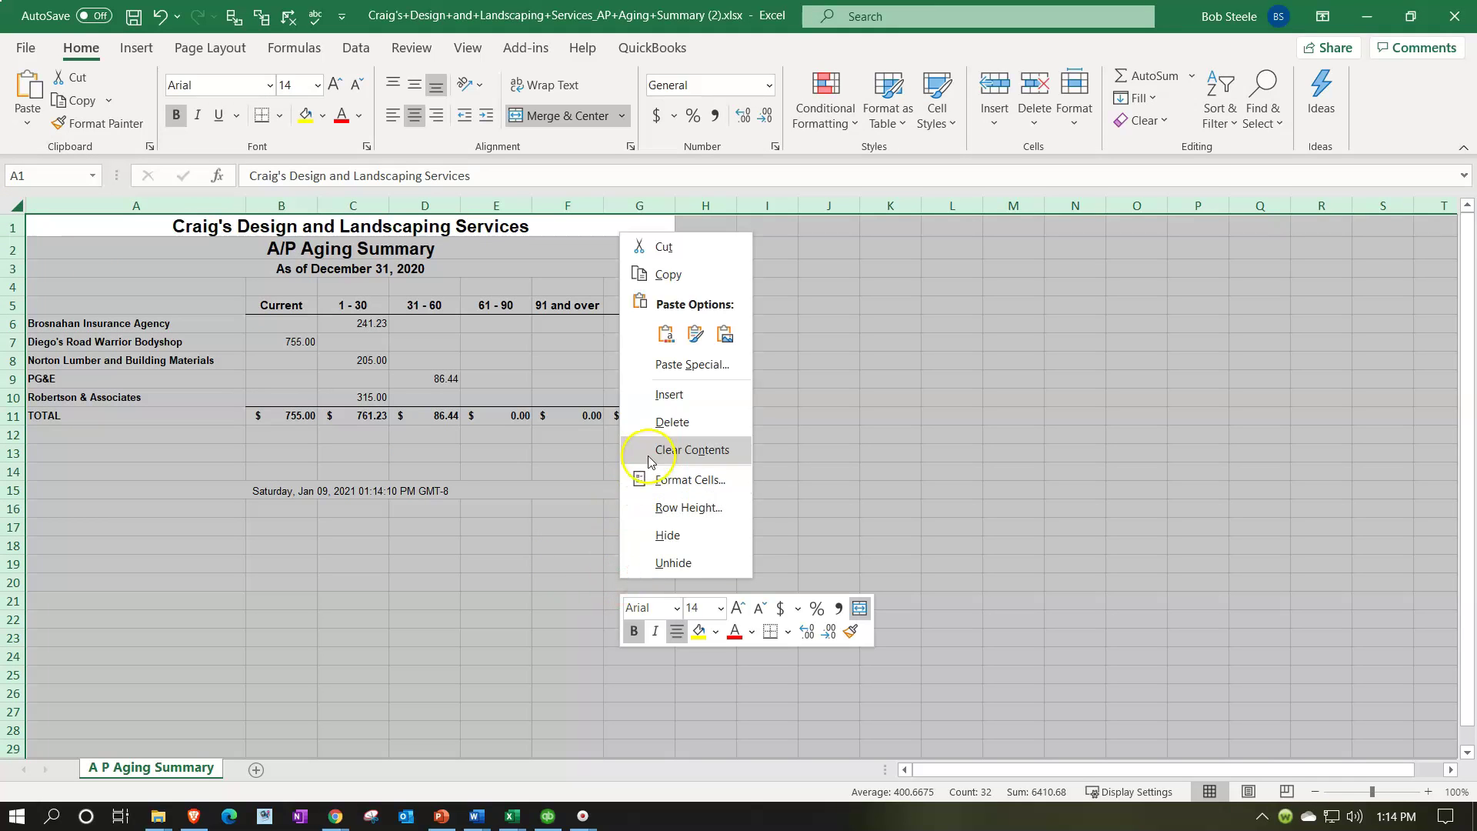
click(667, 276)
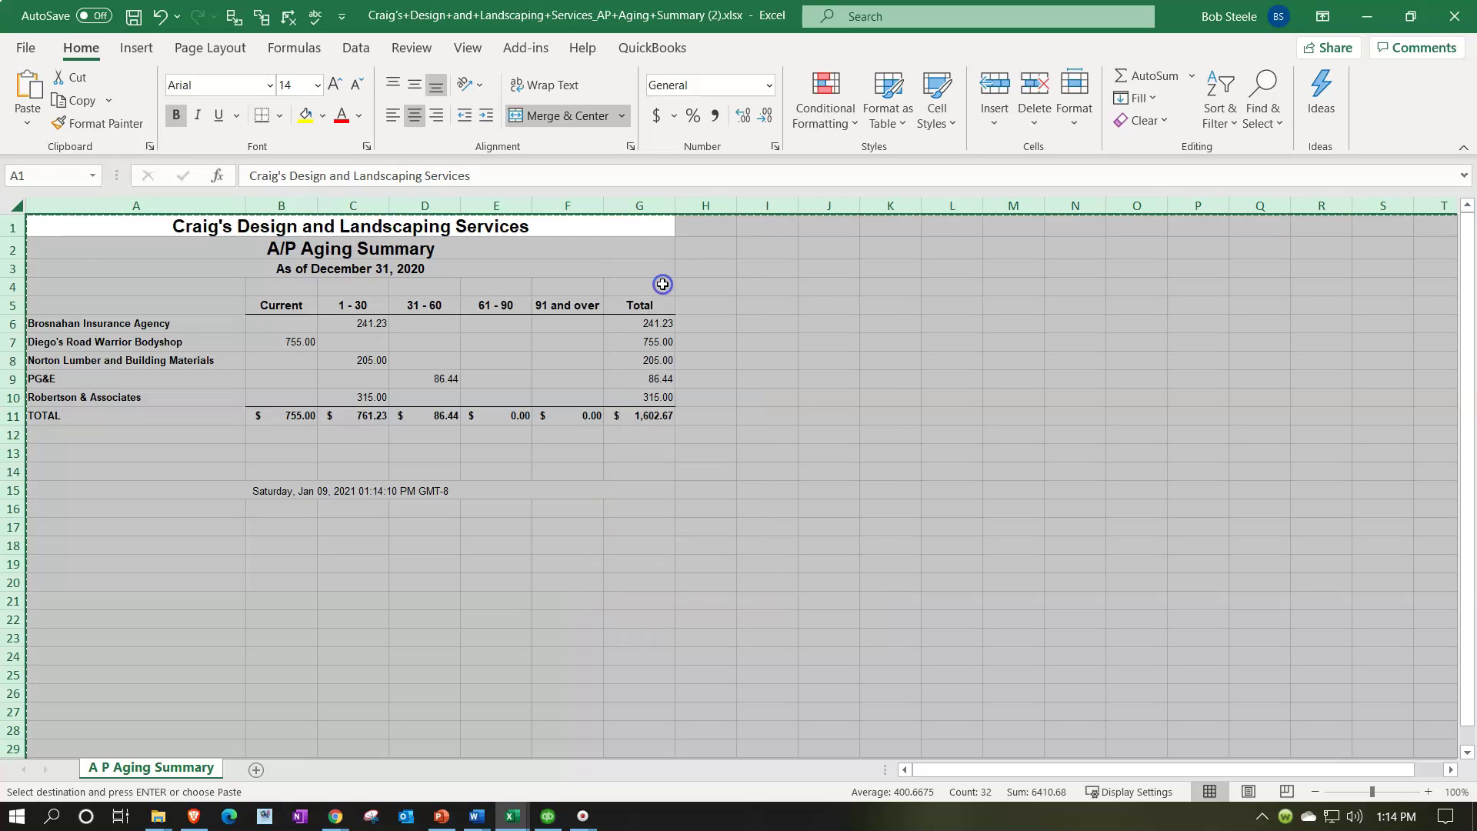
click(1372, 22)
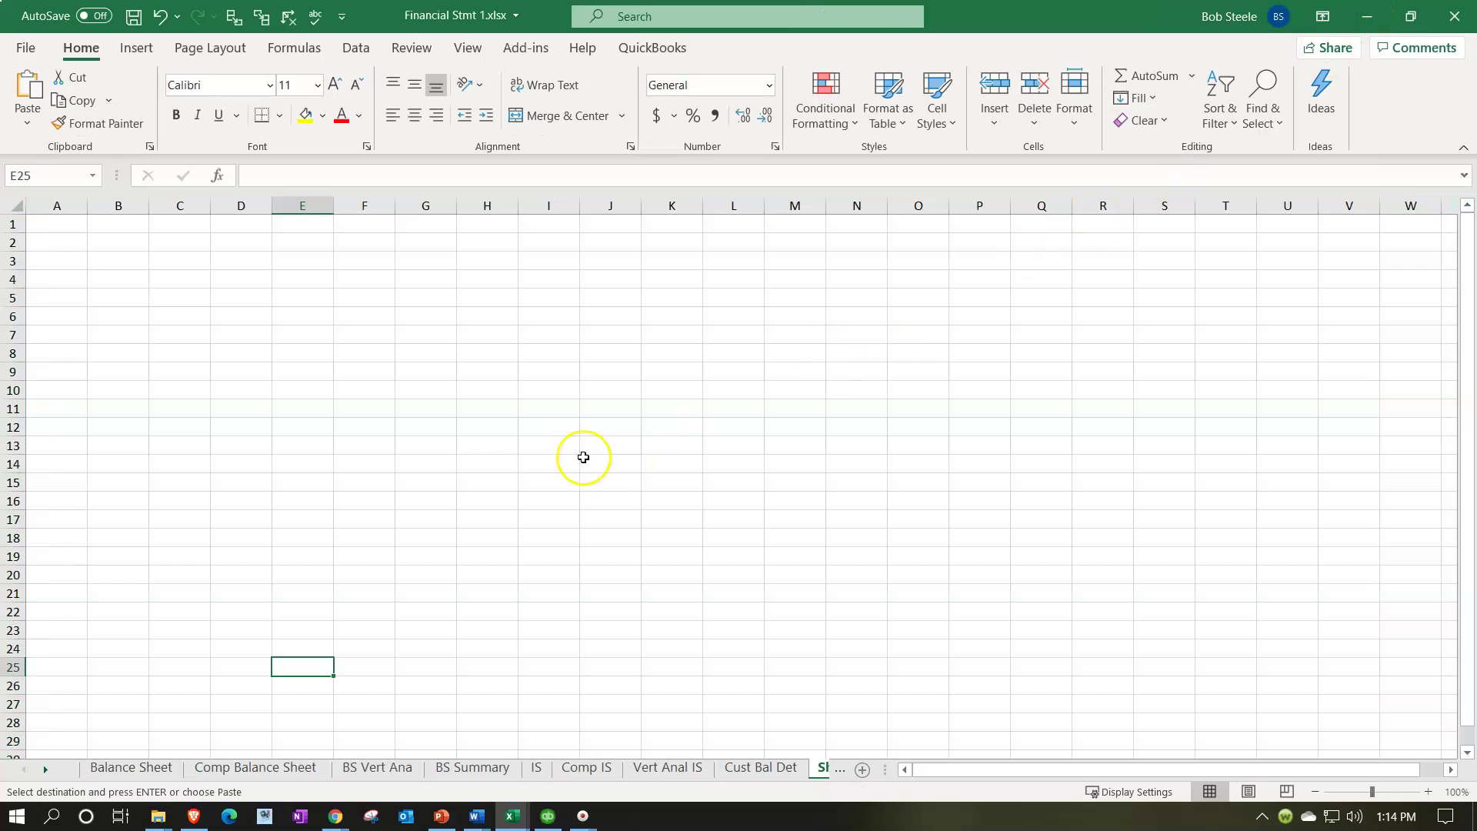
click(68, 226)
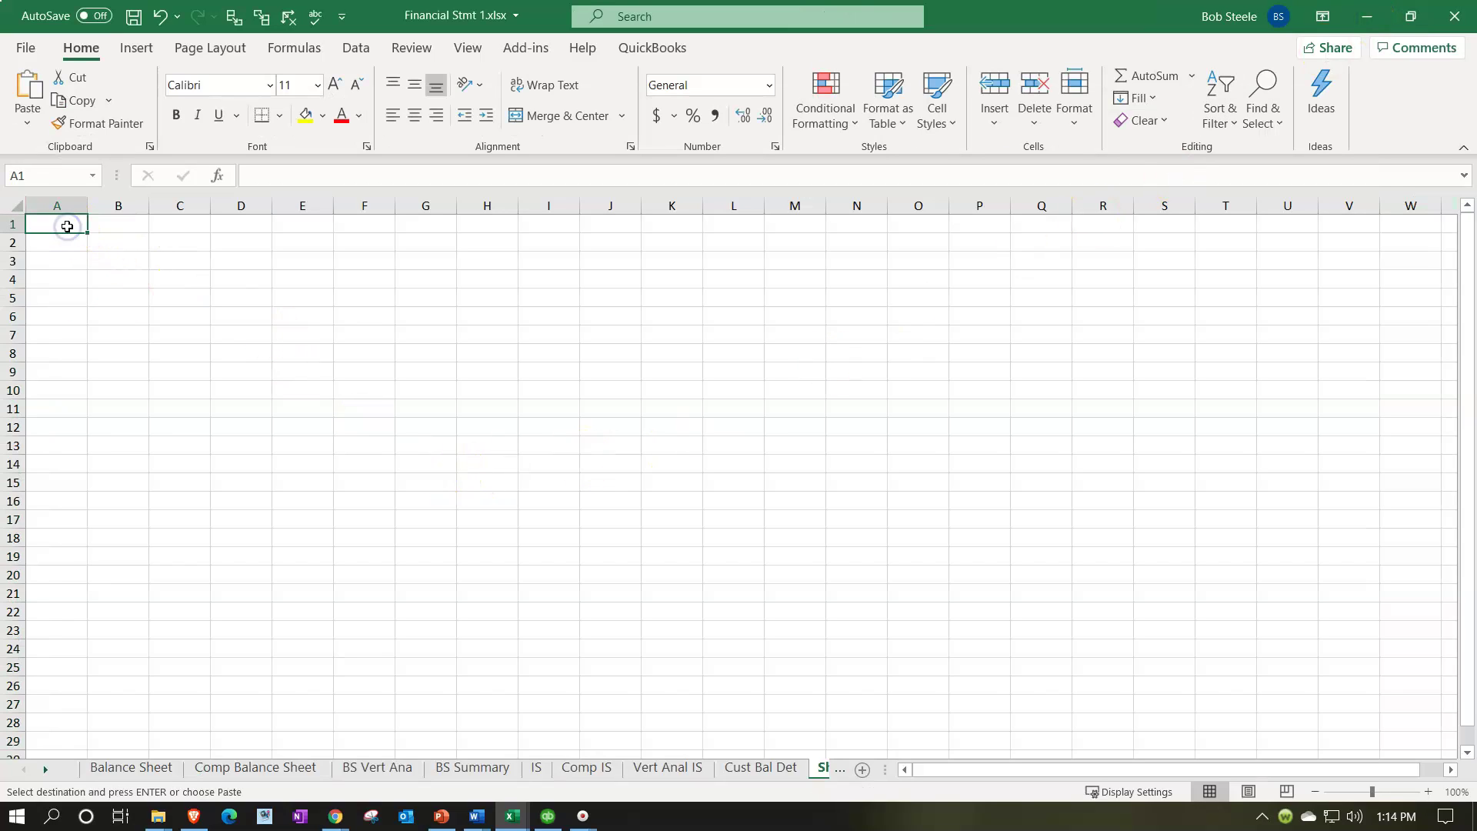
right_click(68, 226)
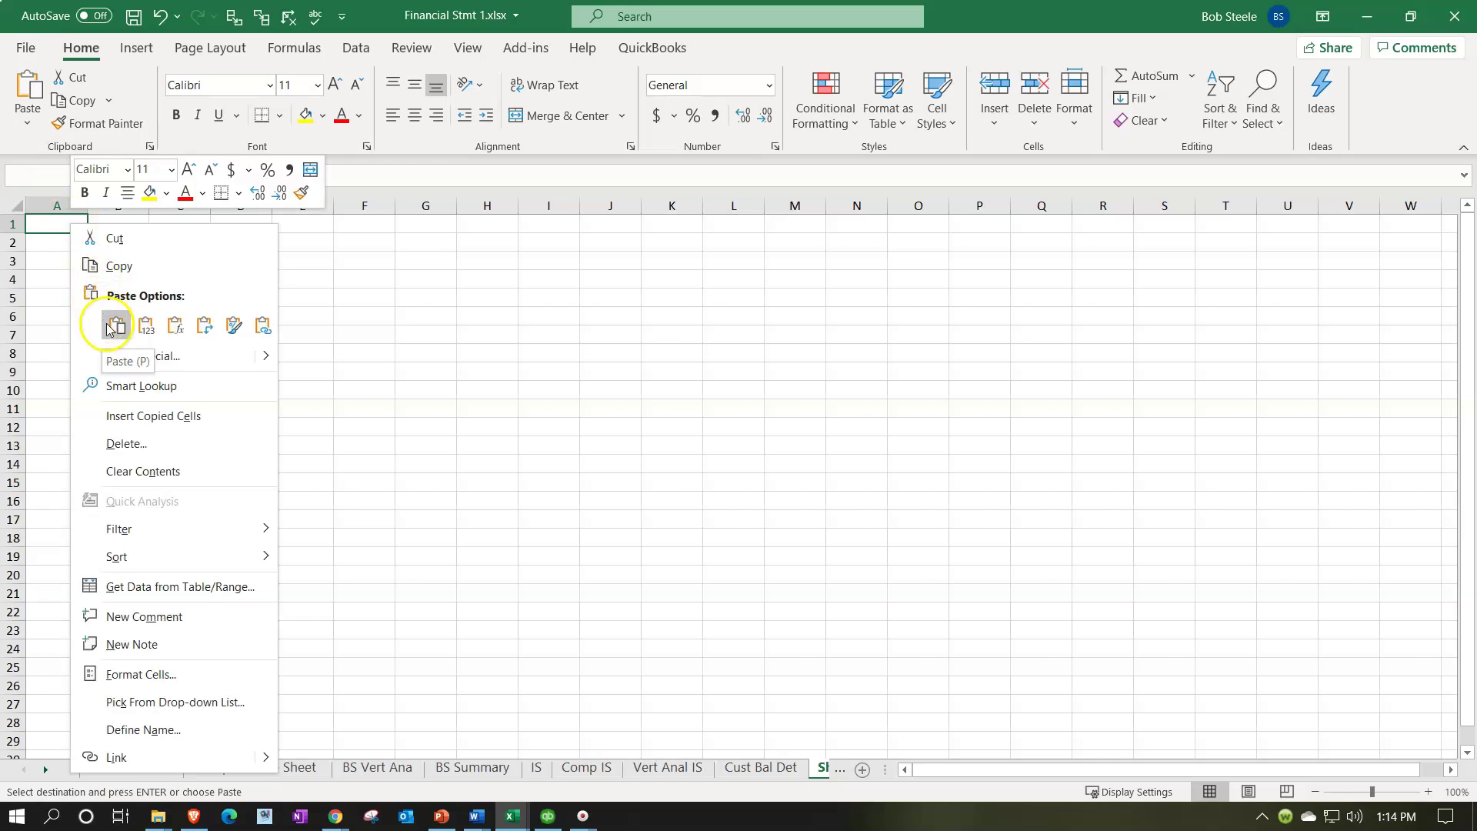
click(115, 325)
Rename the sheet holding the pasted A/P Aging Summary as AP Aging
click(45, 766)
click(714, 692)
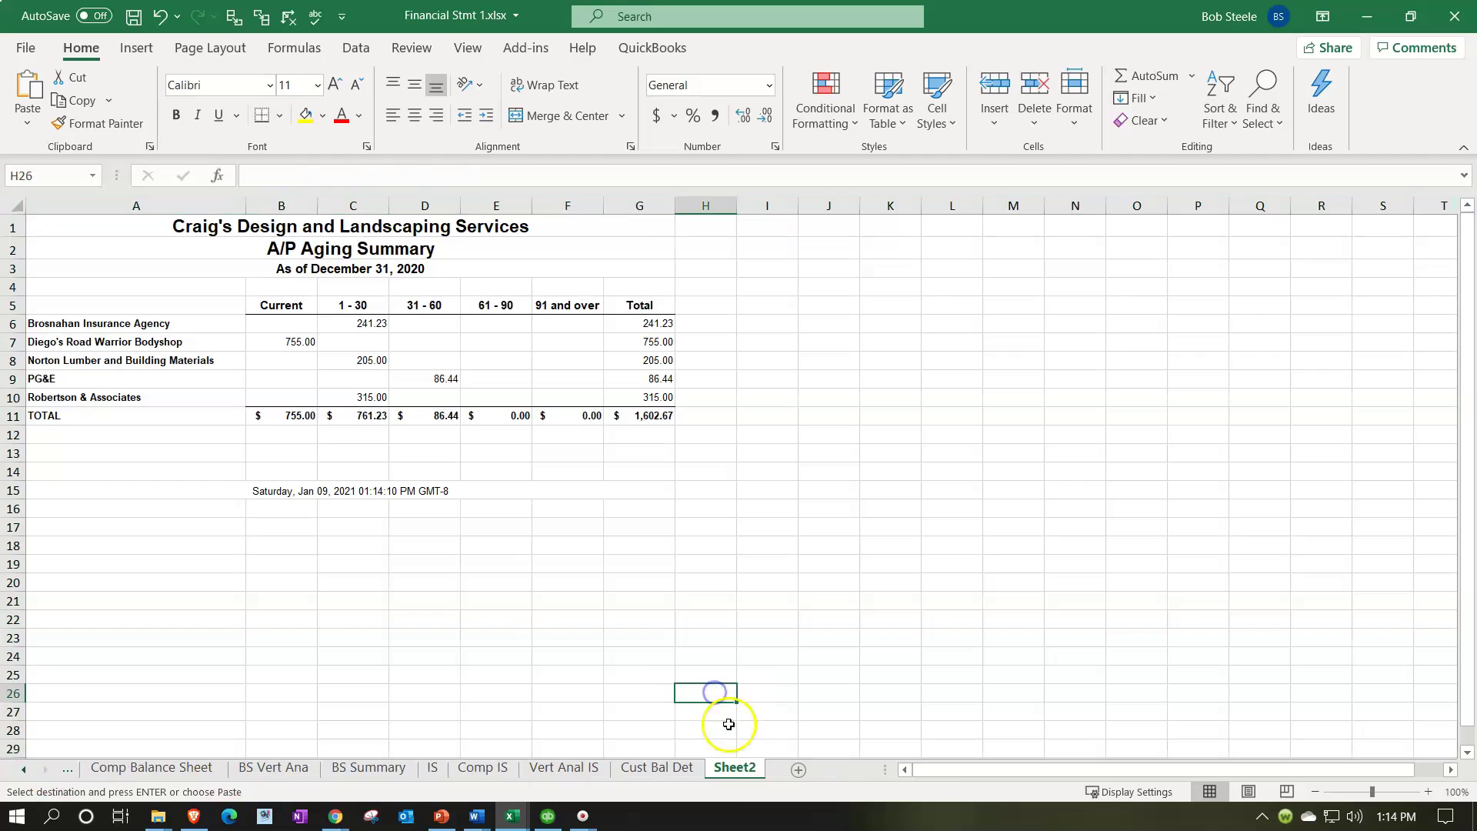
double_click(737, 768)
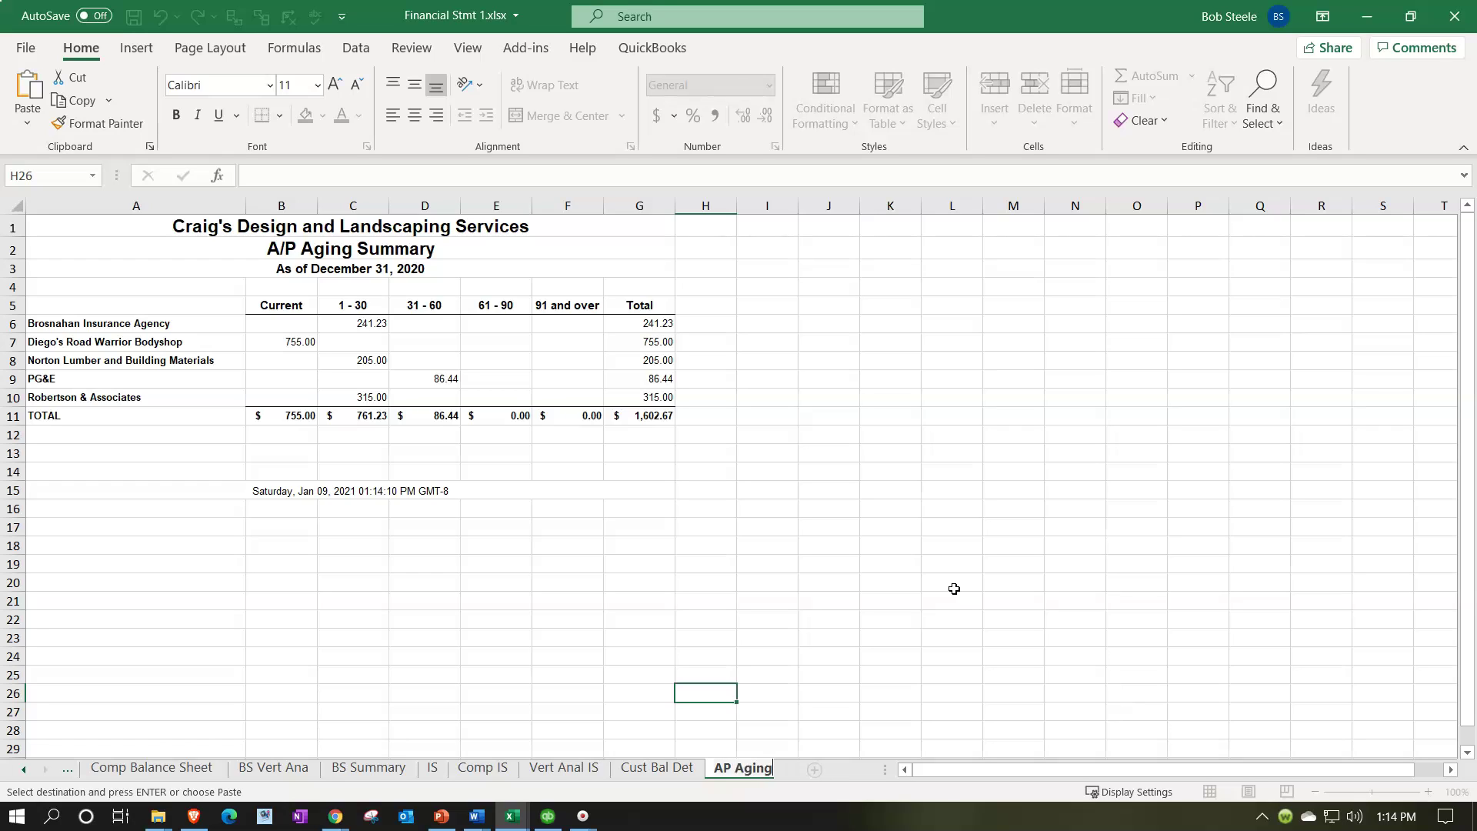
text(AP Aging)
click(953, 588)
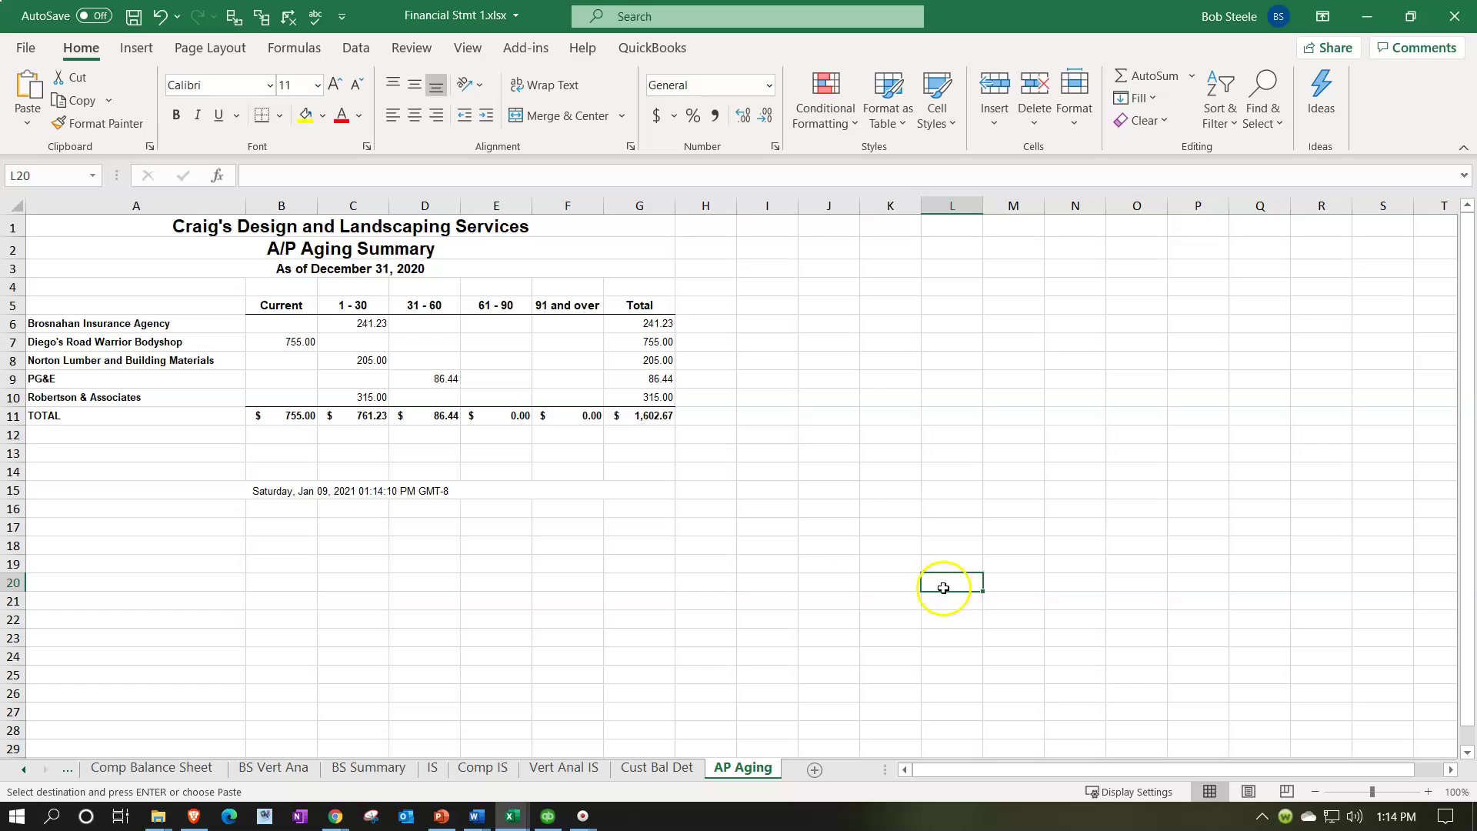
Show the page breaks on the AP Aging sheet and narrow column A so the report fits one page wide
click(1249, 793)
click(1212, 794)
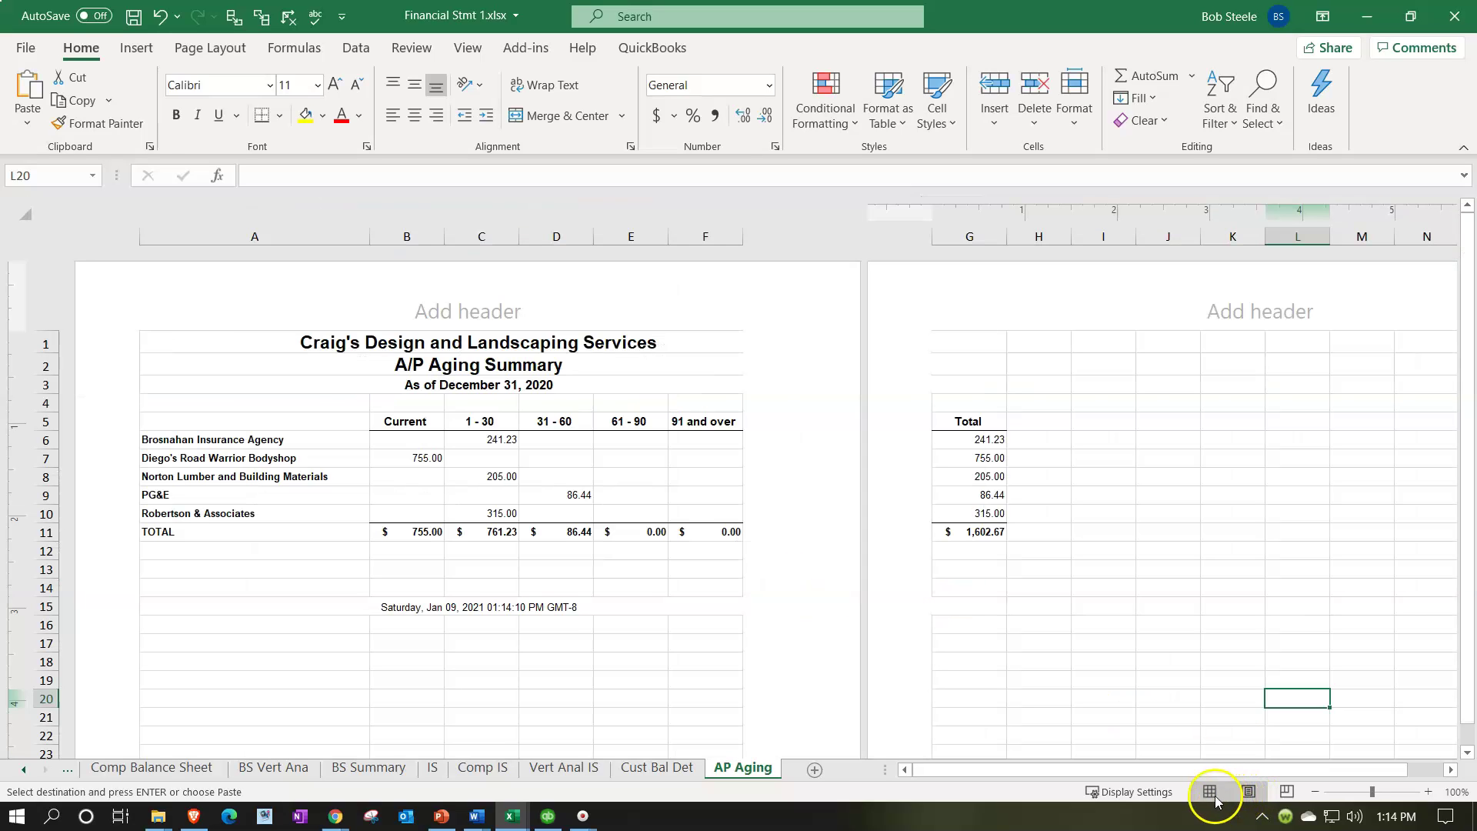
click(477, 540)
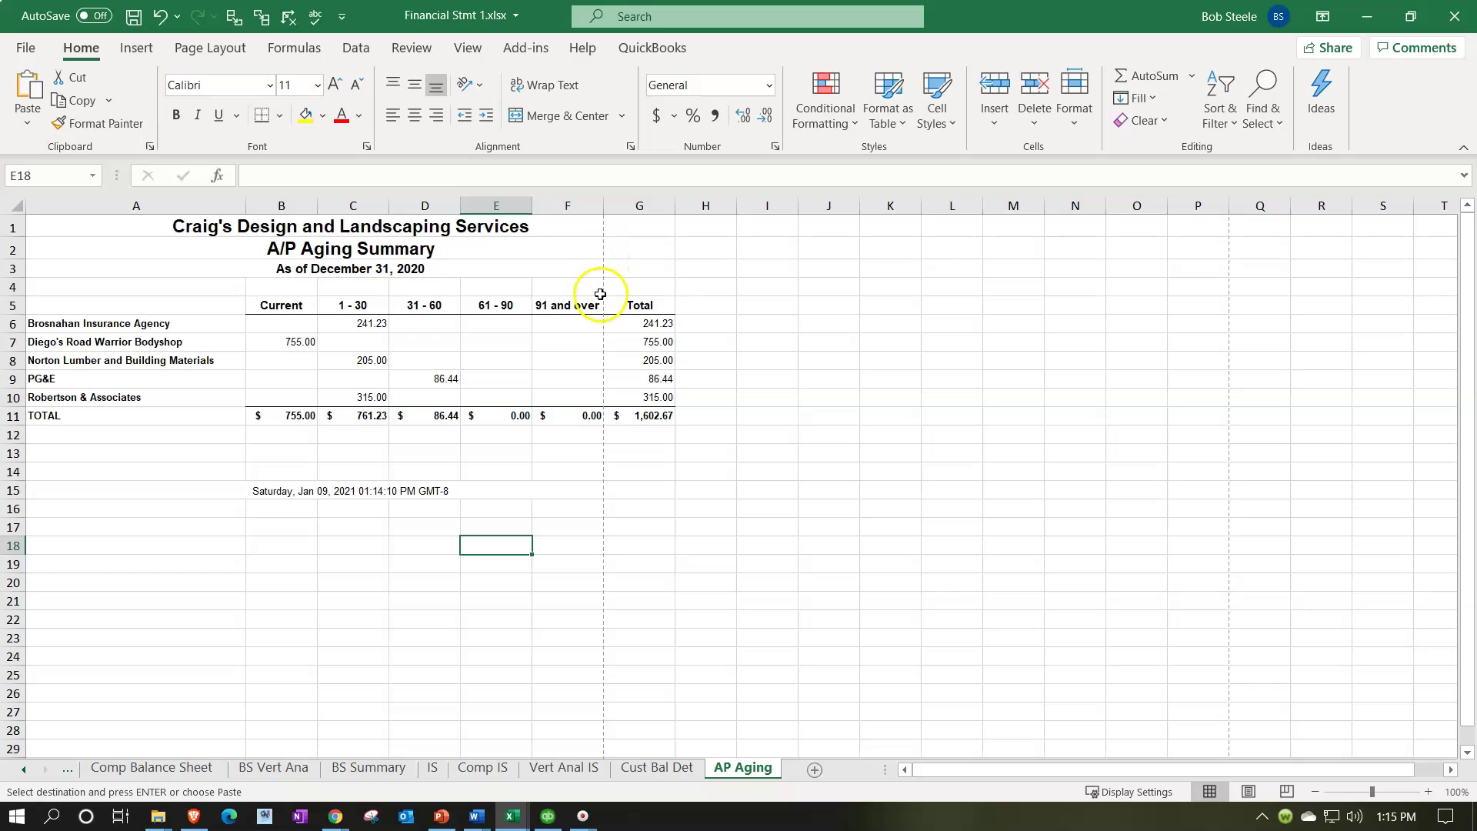
drag(244, 199, 218, 206)
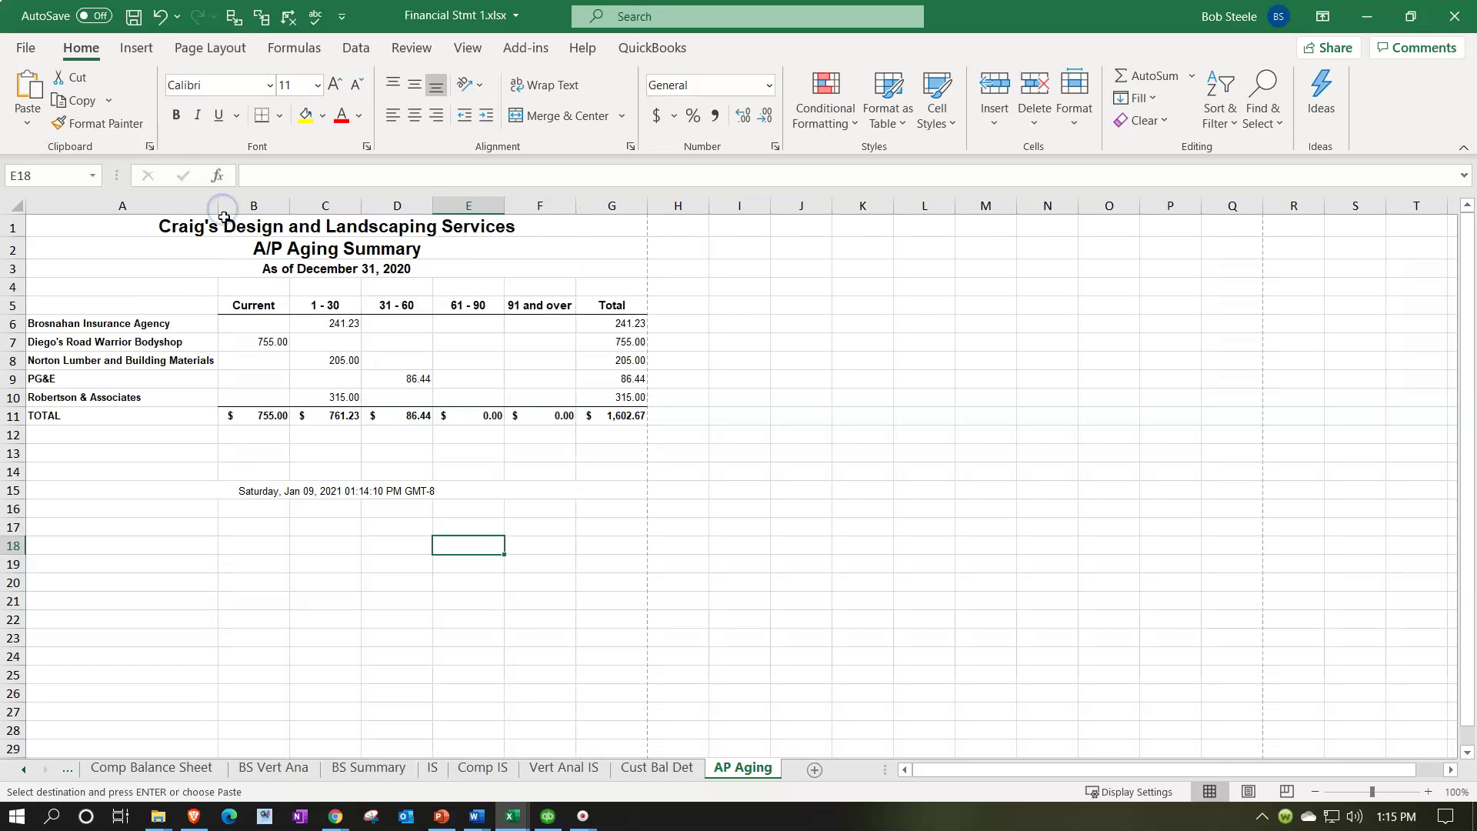
click(240, 205)
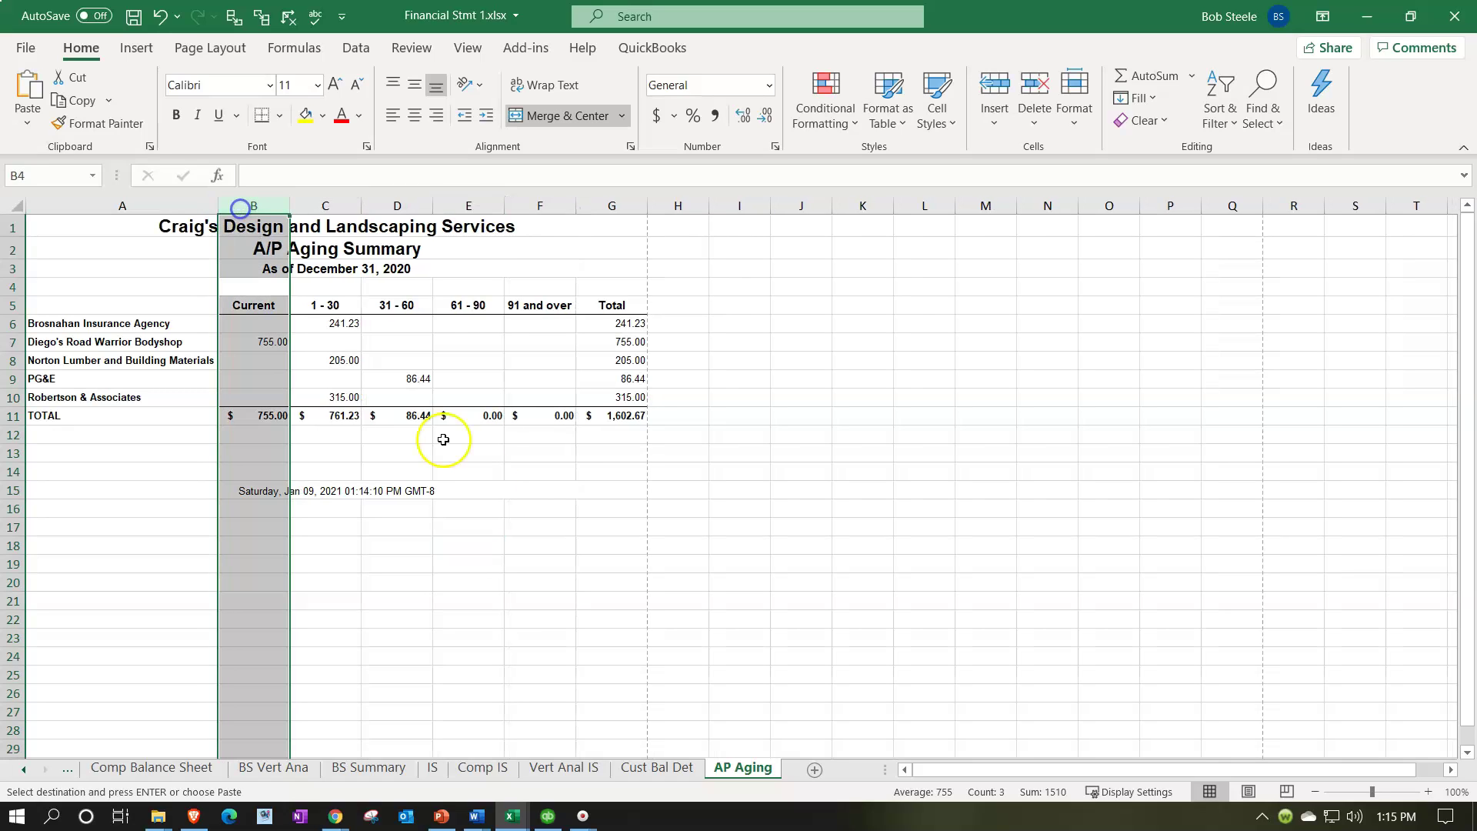
click(521, 508)
Delete the date and time stamp in row 15 of the AP Aging sheet and save the workbook
click(259, 489)
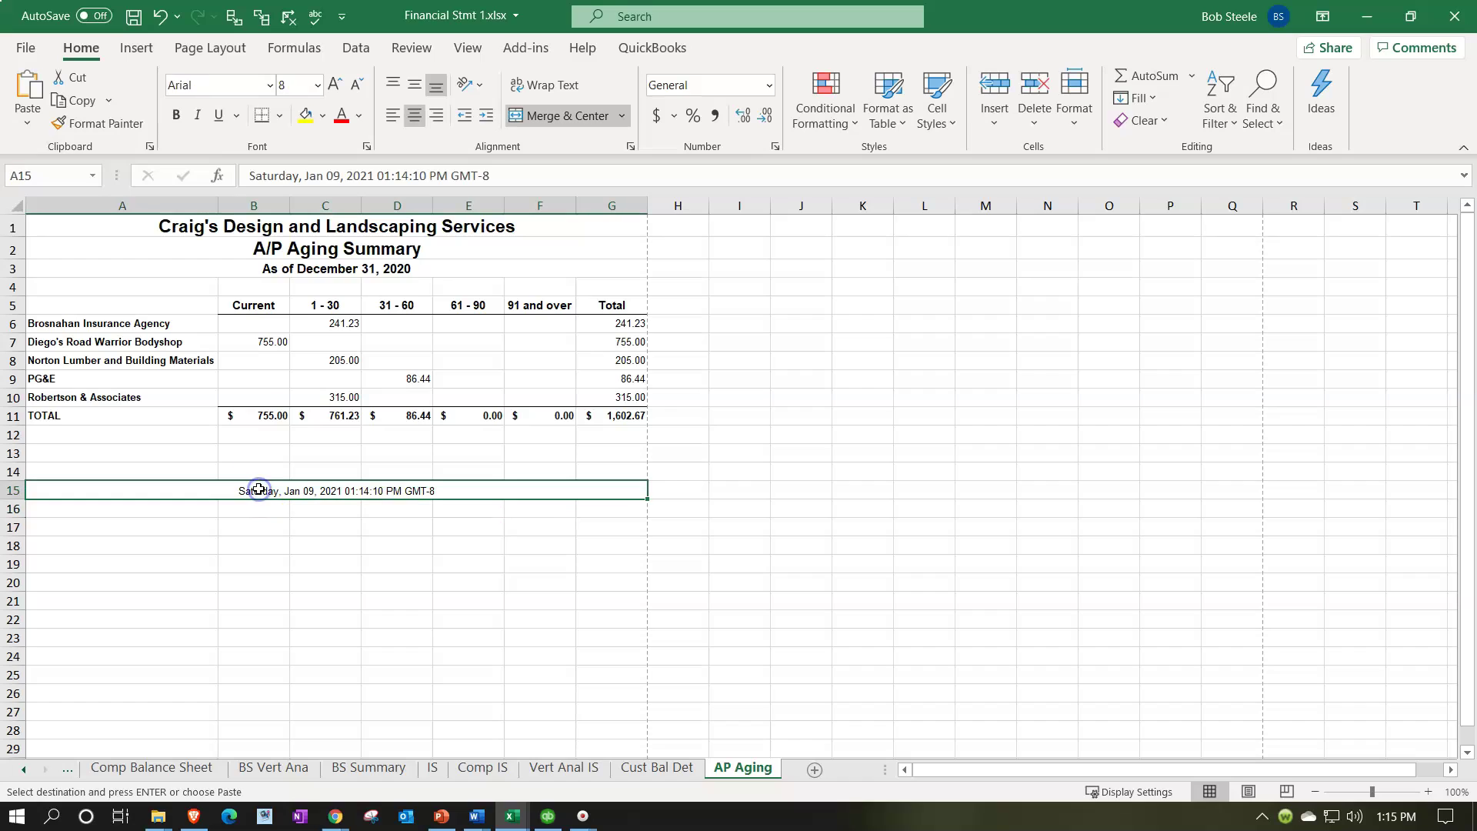
key(Escape)
key(Delete)
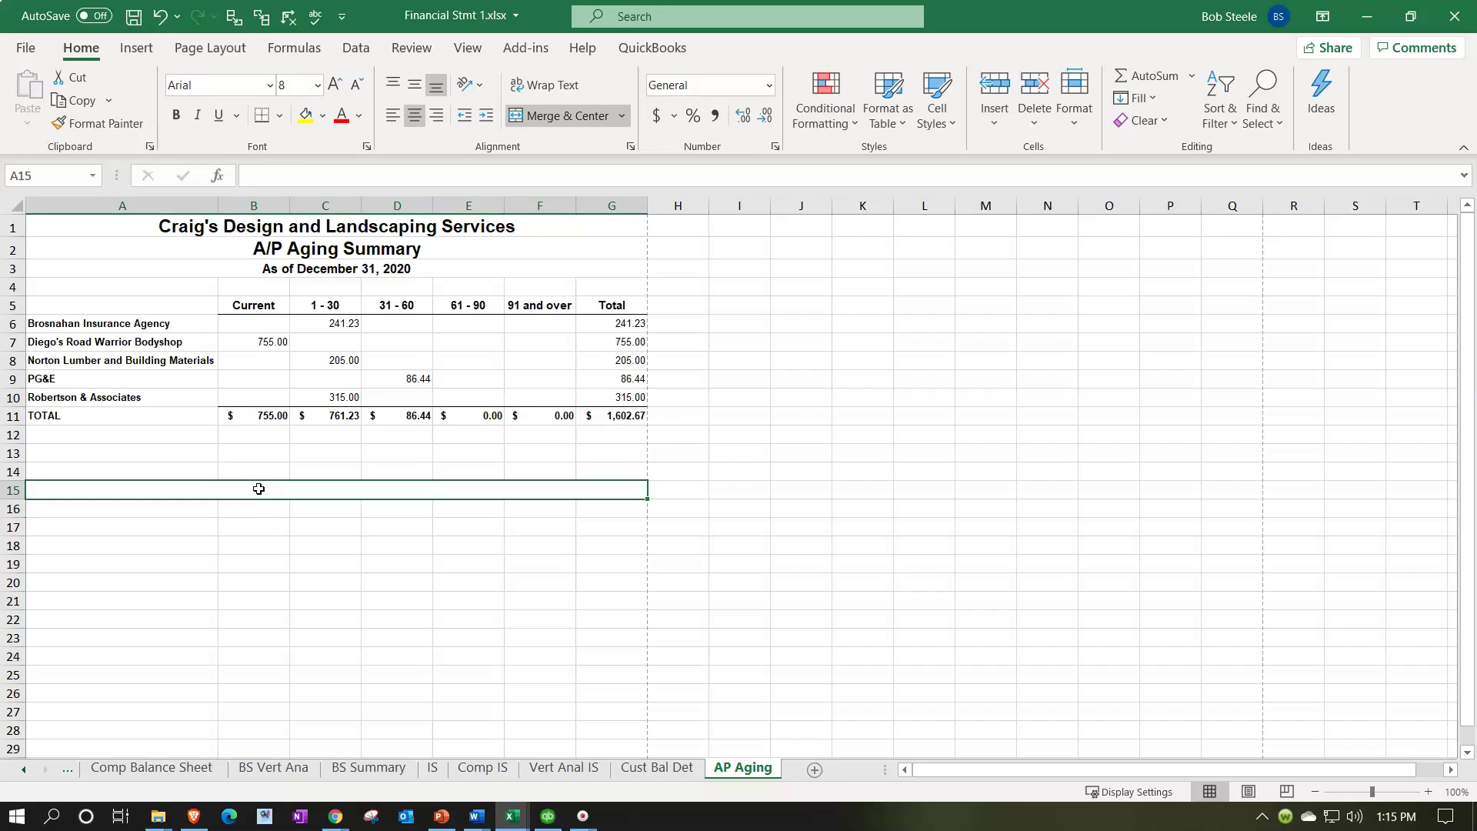
click(133, 16)
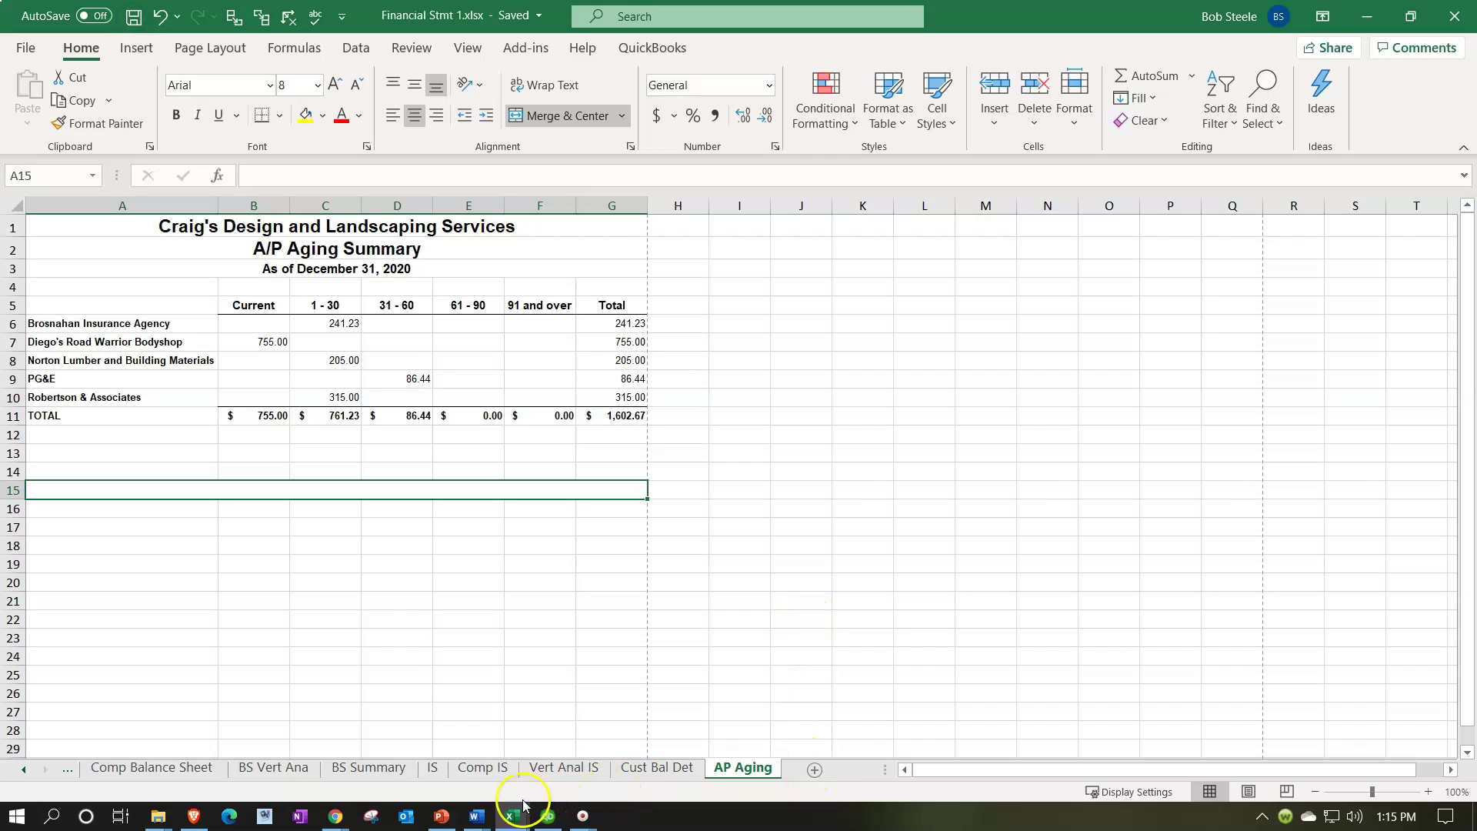
Switch to the Vendor Balance Detail report in the browser, export it to PDF in portrait orientation and save the file
click(546, 815)
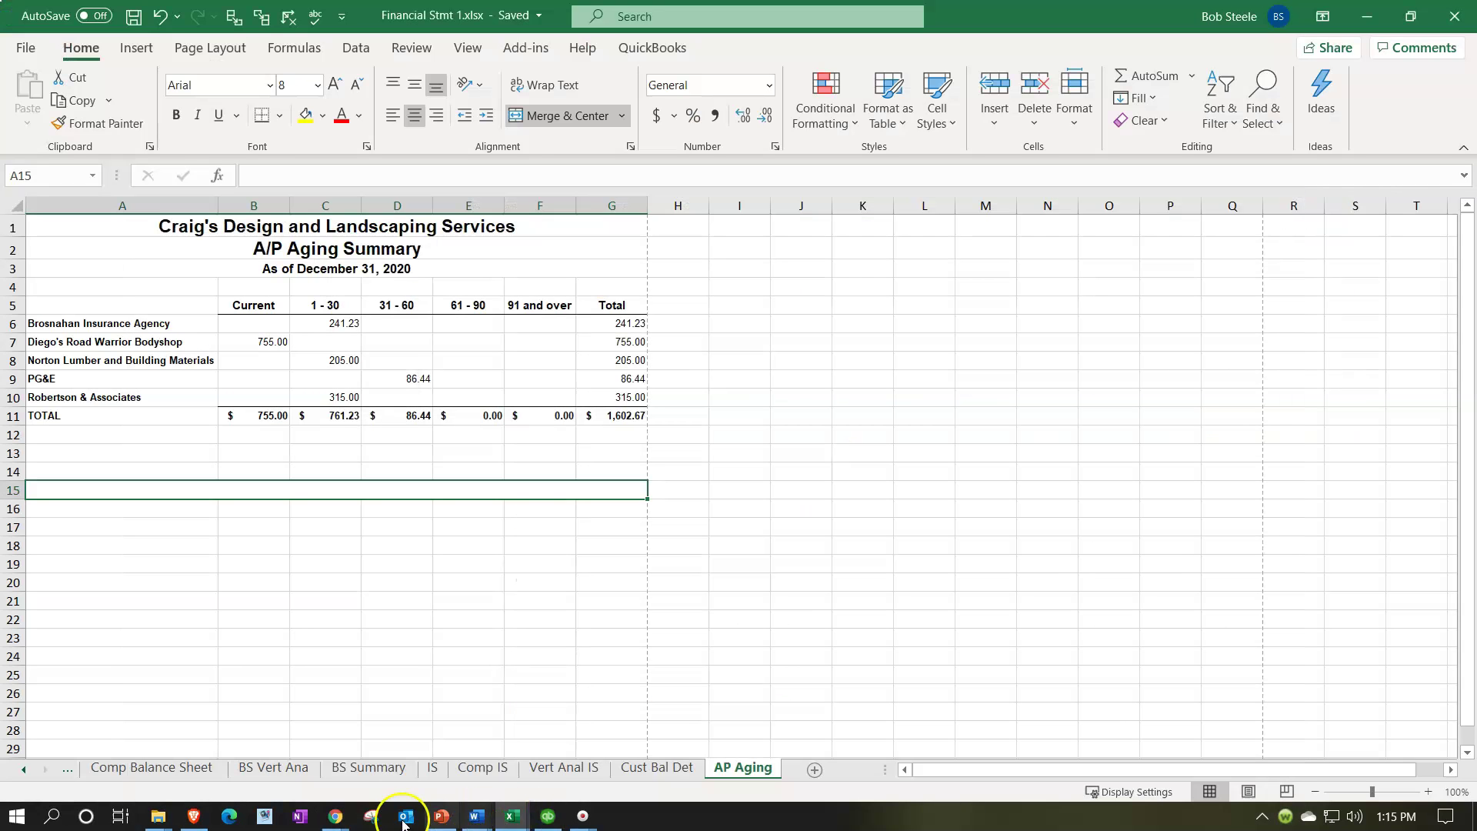
click(333, 816)
click(388, 746)
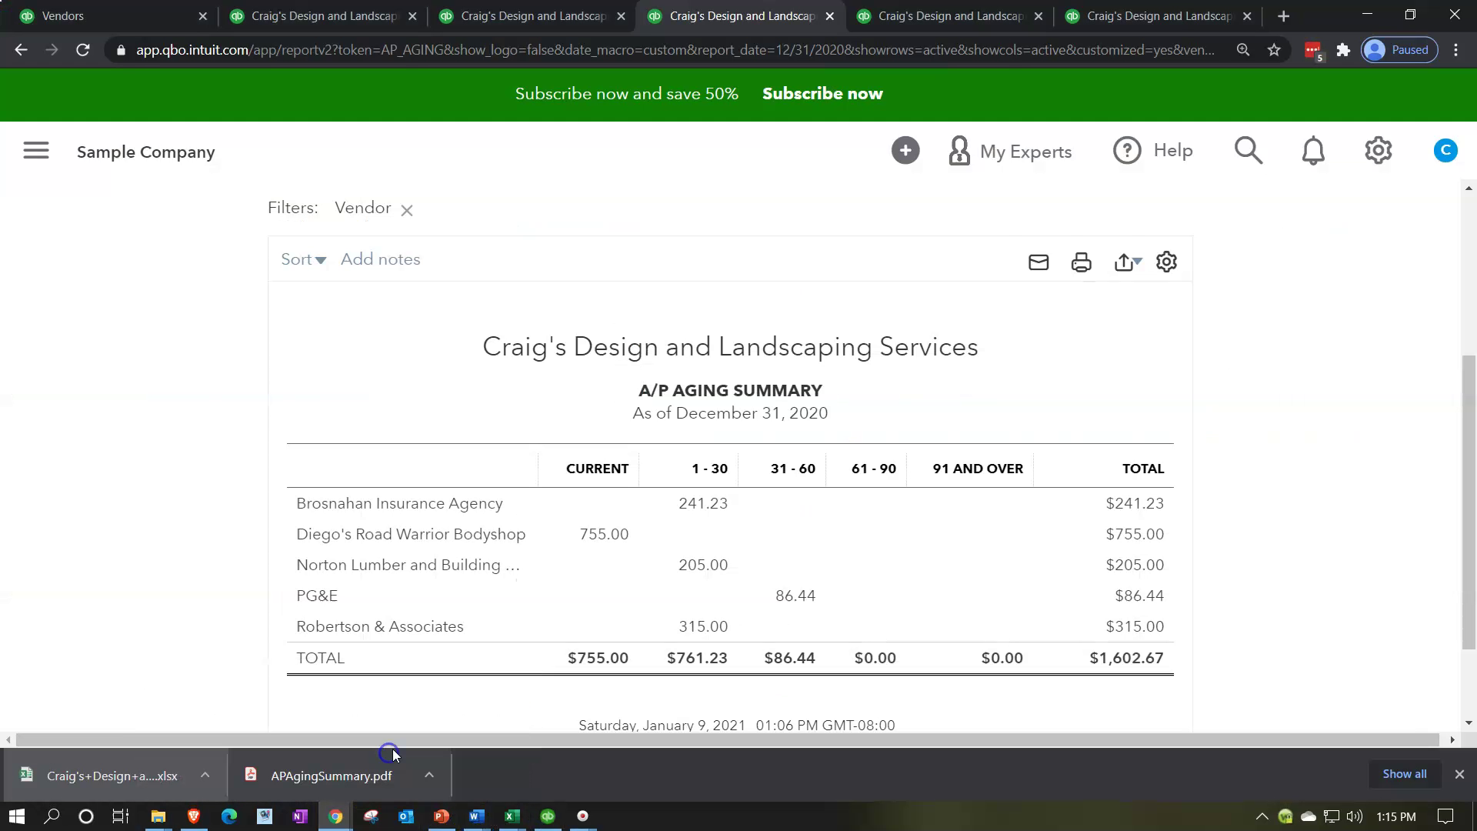
click(332, 17)
scroll(764, 396, up, 5)
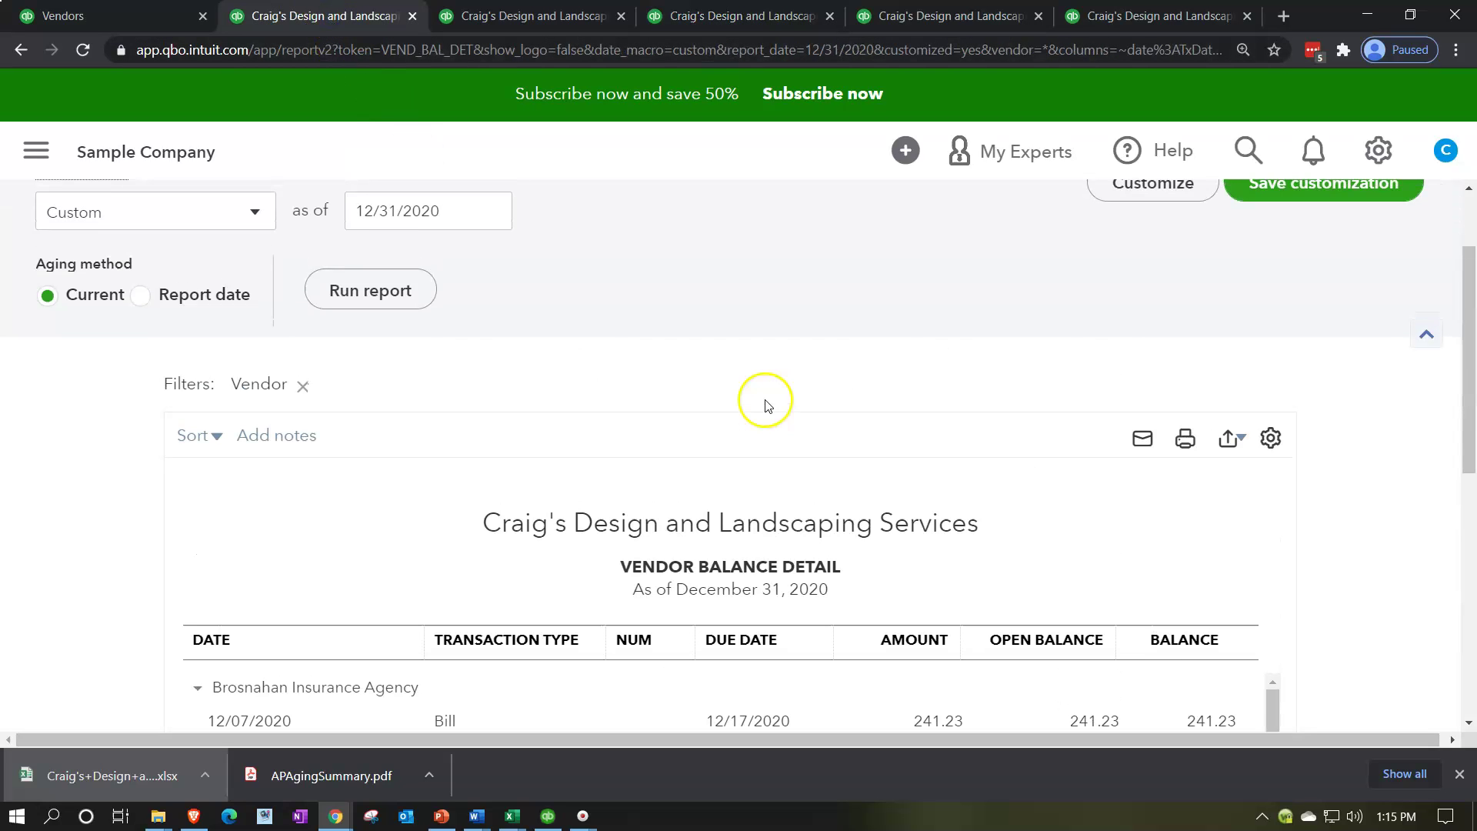
click(1228, 437)
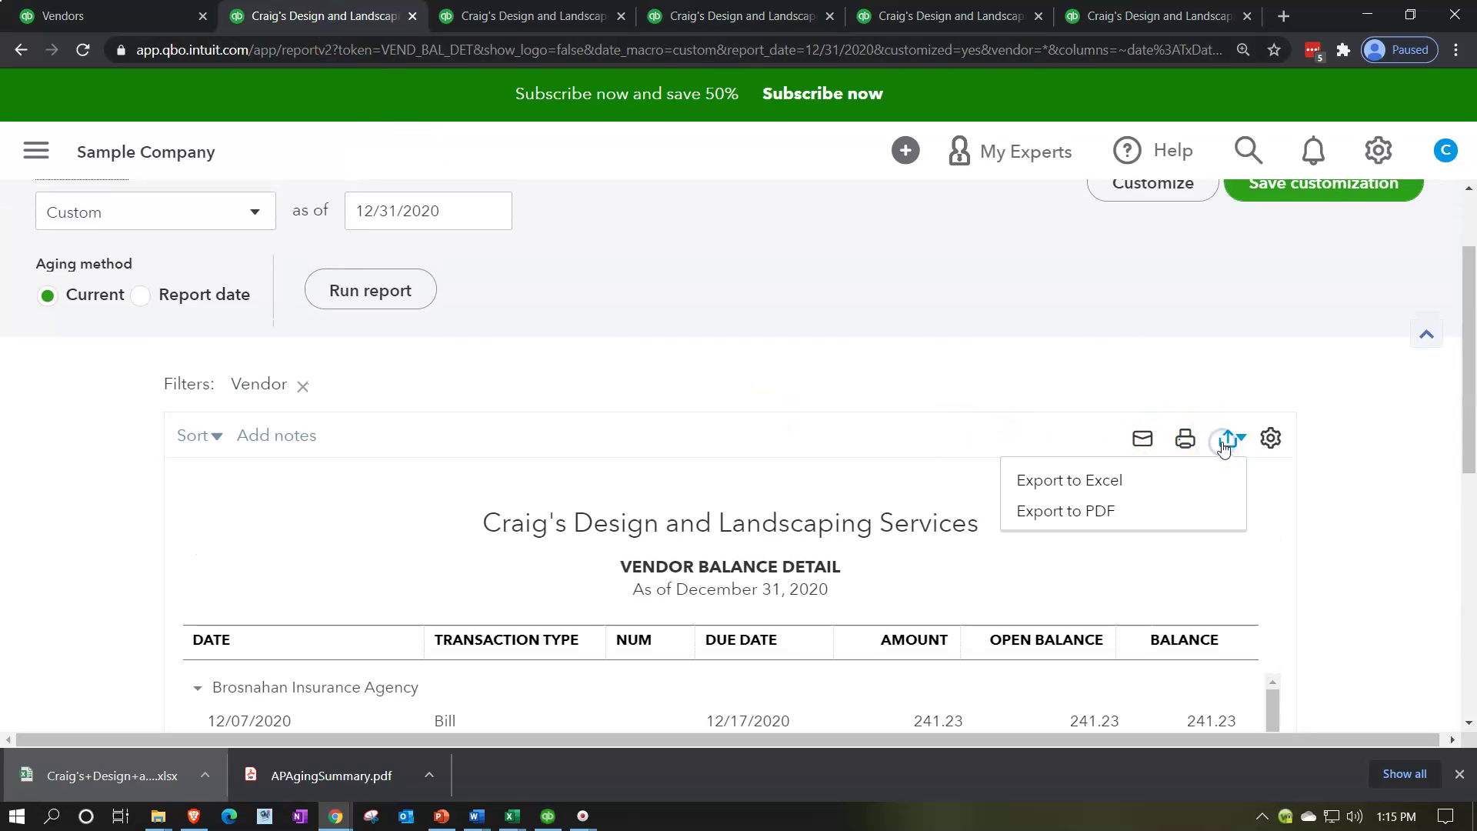
click(1119, 512)
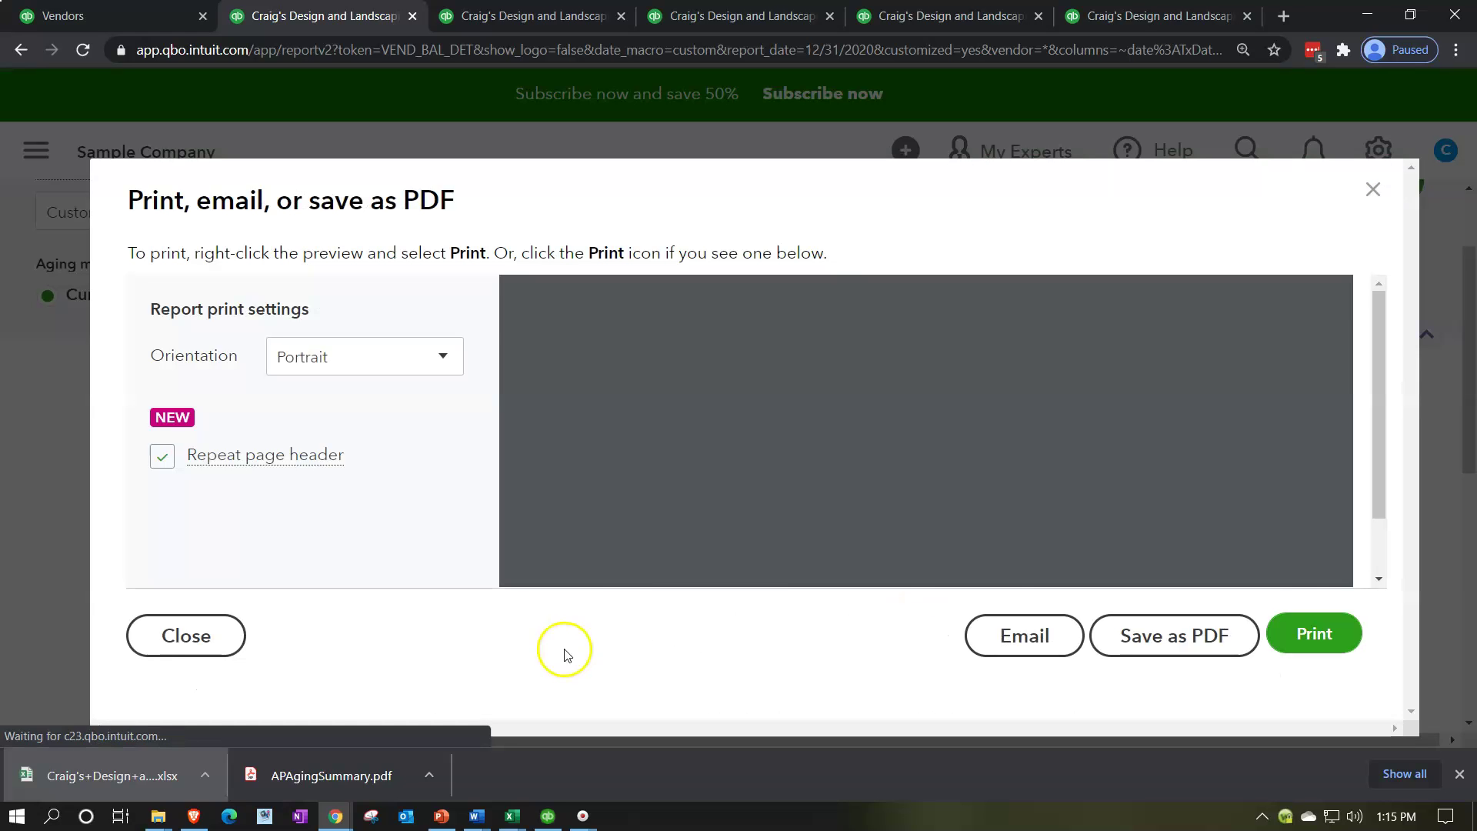
click(1177, 646)
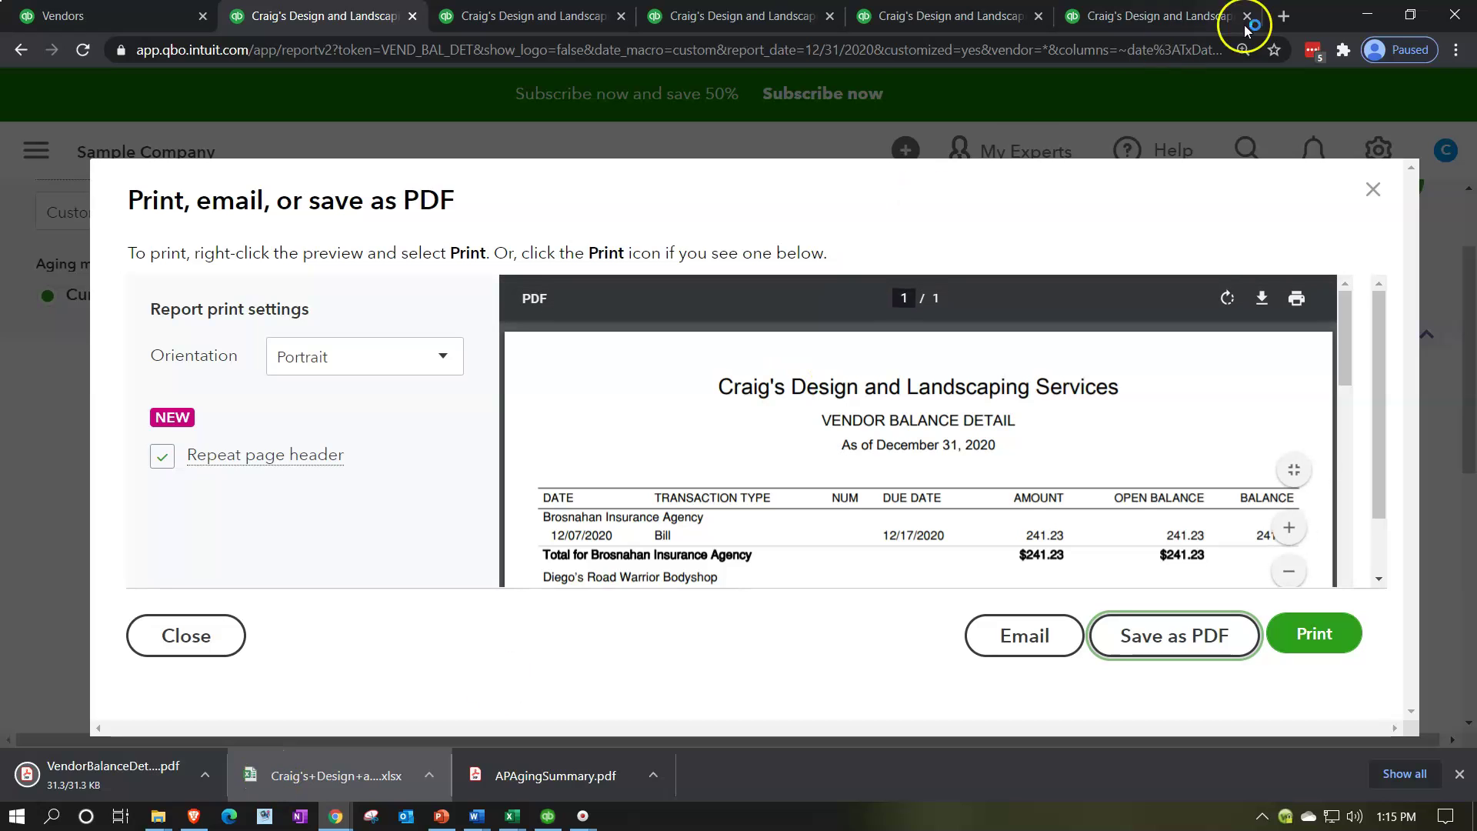
Shrink and reposition the browser window, and minimize the Excel workbook to expose the Part One Navigation folder
click(1411, 15)
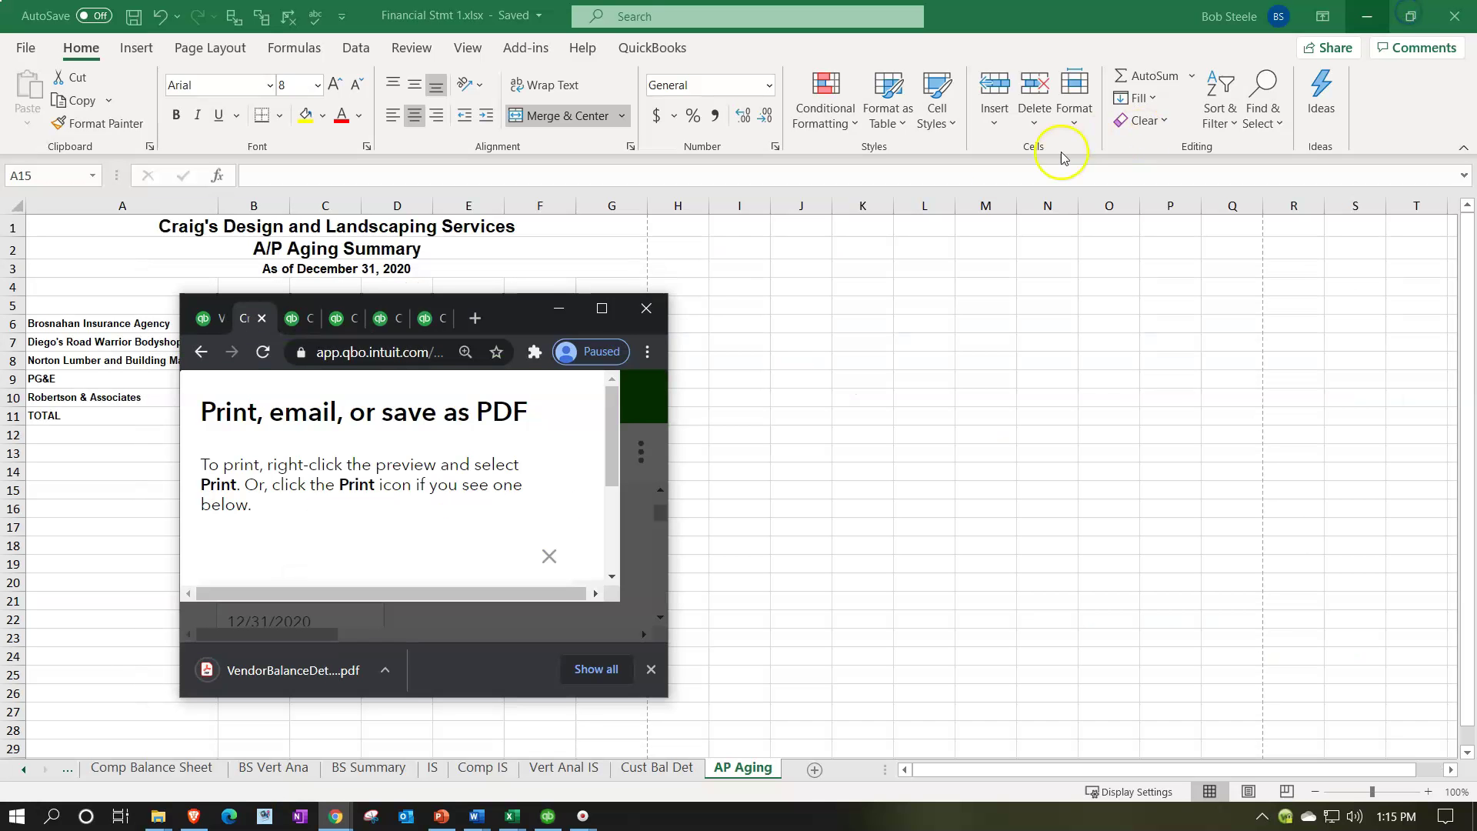
drag(511, 318, 441, 273)
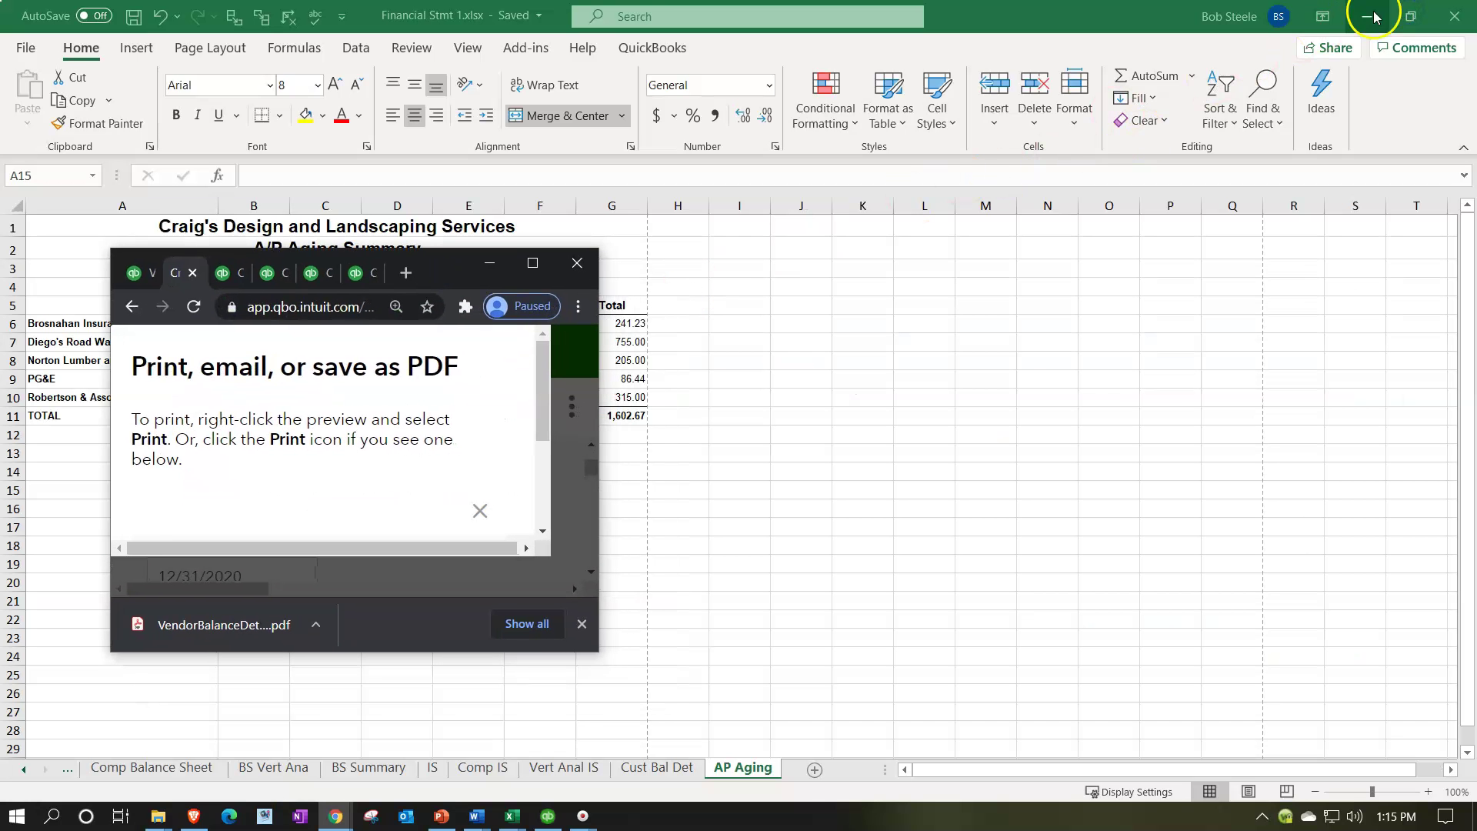
click(1366, 16)
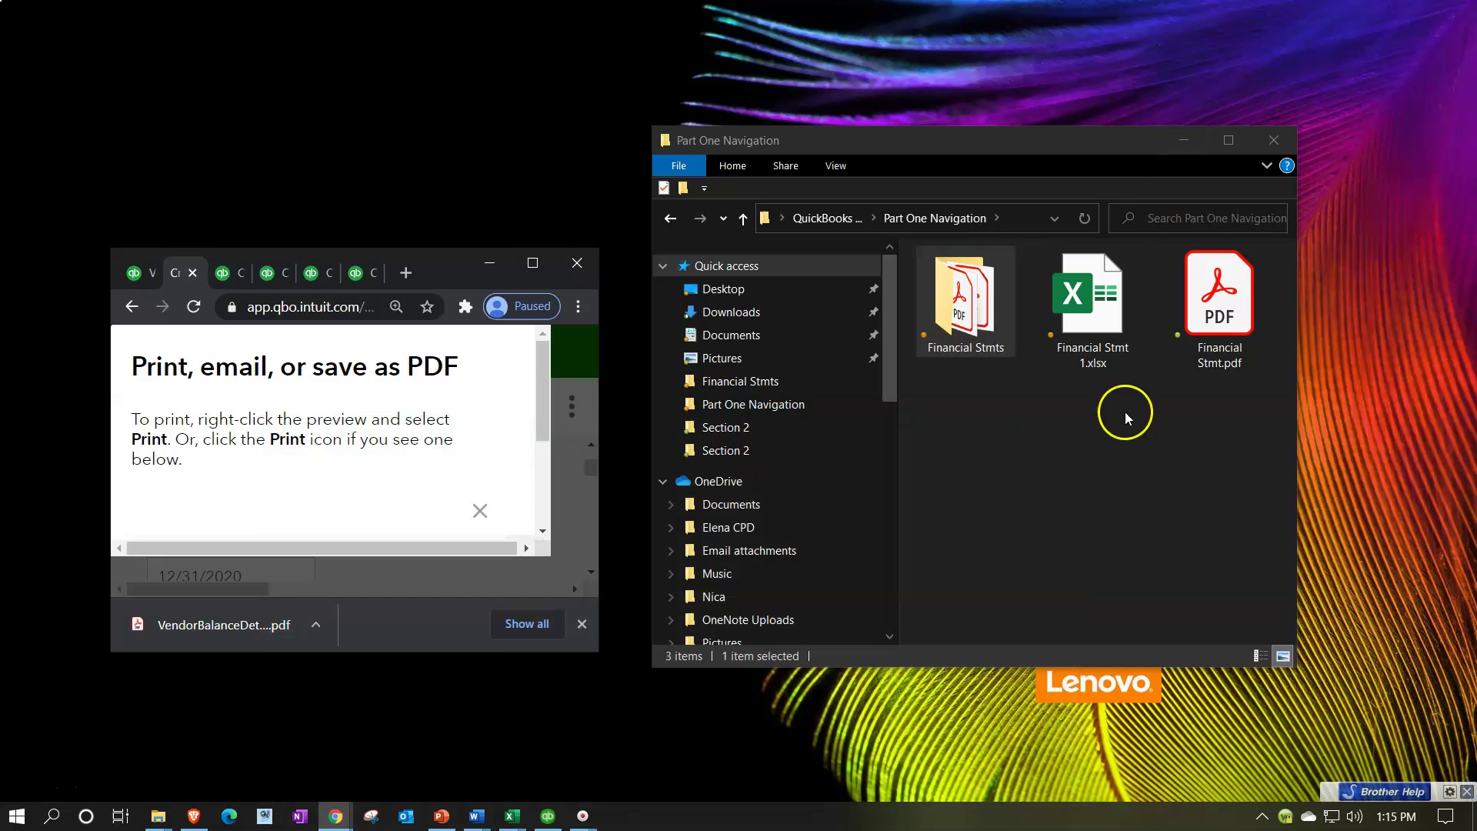
Copy the downloaded VendorBalanceDetail.pdf into the Financial Stmts folder and return to the Part One Navigation folder
double_click(976, 308)
scroll(1000, 392, down, 2)
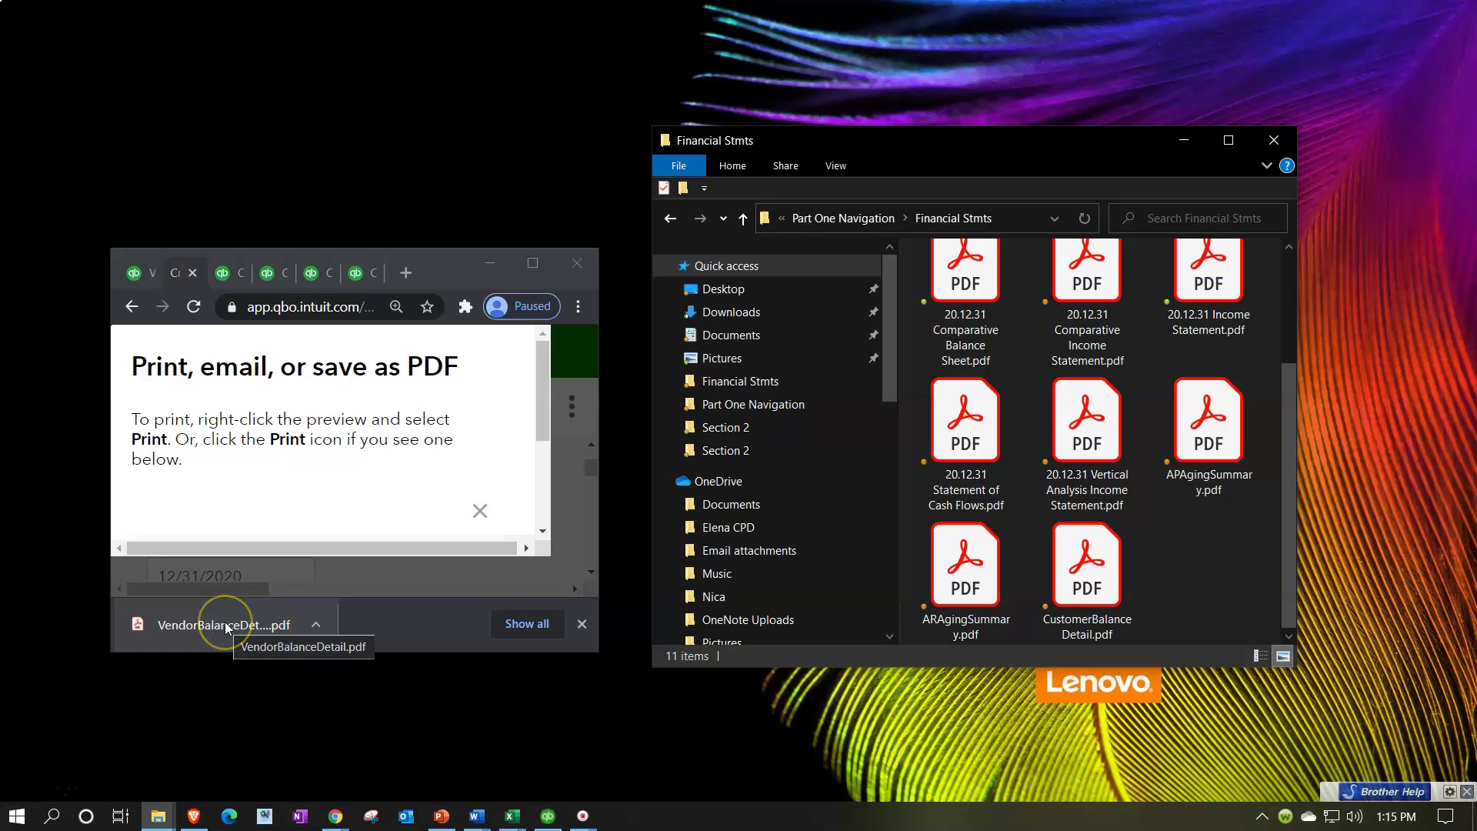
drag(231, 625, 1232, 565)
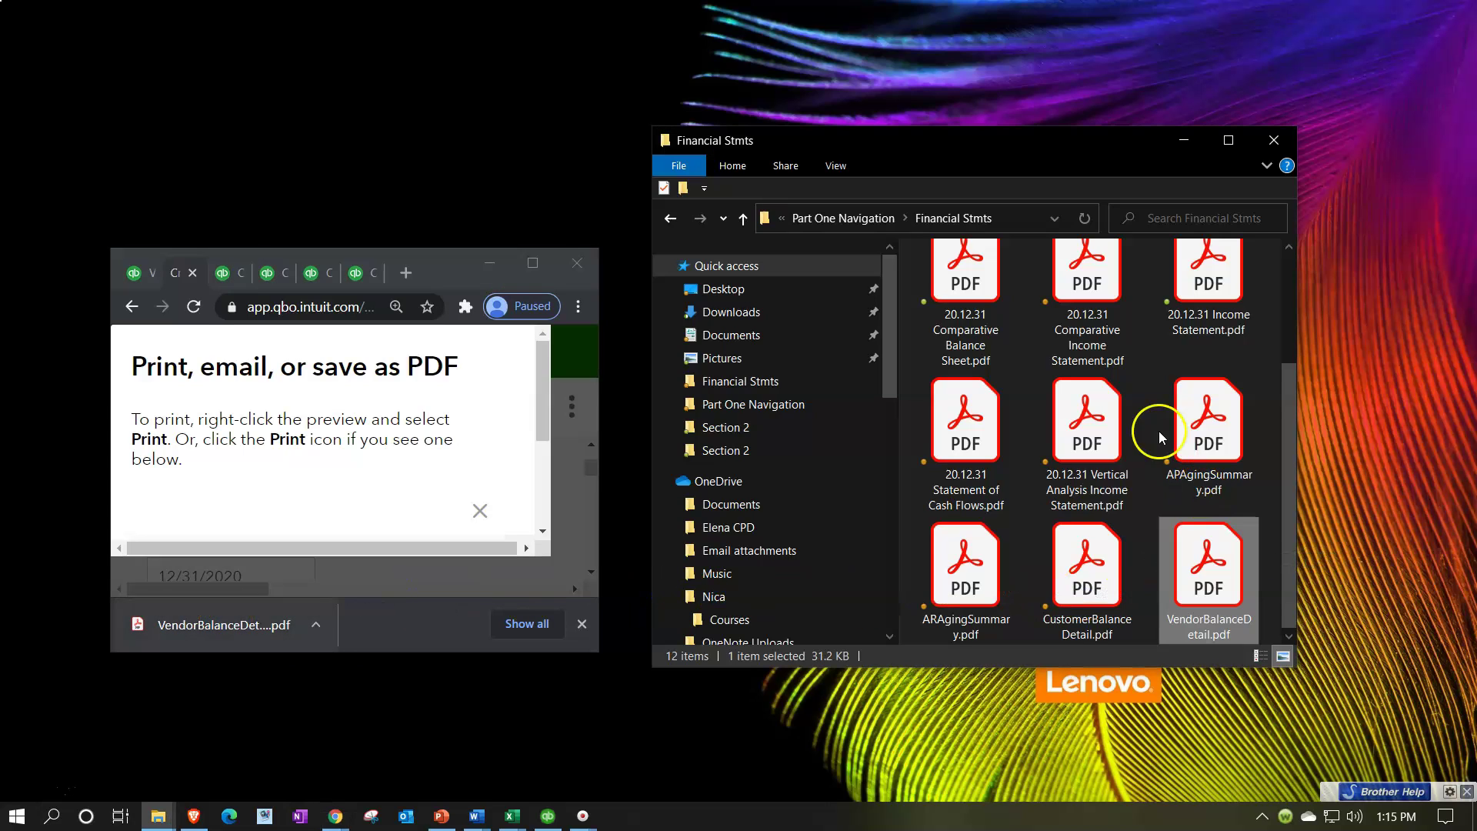
click(850, 219)
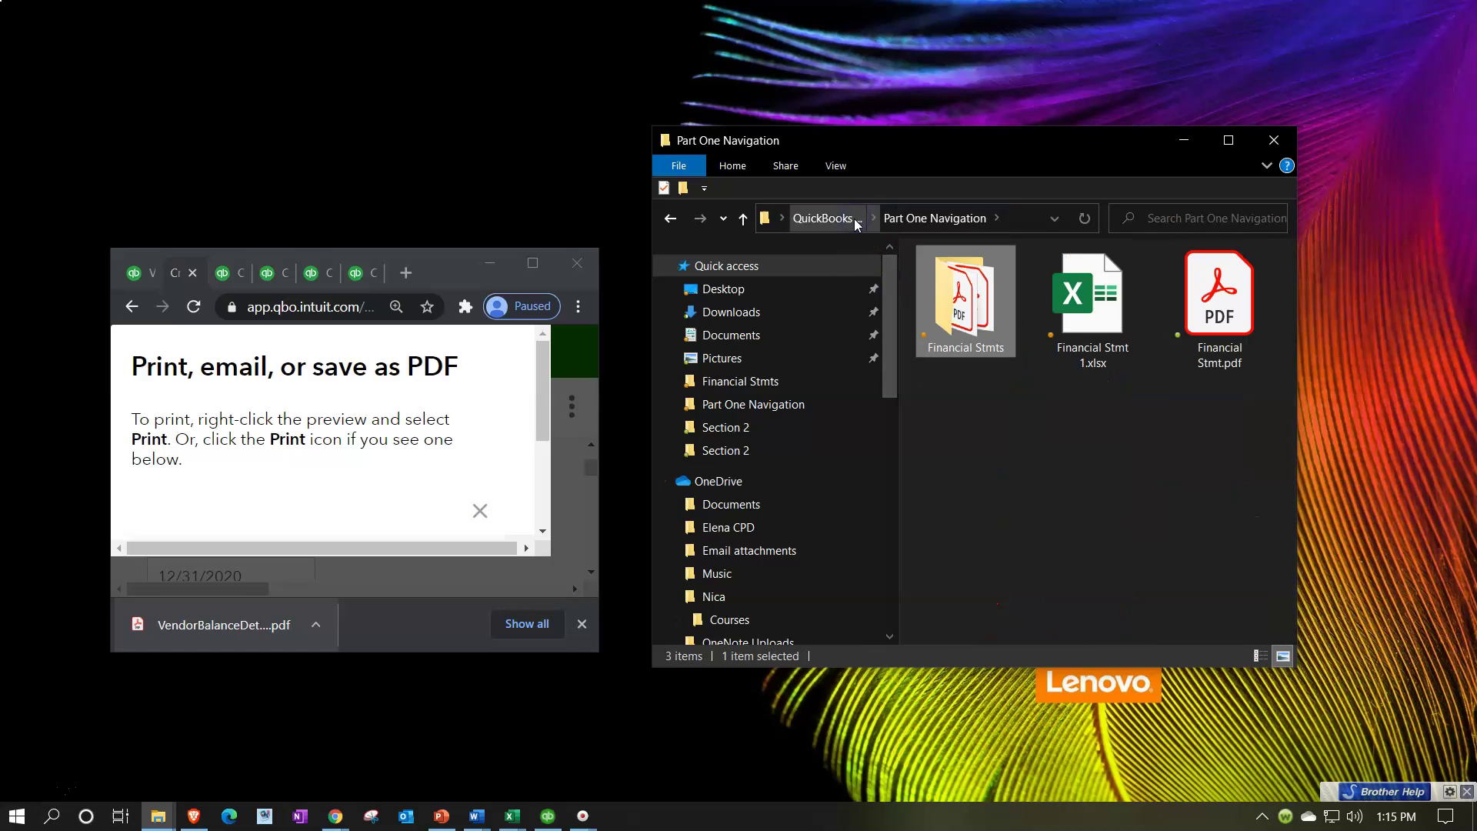
Switch to the Financial Stmt 1.xlsx workbook and add a new blank sheet after AP Aging
click(512, 817)
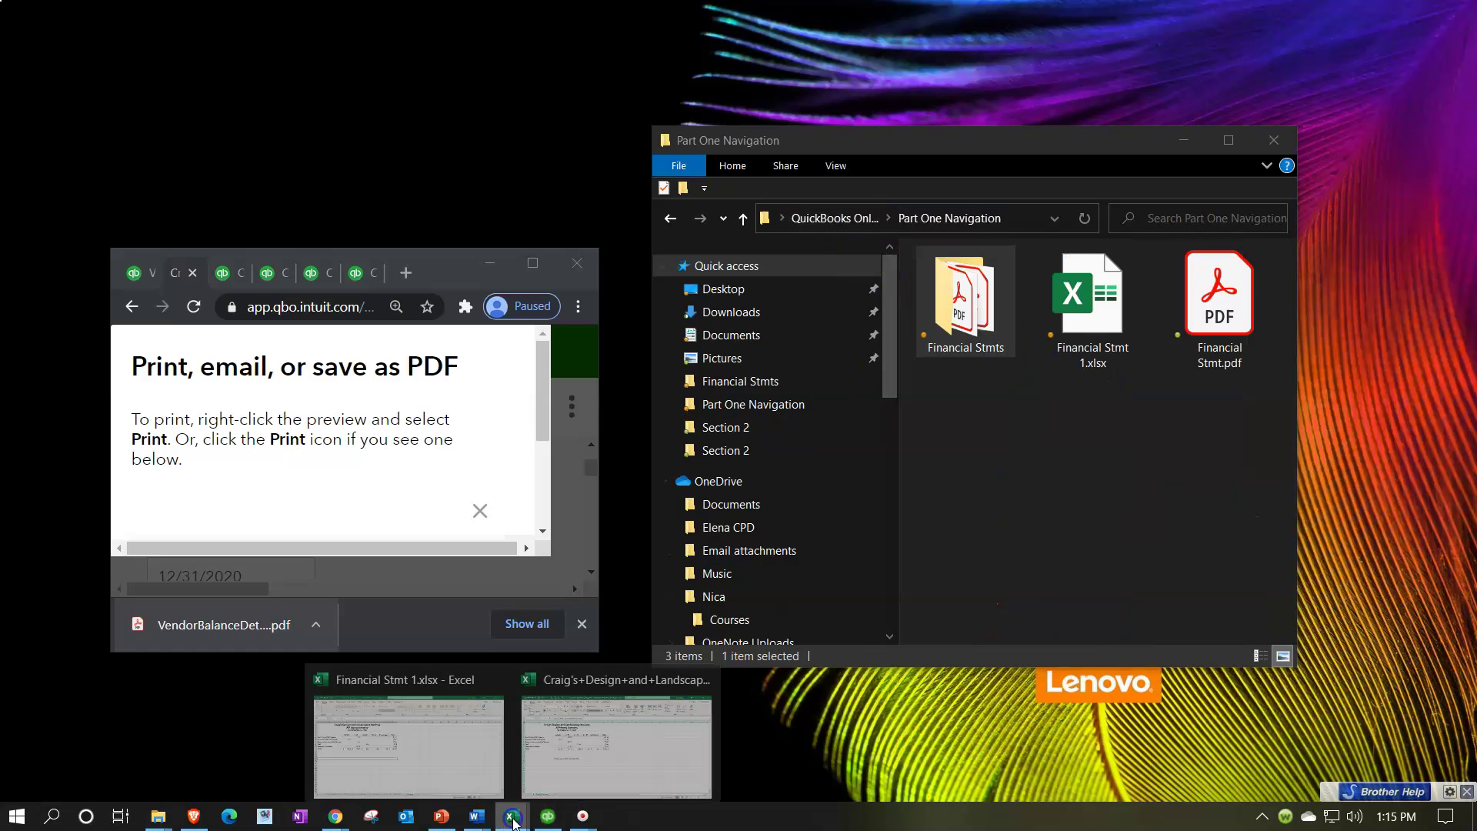
mouse_move(577, 765)
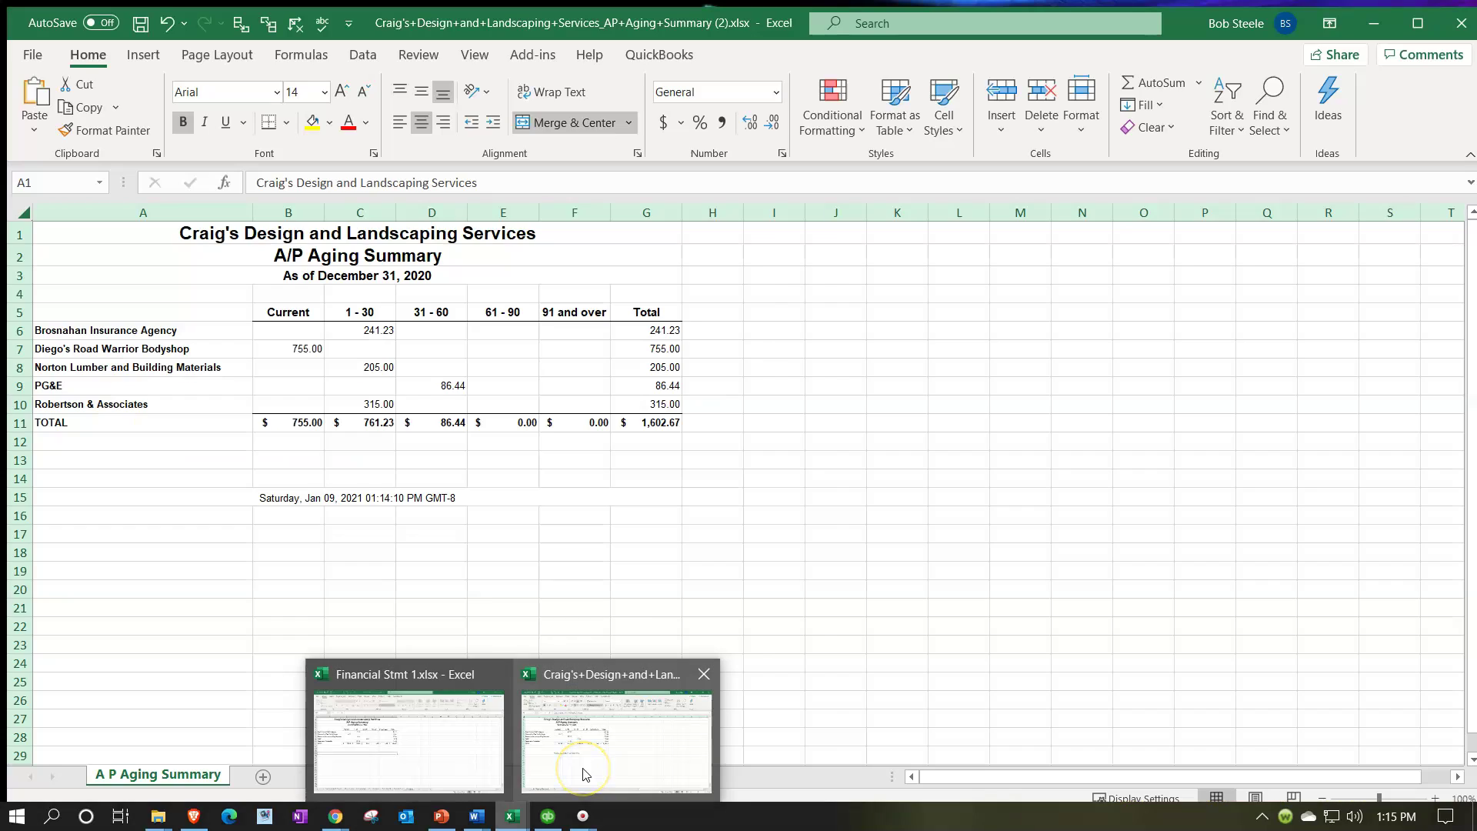
click(435, 740)
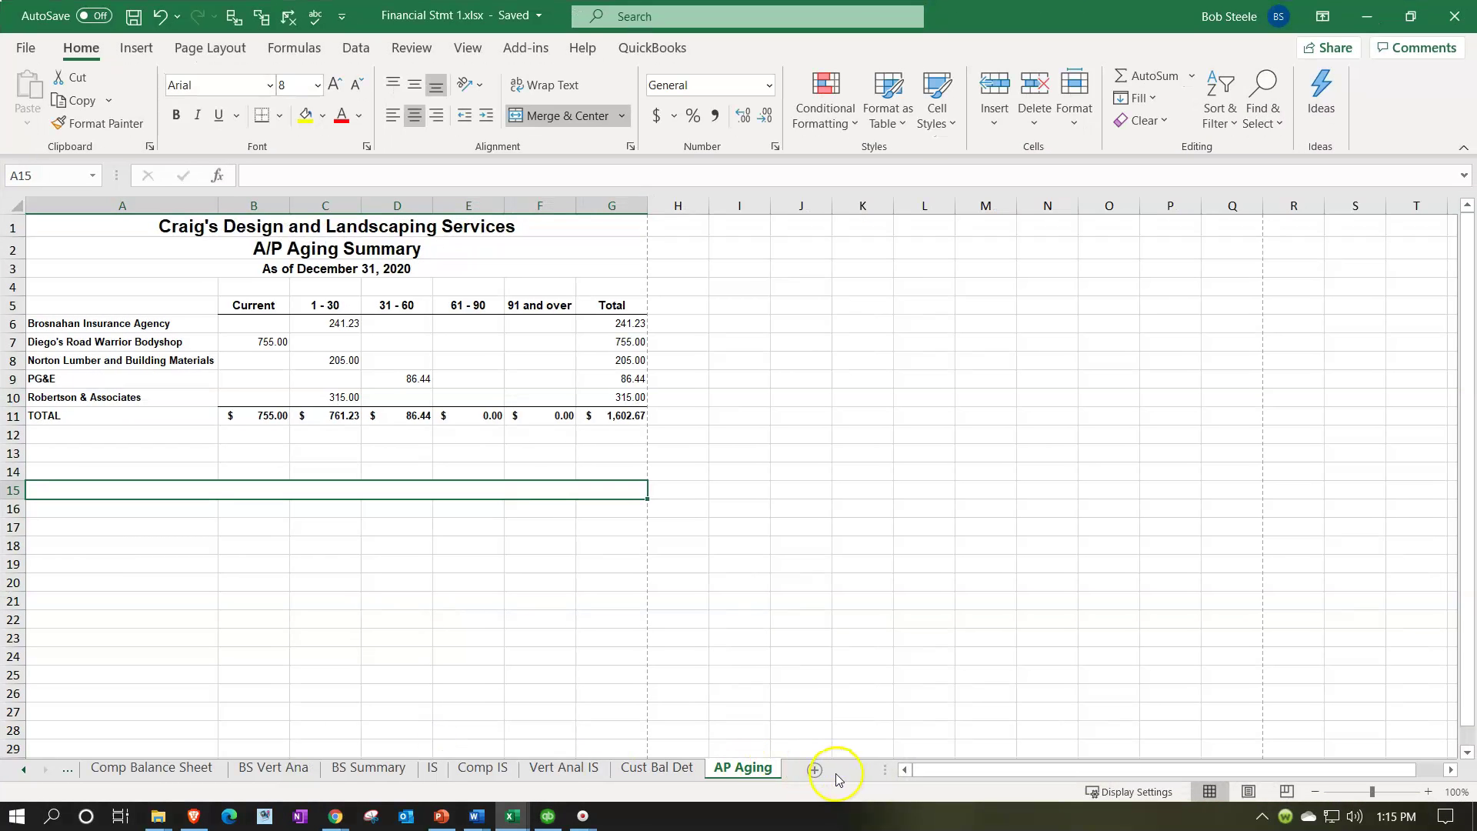
click(818, 771)
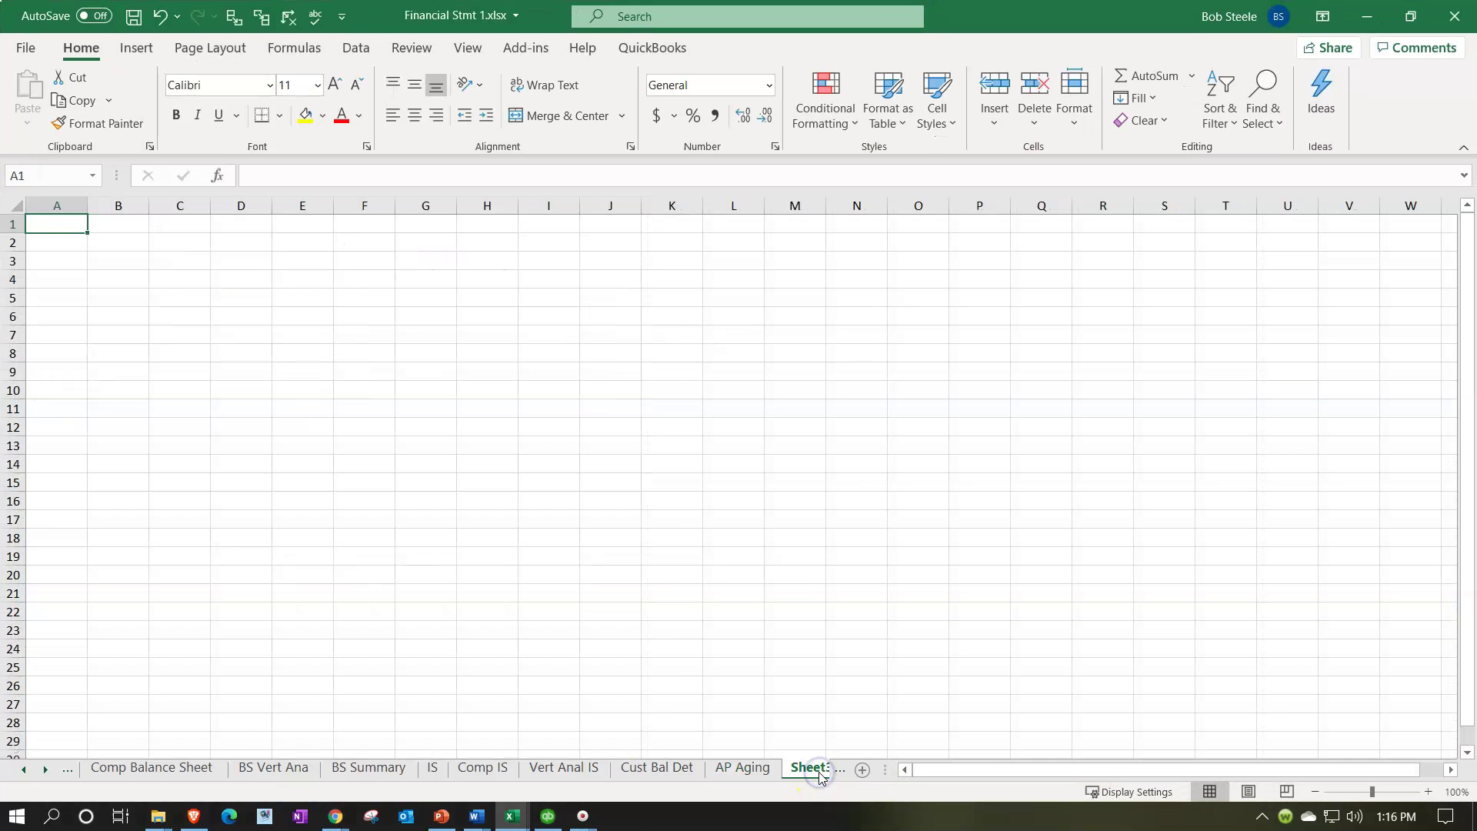
click(42, 769)
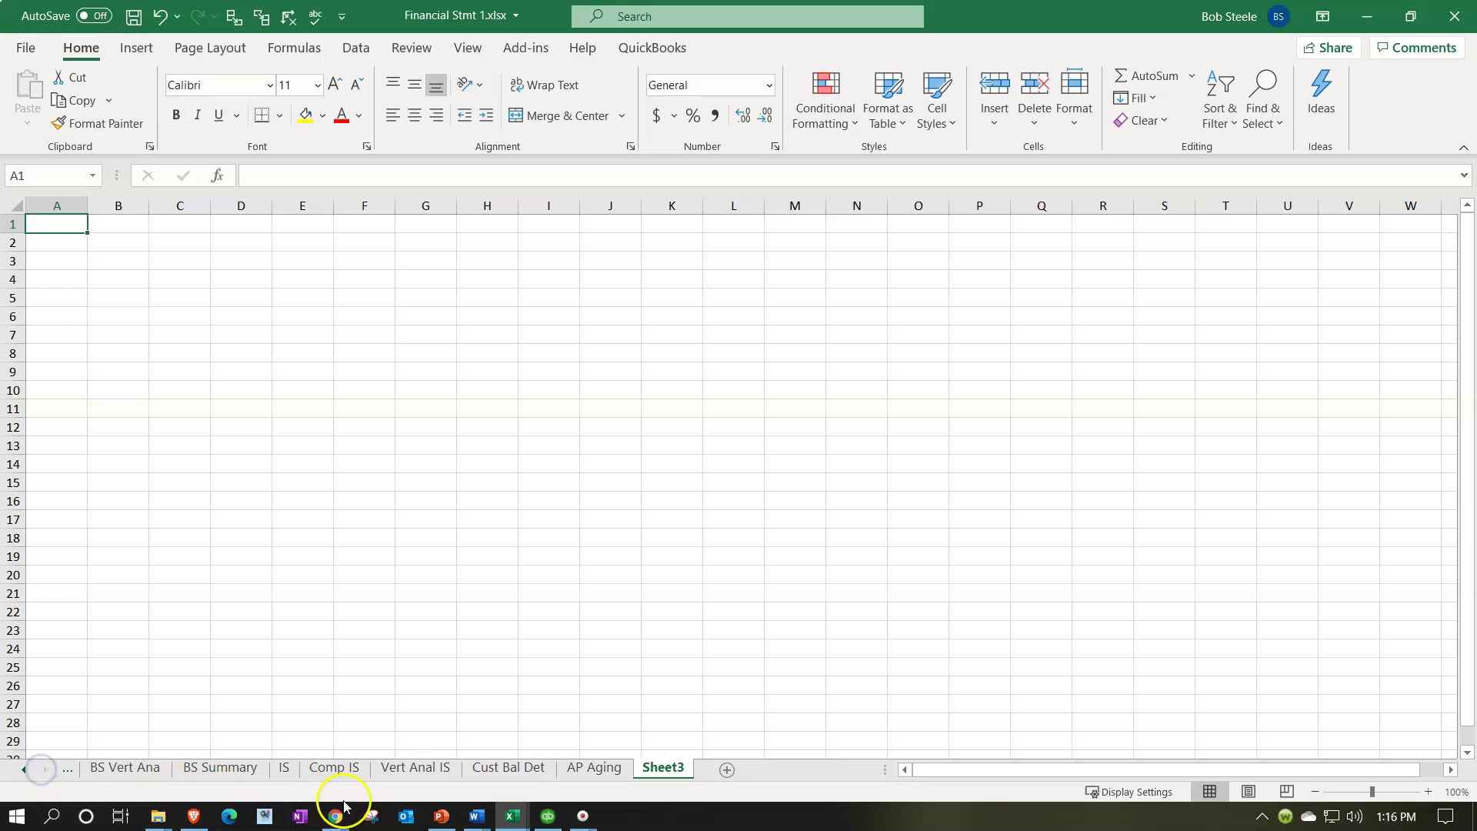
Switch to the Vendor Balance Detail report in the maximized browser, export it to Excel and open the downloaded file
mouse_move(338, 820)
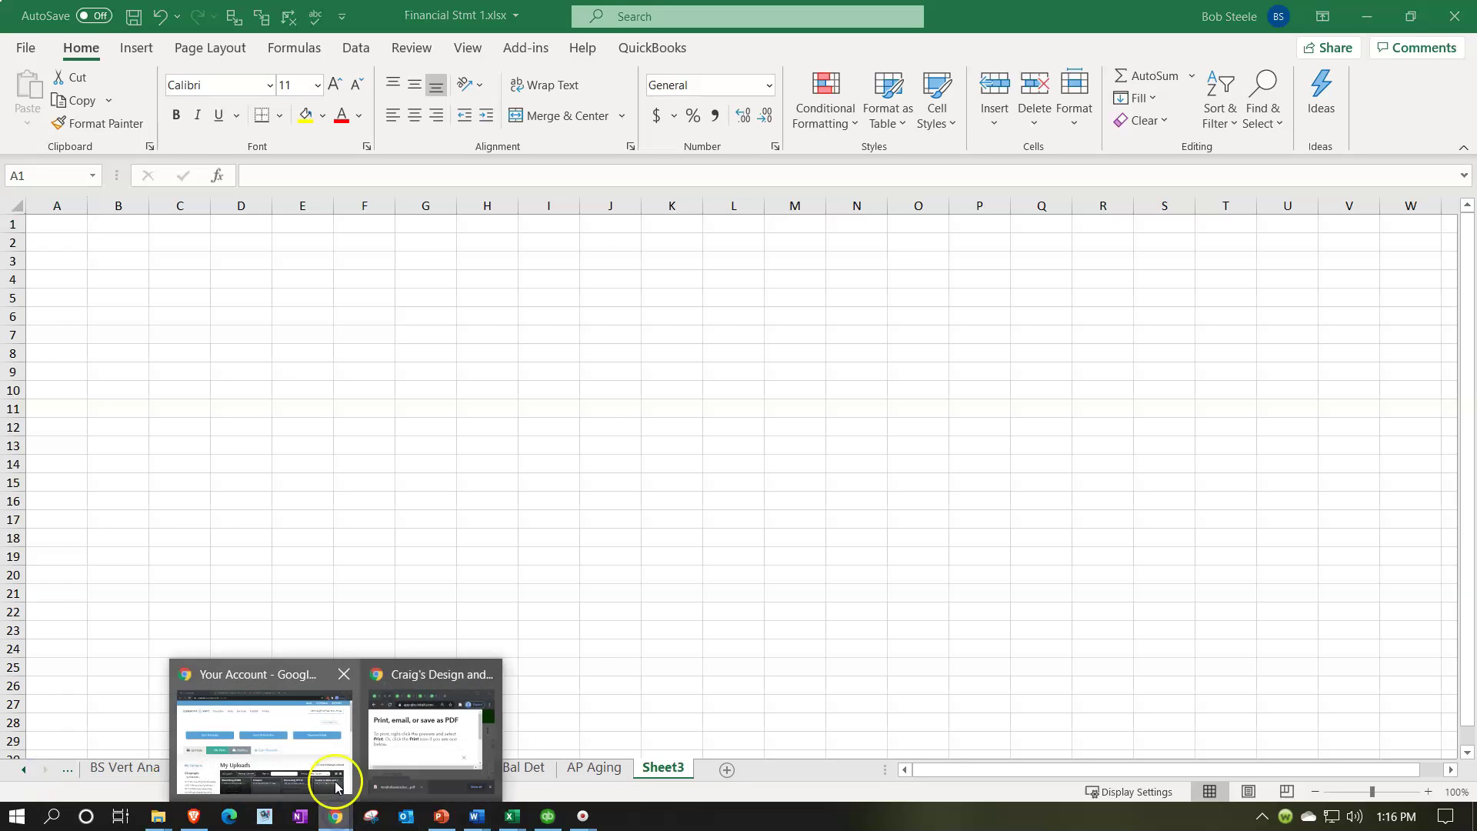
click(405, 733)
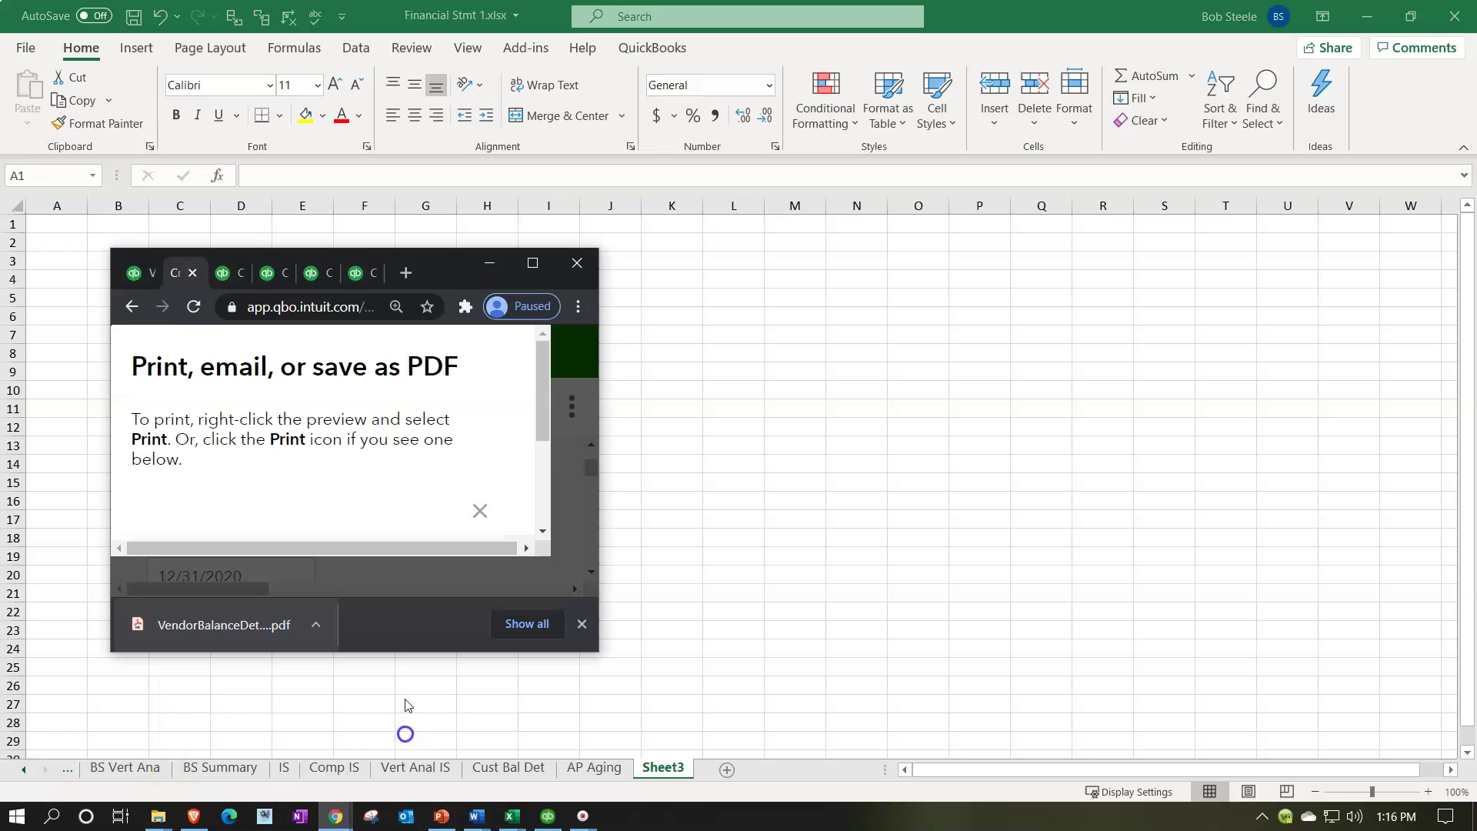
click(533, 263)
click(1282, 192)
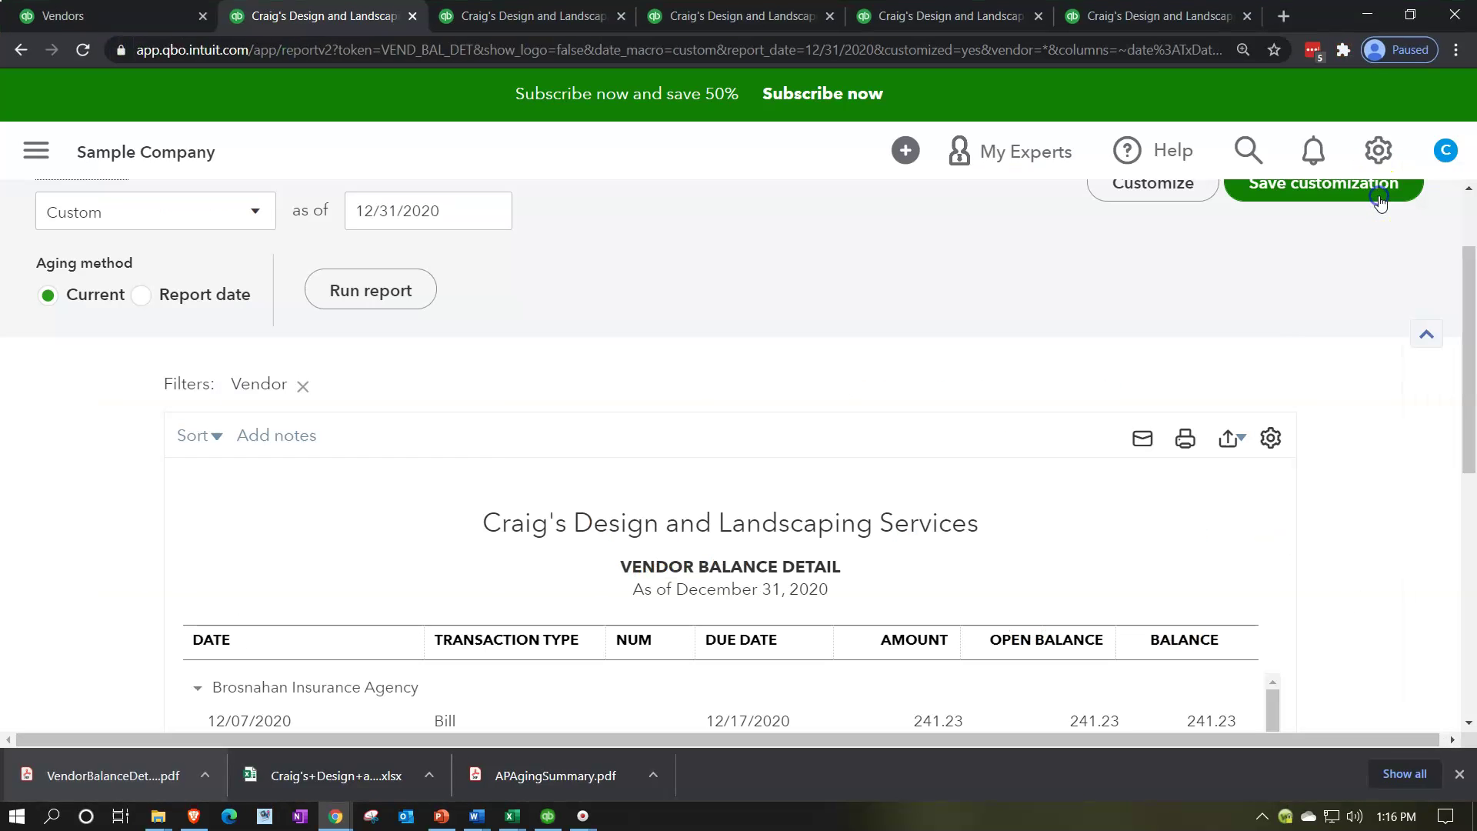
click(1234, 440)
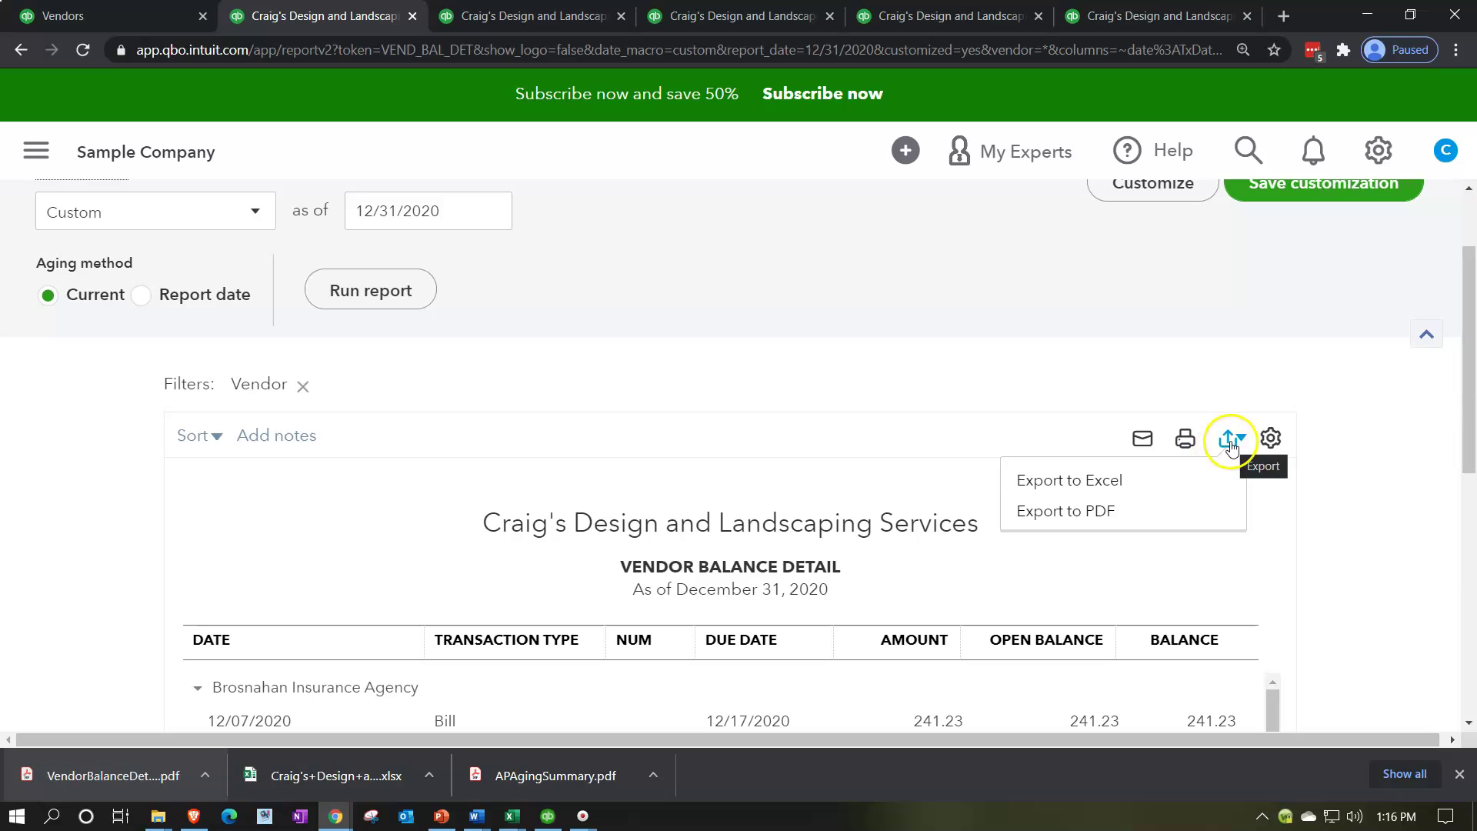
click(1107, 479)
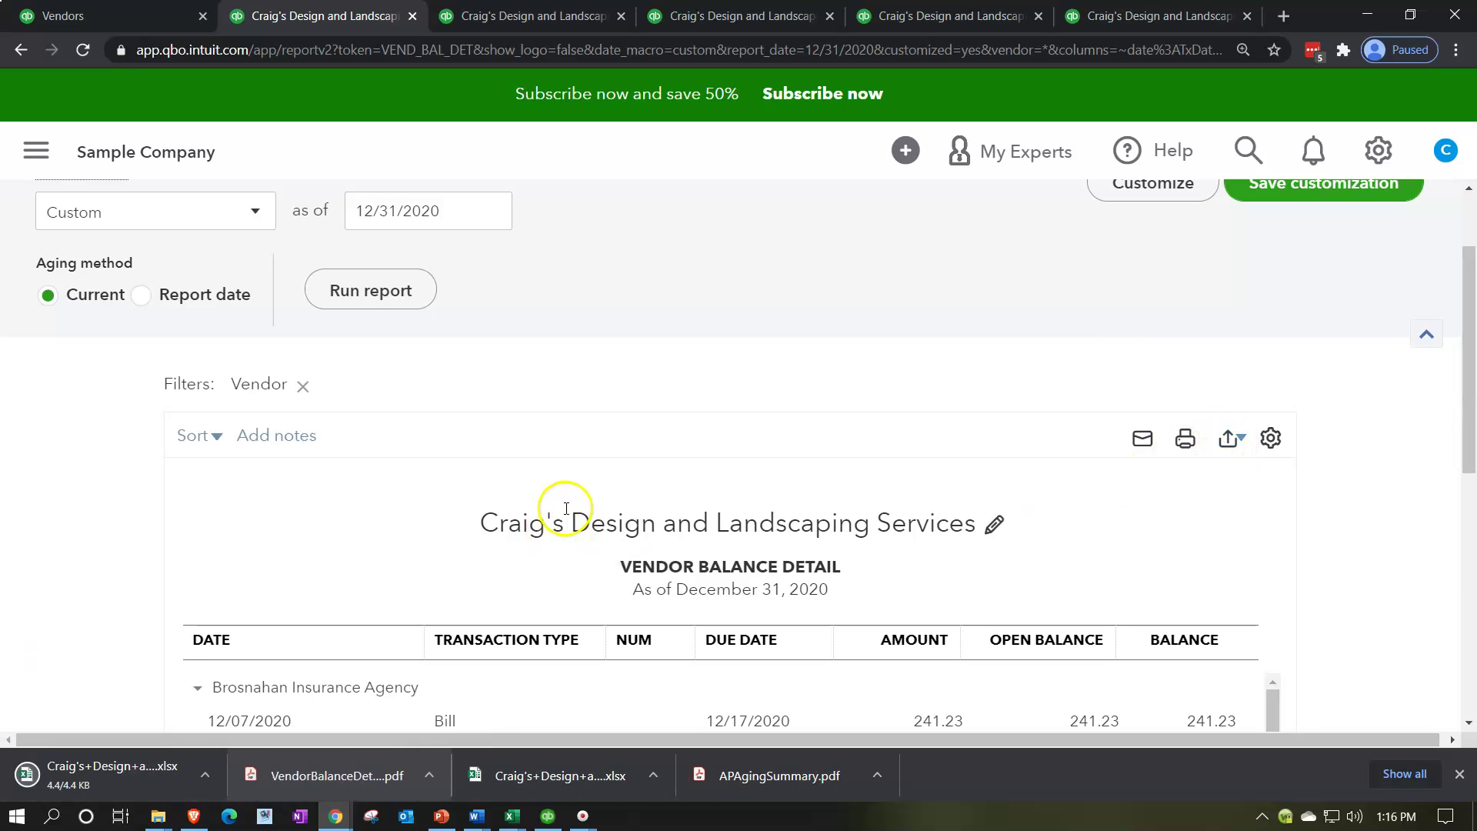
click(119, 777)
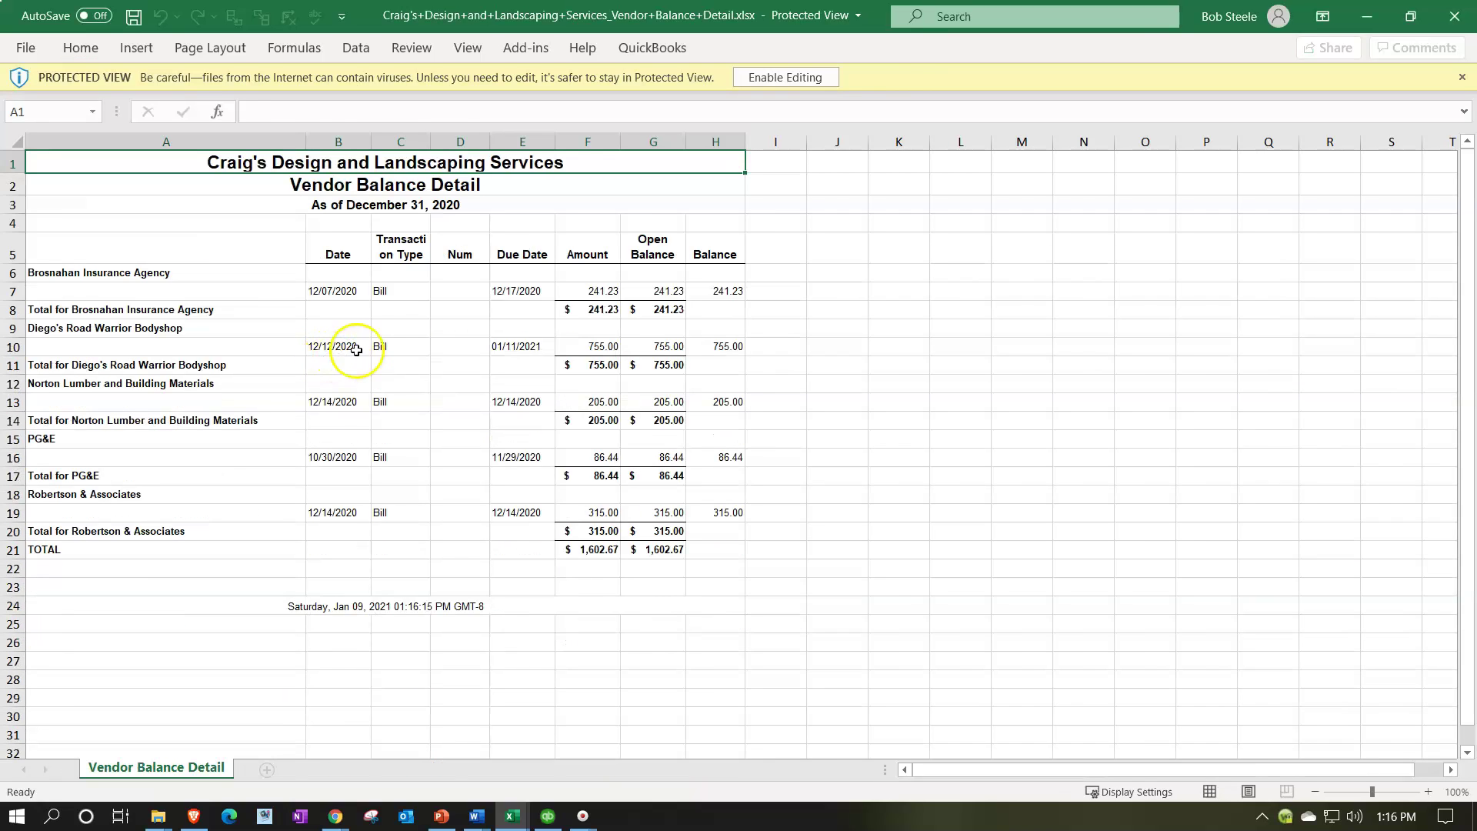
Enable editing in the exported Vendor Balance Detail workbook and copy its entire sheet
click(785, 80)
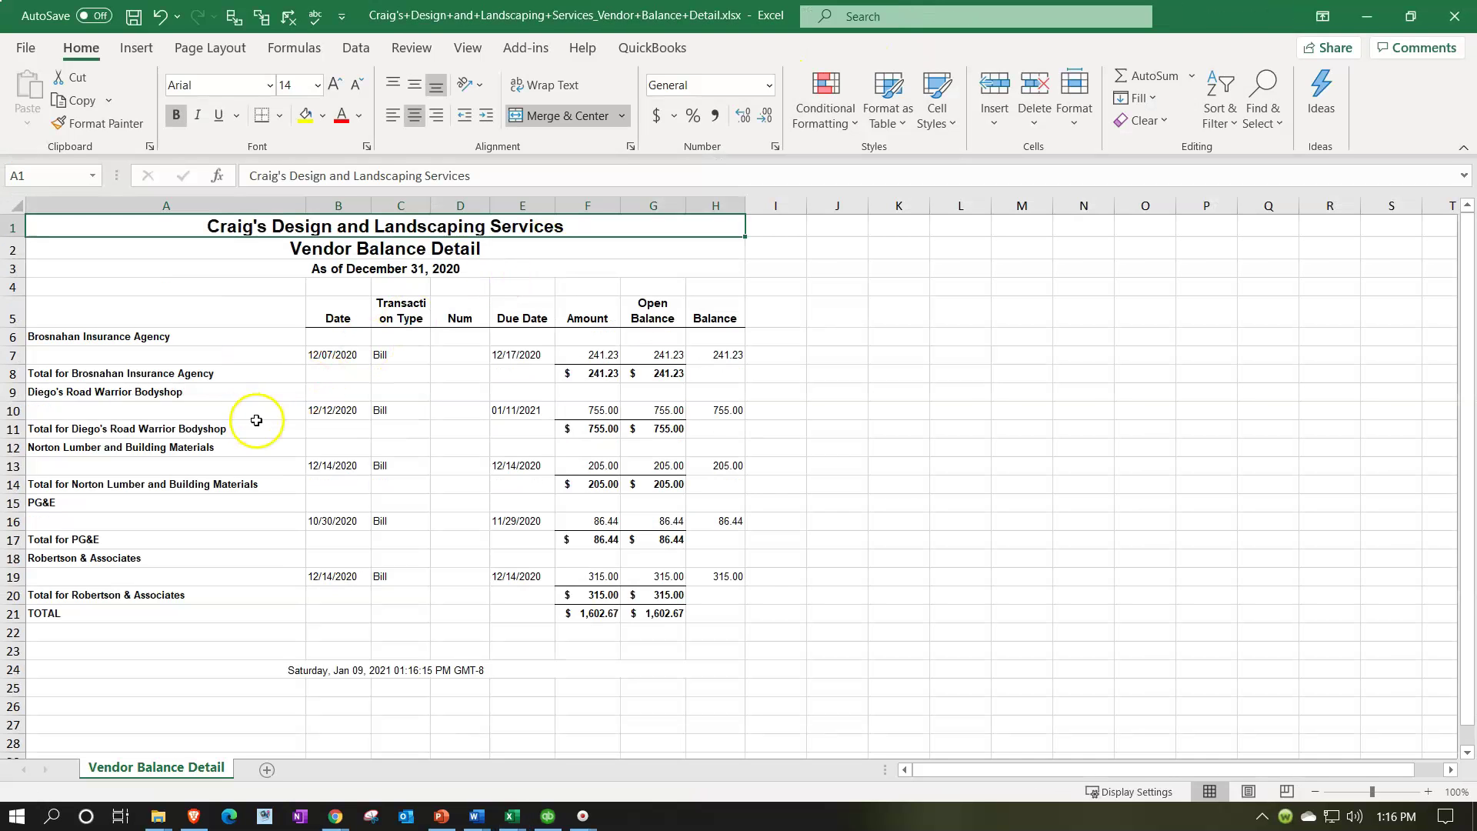
click(256, 429)
click(14, 206)
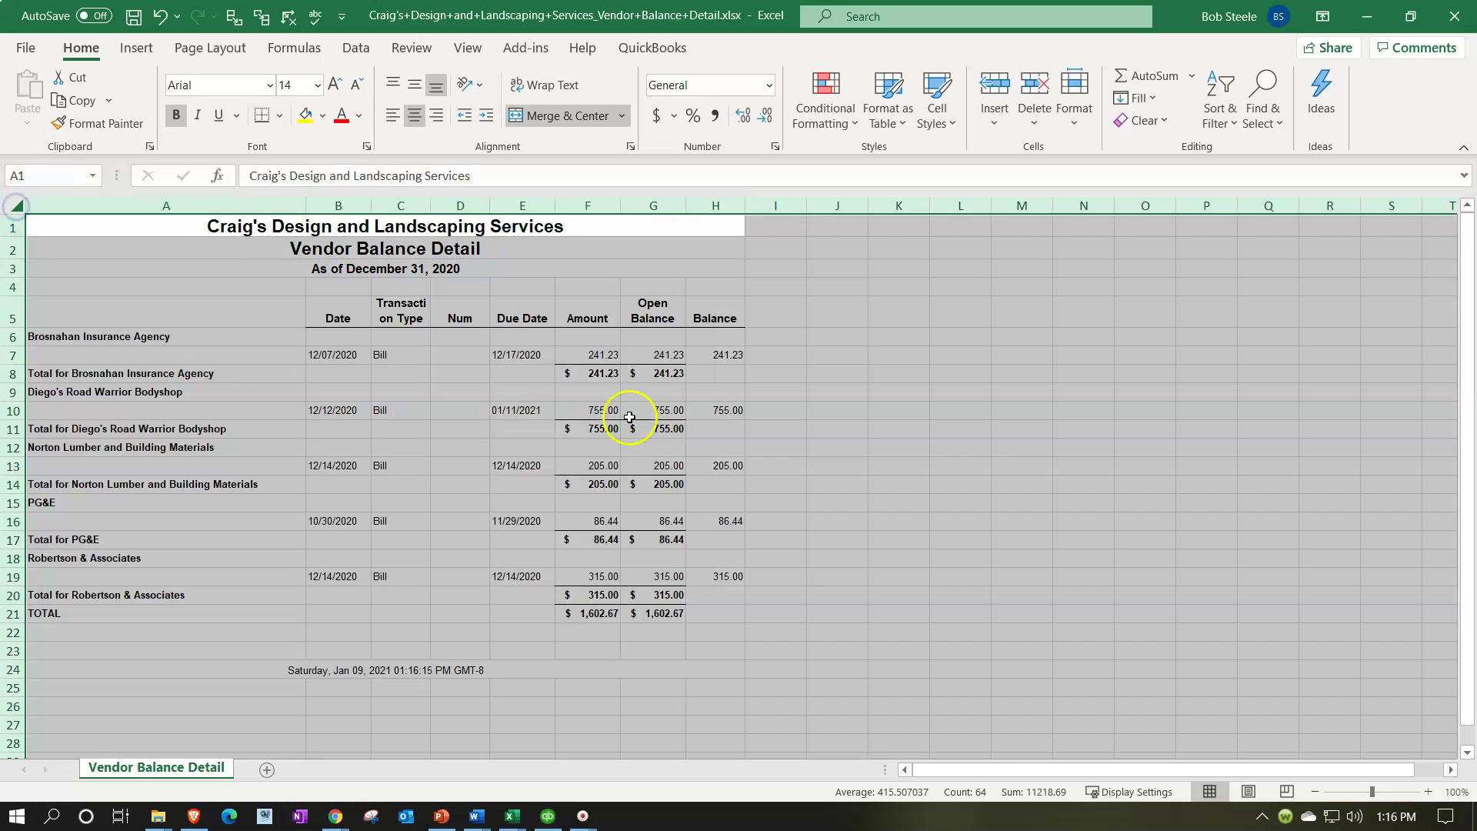
right_click(953, 375)
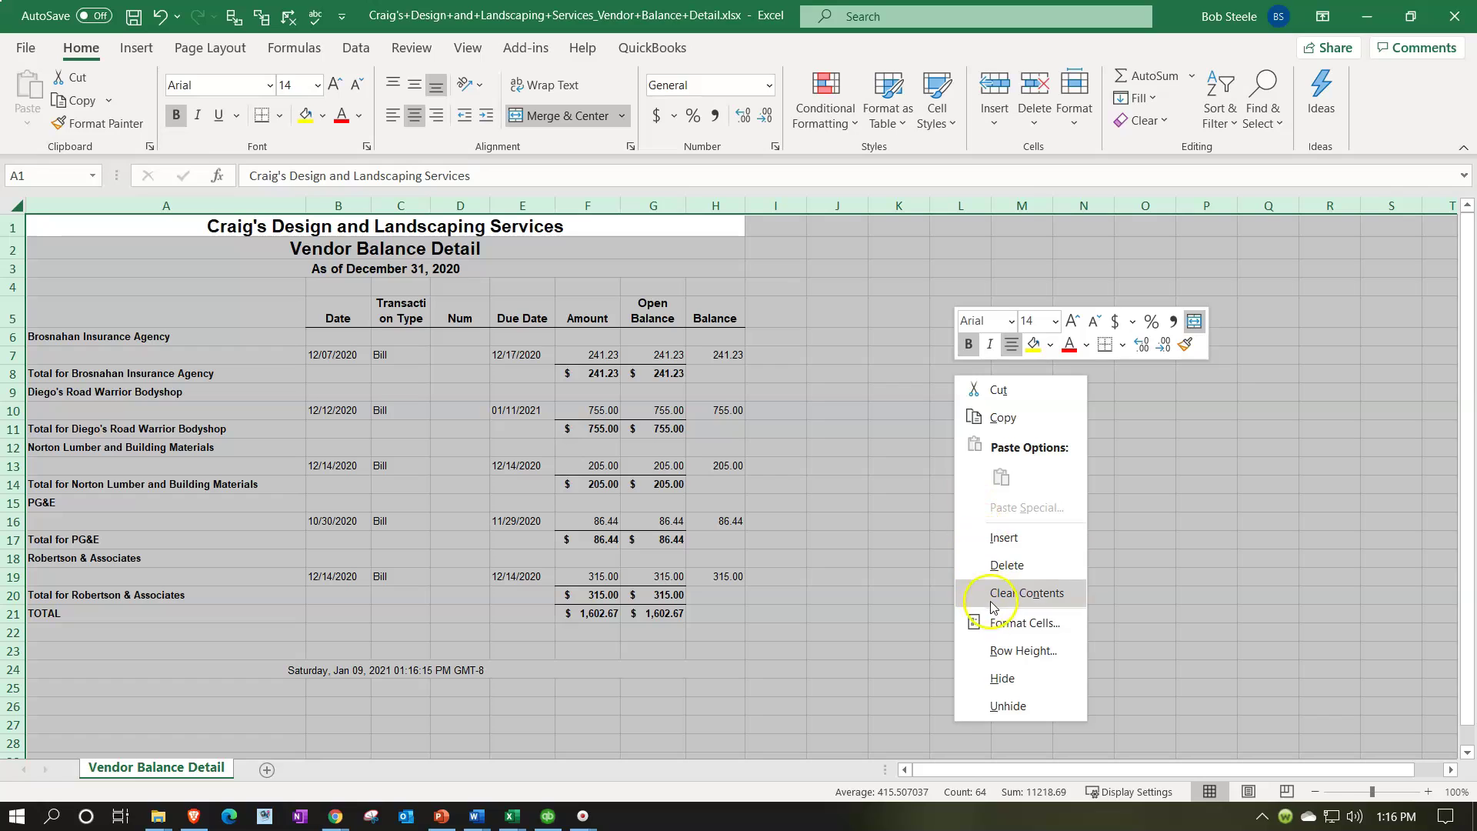
click(1003, 417)
Return to Financial Stmt 1.xlsx and paste the copied report into cell A1 of the blank sheet
click(1364, 19)
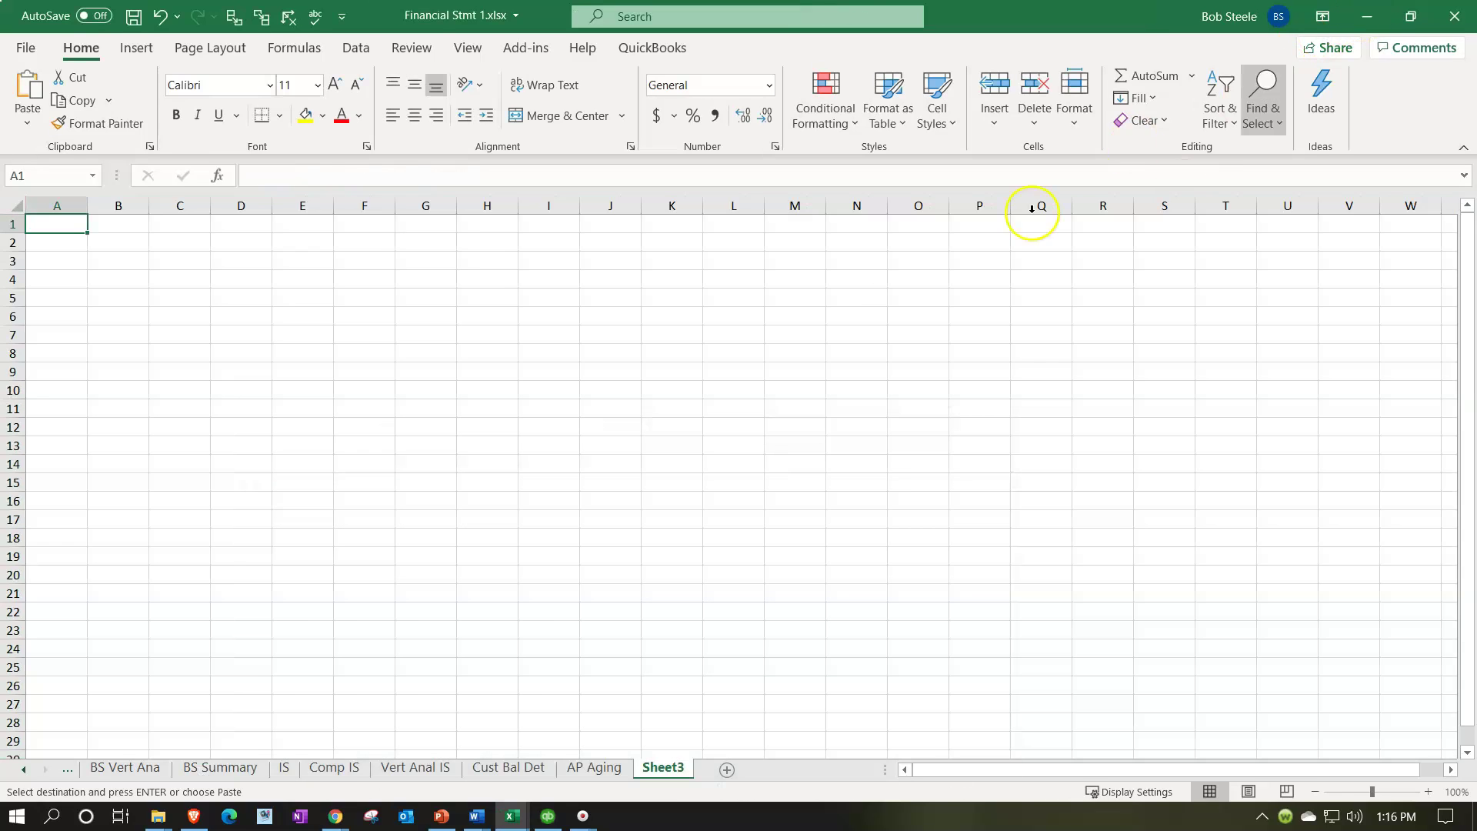
right_click(69, 220)
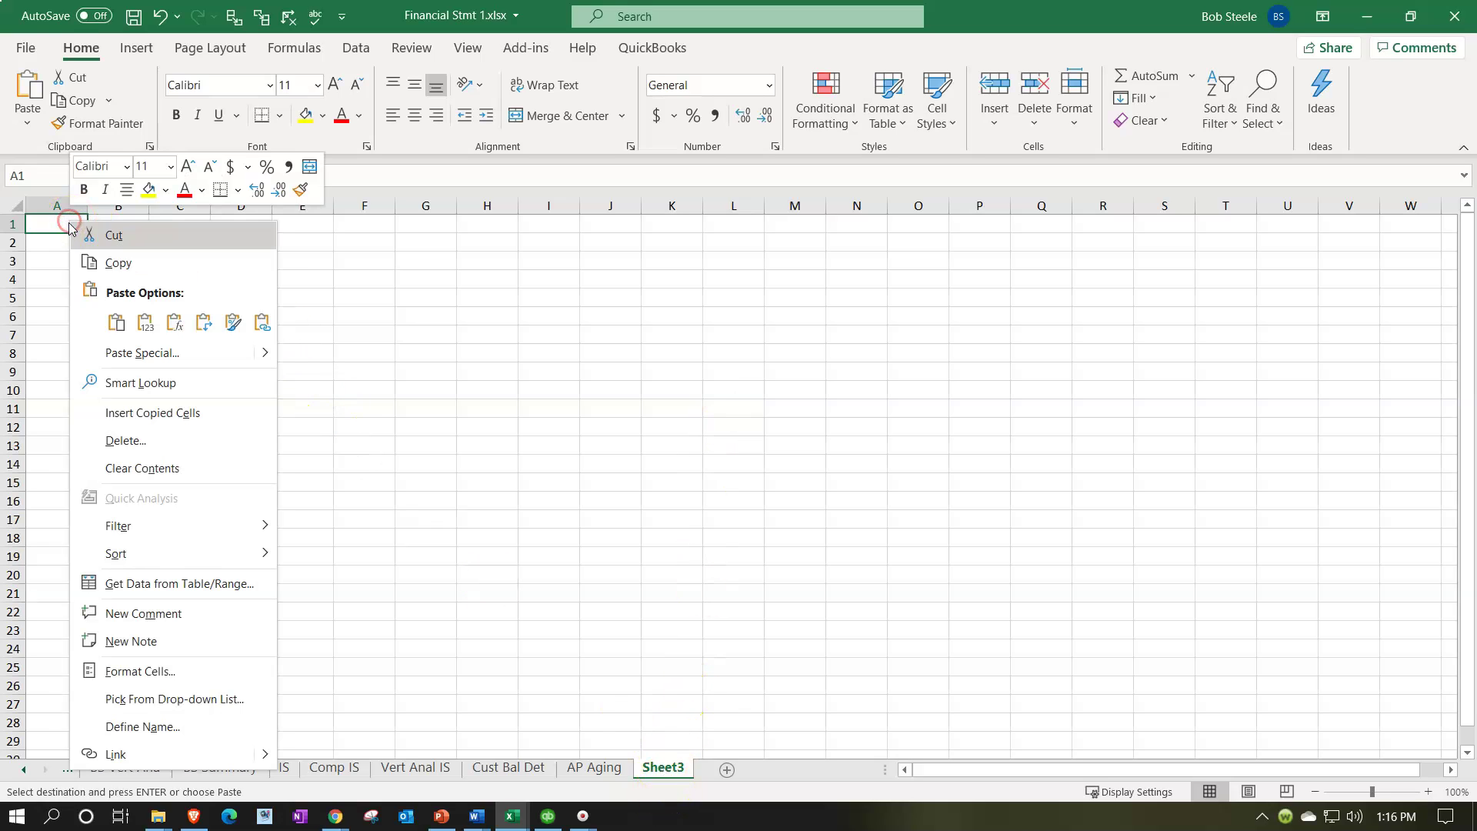
click(112, 323)
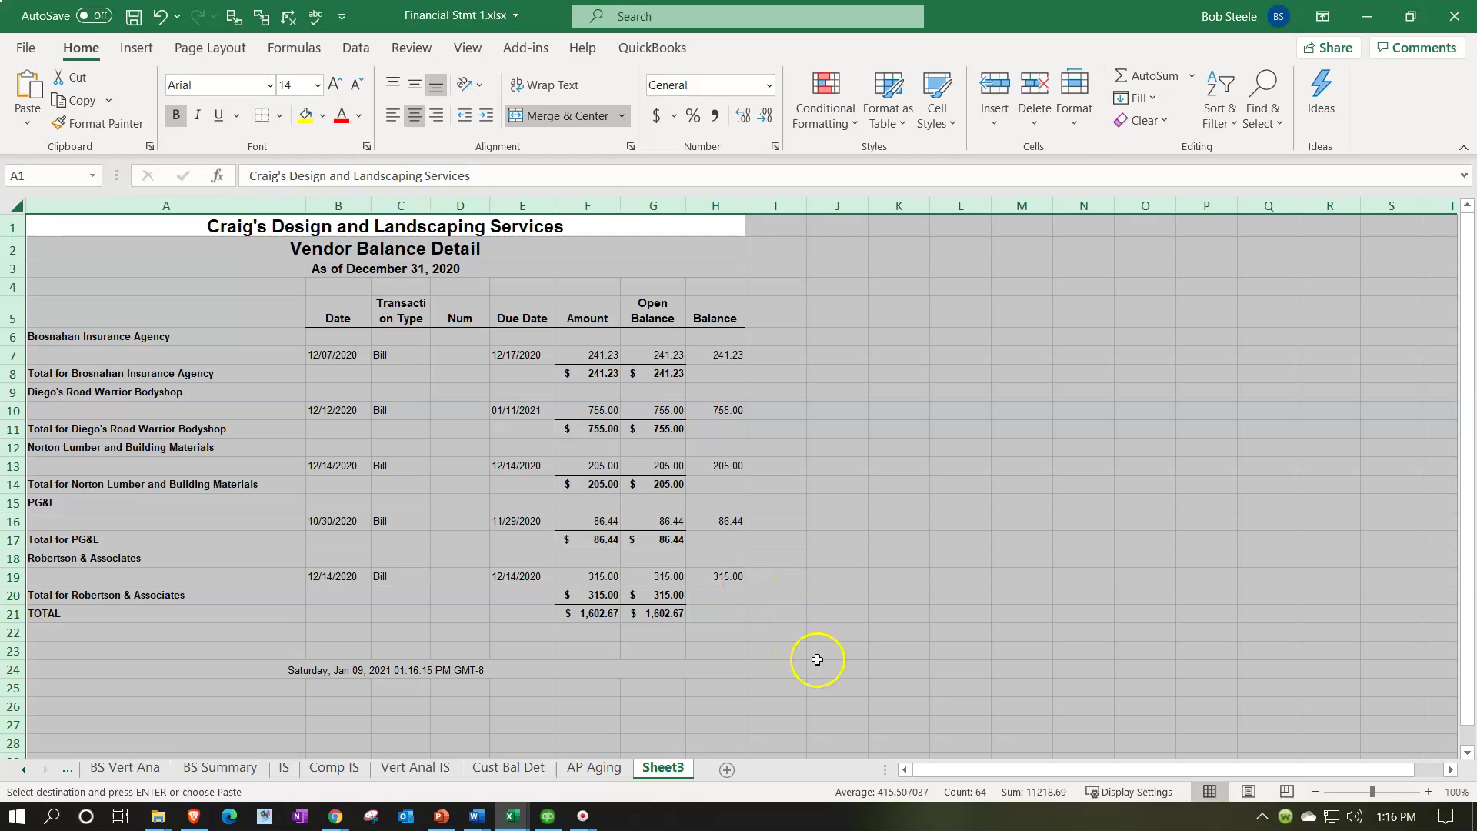
Preview the page layout of the pasted report and return to the normal view with page breaks shown
click(1249, 792)
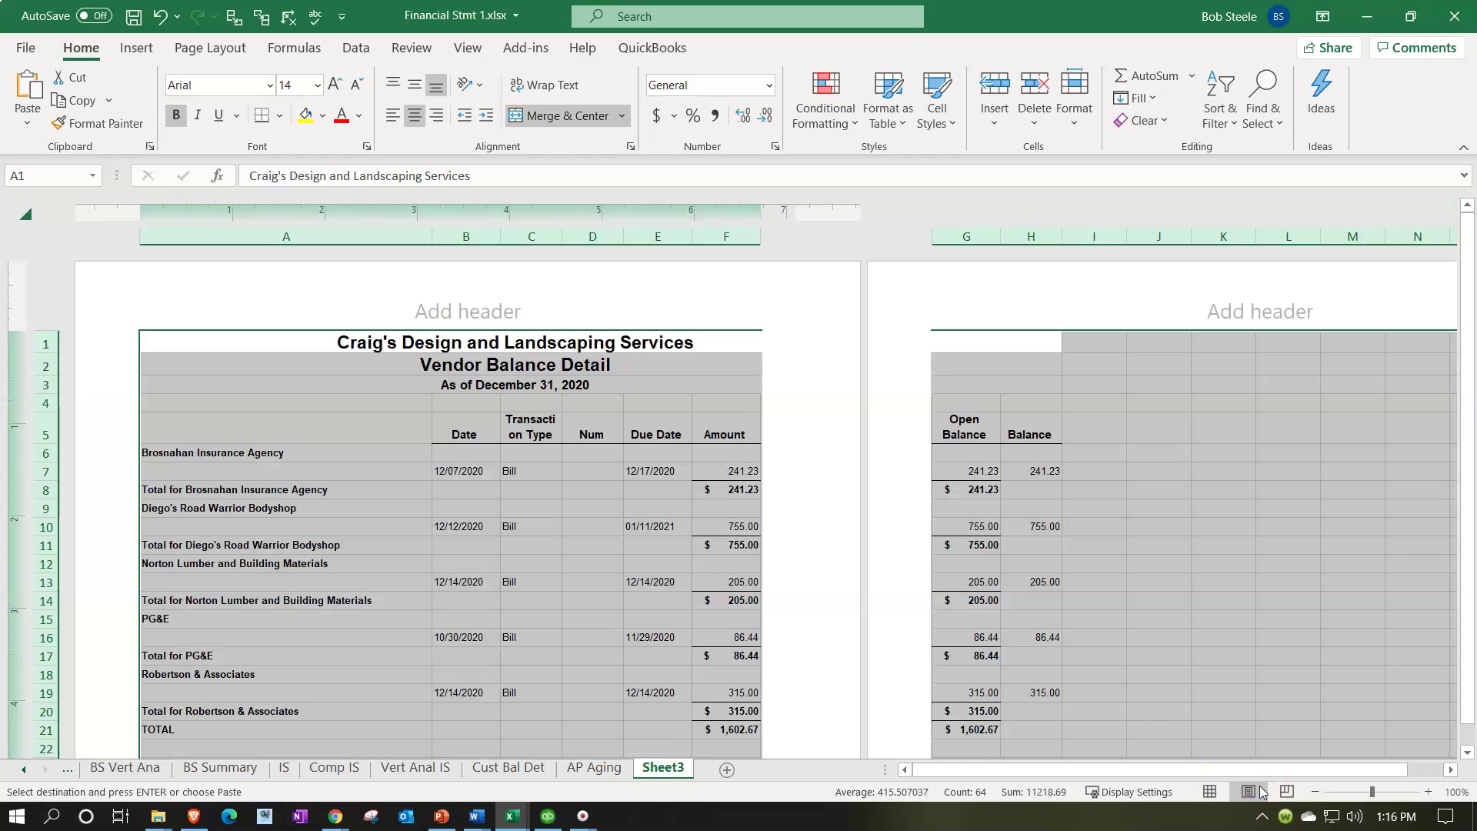
click(1212, 793)
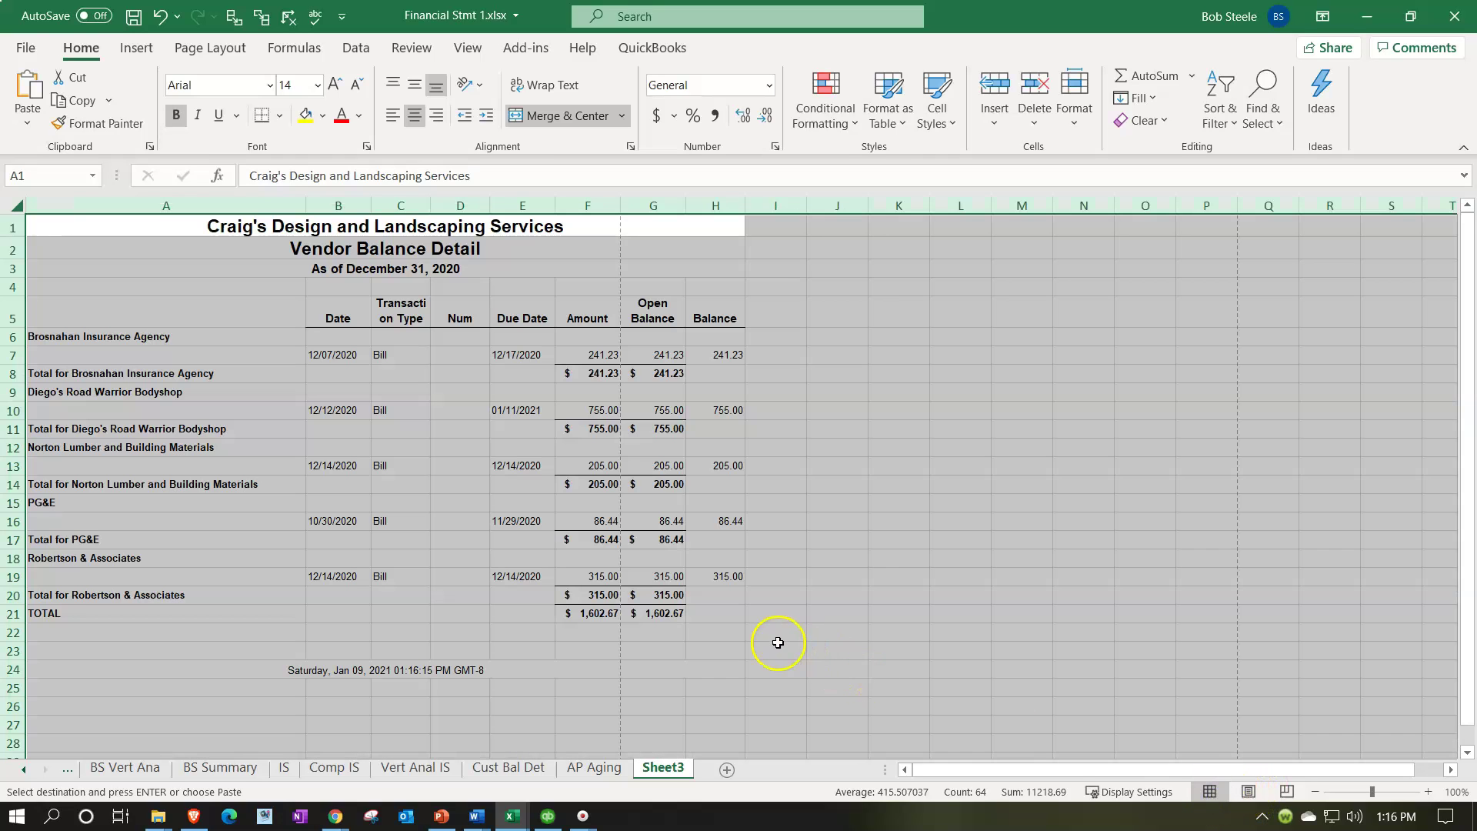
click(777, 642)
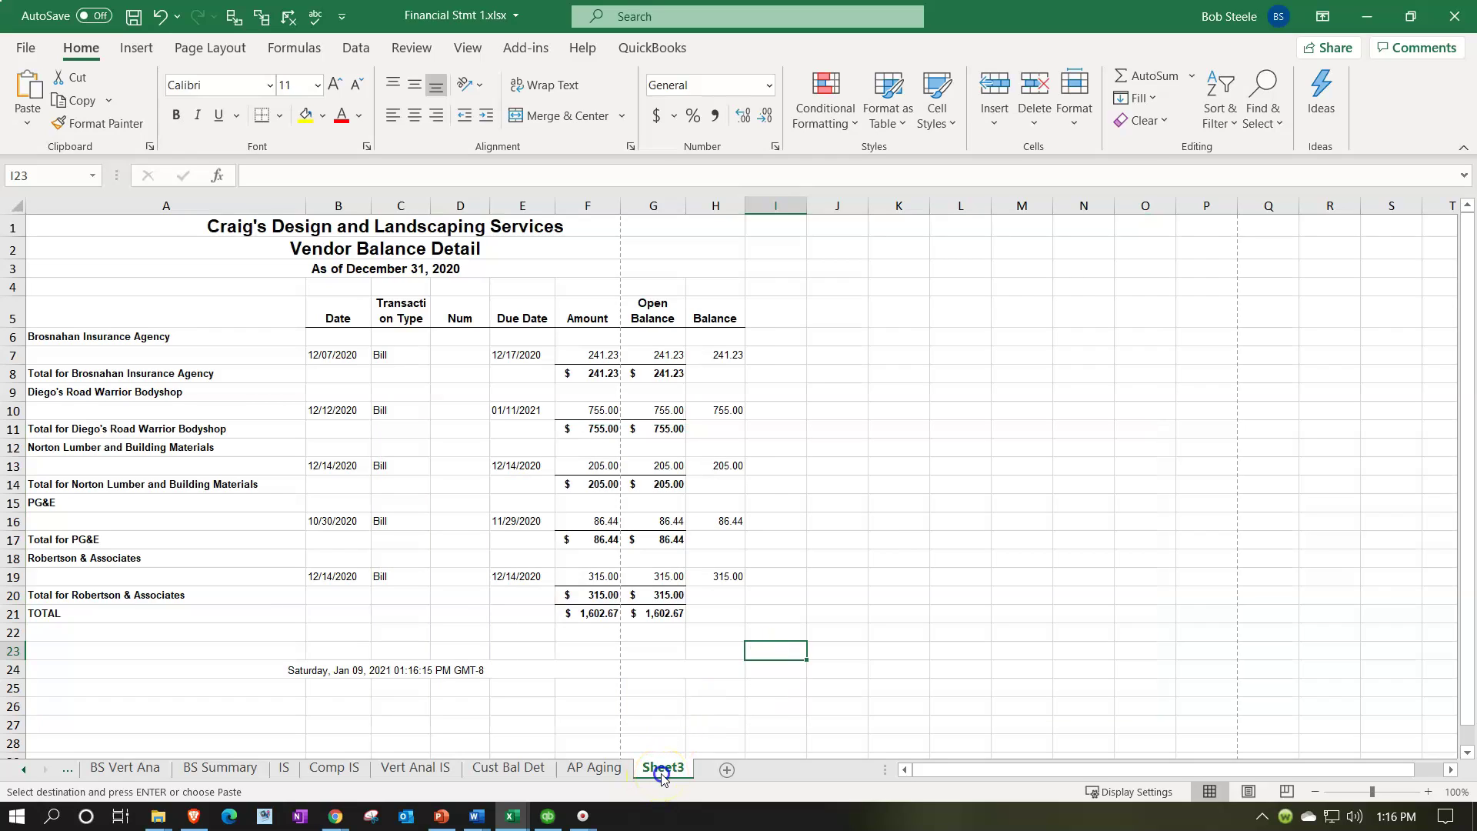
Rename the new sheet as Vendor Bal Detail
double_click(663, 770)
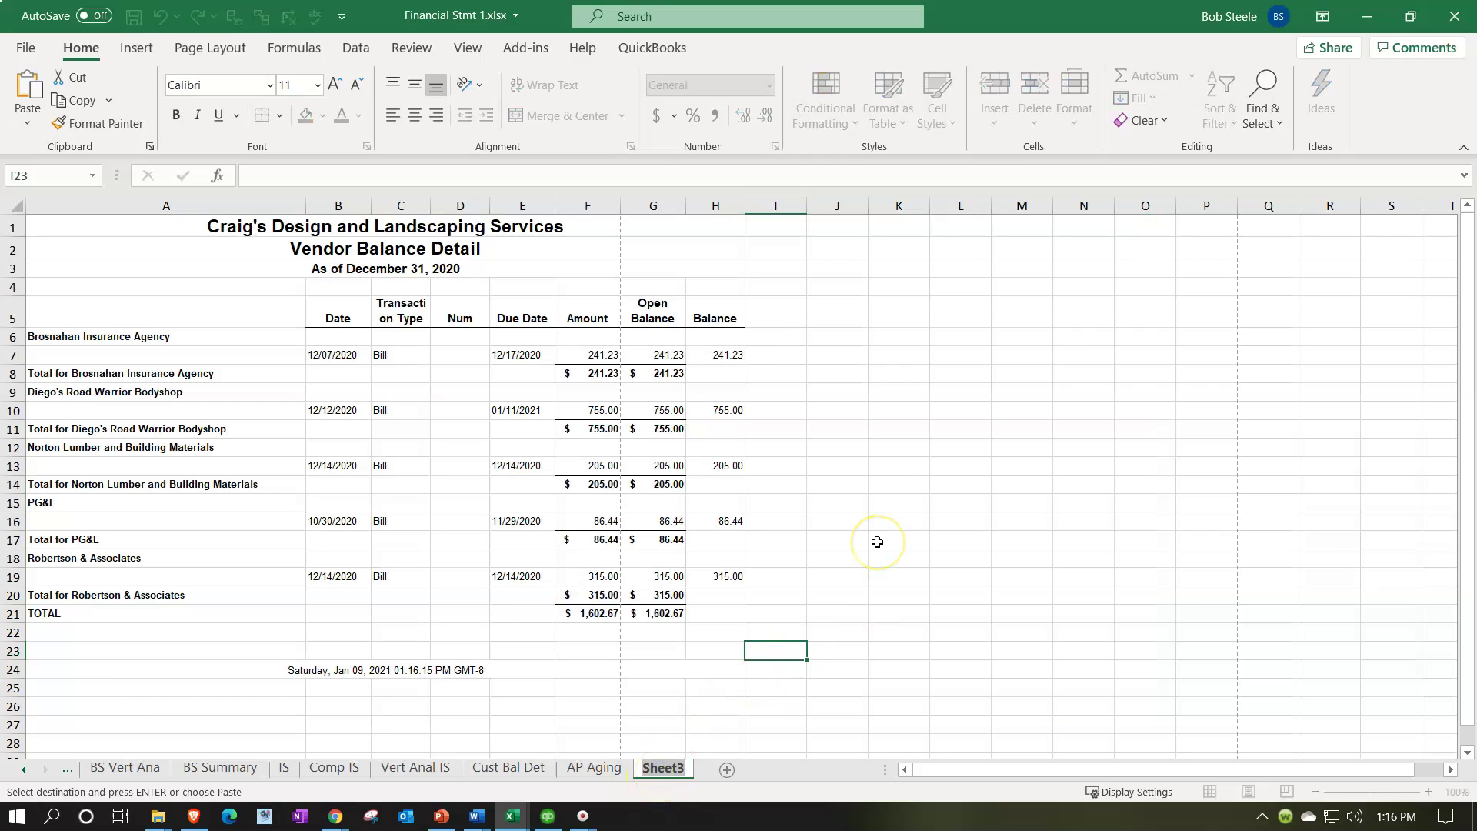
text(Vendor Bal Detail)
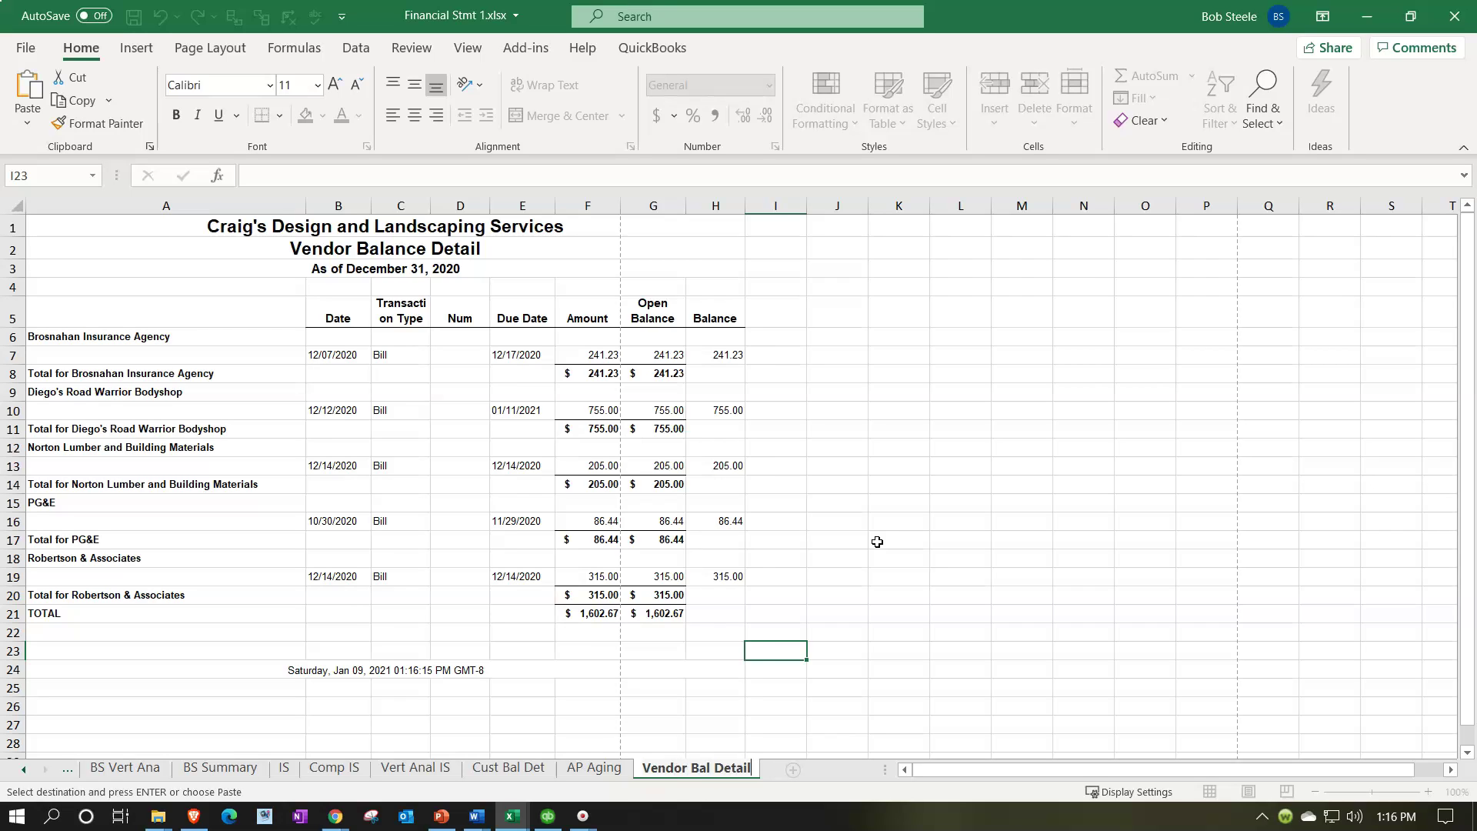
click(668, 523)
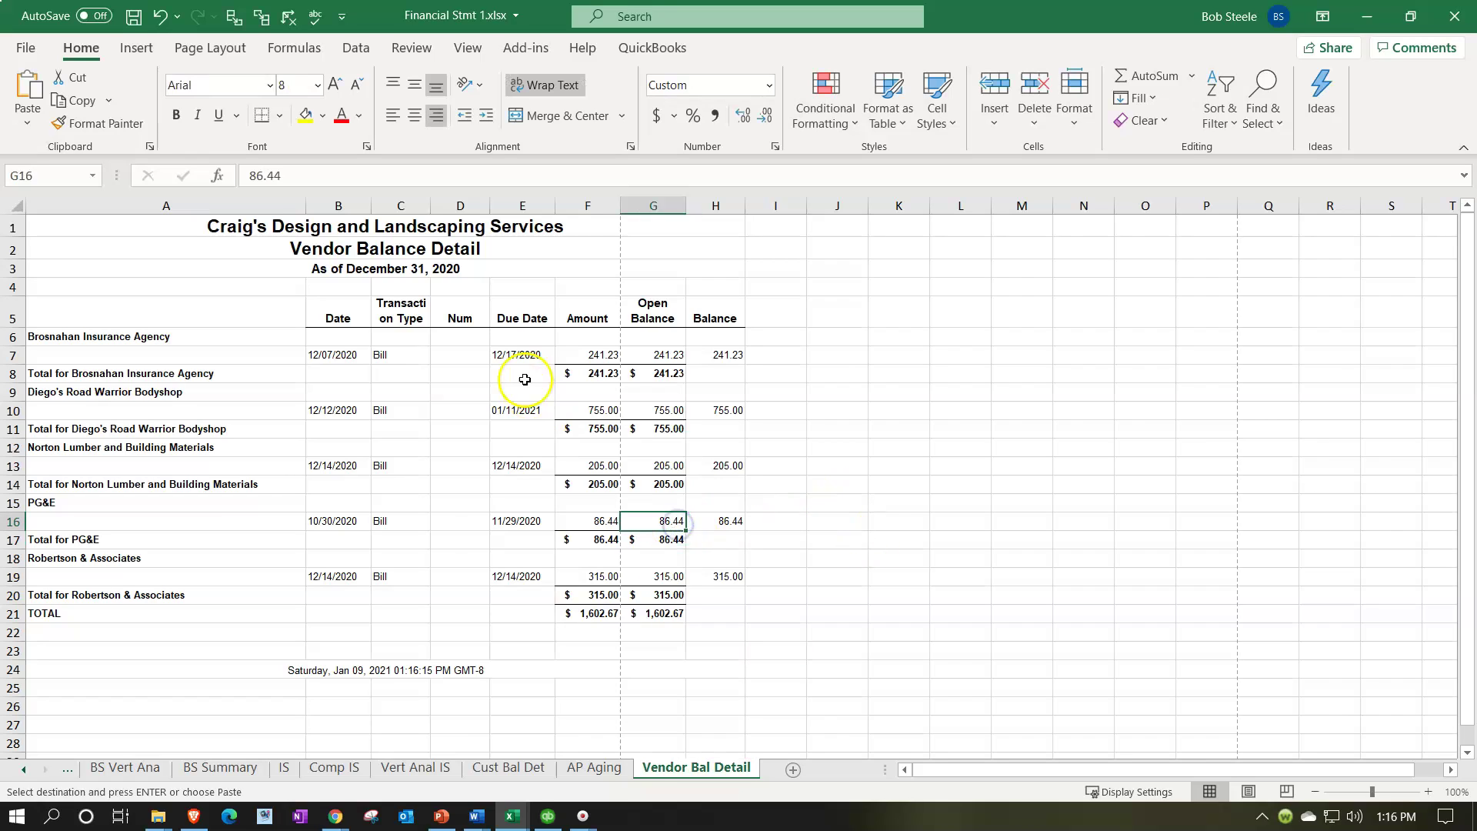
Narrow column A on the Vendor Bal Detail sheet to just fit the longest vendor total label
click(447, 343)
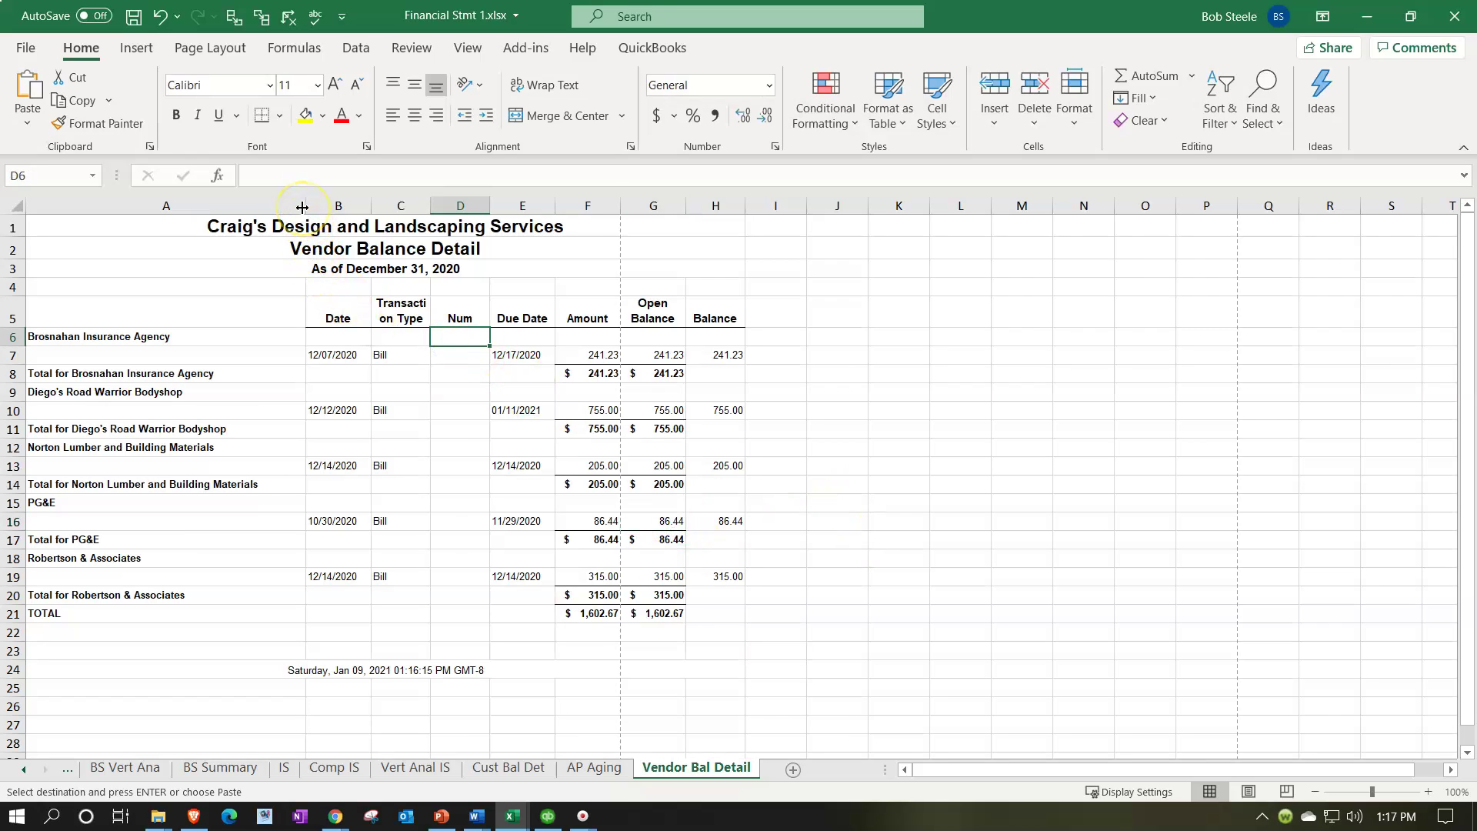
click(700, 484)
scroll(665, 549, up, 3)
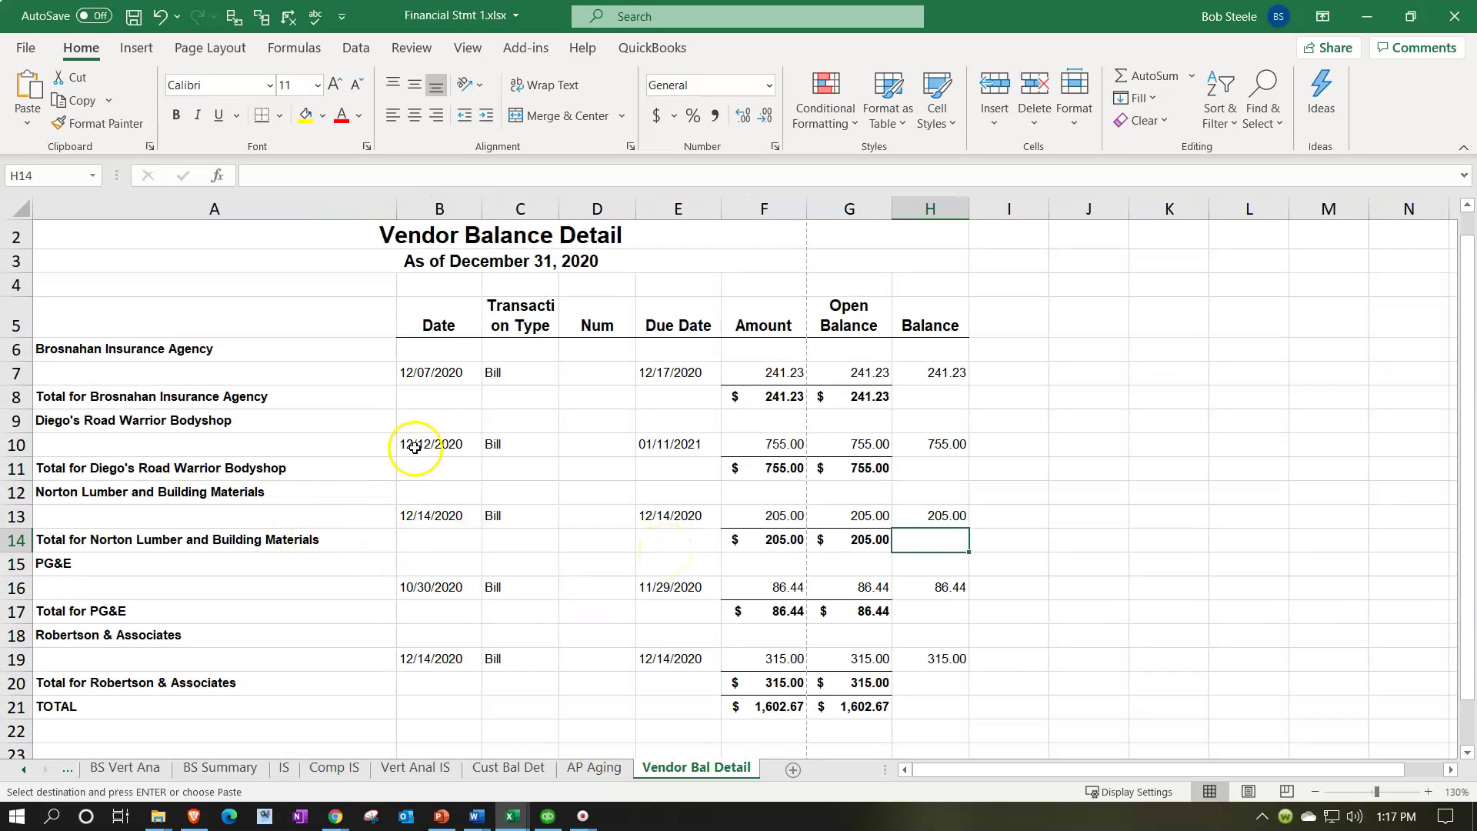
drag(396, 207, 331, 234)
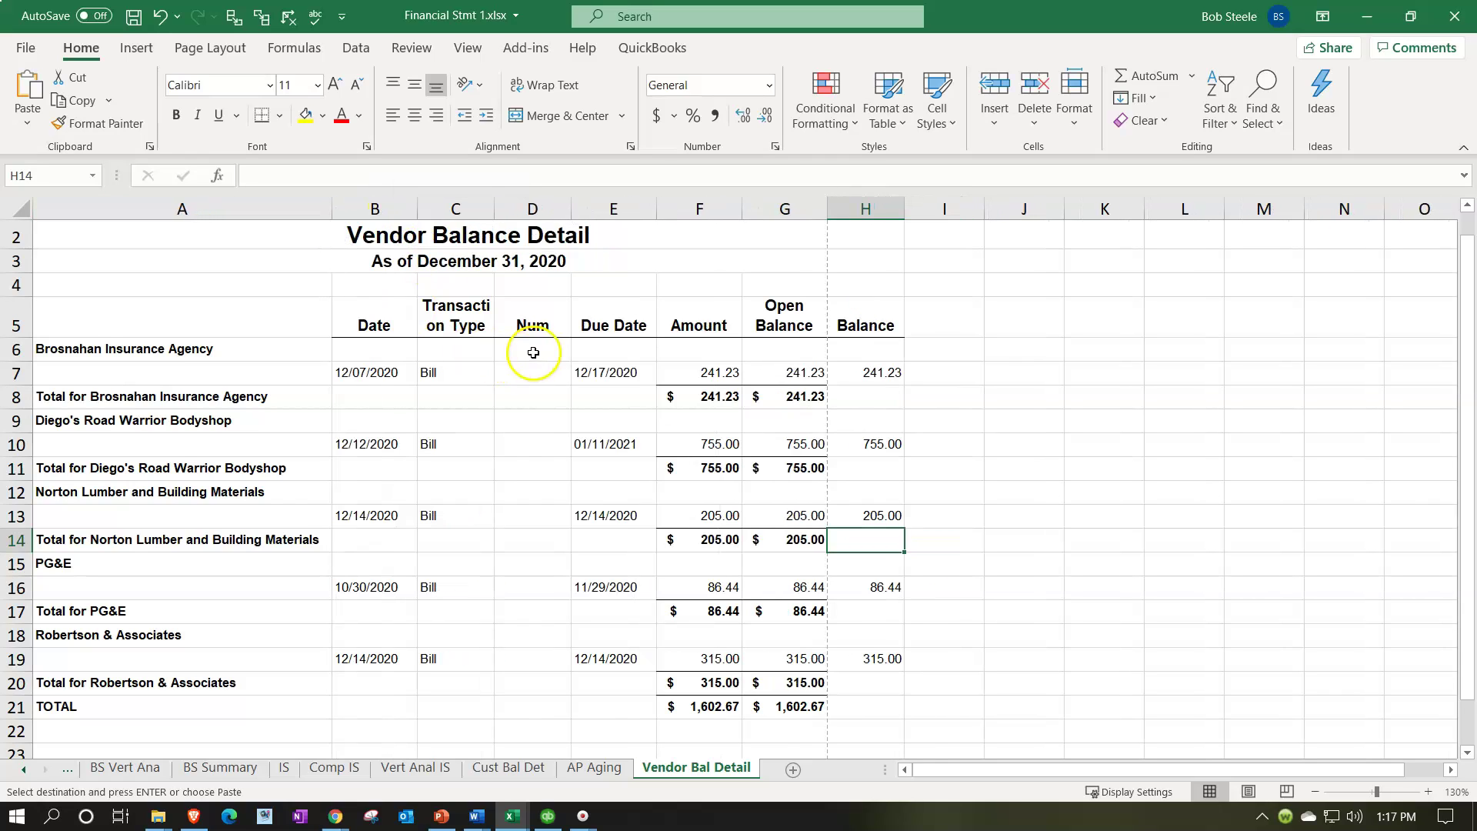
scroll(543, 498, down, 4)
scroll(543, 496, up, 4)
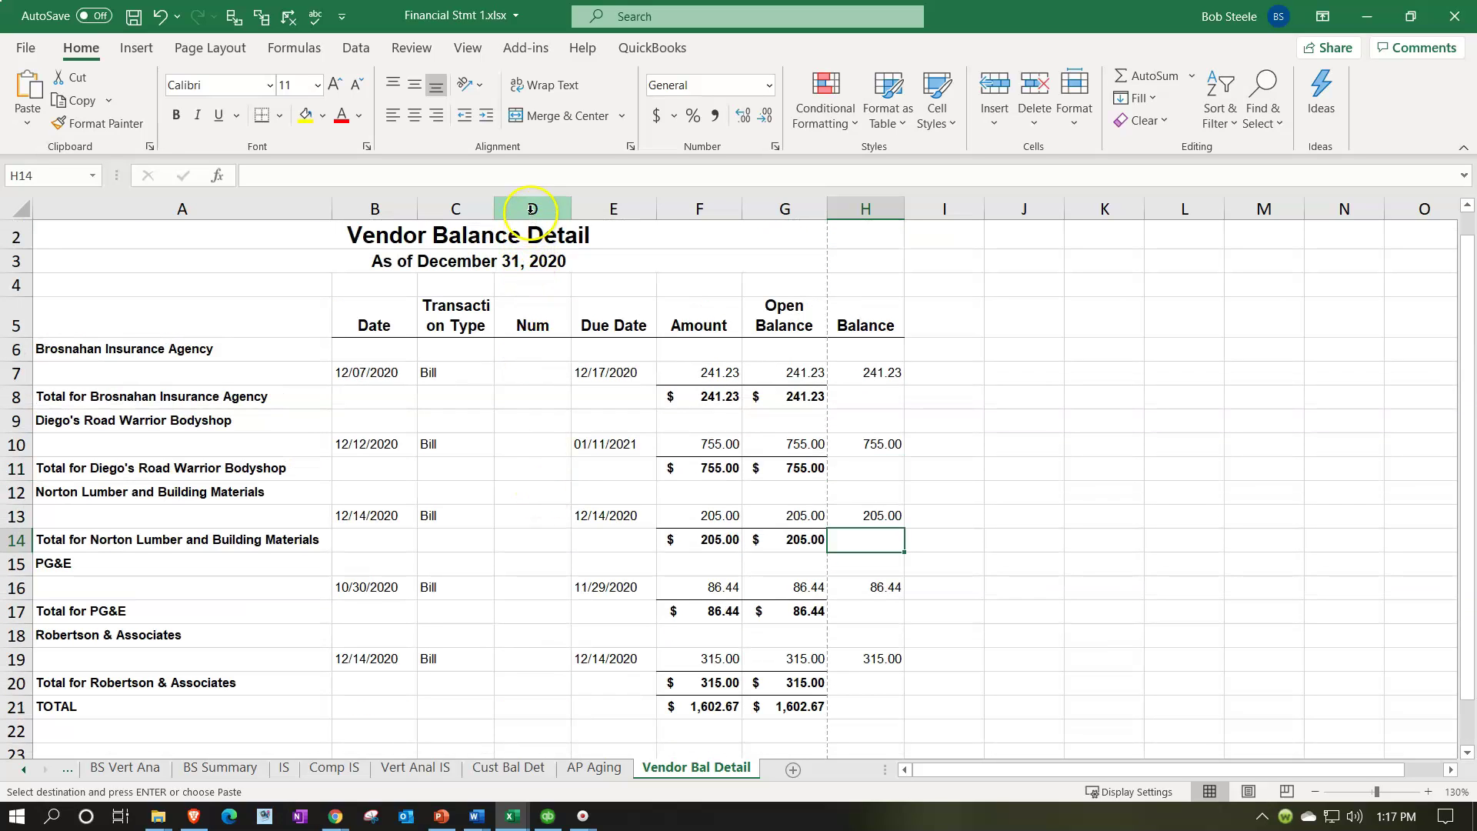
Delete the empty Num column D from the Vendor Bal Detail sheet so the report fits one page wide
click(531, 208)
right_click(552, 470)
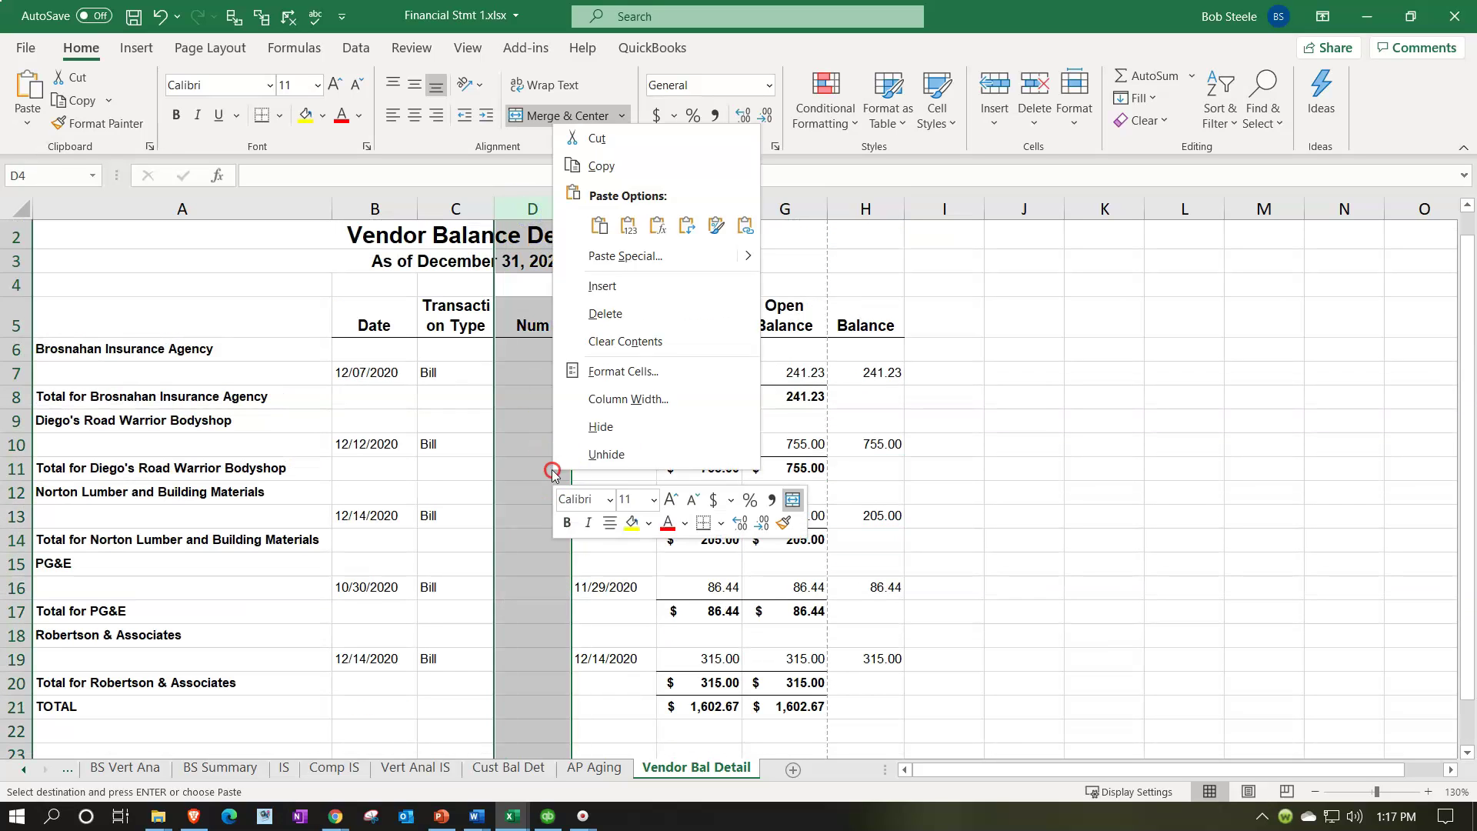
click(592, 313)
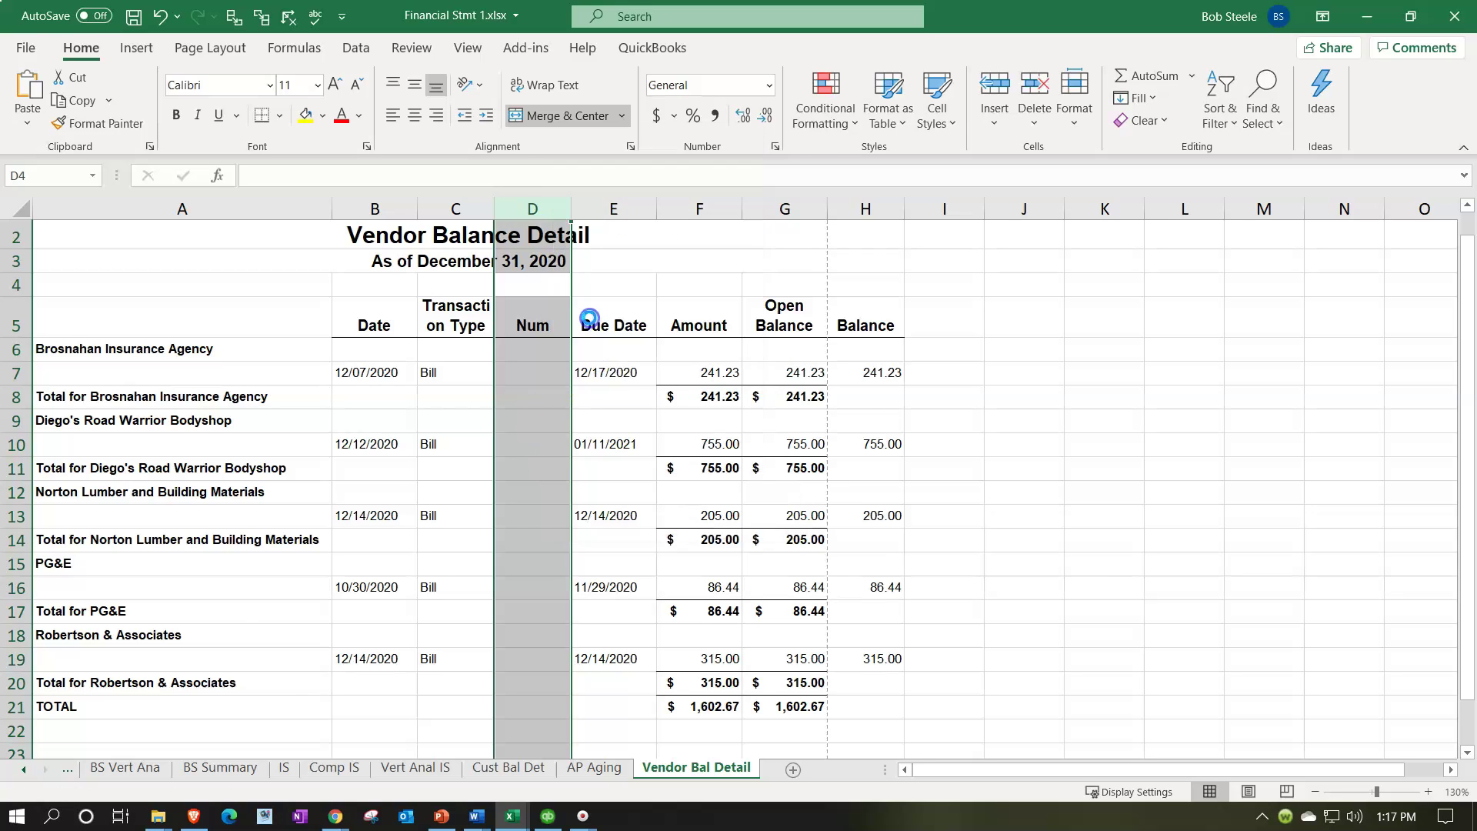
click(248, 233)
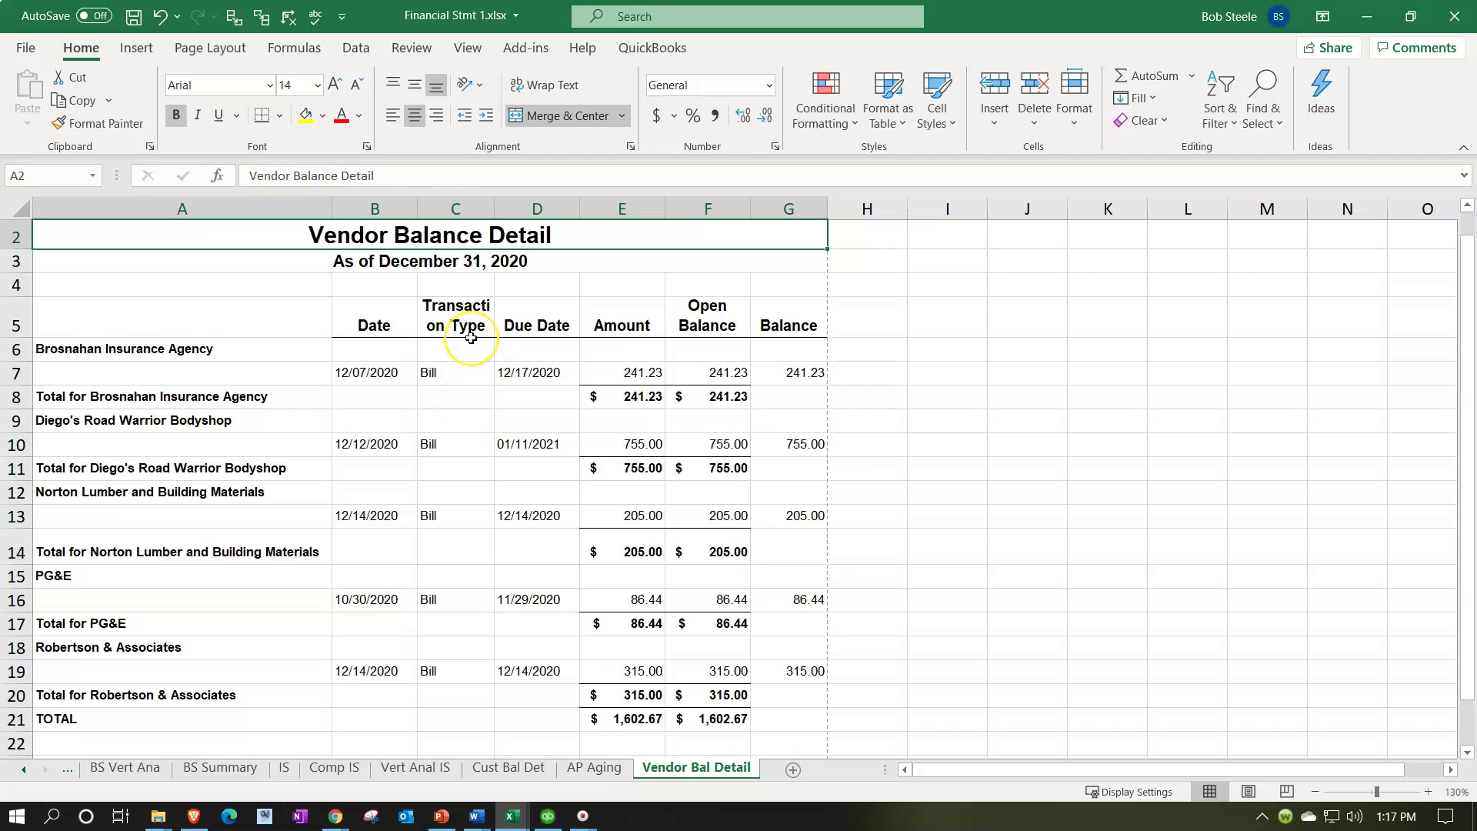
Save the workbook and set its print scope to Print Entire Workbook
click(133, 16)
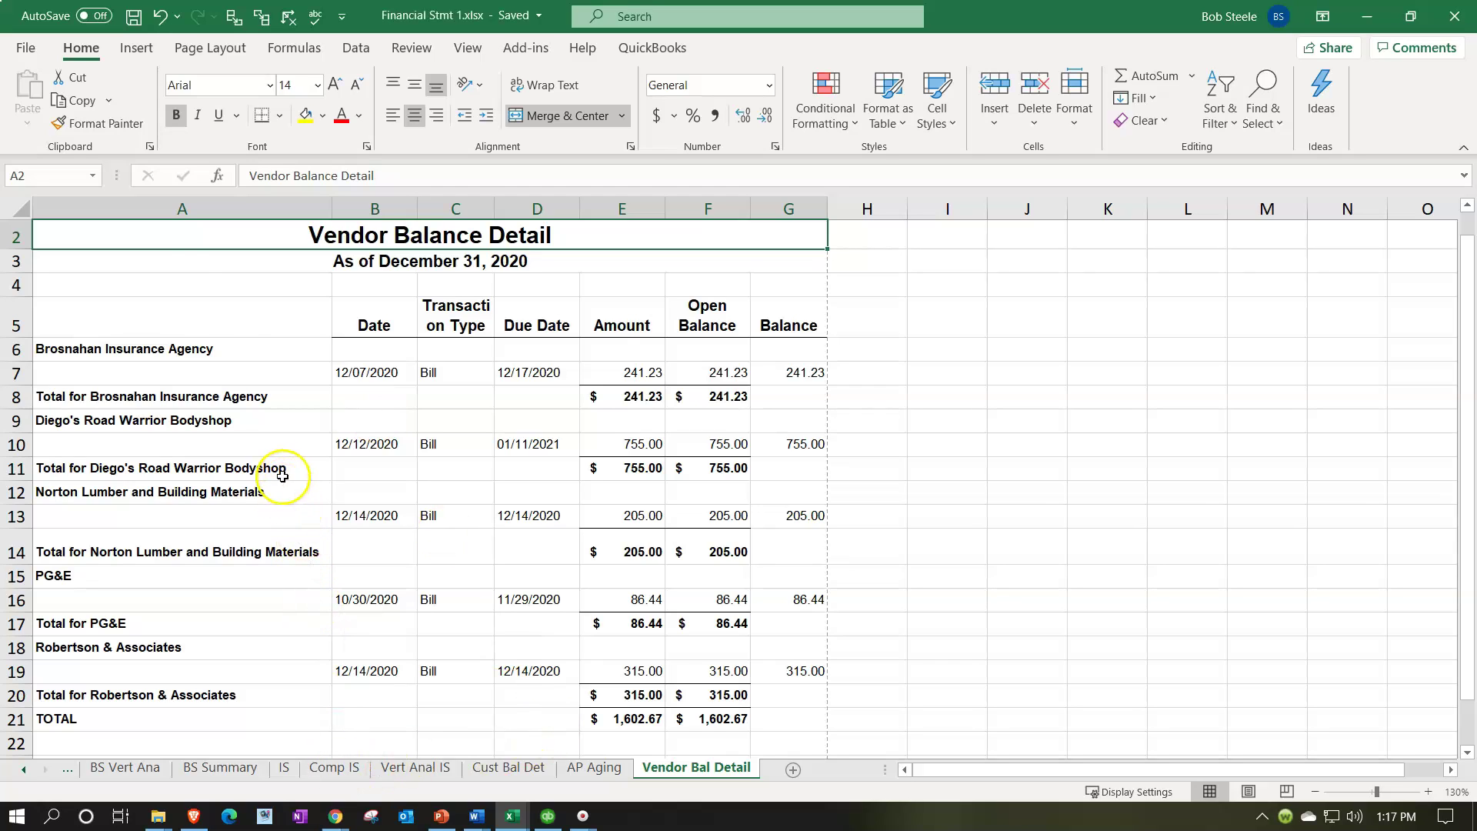
click(24, 51)
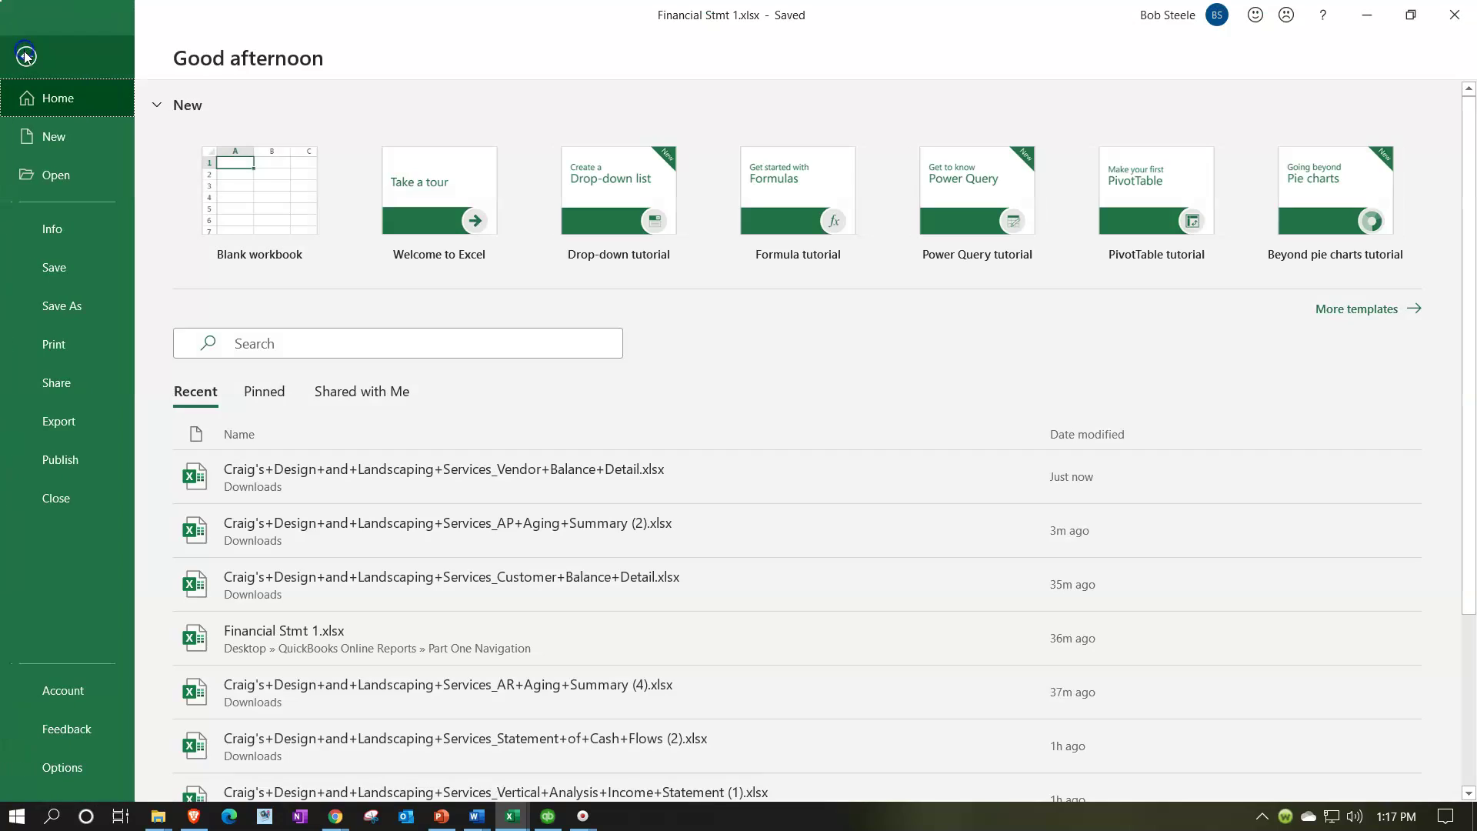
click(82, 346)
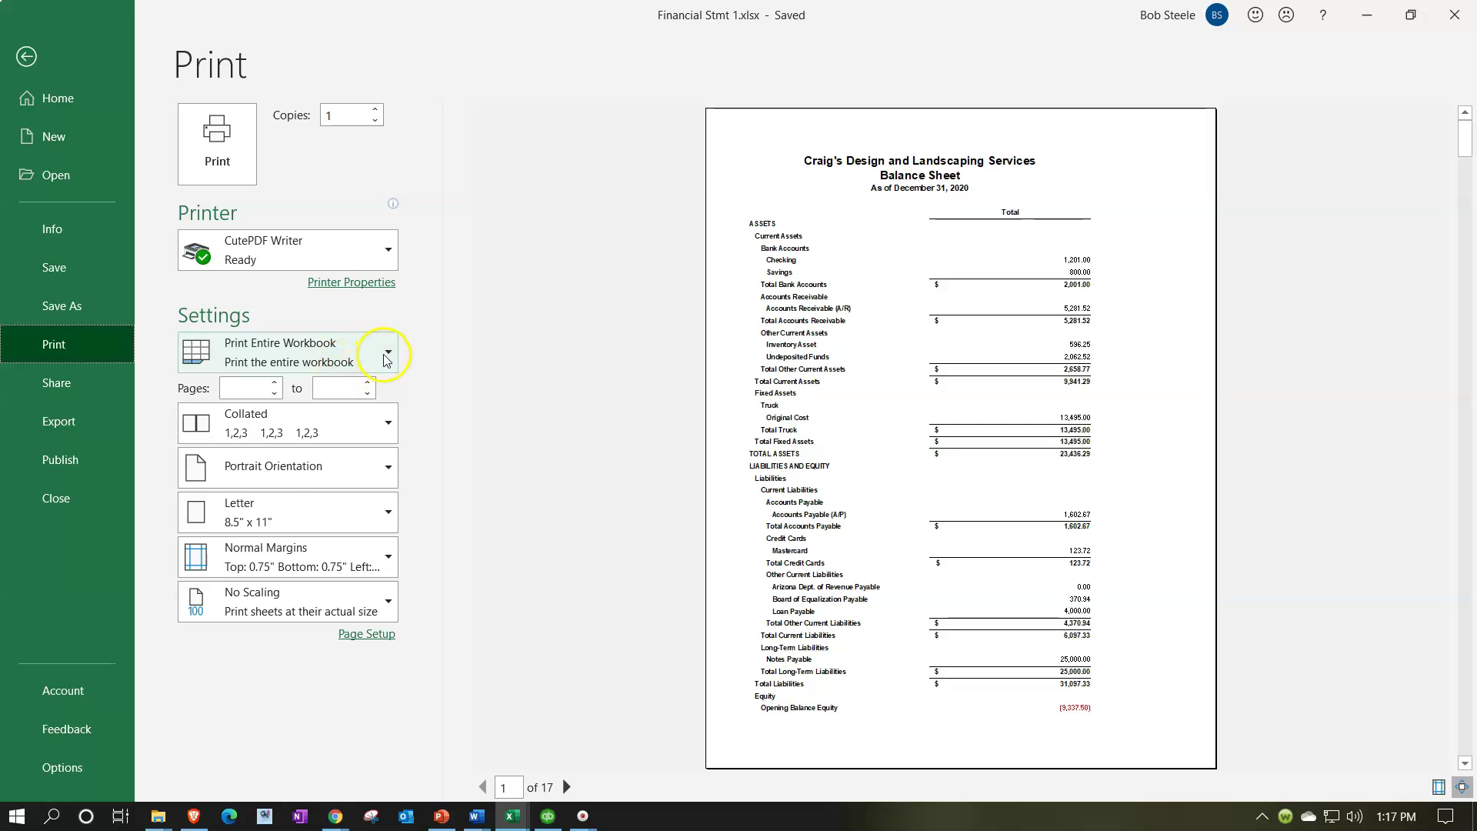
click(386, 359)
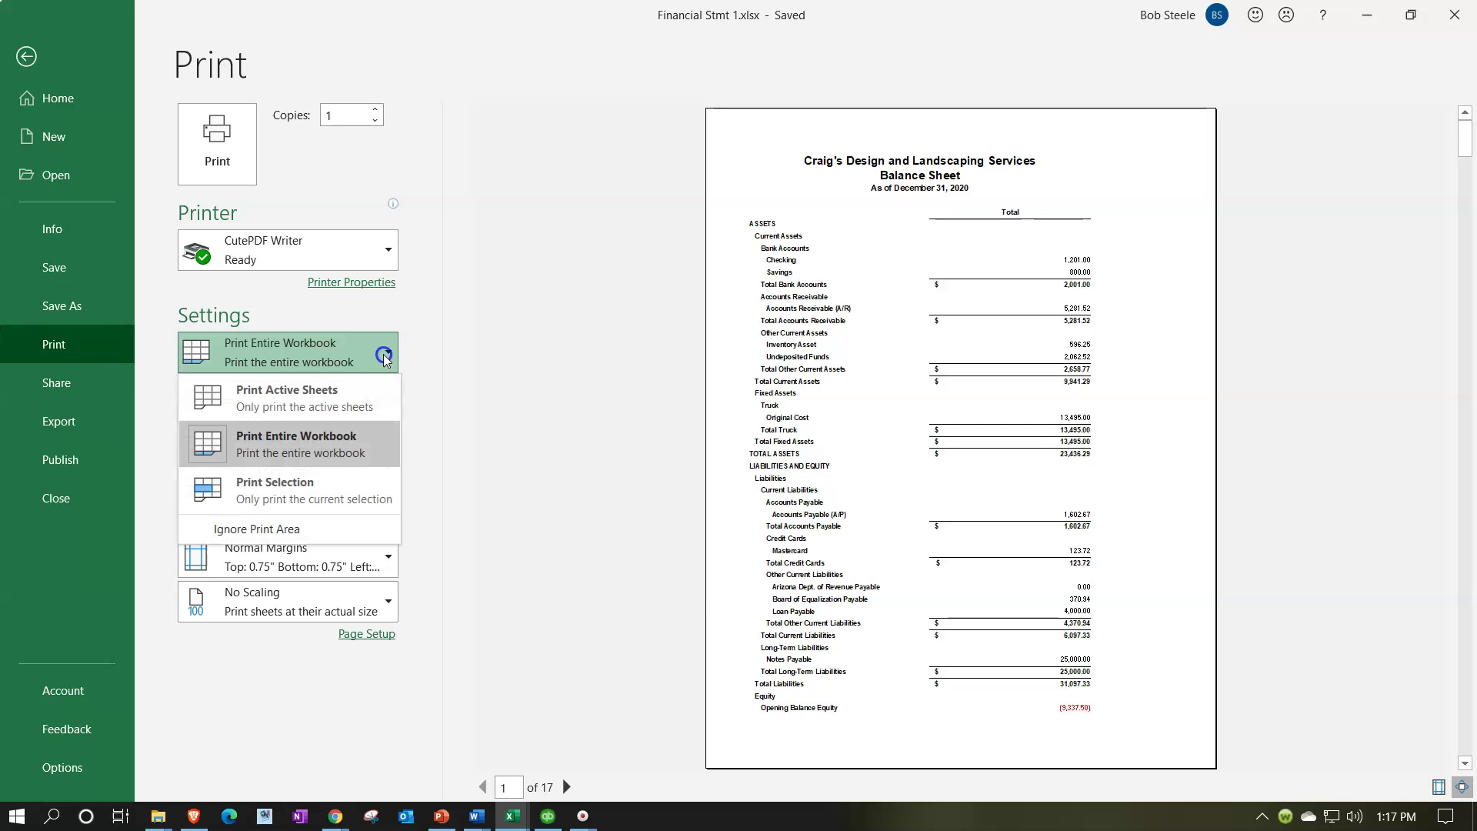
click(376, 460)
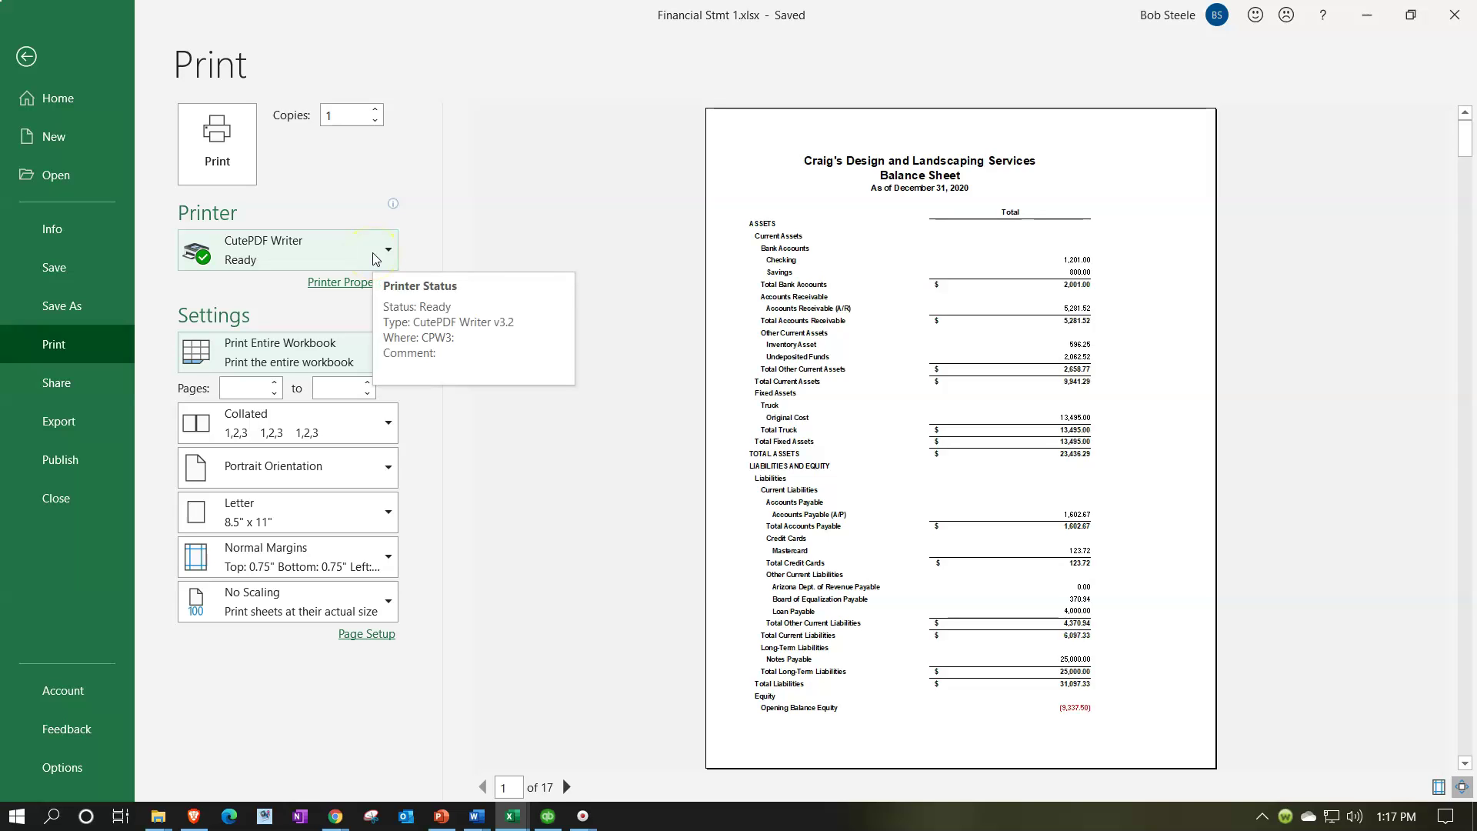
Check the print preview of the entire workbook page by page, from the Balance Sheet through the Vendor Balance Detail
scroll(834, 328, down, 2)
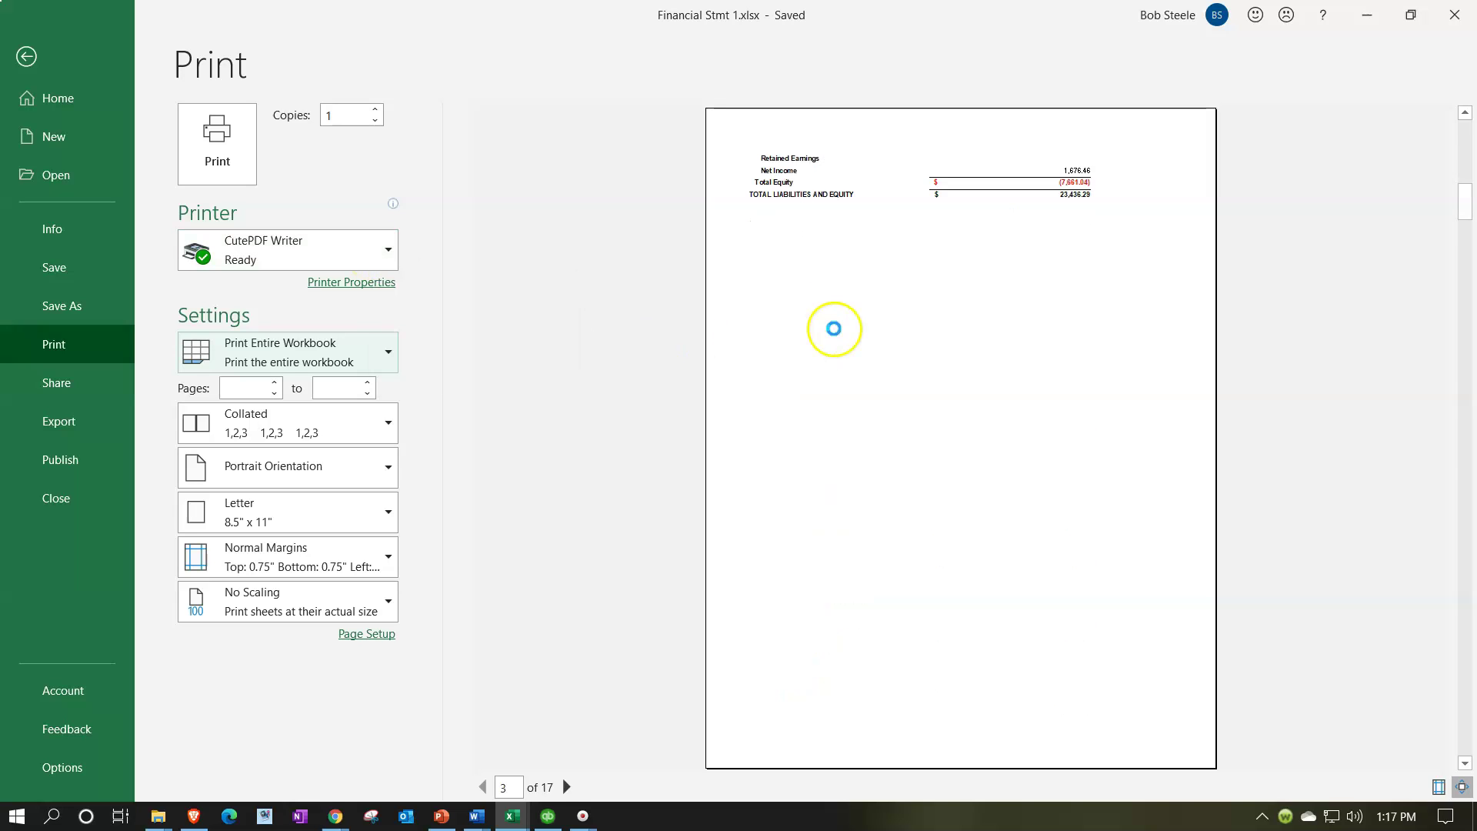
scroll(833, 328, down, 1)
scroll(833, 328, down, 2)
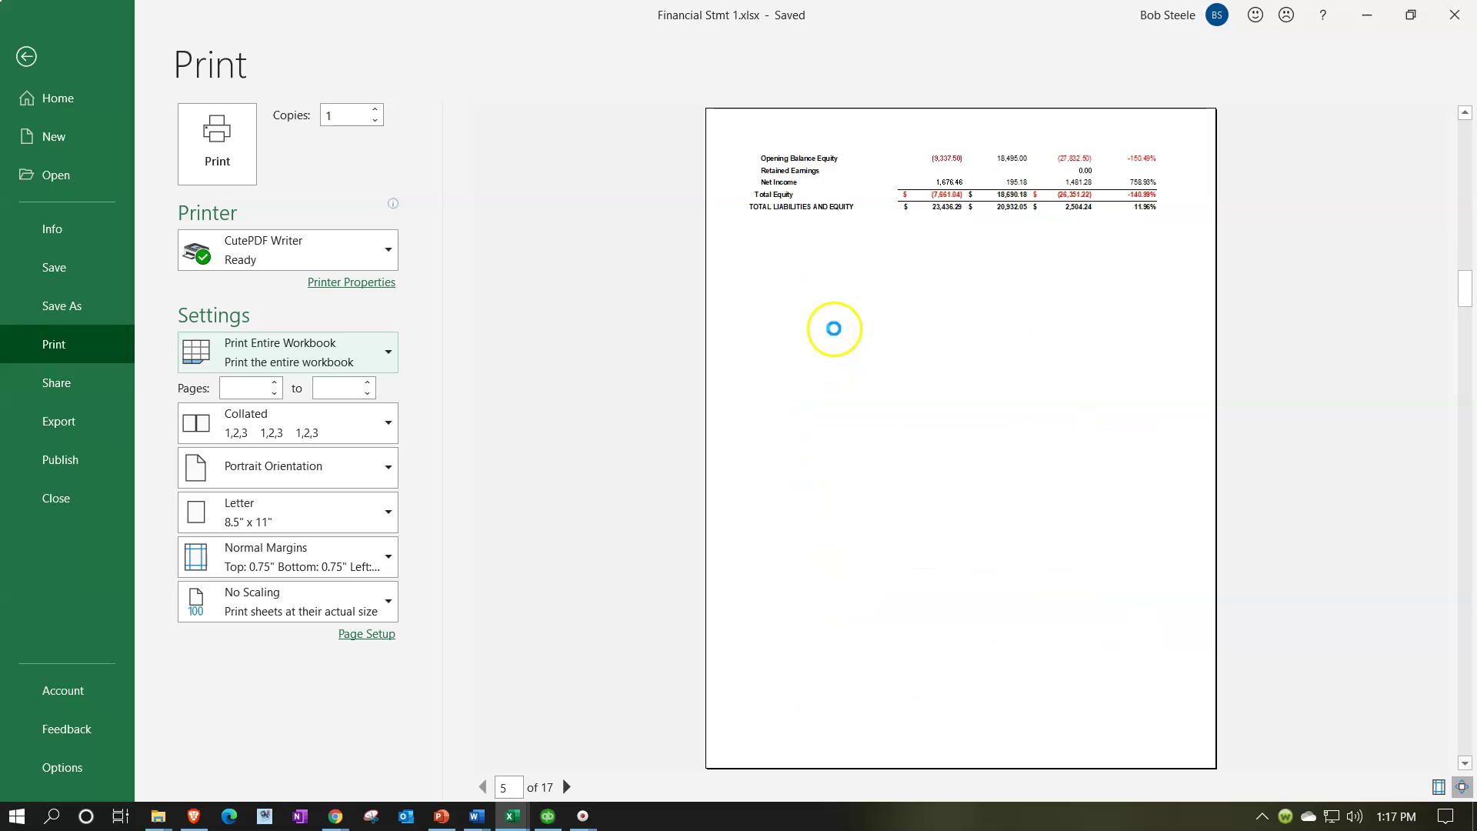
scroll(834, 329, down, 1)
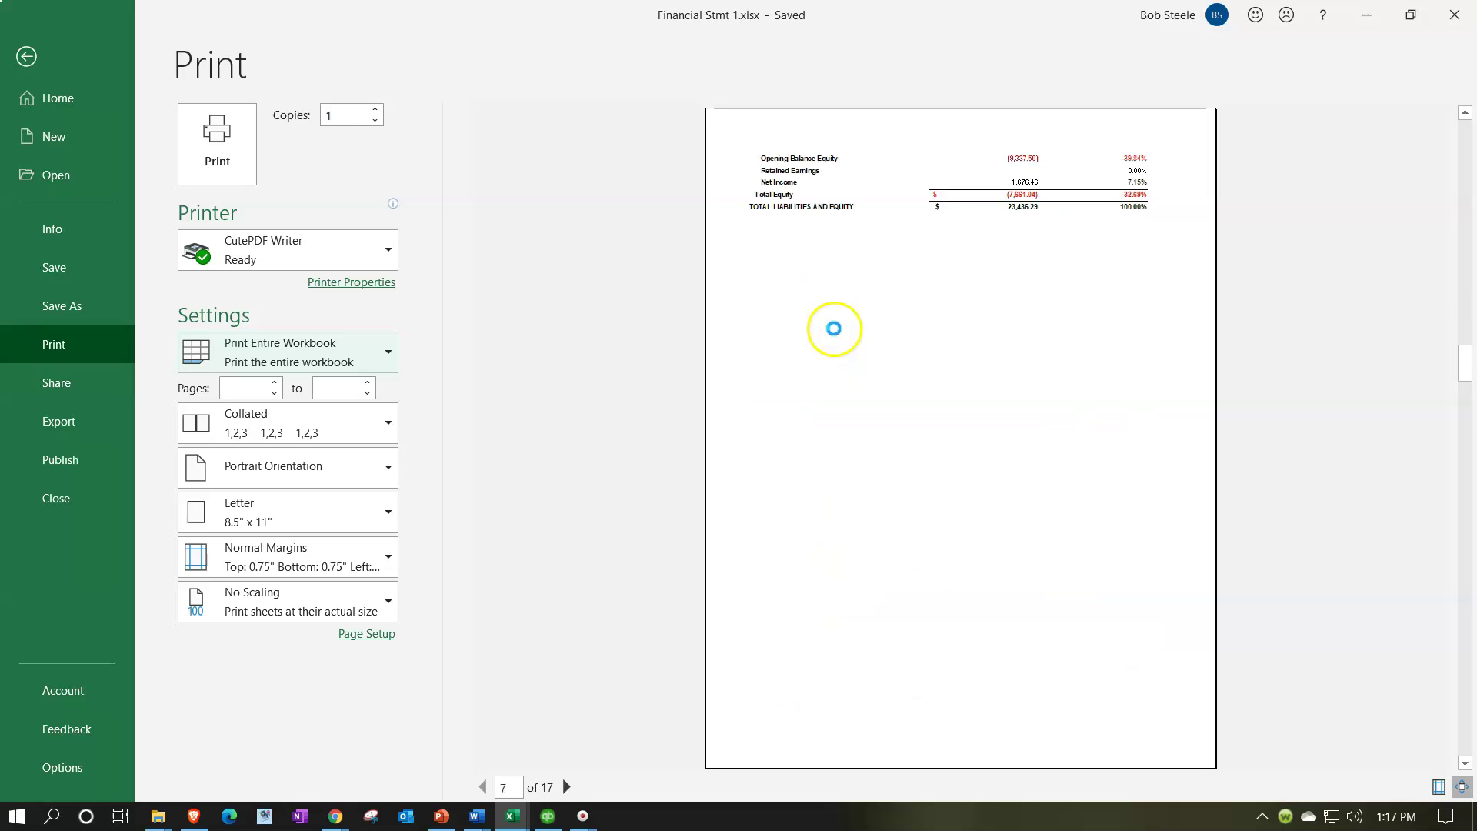
scroll(834, 328, down, 1)
scroll(835, 331, down, 2)
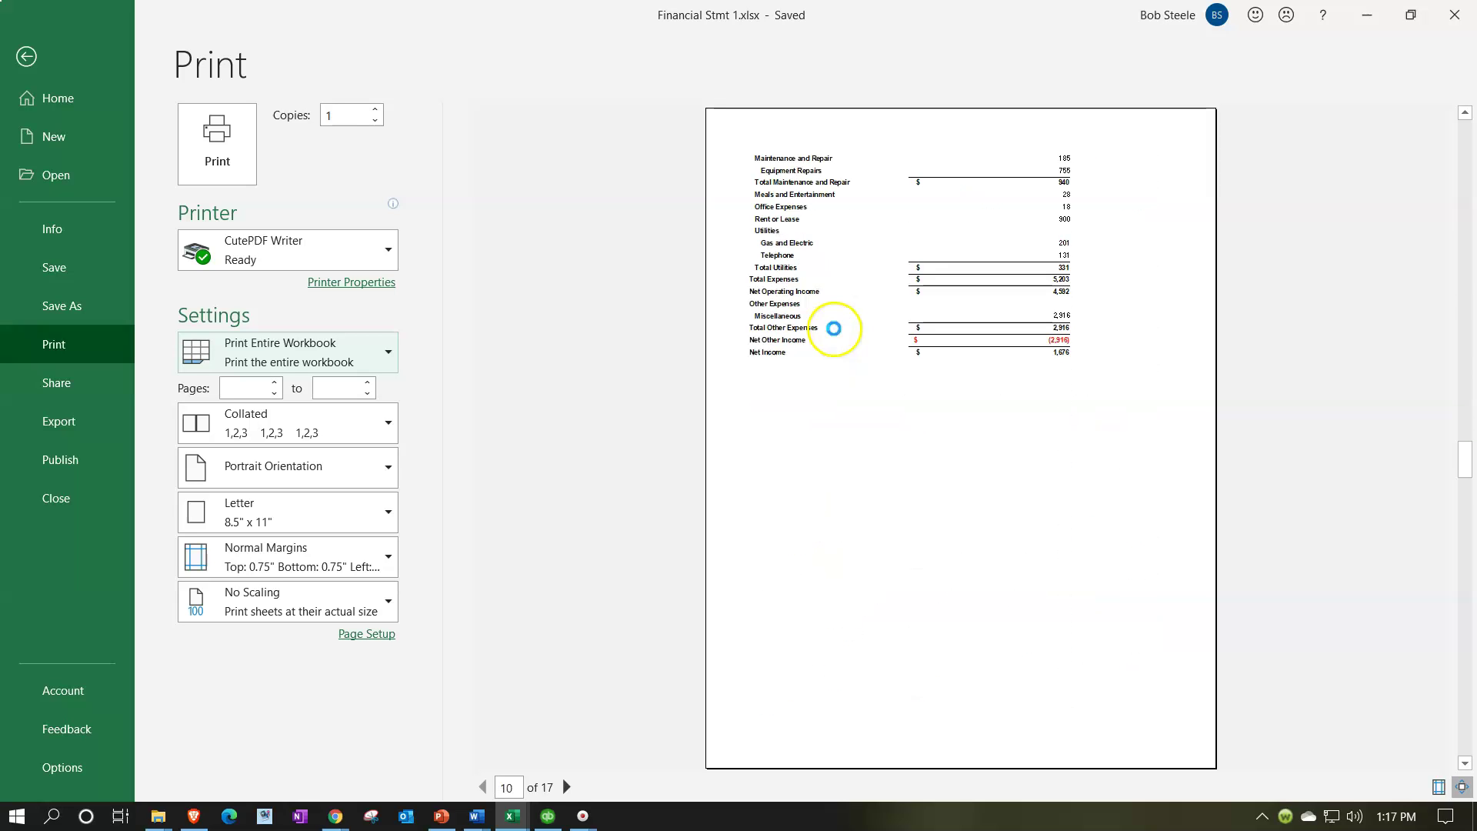
scroll(833, 329, down, 1)
scroll(835, 331, down, 1)
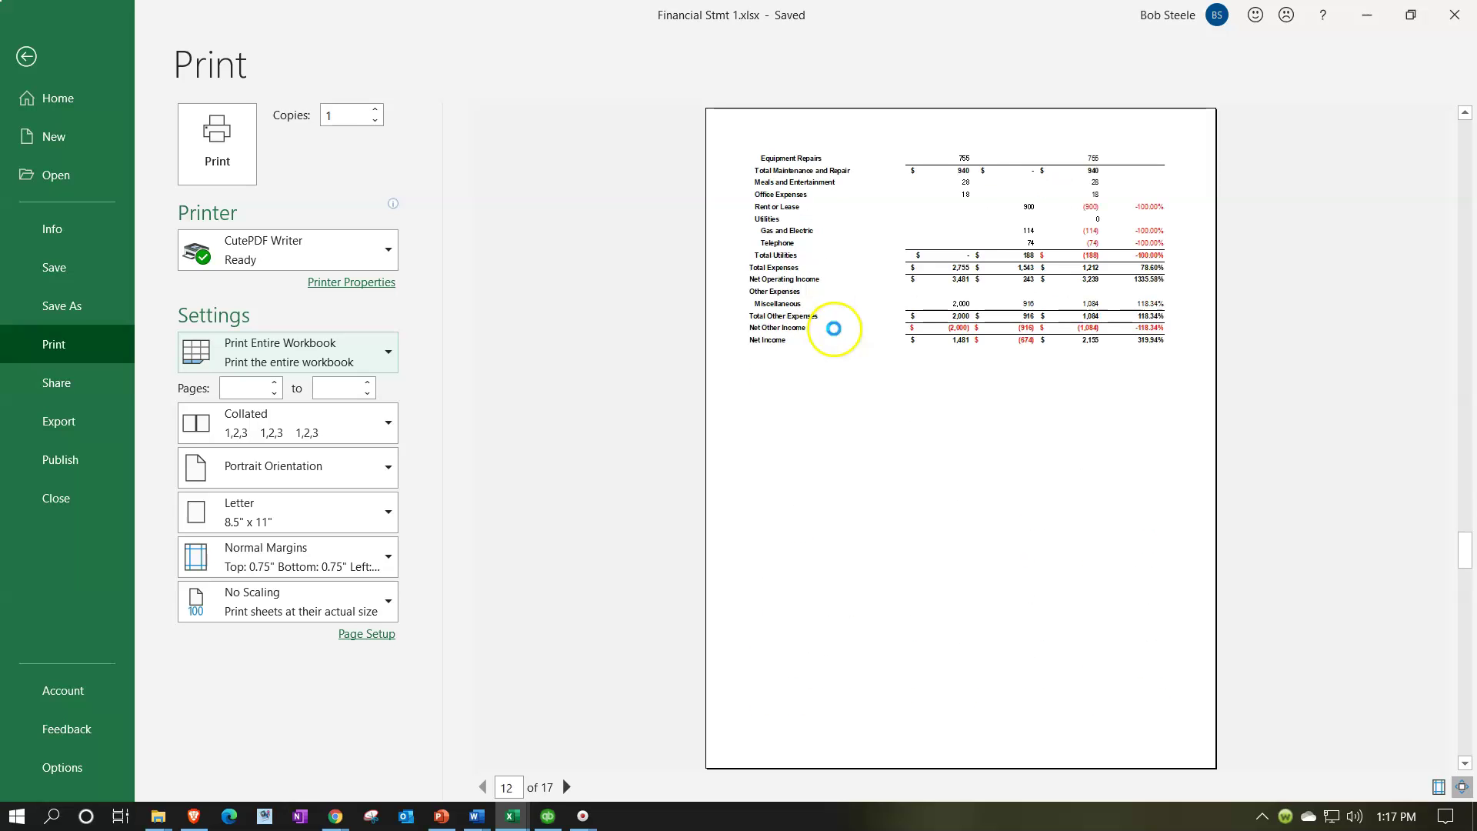
scroll(835, 332, down, 1)
scroll(836, 330, down, 1)
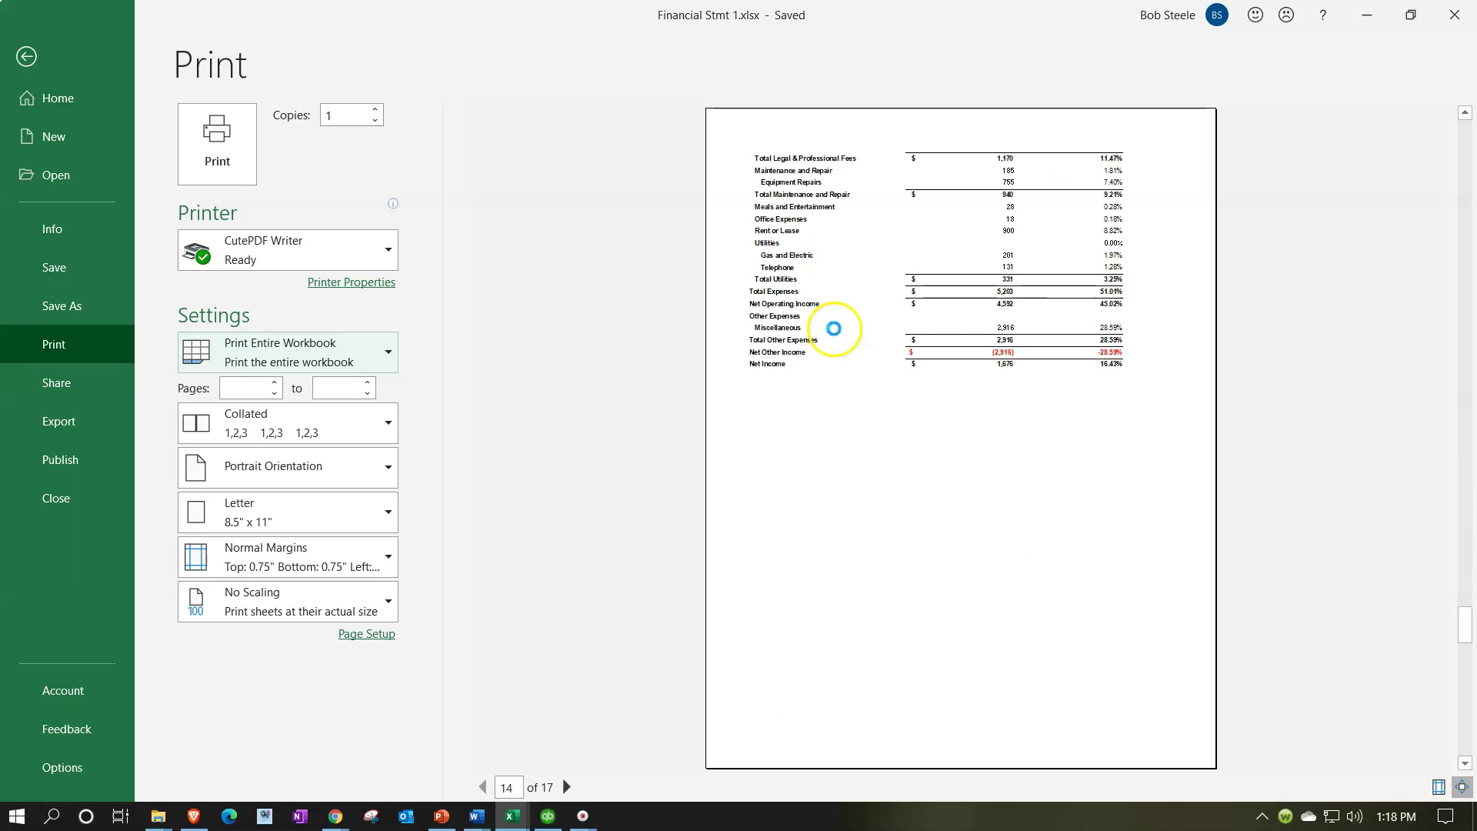
scroll(835, 331, down, 1)
scroll(835, 331, down, 1)
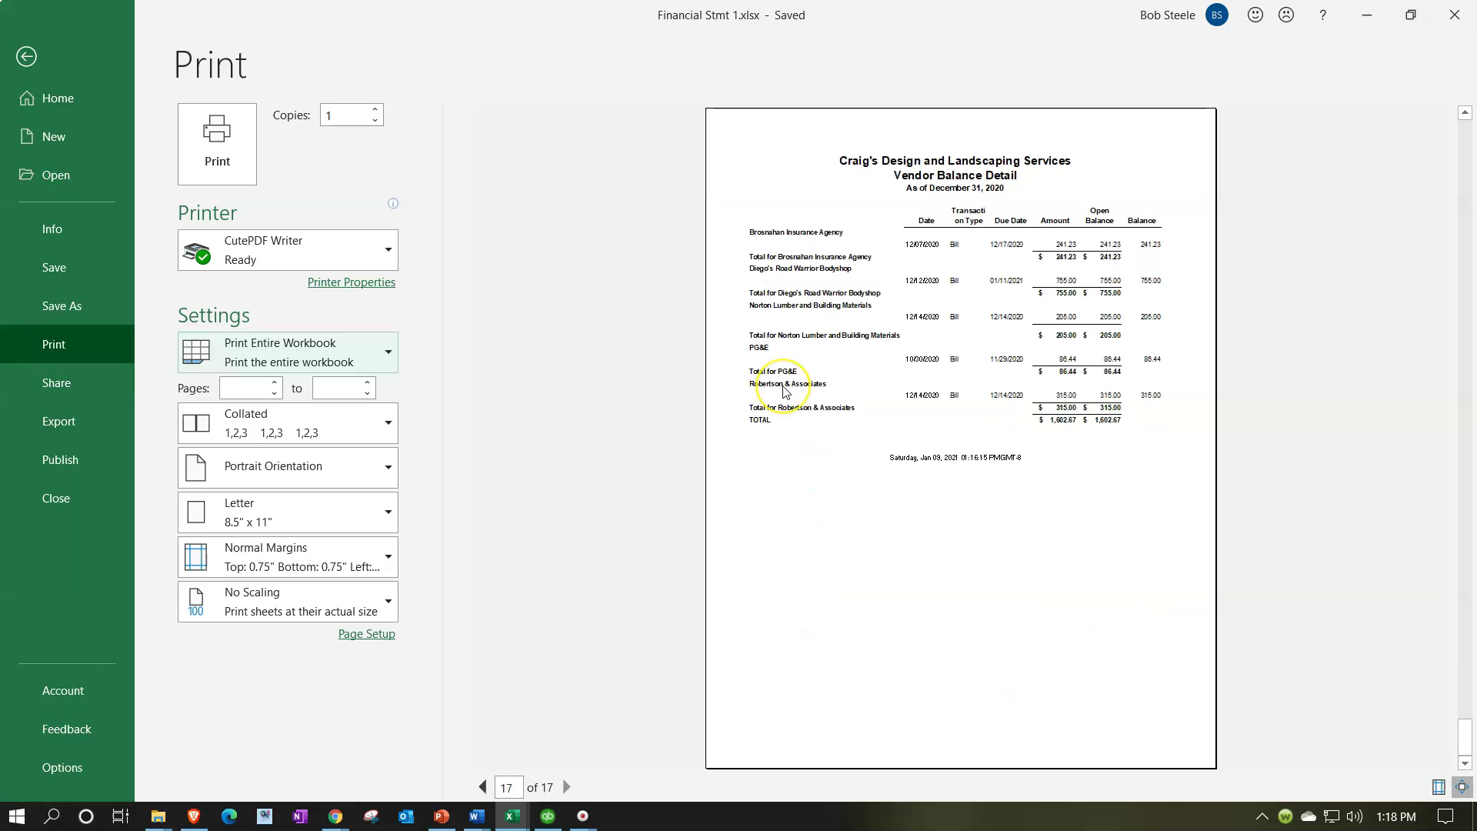
Print the entire workbook to PDF with CutePDF Writer, replacing Financial Stmt.pdf in the Part One Navigation folder
click(225, 179)
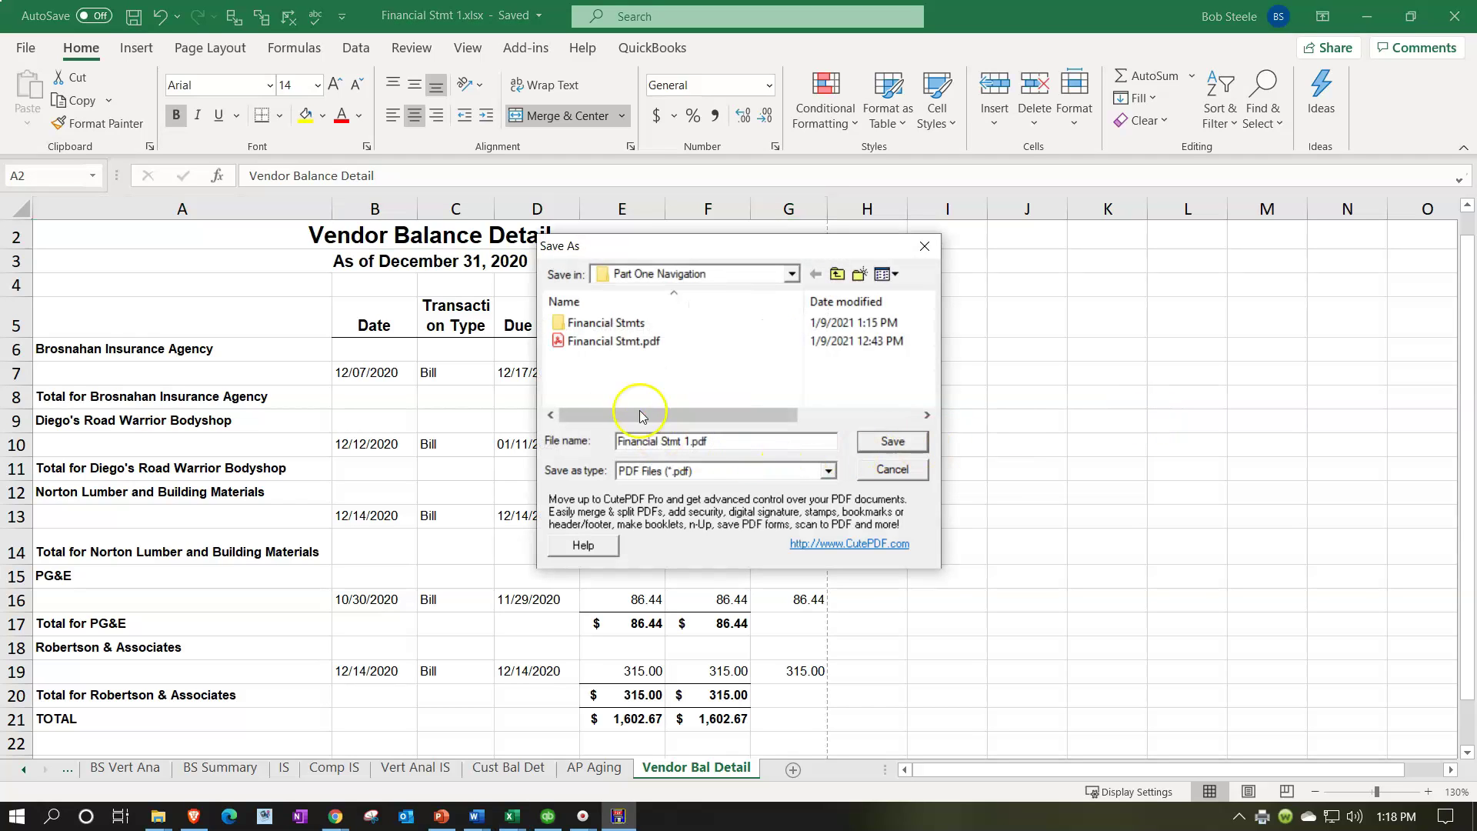
double_click(601, 345)
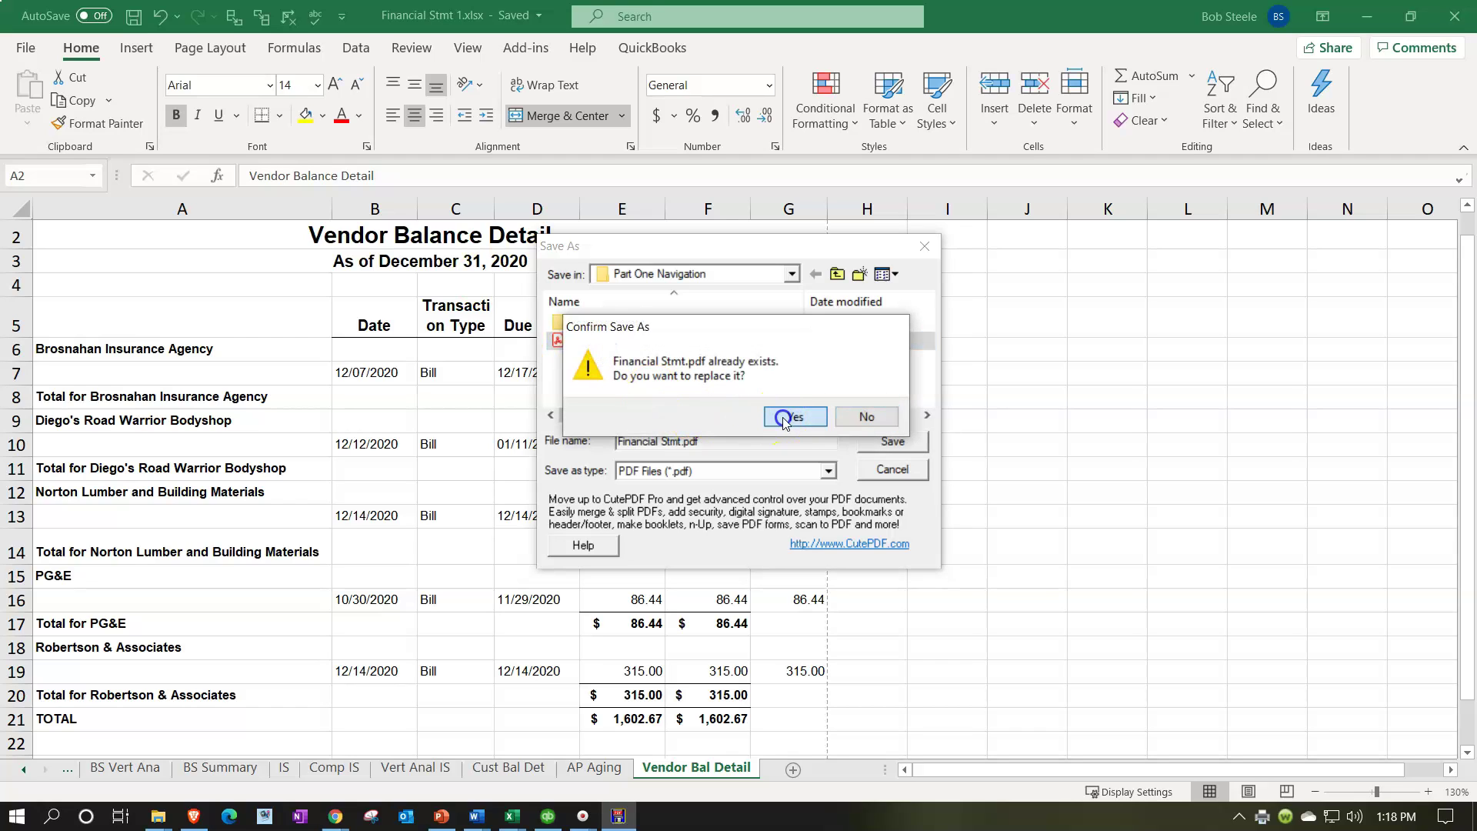
click(778, 420)
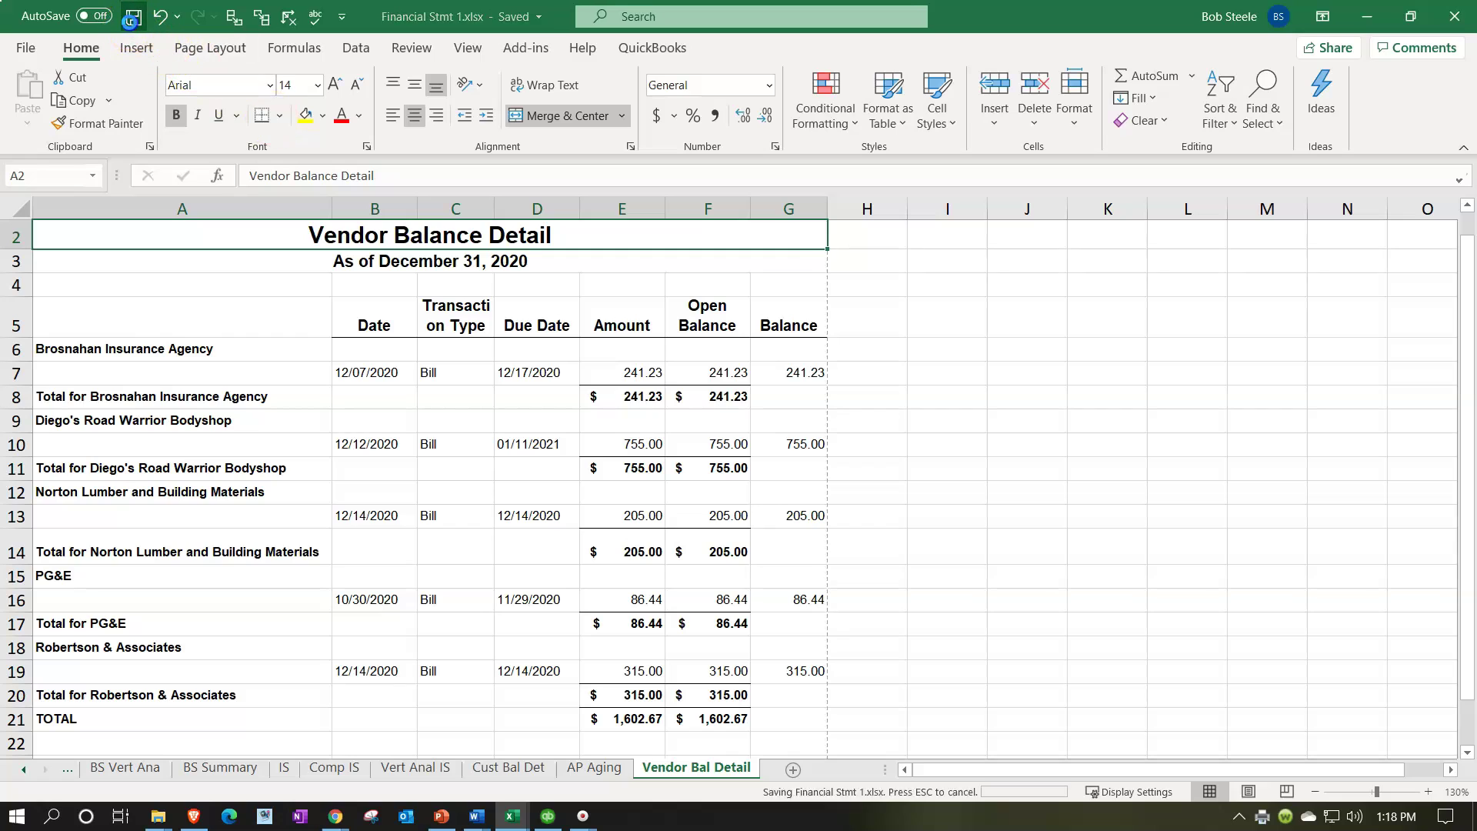
Switch to the Part One Navigation folder, open Financial Stmt.pdf in Acrobat Reader and collapse the tools pane
click(1359, 19)
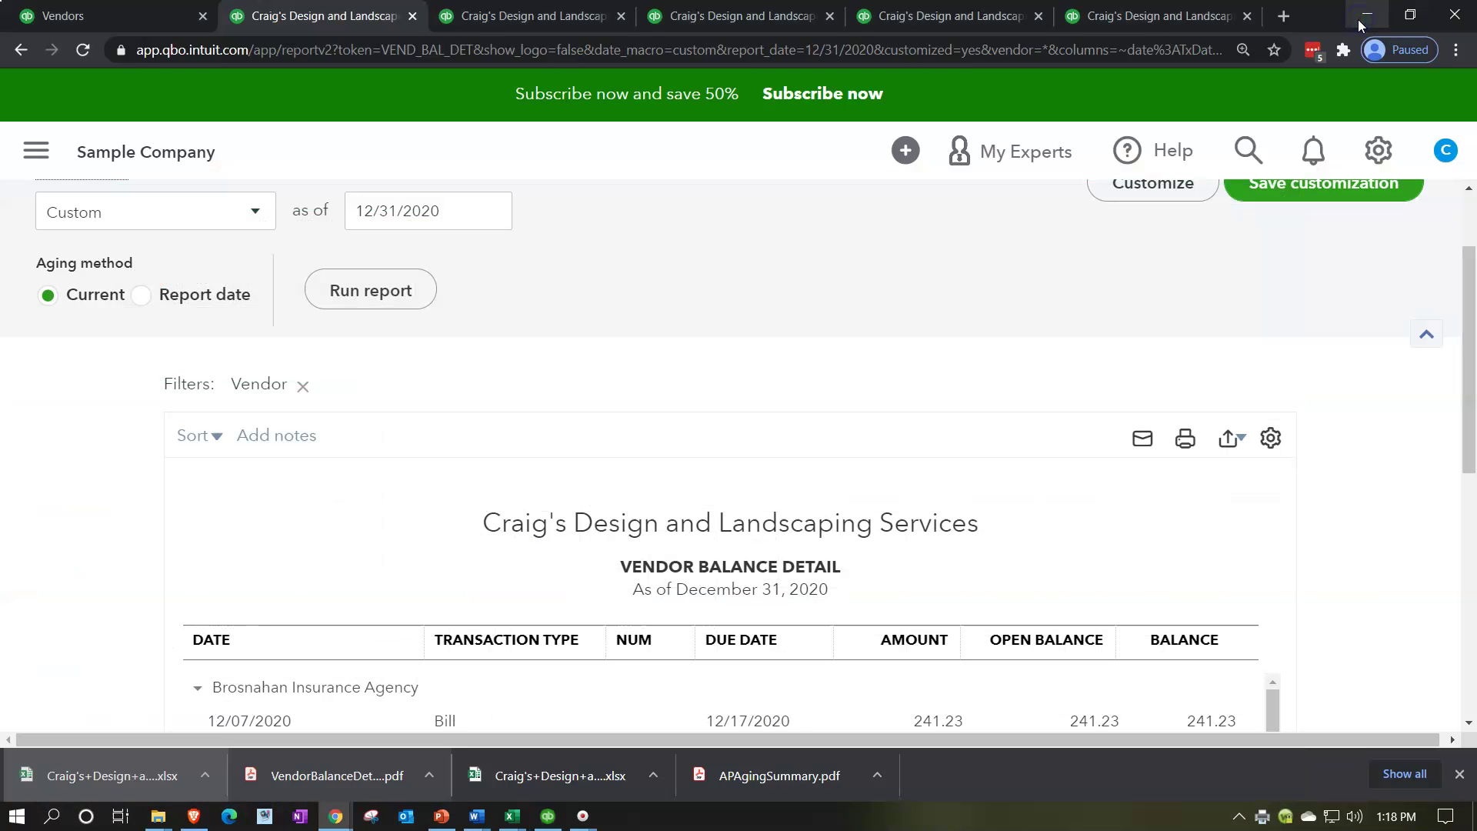
click(1359, 15)
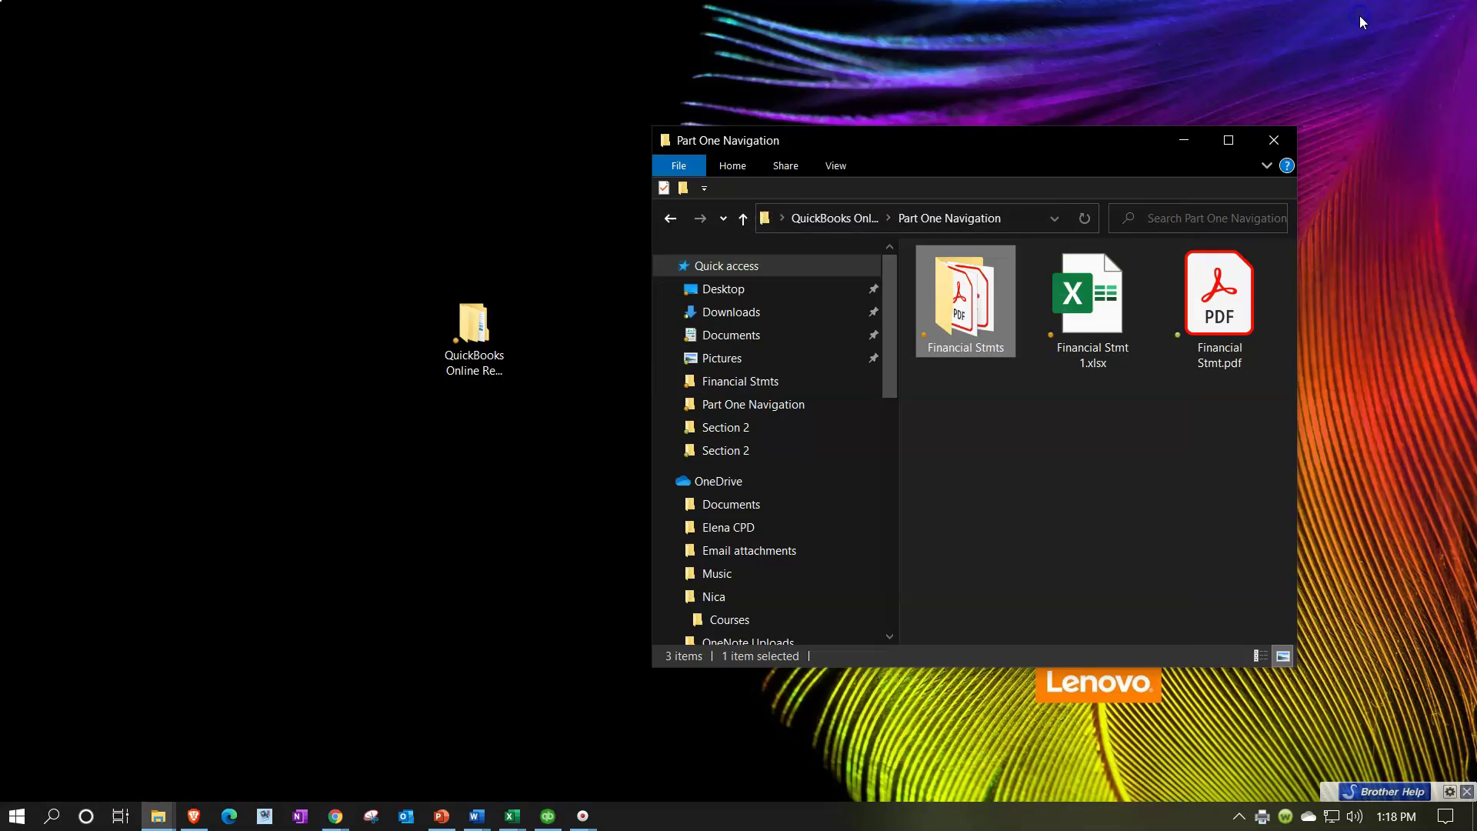
double_click(1230, 314)
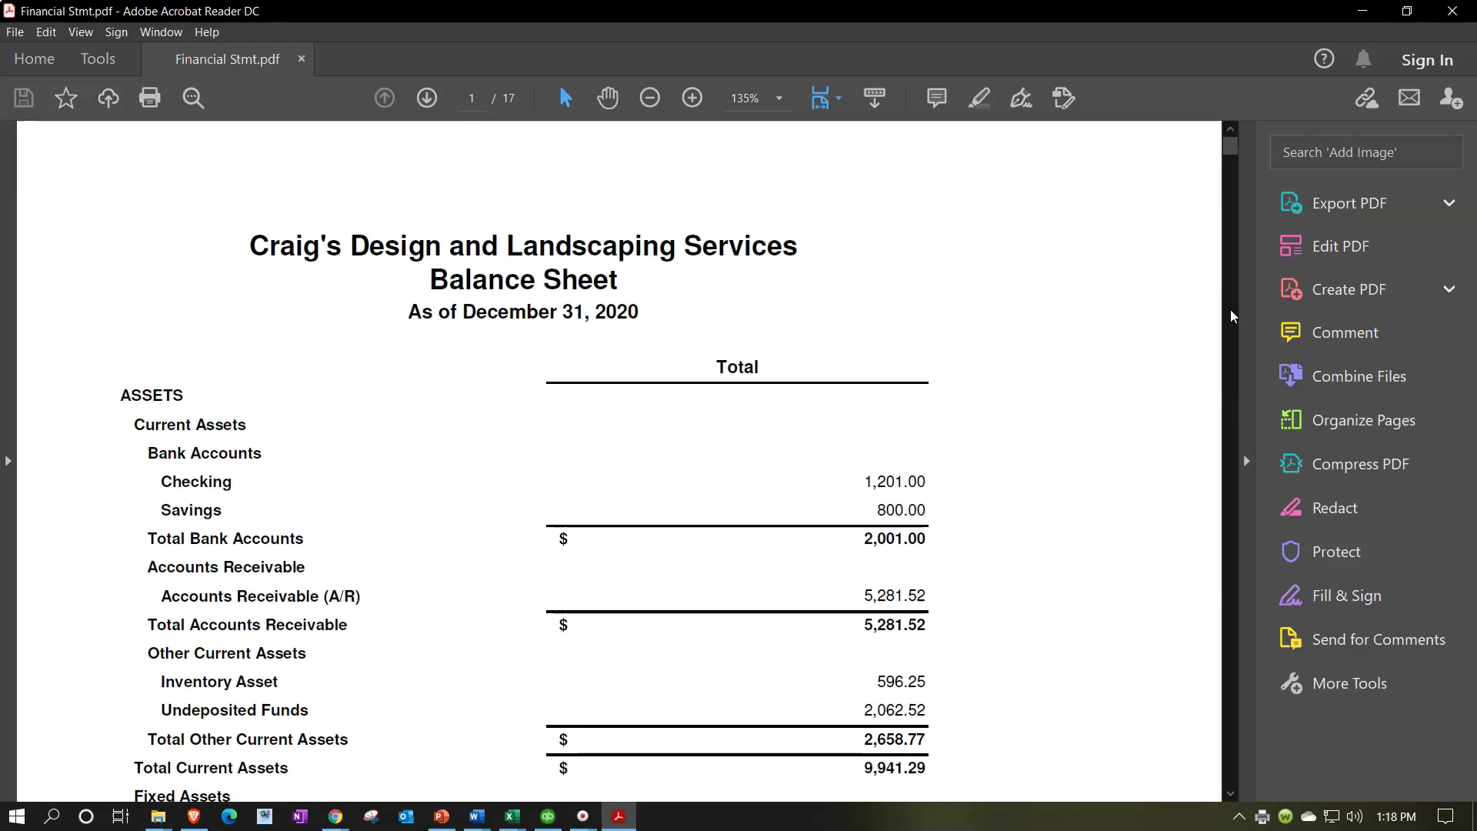
click(1247, 461)
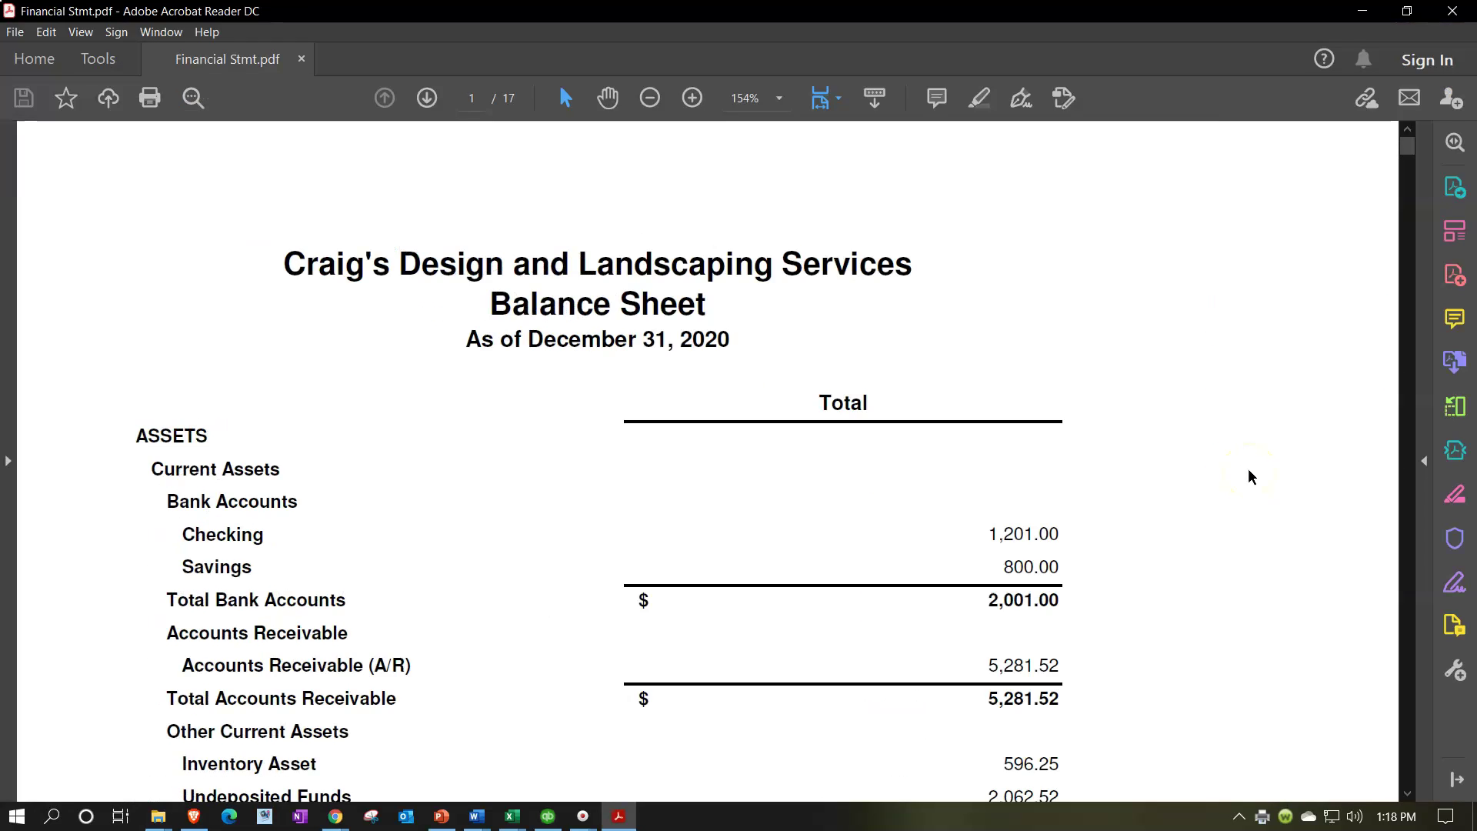
Review the pages of Financial Stmt.pdf from the Balance Sheet through the A/P Aging Summary and Vendor Balance Detail
scroll(1228, 482, down, 15)
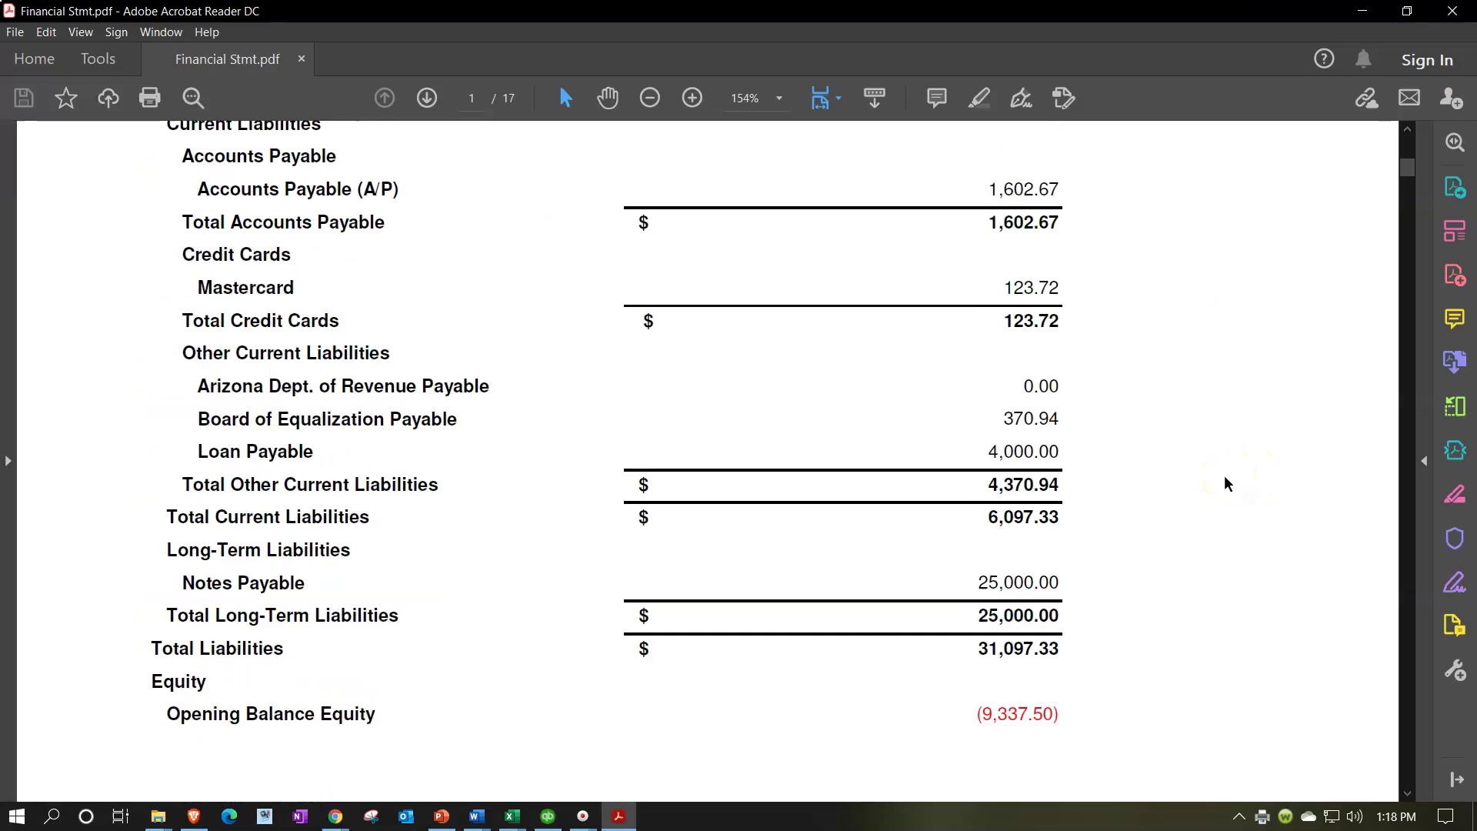
scroll(1227, 483, down, 5)
scroll(1226, 484, down, 15)
scroll(1223, 480, down, 15)
scroll(1226, 485, down, 20)
scroll(1224, 483, down, 15)
scroll(1225, 483, down, 20)
scroll(1226, 486, down, 20)
scroll(1226, 487, down, 20)
scroll(1226, 486, down, 20)
scroll(1225, 484, down, 20)
scroll(1226, 492, down, 20)
scroll(1226, 495, down, 20)
scroll(1226, 495, down, 20)
scroll(1222, 489, down, 20)
scroll(1226, 495, down, 20)
scroll(1226, 495, down, 15)
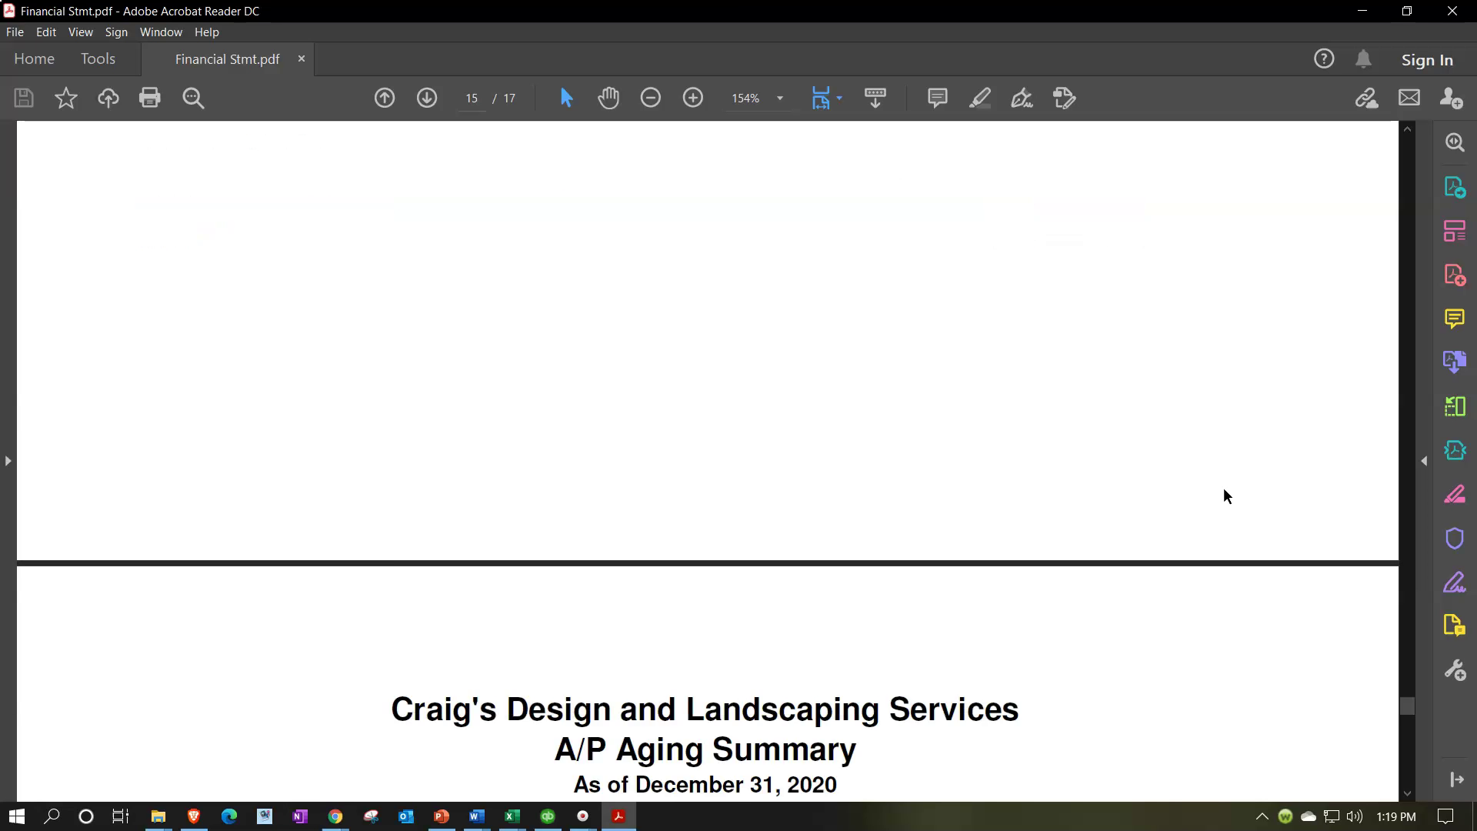
scroll(1226, 495, down, 4)
scroll(1226, 496, down, 11)
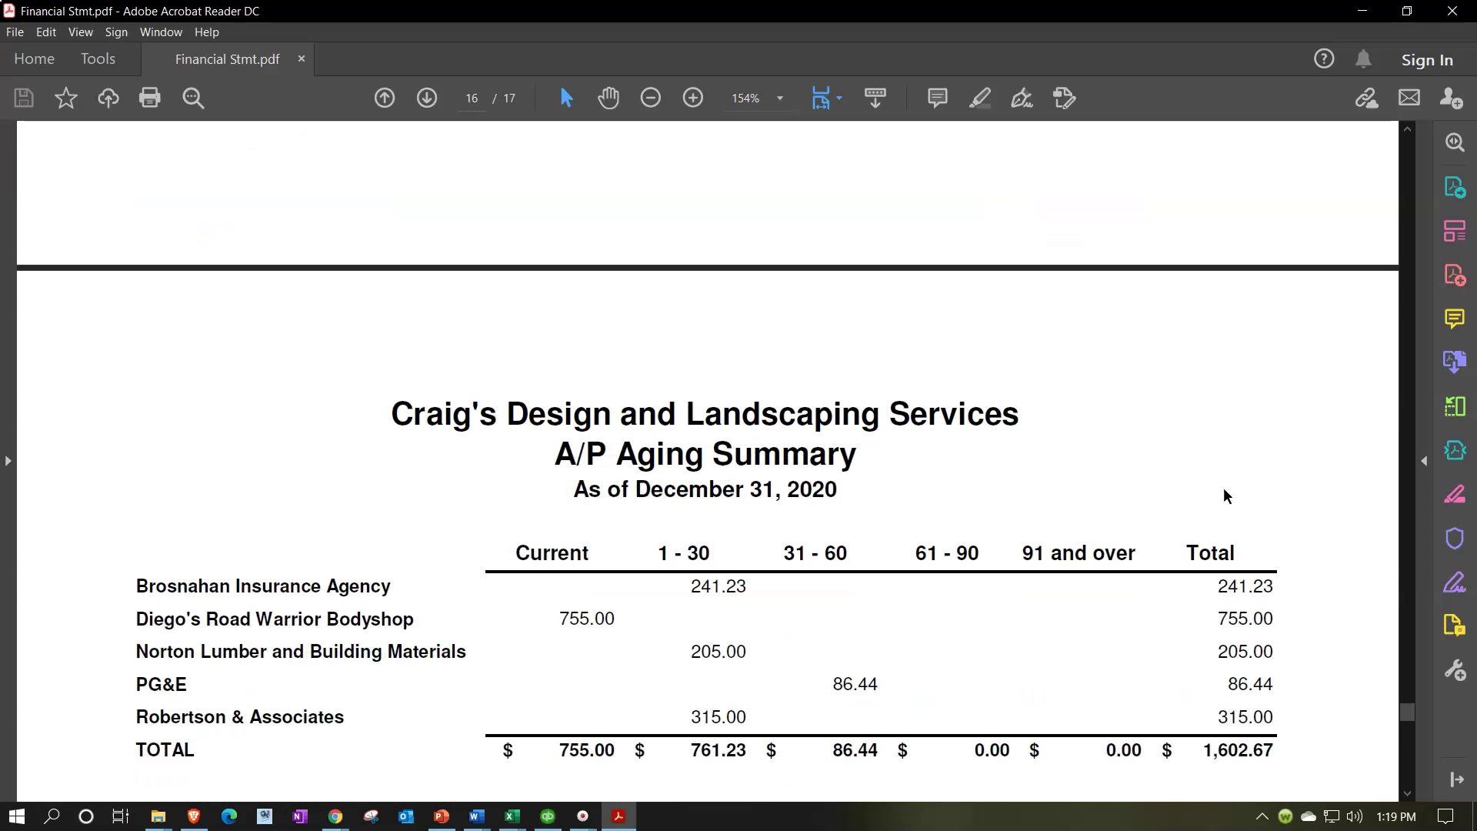
scroll(1226, 495, down, 10)
scroll(1226, 495, down, 15)
scroll(1226, 495, down, 10)
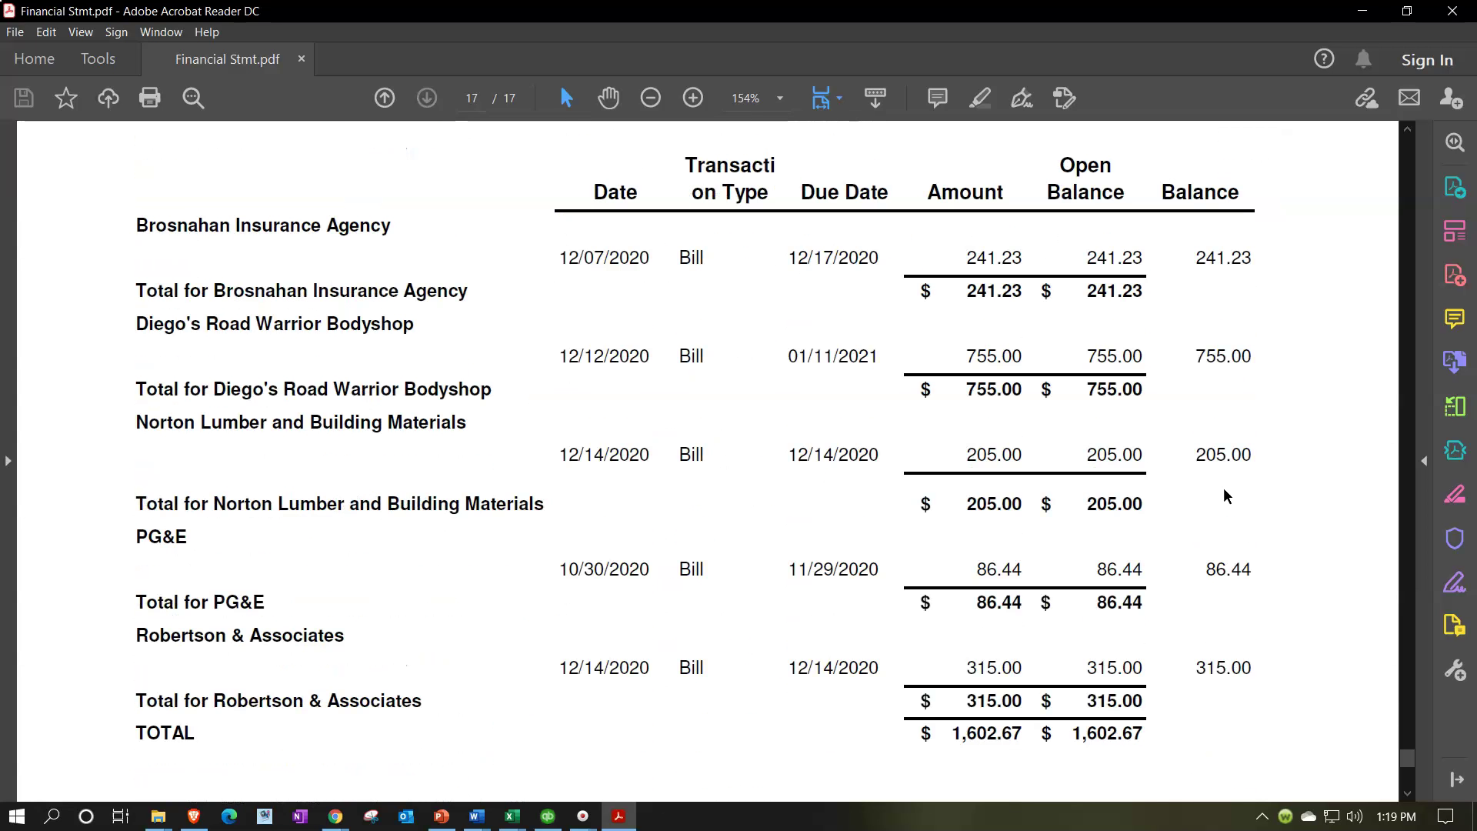